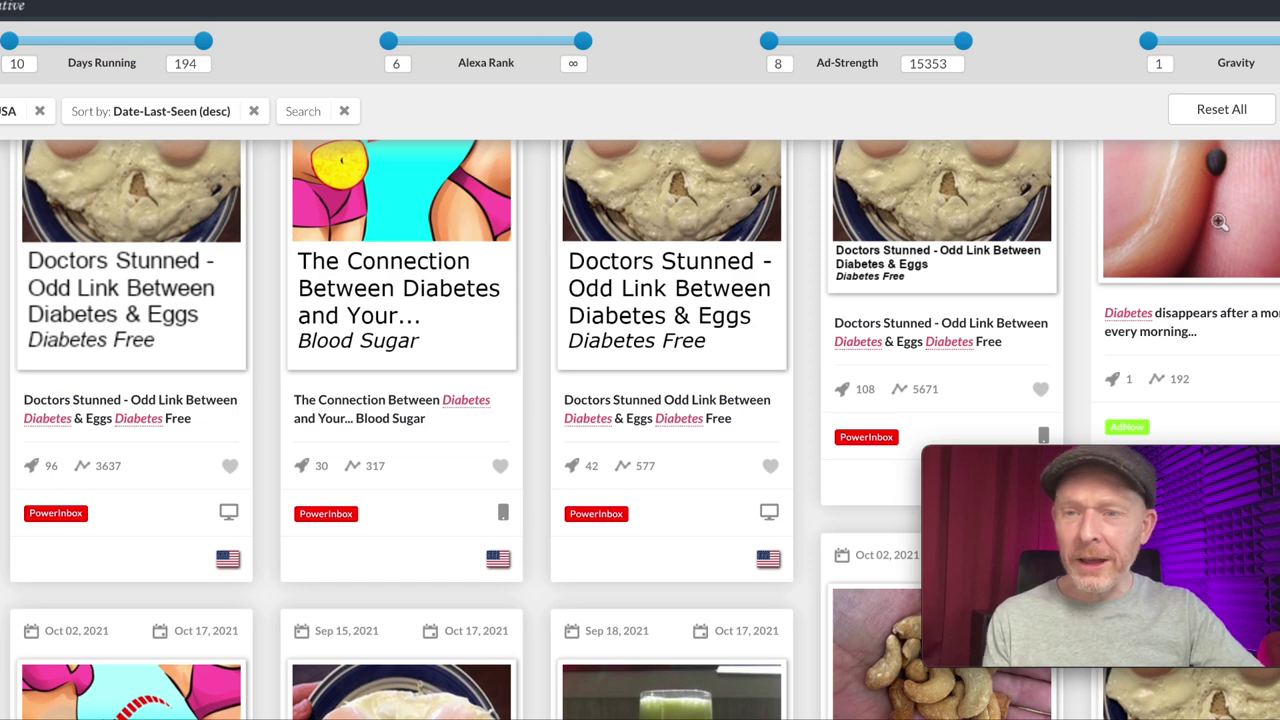
- Examine the diabetes ads in the filtered results, comparing their images, headlines, running dates and ad strength
{"action": "scroll", "coordinate": [1230, 226], "scroll_direction": "up", "scroll_amount": 1}
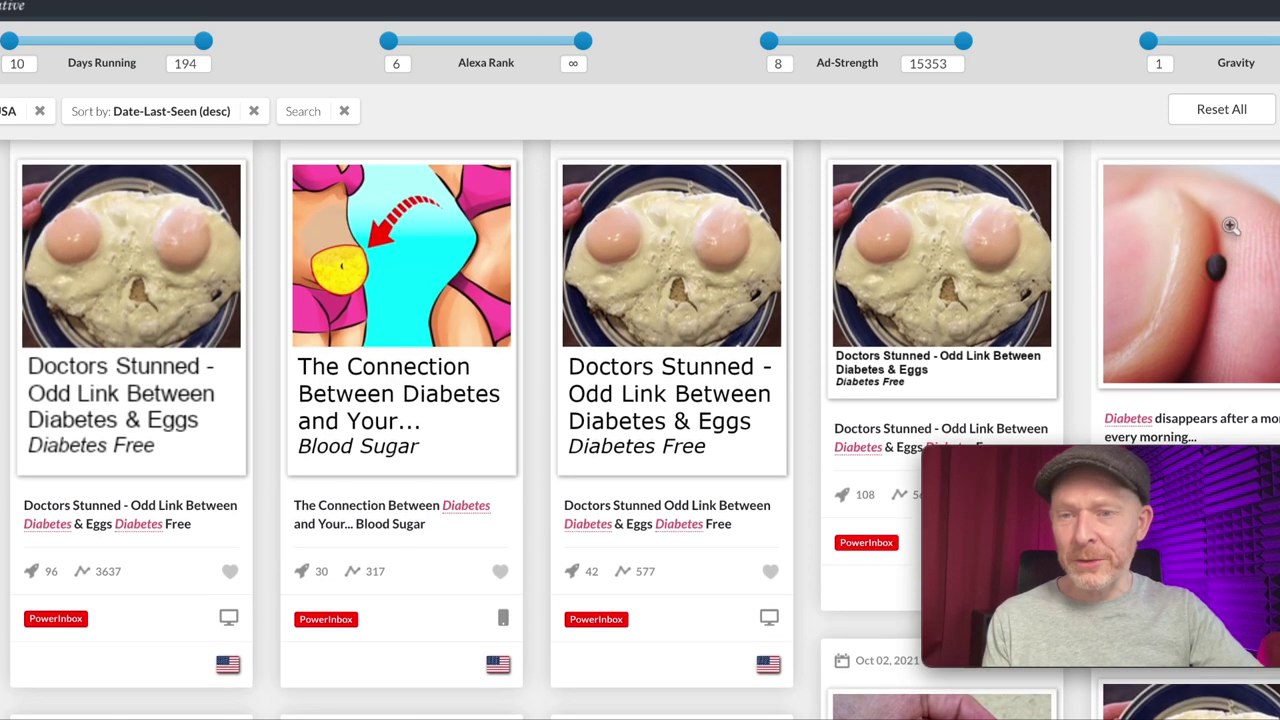
{"action": "scroll", "coordinate": [1230, 226], "scroll_direction": "down", "scroll_amount": 1}
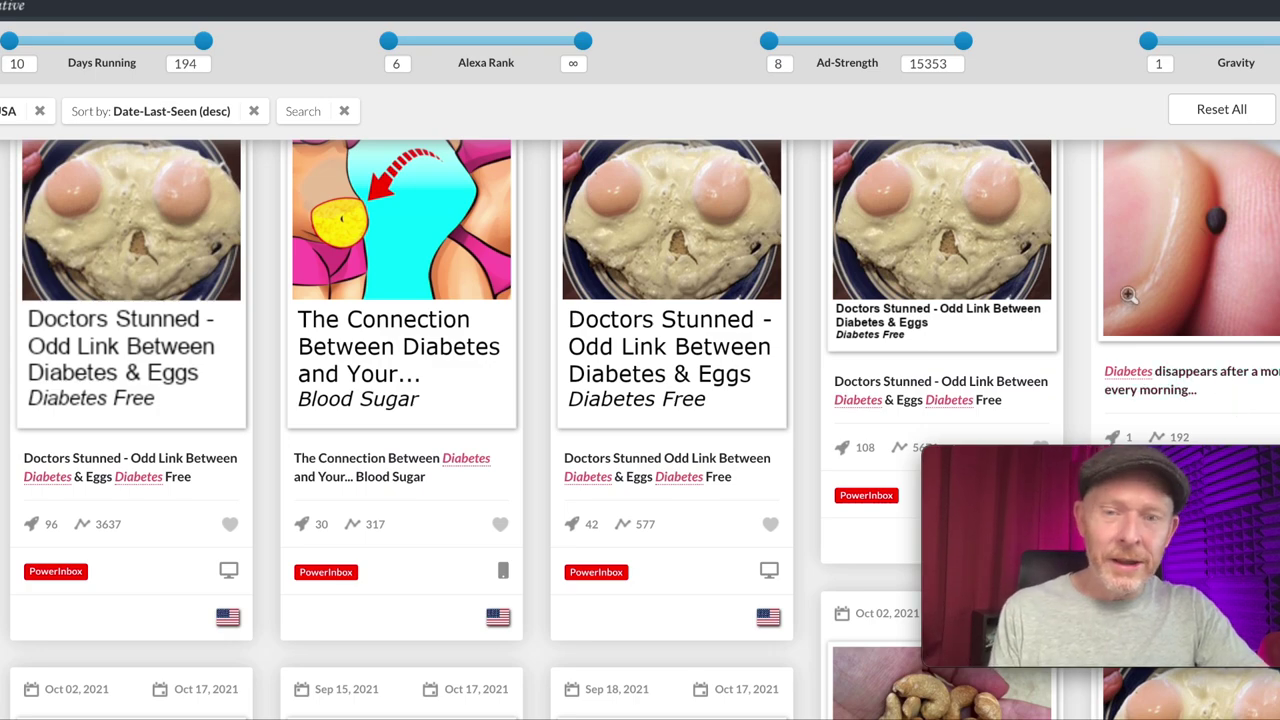
{"action": "scroll", "coordinate": [1128, 300], "scroll_direction": "down", "scroll_amount": 3}
{"action": "scroll", "coordinate": [1128, 300], "scroll_direction": "down", "scroll_amount": 3}
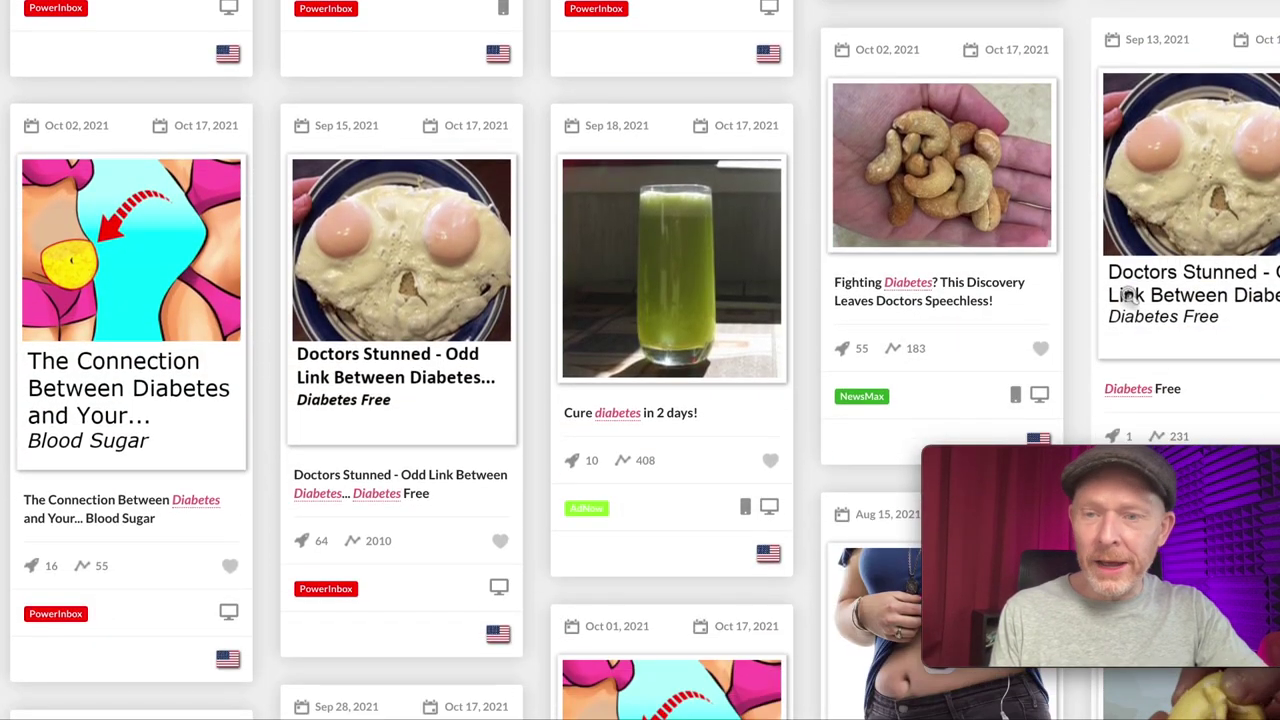
{"action": "scroll", "coordinate": [1128, 295], "scroll_direction": "down", "scroll_amount": 3}
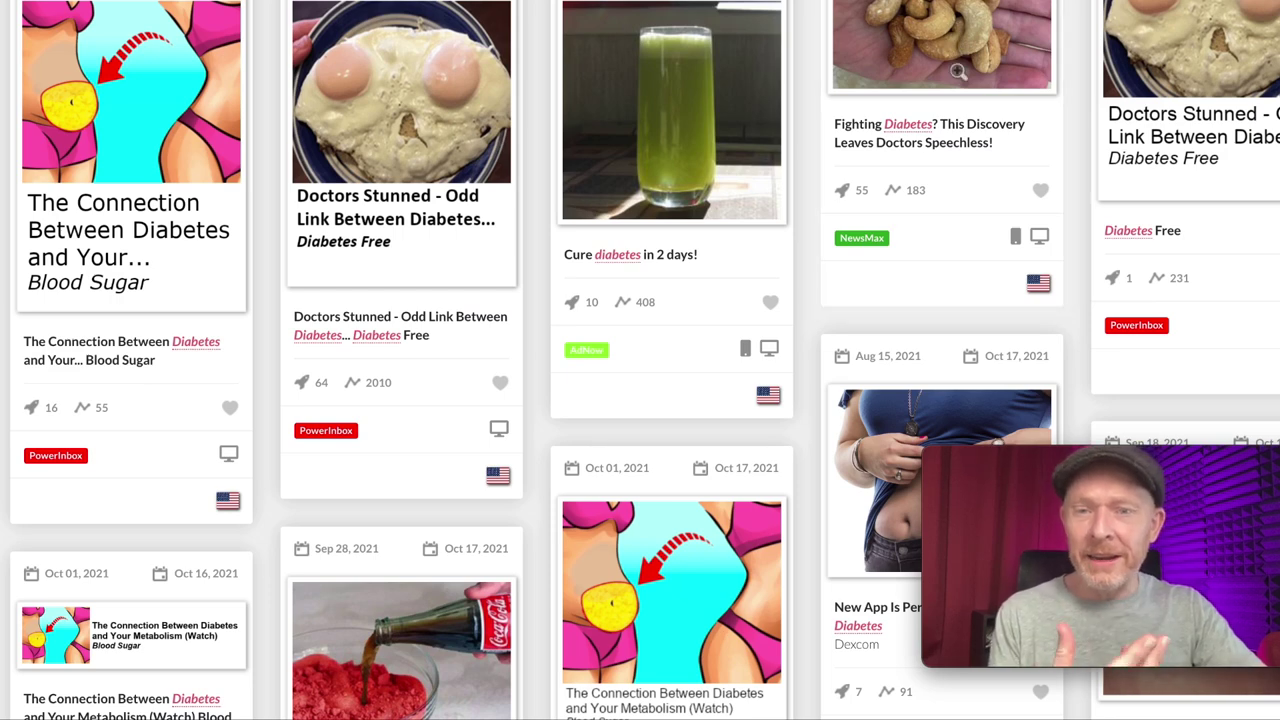
{"action": "scroll", "coordinate": [971, 123], "scroll_direction": "up", "scroll_amount": 1}
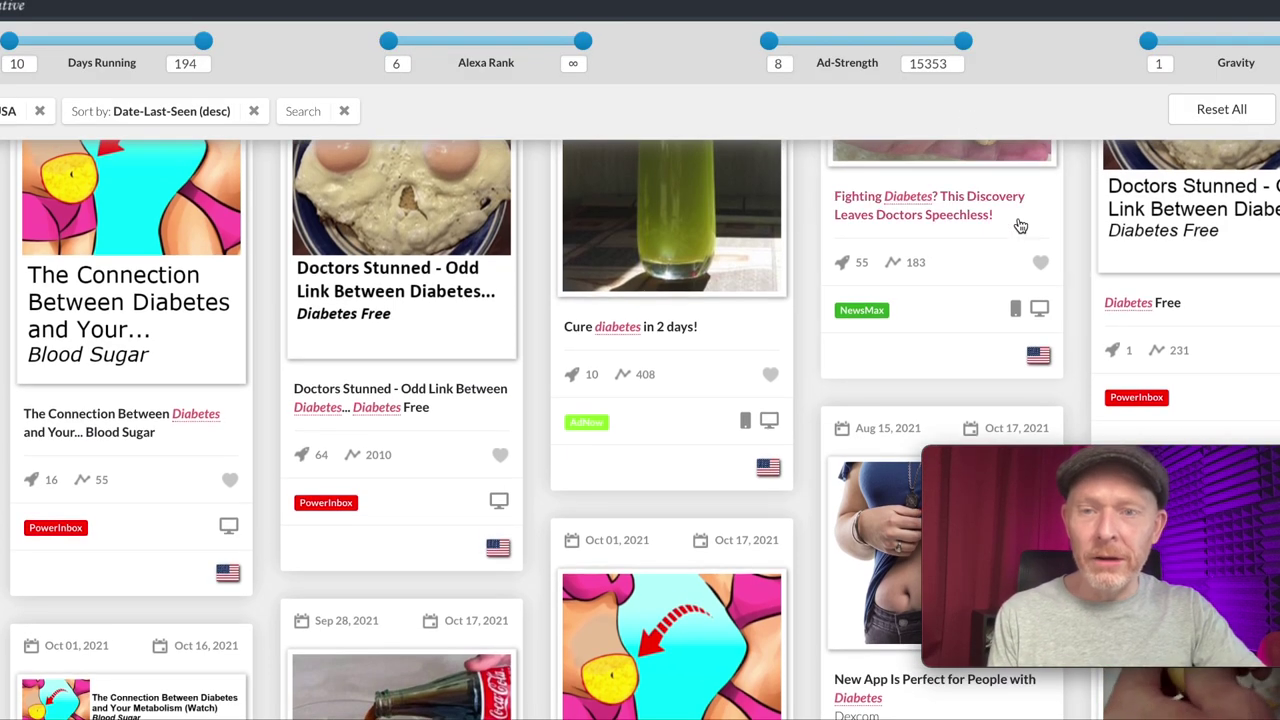
{"action": "scroll", "coordinate": [1045, 245], "scroll_direction": "up", "scroll_amount": 3}
{"action": "scroll", "coordinate": [1045, 245], "scroll_direction": "down", "scroll_amount": 3}
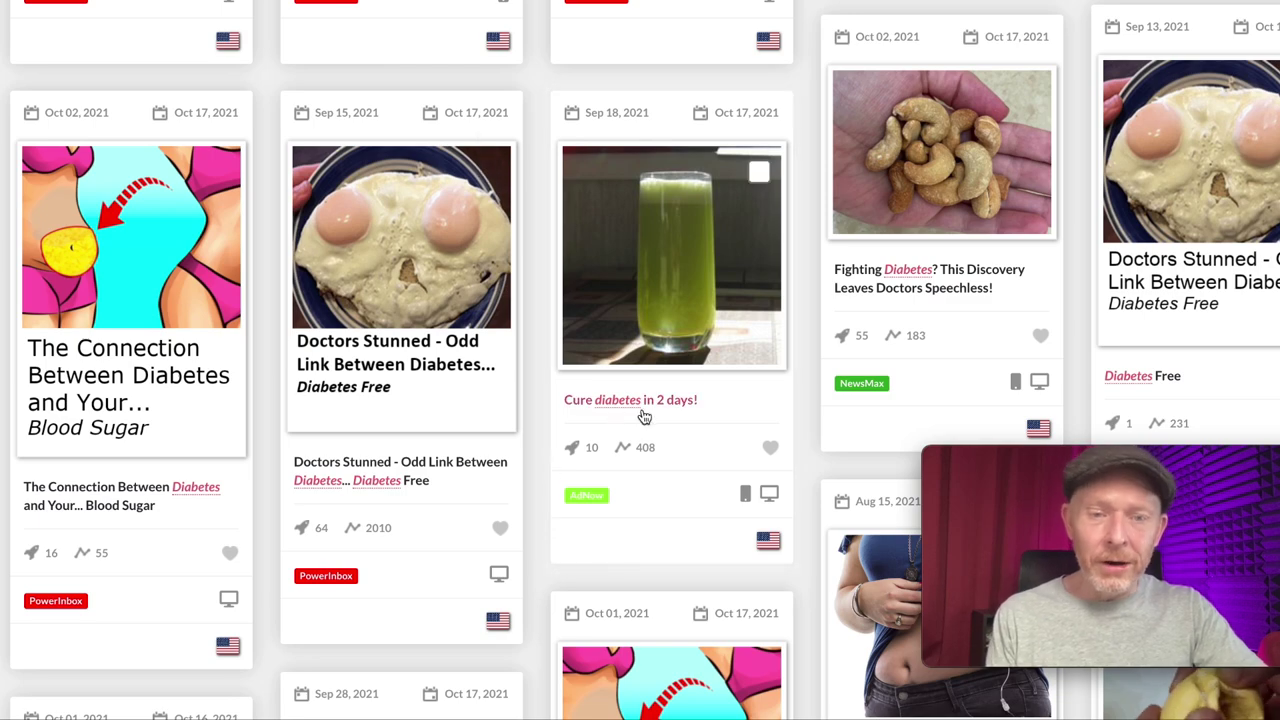
{"action": "scroll", "coordinate": [685, 430], "scroll_direction": "up", "scroll_amount": 6}
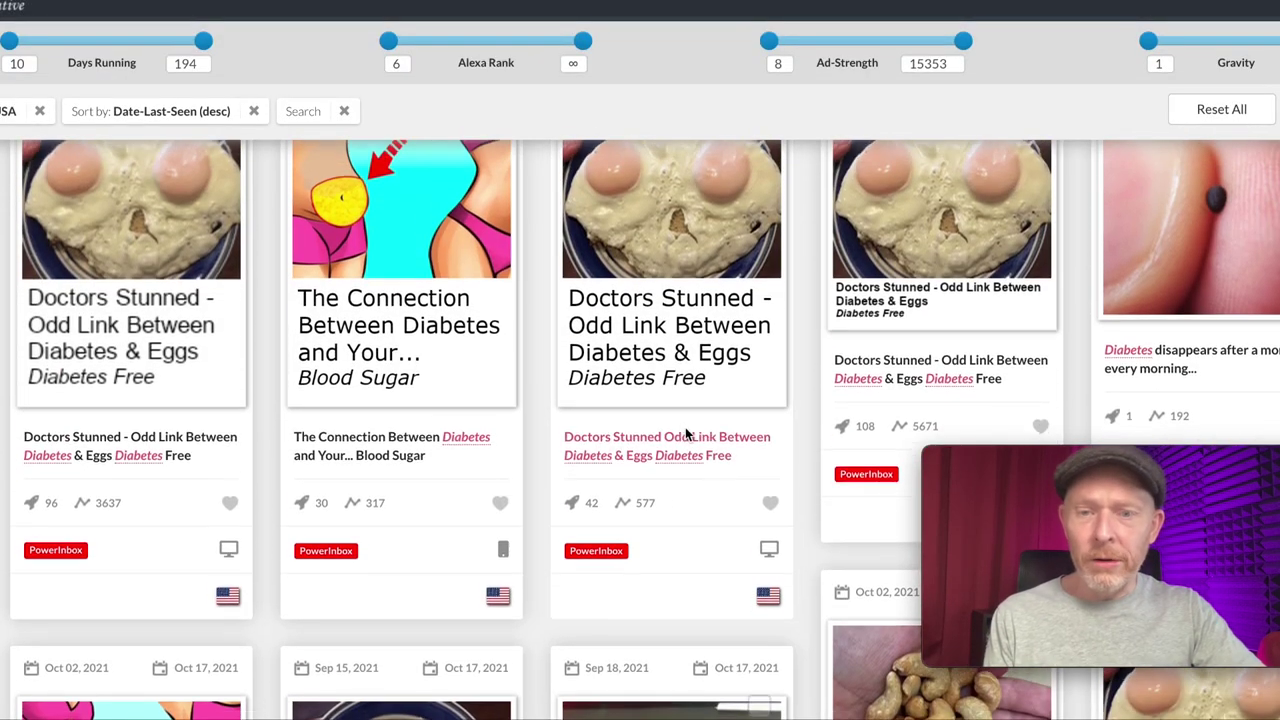
{"action": "scroll", "coordinate": [685, 432], "scroll_direction": "down", "scroll_amount": 3}
{"action": "scroll", "coordinate": [685, 433], "scroll_direction": "up", "scroll_amount": 2}
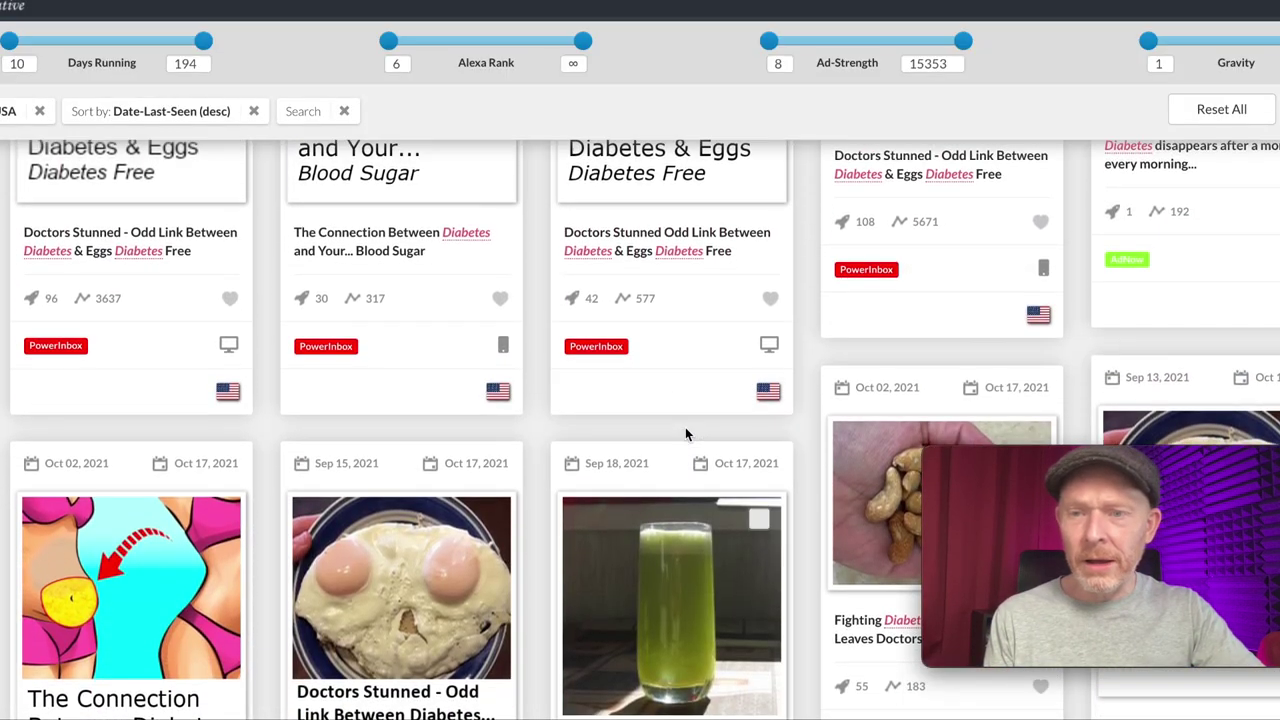
{"action": "scroll", "coordinate": [685, 433], "scroll_direction": "up", "scroll_amount": 2}
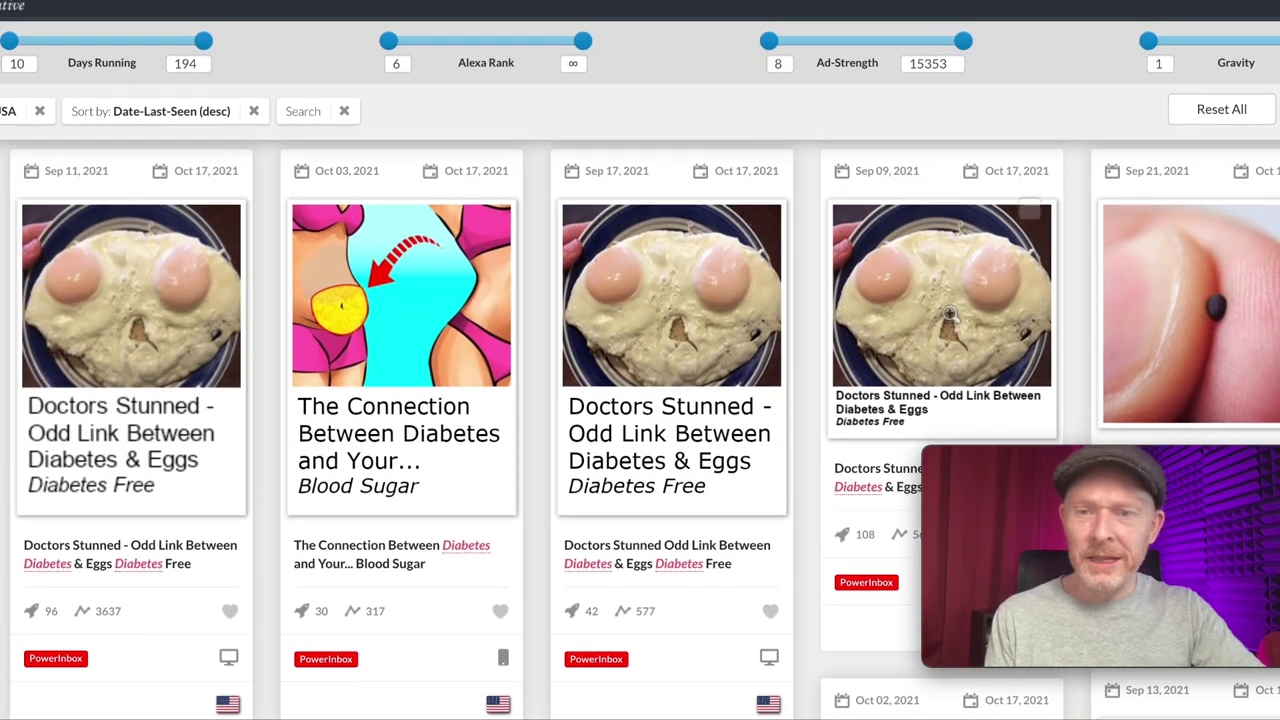
{"action": "scroll", "coordinate": [1150, 325], "scroll_direction": "down", "scroll_amount": 2}
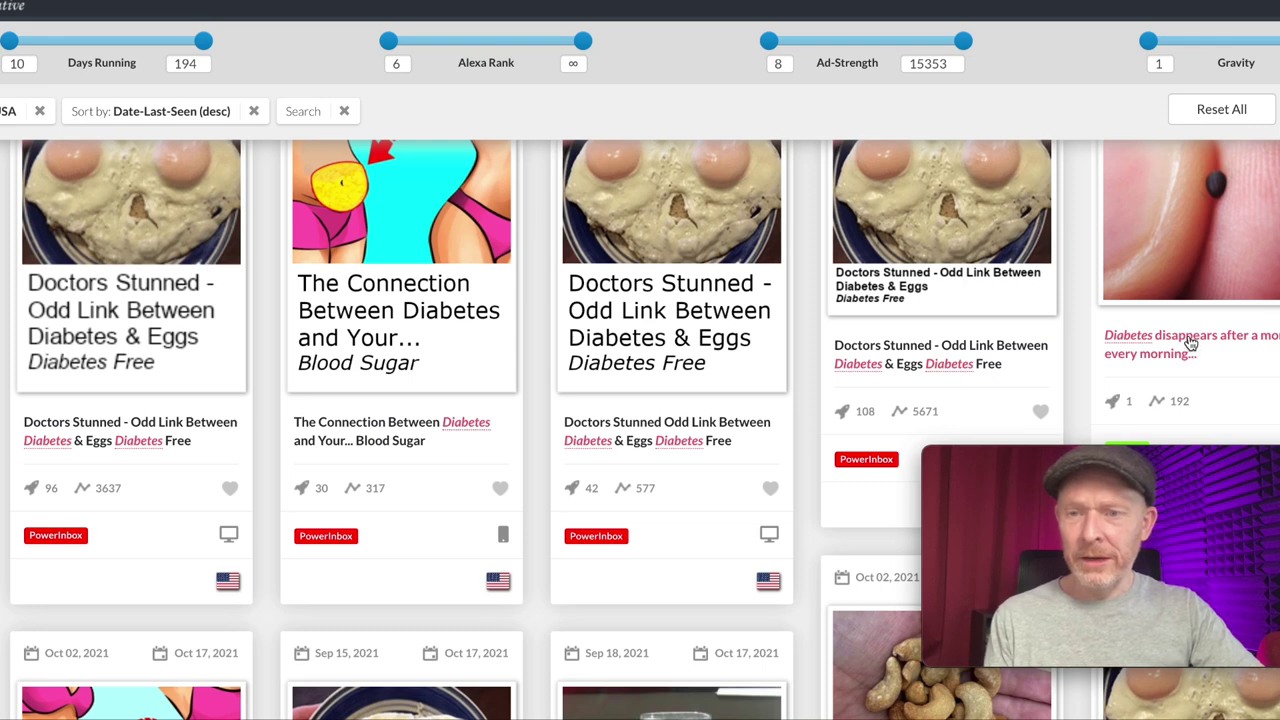
- Open the "Diabetes disappears after a month if every morning..." ad and read through the full screenshot of its landing page
{"action": "left_click", "coordinate": [1190, 343]}
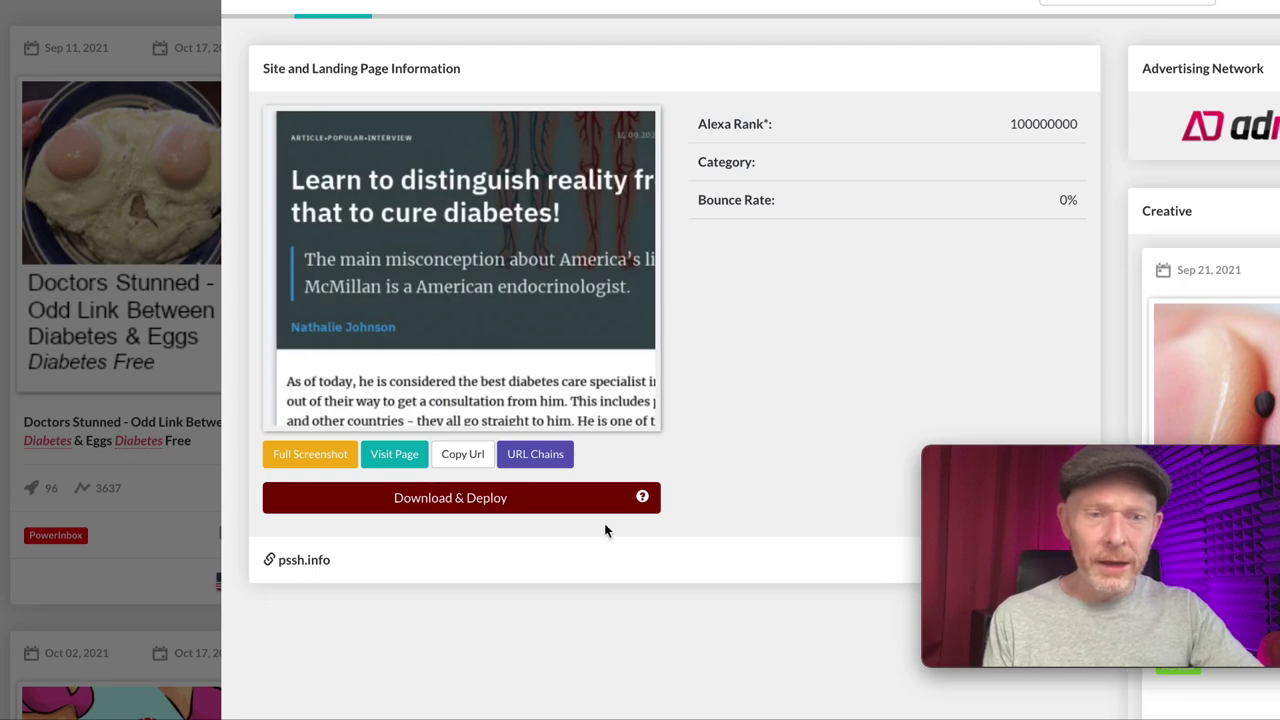
{"action": "left_click", "coordinate": [322, 455]}
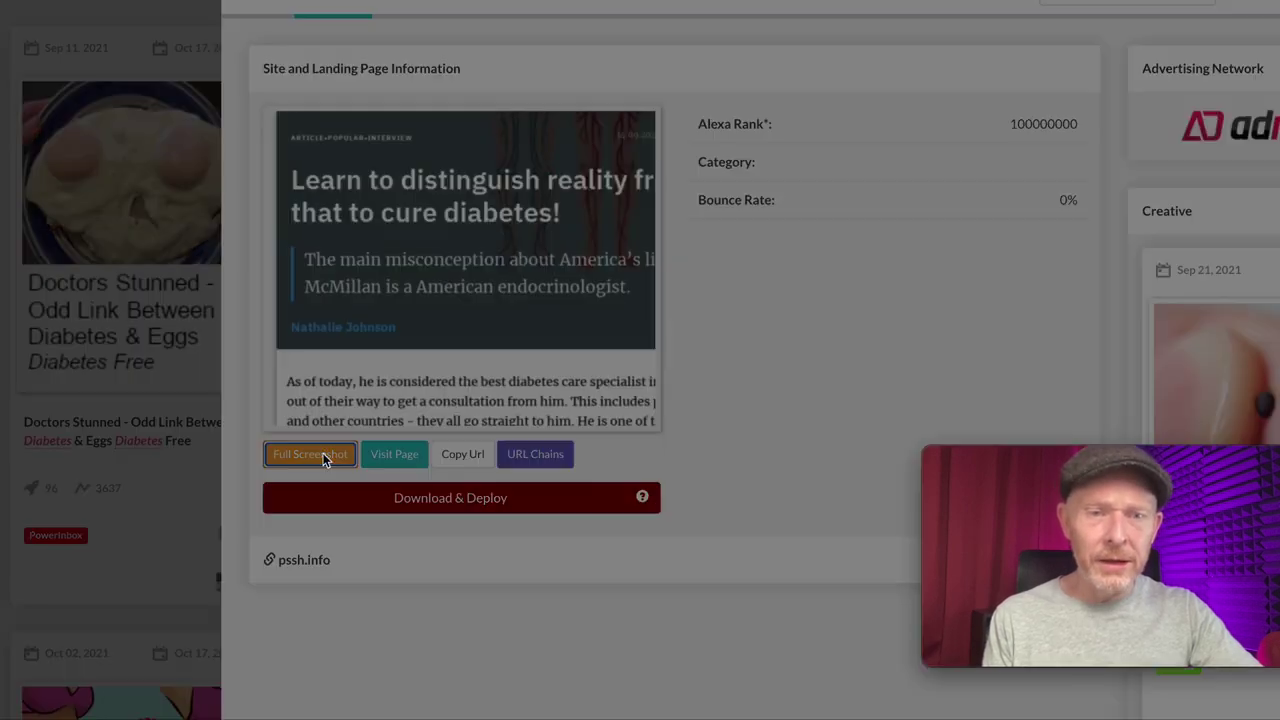
{"action": "scroll", "coordinate": [507, 482], "scroll_direction": "down", "scroll_amount": 15}
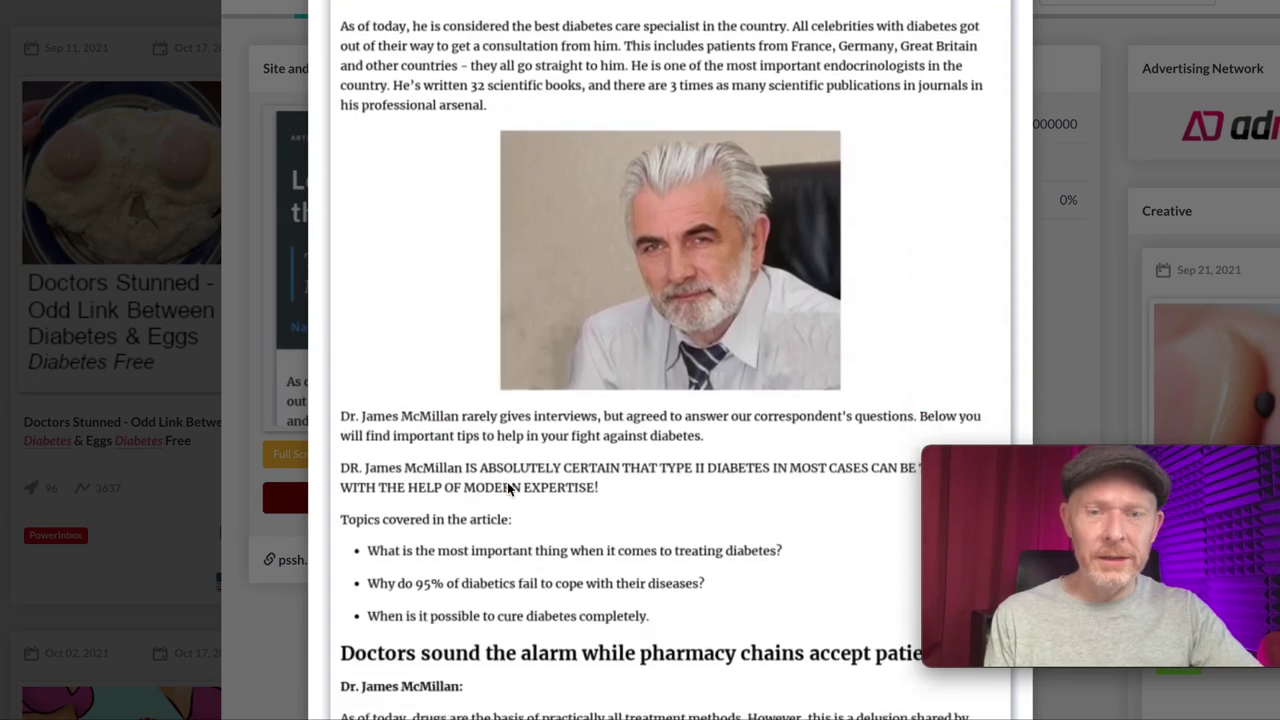
{"action": "scroll", "coordinate": [507, 482], "scroll_direction": "down", "scroll_amount": 20}
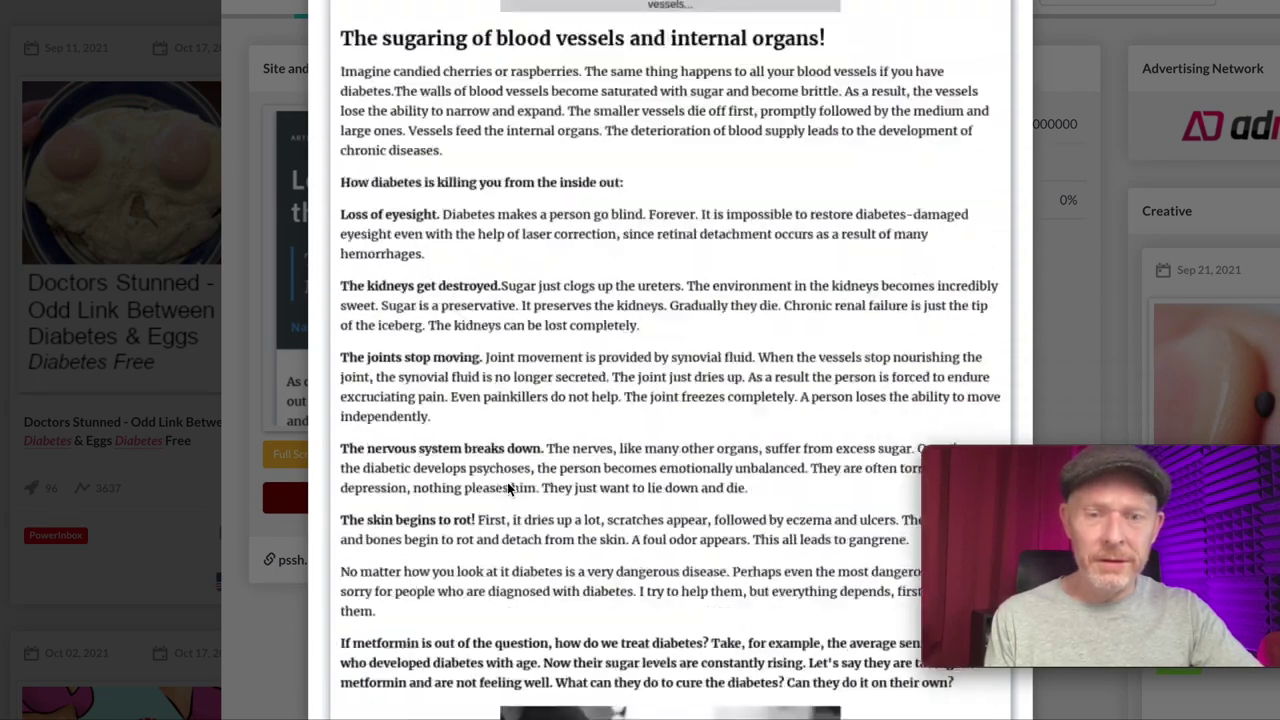
{"action": "scroll", "coordinate": [507, 488], "scroll_direction": "down", "scroll_amount": 20}
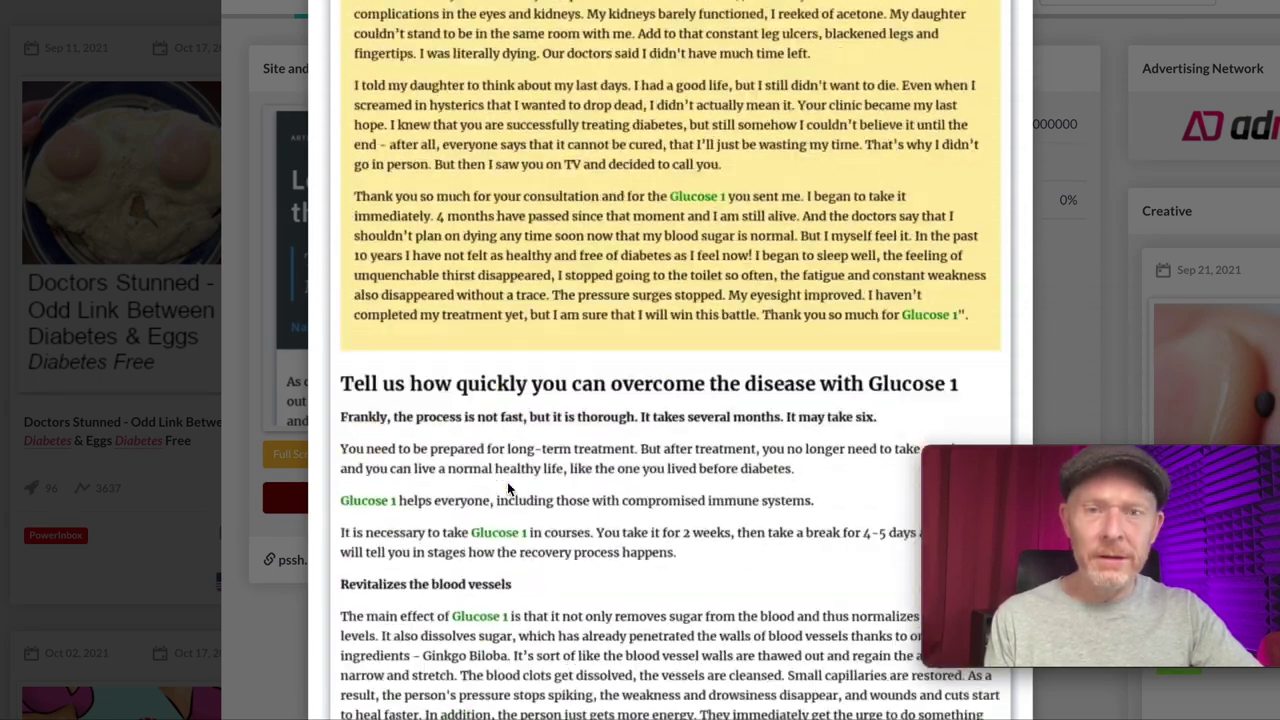
{"action": "scroll", "coordinate": [507, 488], "scroll_direction": "down", "scroll_amount": 15}
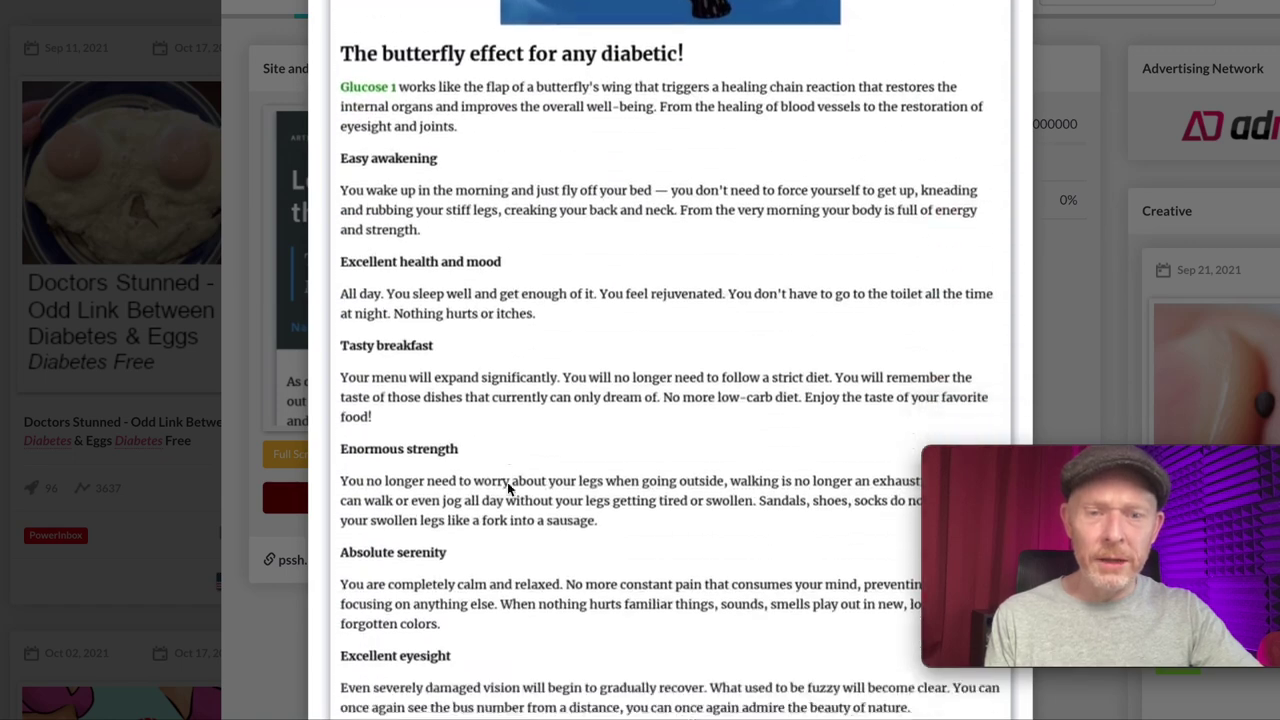
{"action": "scroll", "coordinate": [507, 488], "scroll_direction": "down", "scroll_amount": 7}
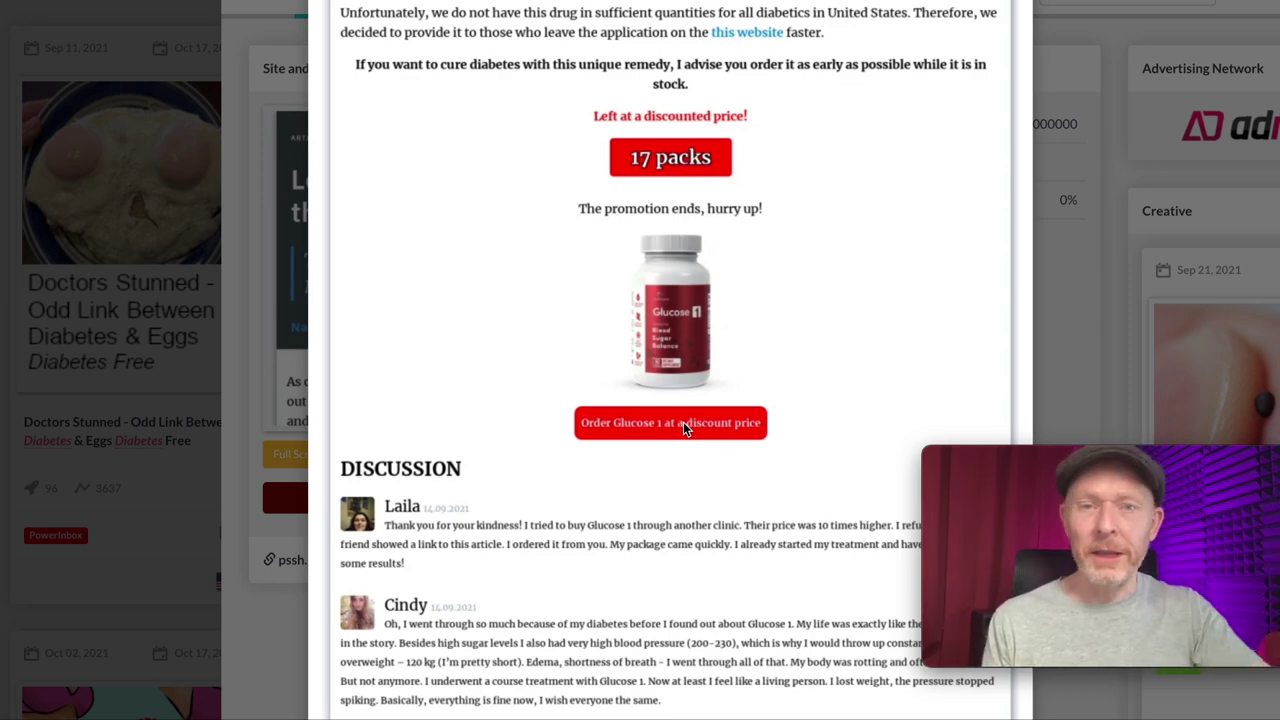
{"action": "scroll", "coordinate": [725, 383], "scroll_direction": "up", "scroll_amount": 20}
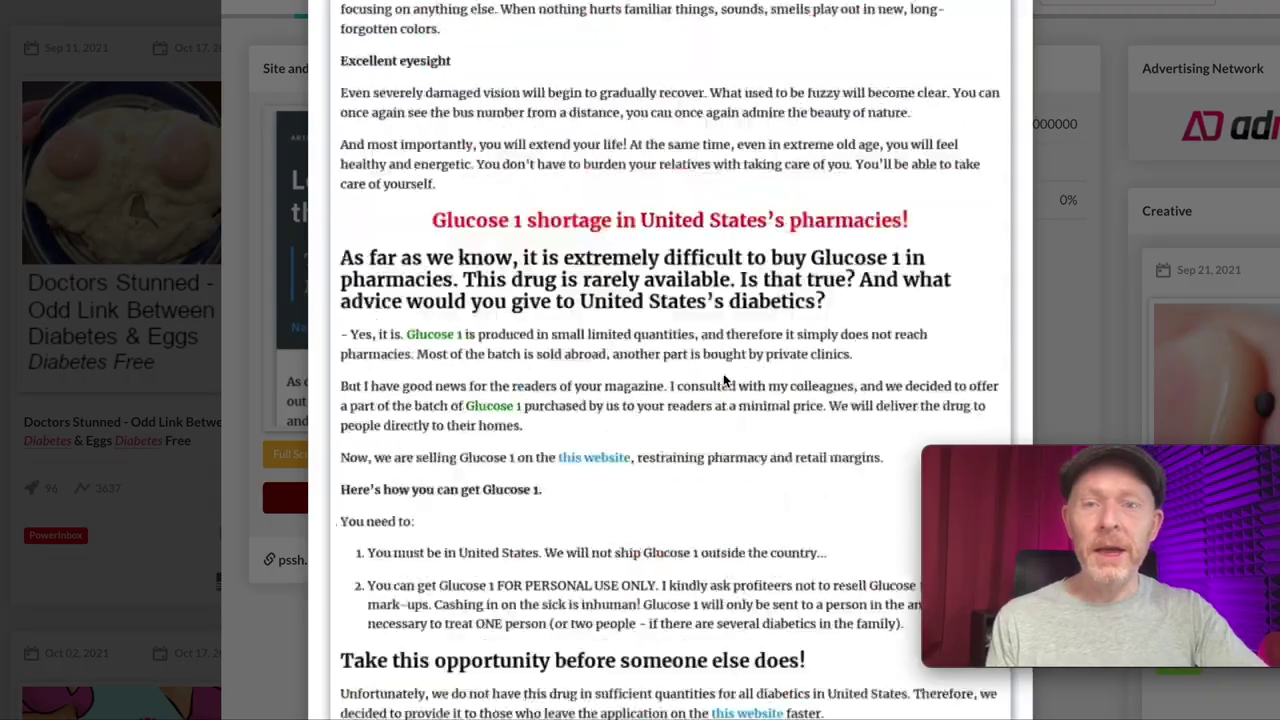
{"action": "scroll", "coordinate": [725, 380], "scroll_direction": "up", "scroll_amount": 20}
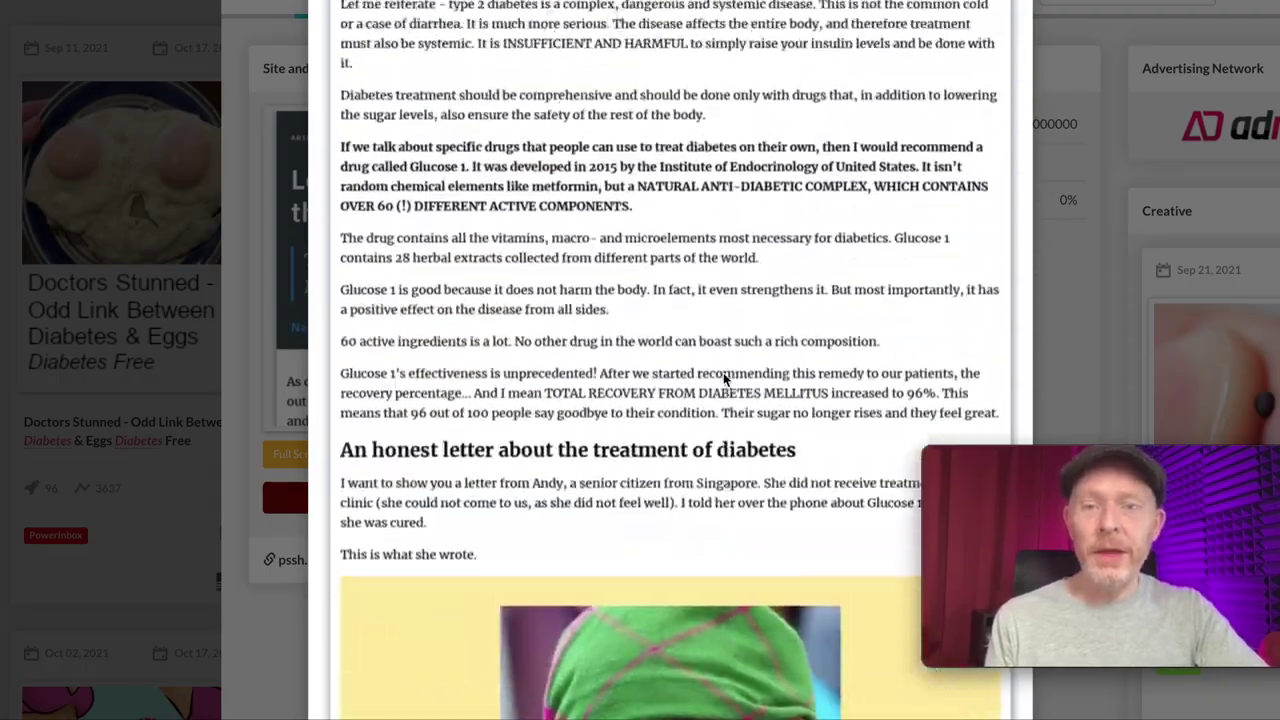
{"action": "scroll", "coordinate": [723, 379], "scroll_direction": "up", "scroll_amount": 7}
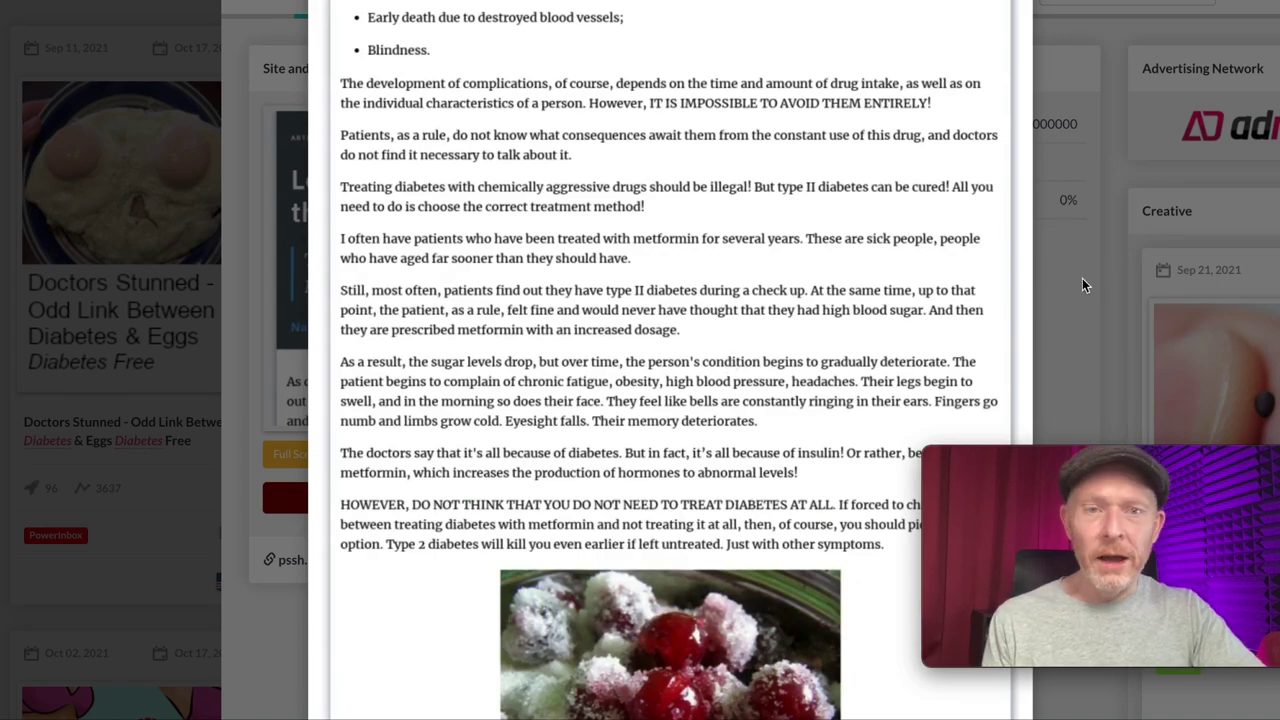
{"action": "scroll", "coordinate": [898, 254], "scroll_direction": "up", "scroll_amount": 15}
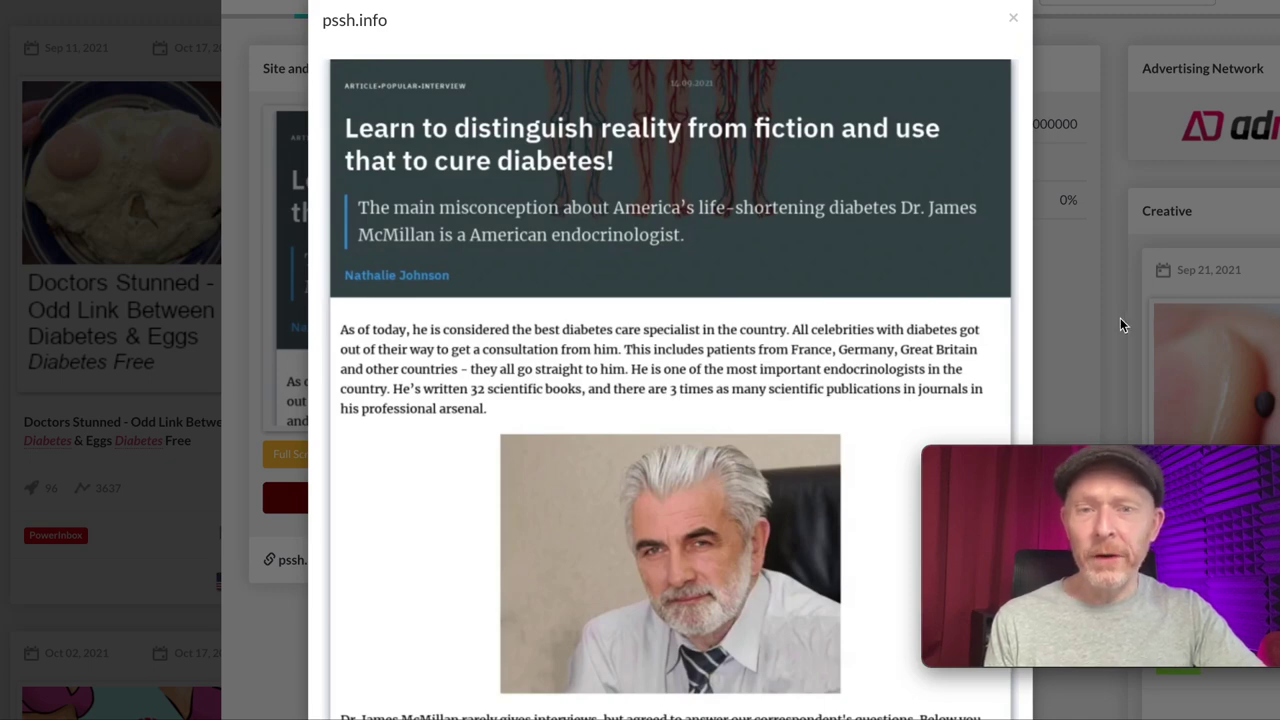
{"action": "left_click", "coordinate": [1120, 318]}
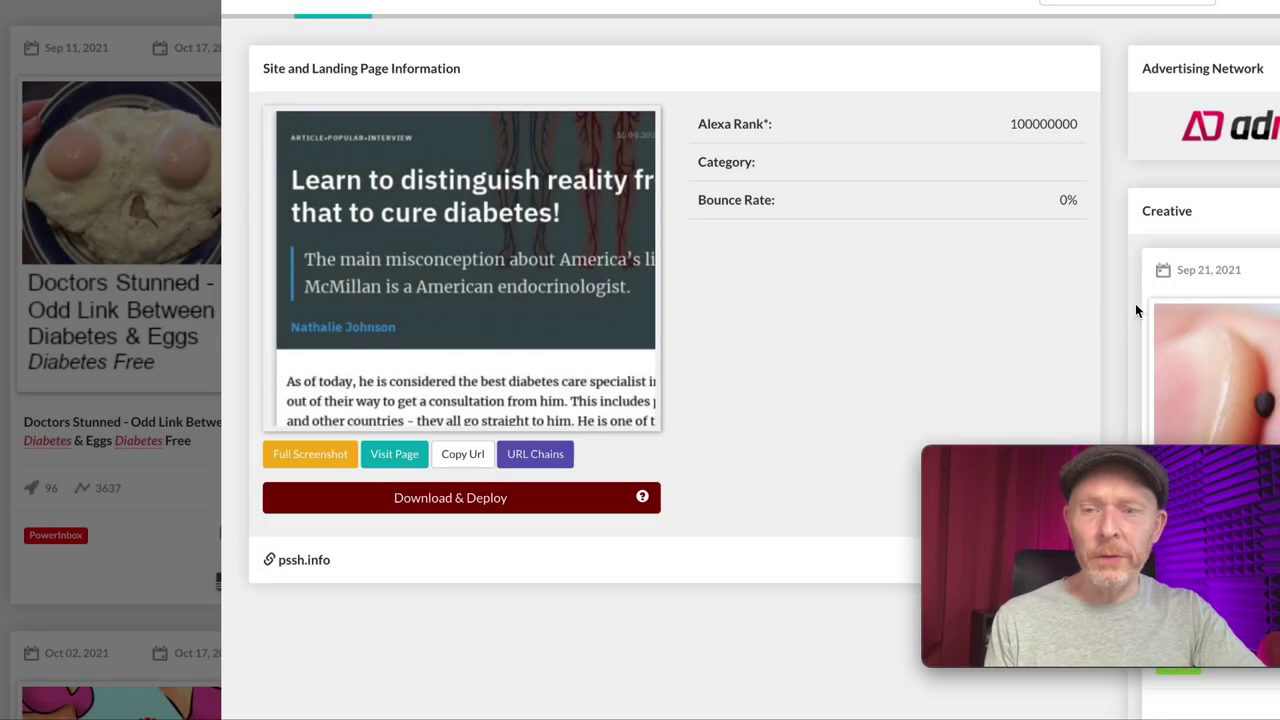
- Save the ad's creative image as img1 in the video folder and close the image preview
{"action": "left_click", "coordinate": [1216, 368]}
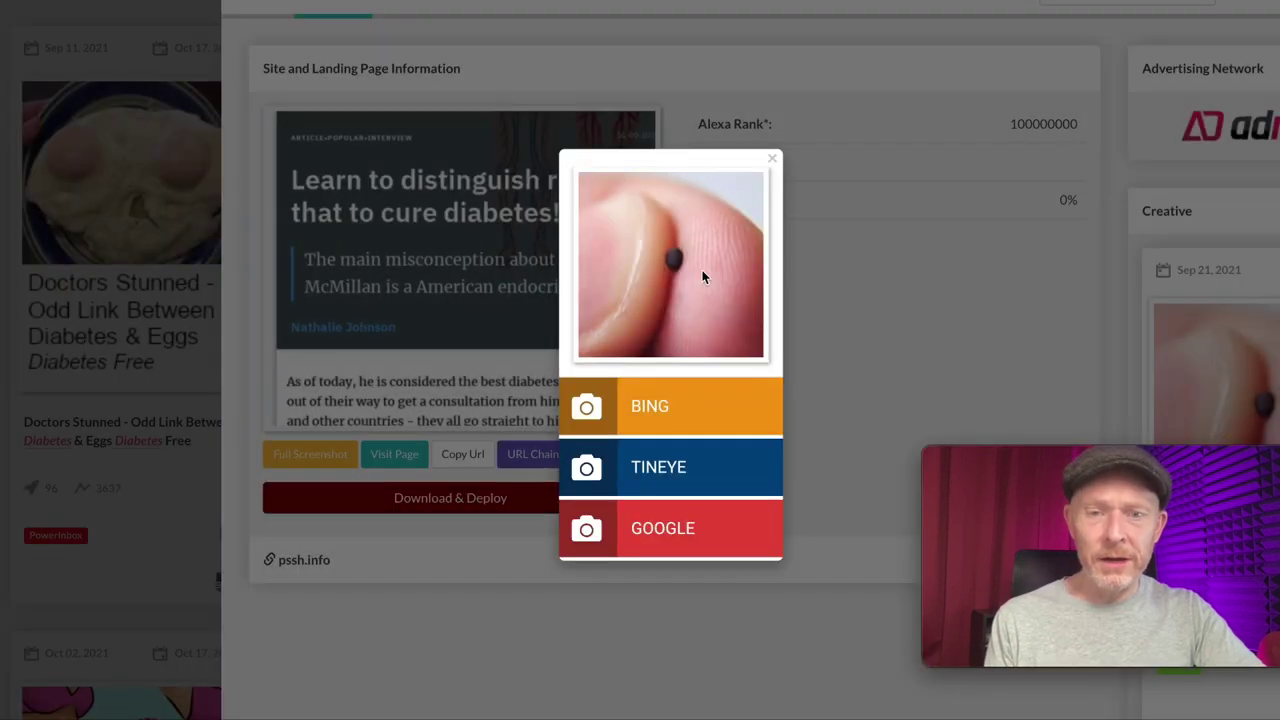
{"action": "right_click", "coordinate": [701, 269]}
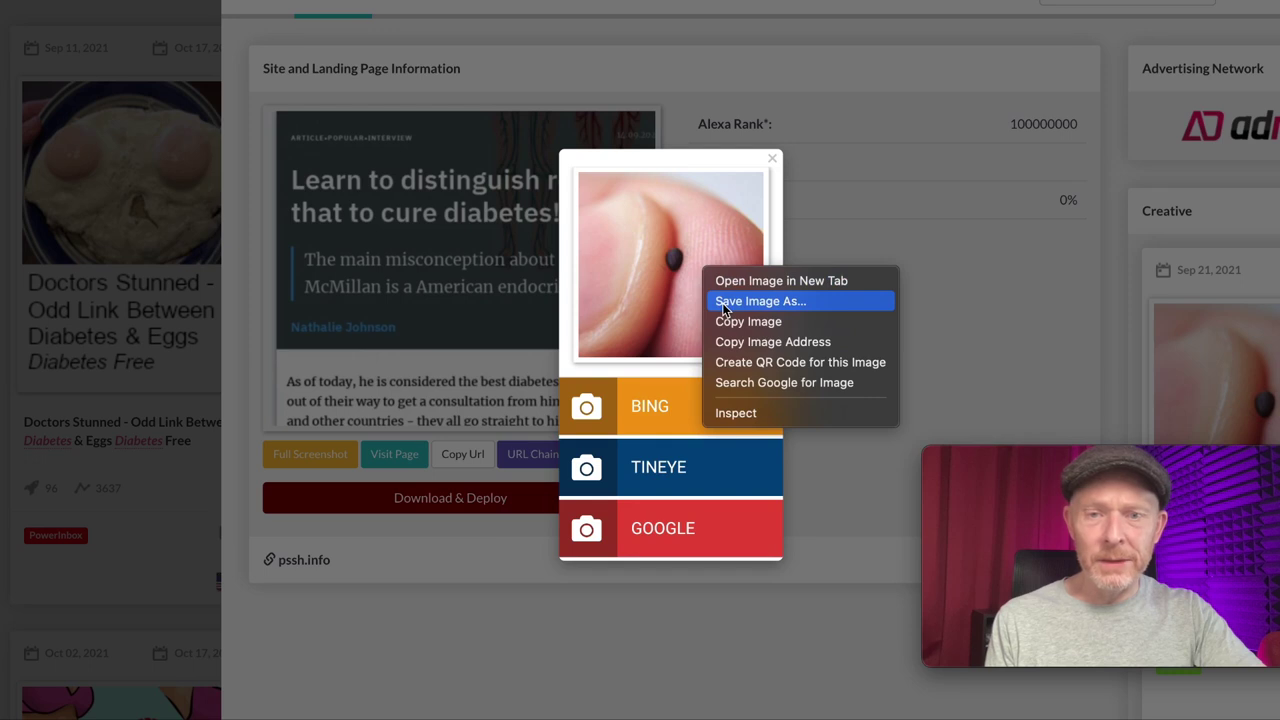
{"action": "left_click", "coordinate": [724, 302]}
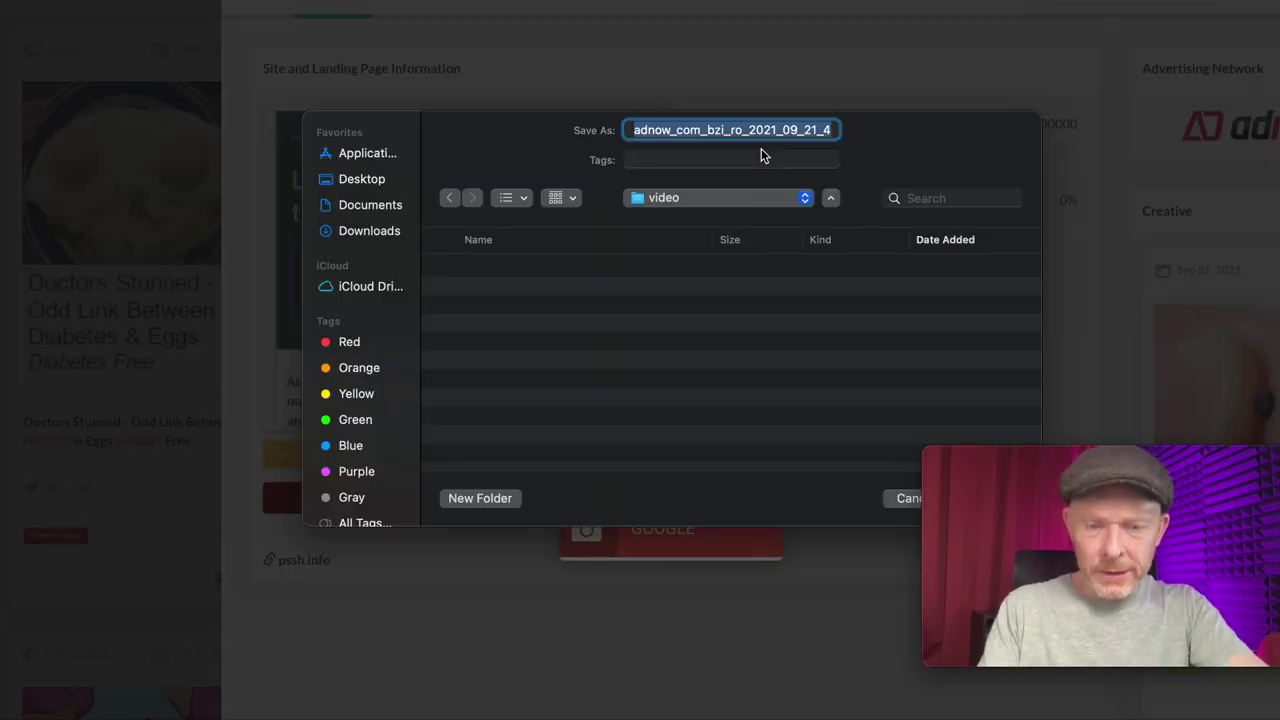
{"action": "type", "text": "img"}
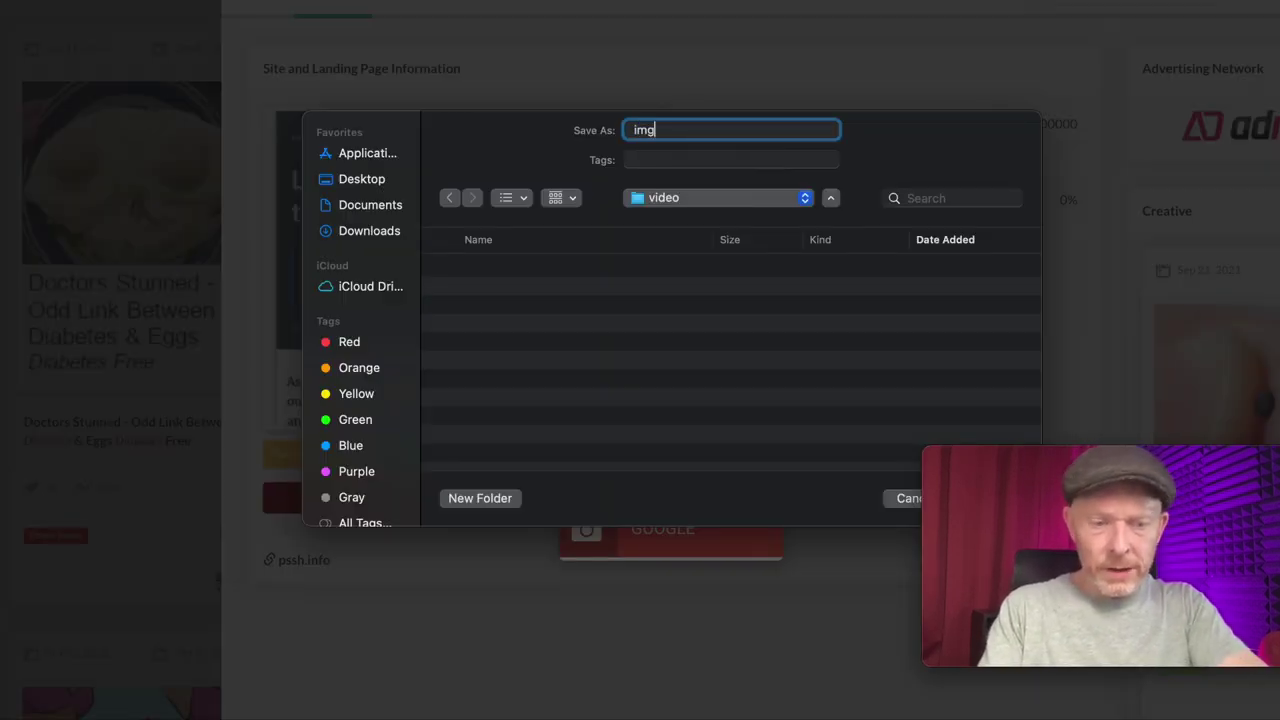
{"action": "type", "text": "1"}
{"action": "key", "text": "Return"}
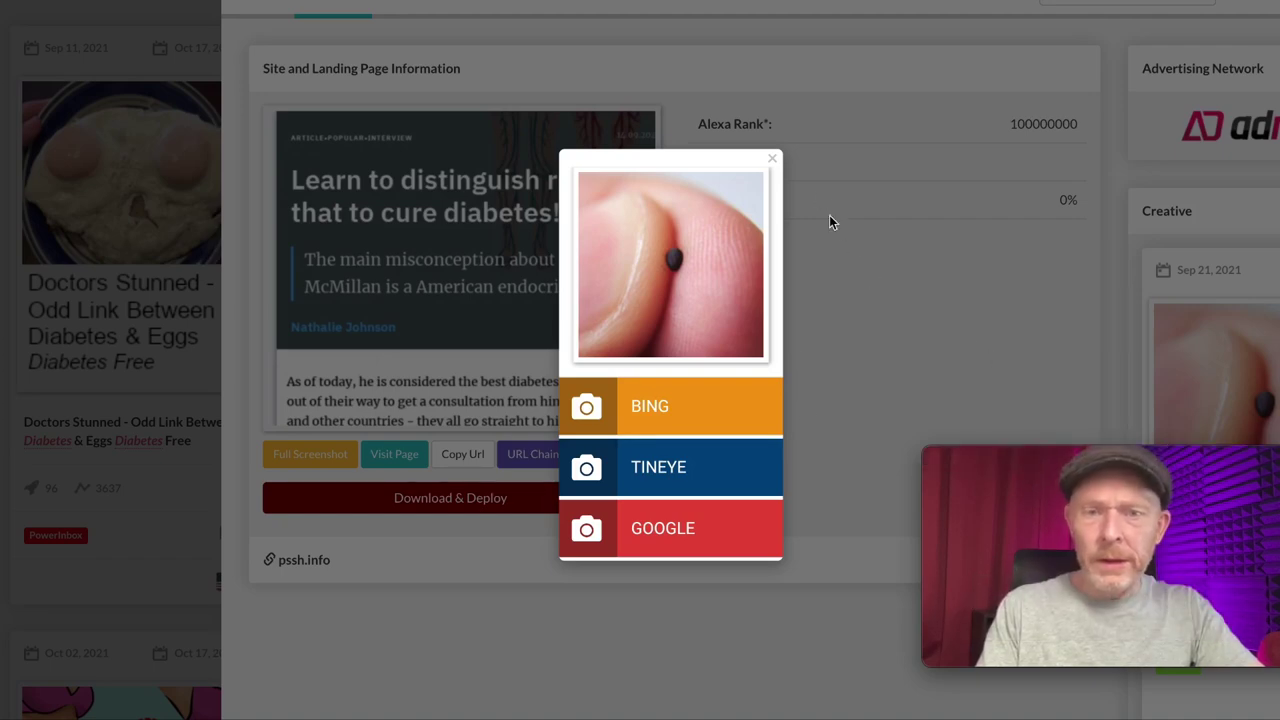
{"action": "left_click", "coordinate": [776, 158]}
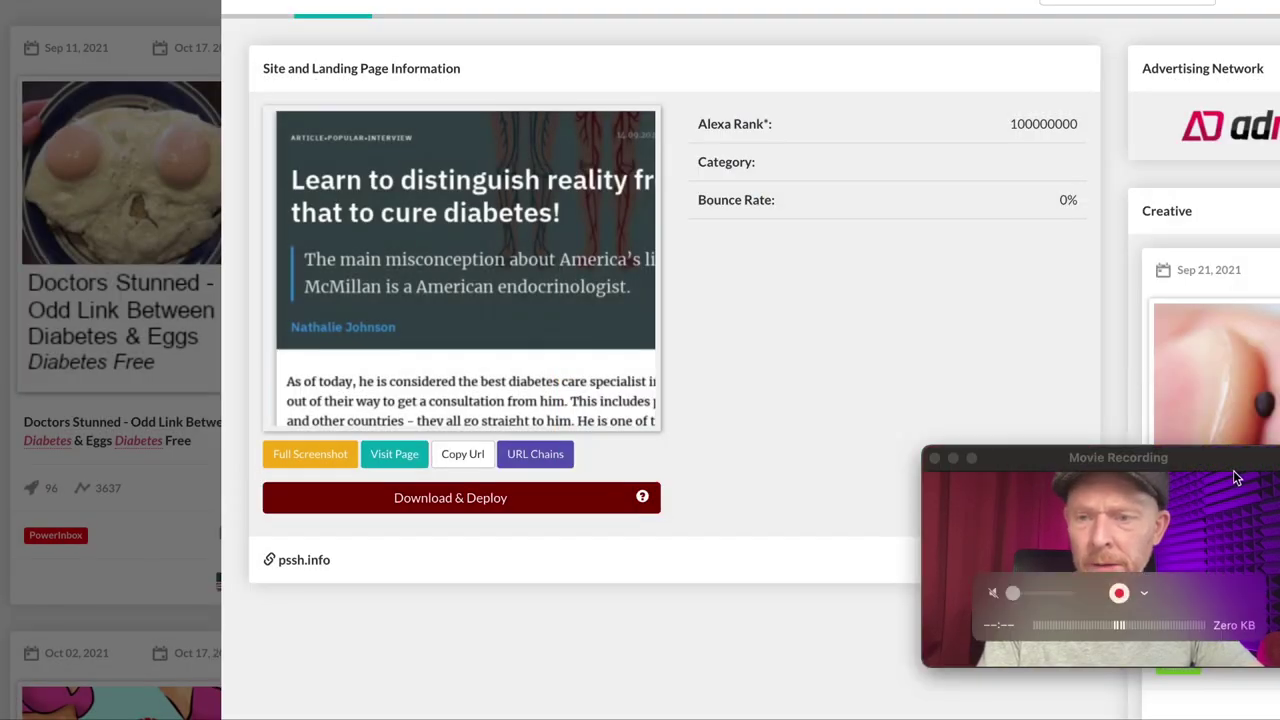
- Copy the ad headline "Diabetes disappears after a month if every morning..." into the text editor and return to the ad details
{"action": "left_click_drag", "start_coordinate": [1268, 590], "coordinate": [1158, 557]}
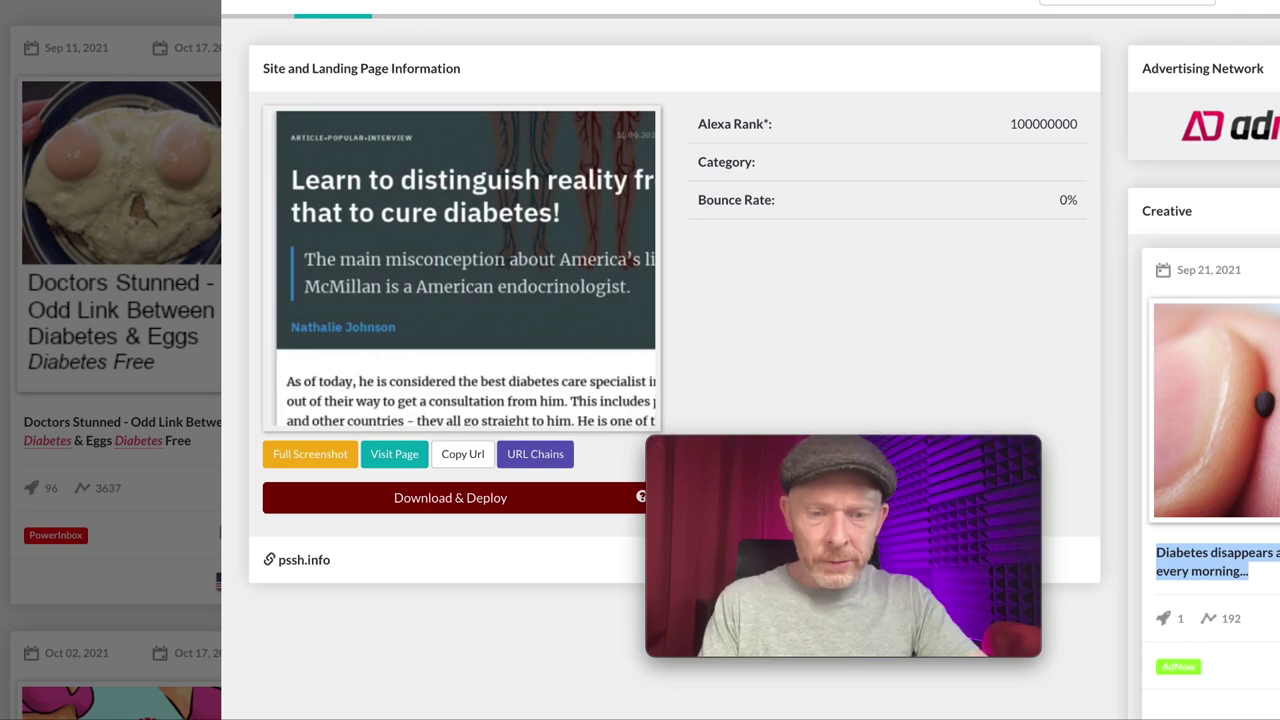
{"action": "key", "text": "alt+Tab"}
{"action": "type", "text": "Diabetes disappears after a month if every morning..."}
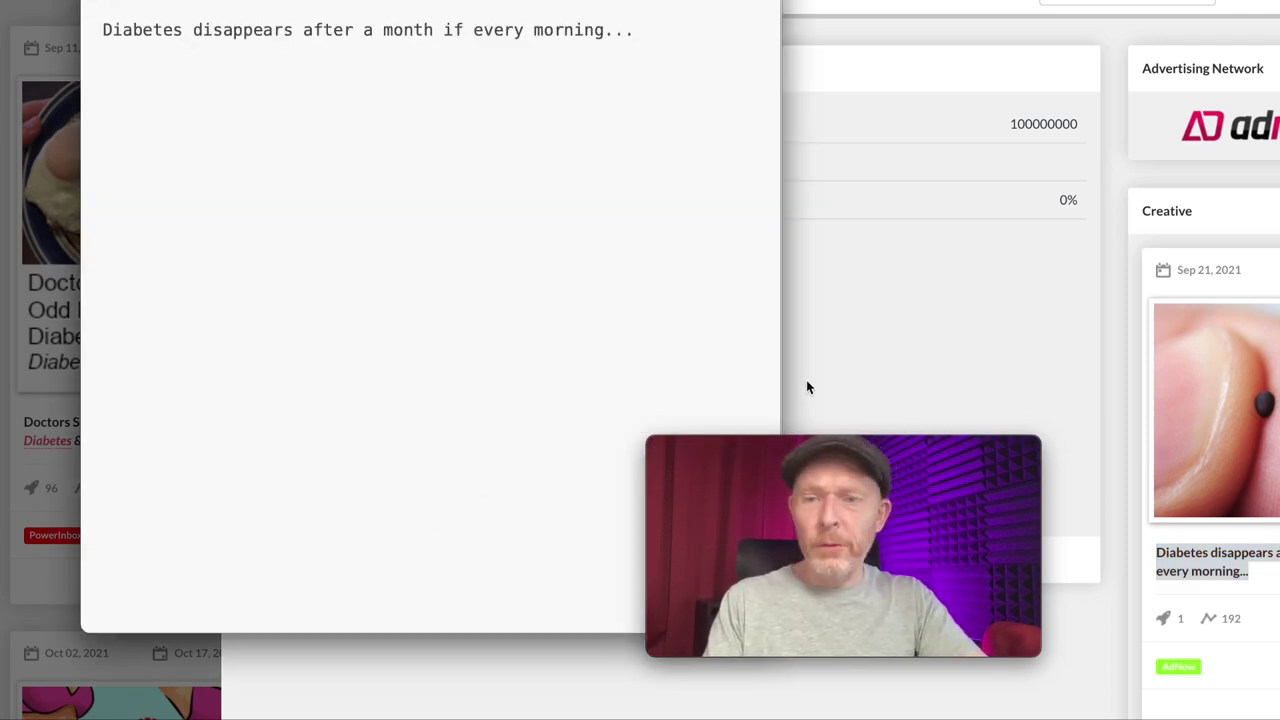
{"action": "key", "text": "alt+Tab"}
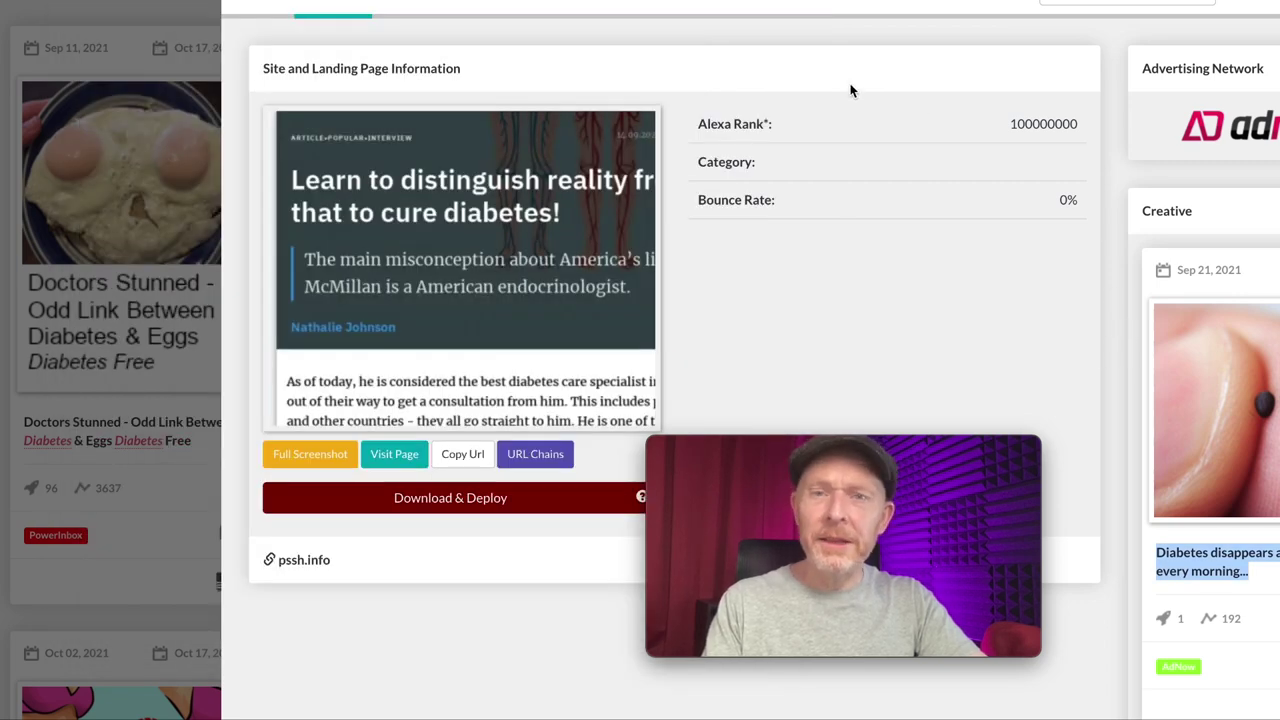
- Open the other creatives from the current advertiser and look through their images and headlines
{"action": "left_click", "coordinate": [530, 6]}
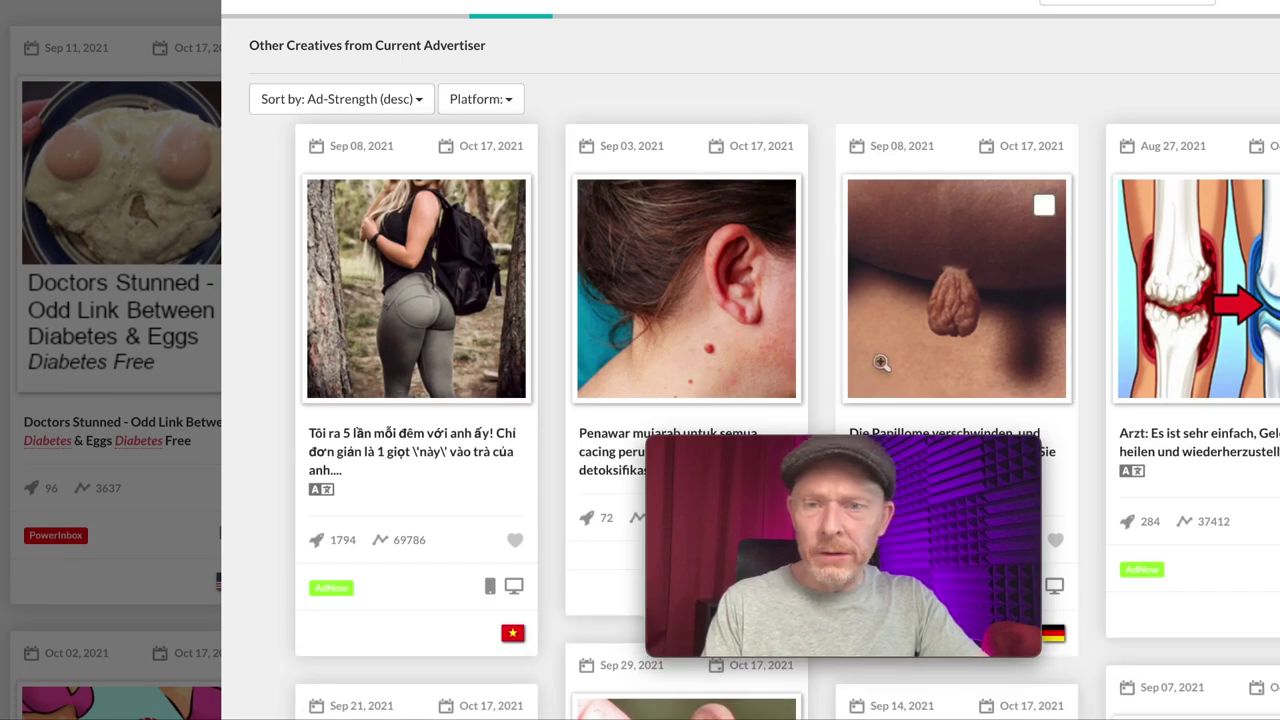
{"action": "scroll", "coordinate": [969, 293], "scroll_direction": "down", "scroll_amount": 4}
{"action": "scroll", "coordinate": [969, 293], "scroll_direction": "down", "scroll_amount": 7}
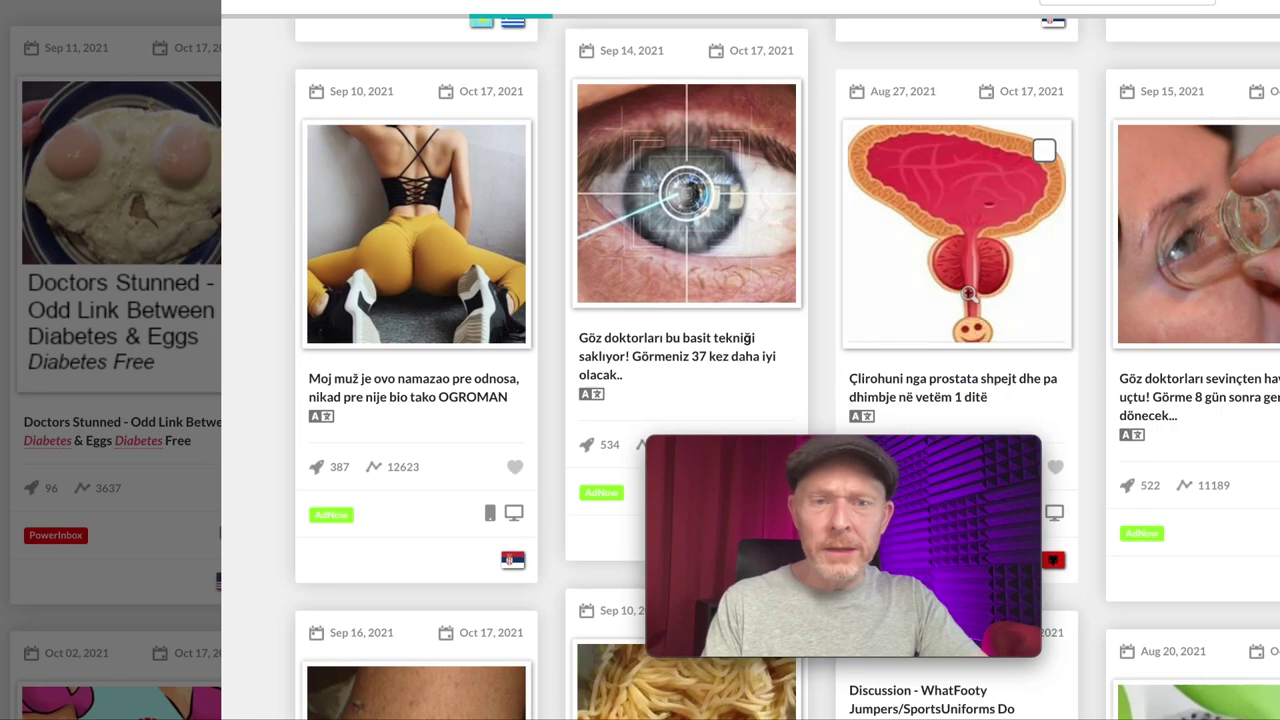
{"action": "scroll", "coordinate": [969, 293], "scroll_direction": "down", "scroll_amount": 6}
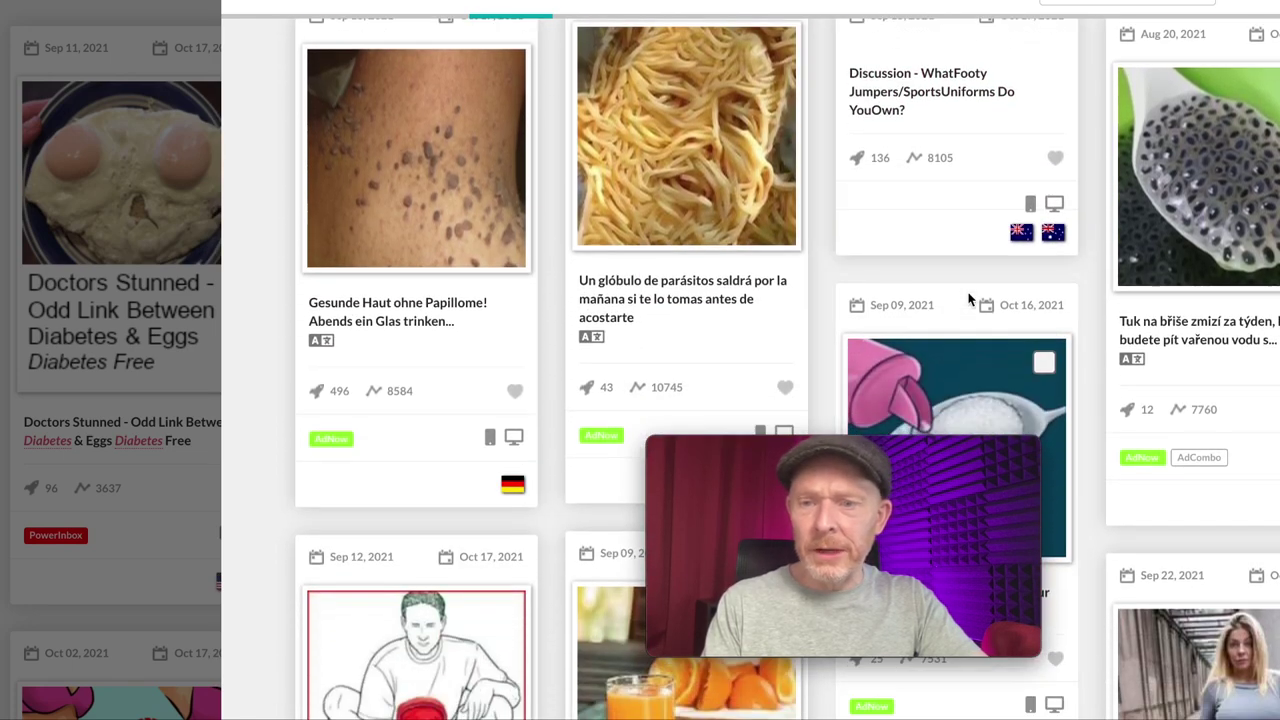
{"action": "scroll", "coordinate": [970, 295], "scroll_direction": "up", "scroll_amount": 1}
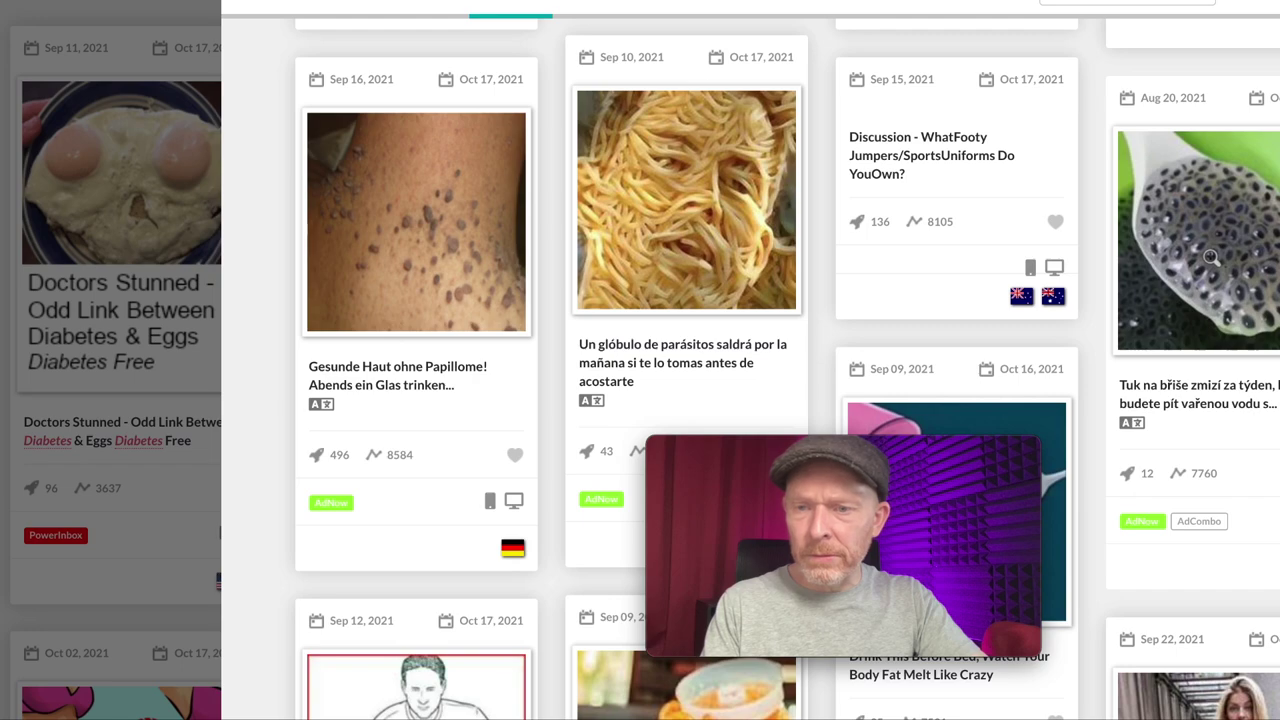
- Look through the remaining creatives on the first page of the current advertiser's ads, checking images, headlines and strength
{"action": "scroll", "coordinate": [1210, 260], "scroll_direction": "down", "scroll_amount": 6}
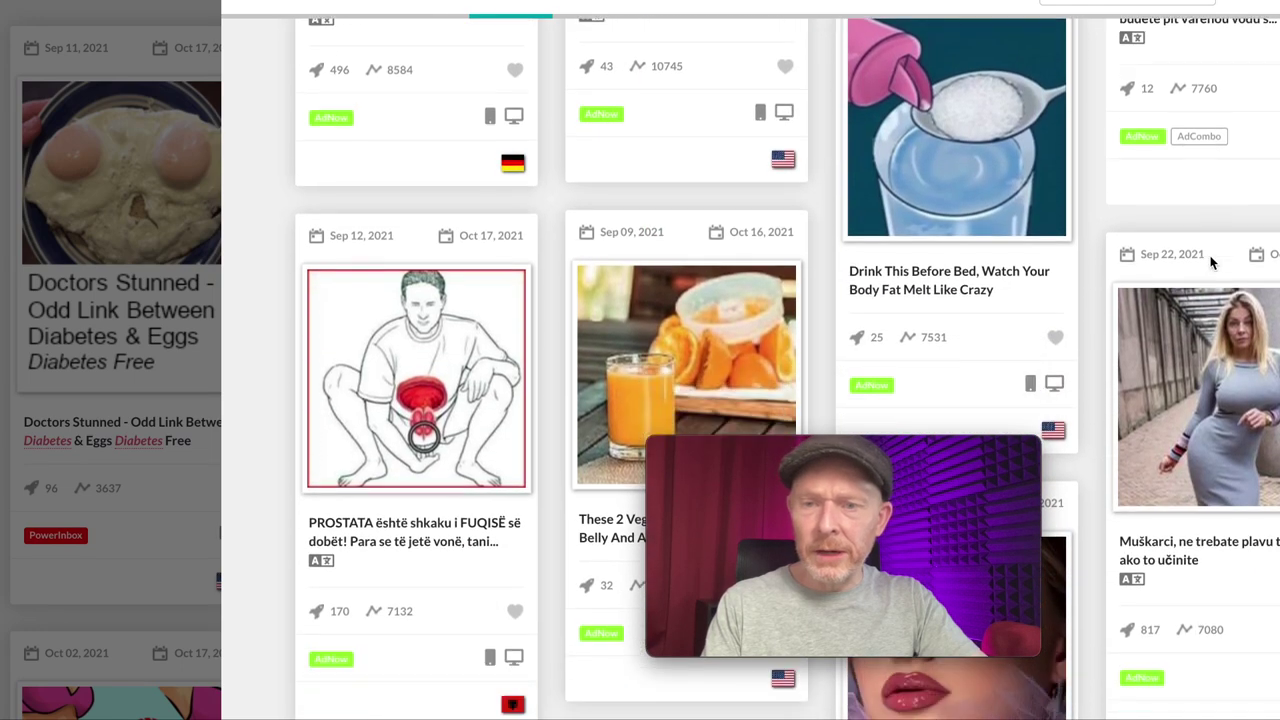
{"action": "scroll", "coordinate": [1210, 262], "scroll_direction": "down", "scroll_amount": 1}
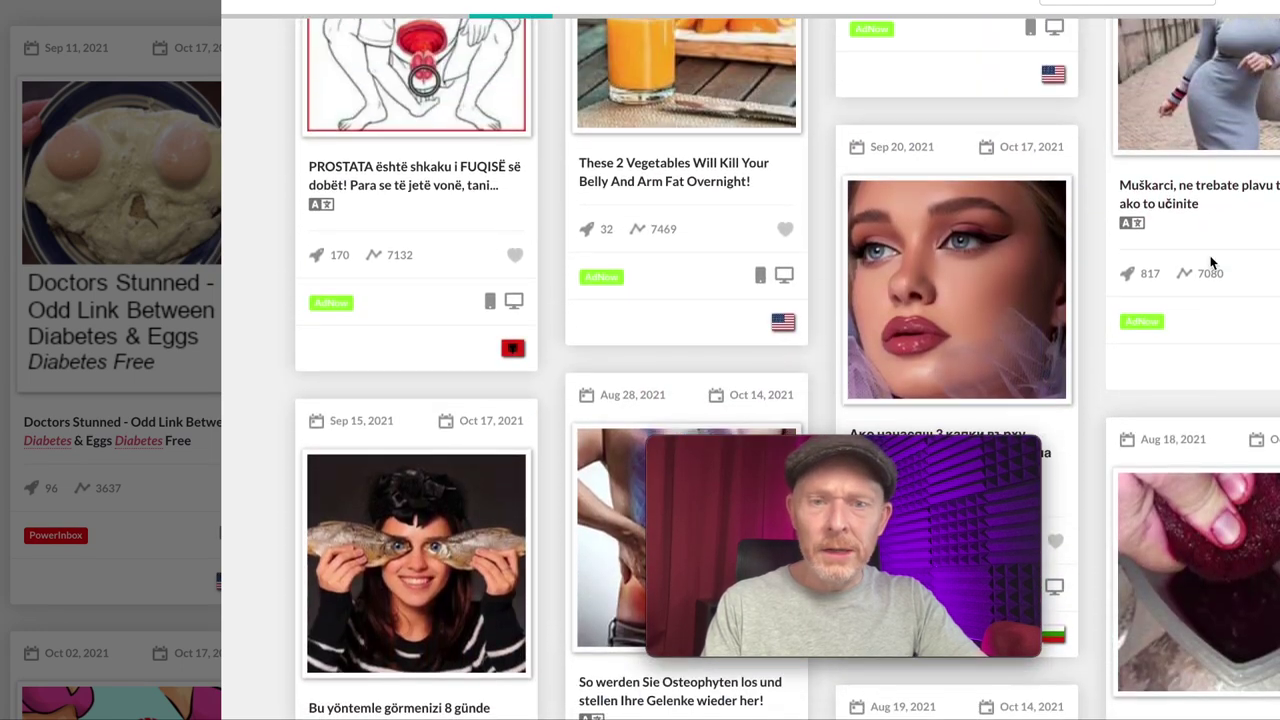
{"action": "scroll", "coordinate": [1210, 262], "scroll_direction": "up", "scroll_amount": 1}
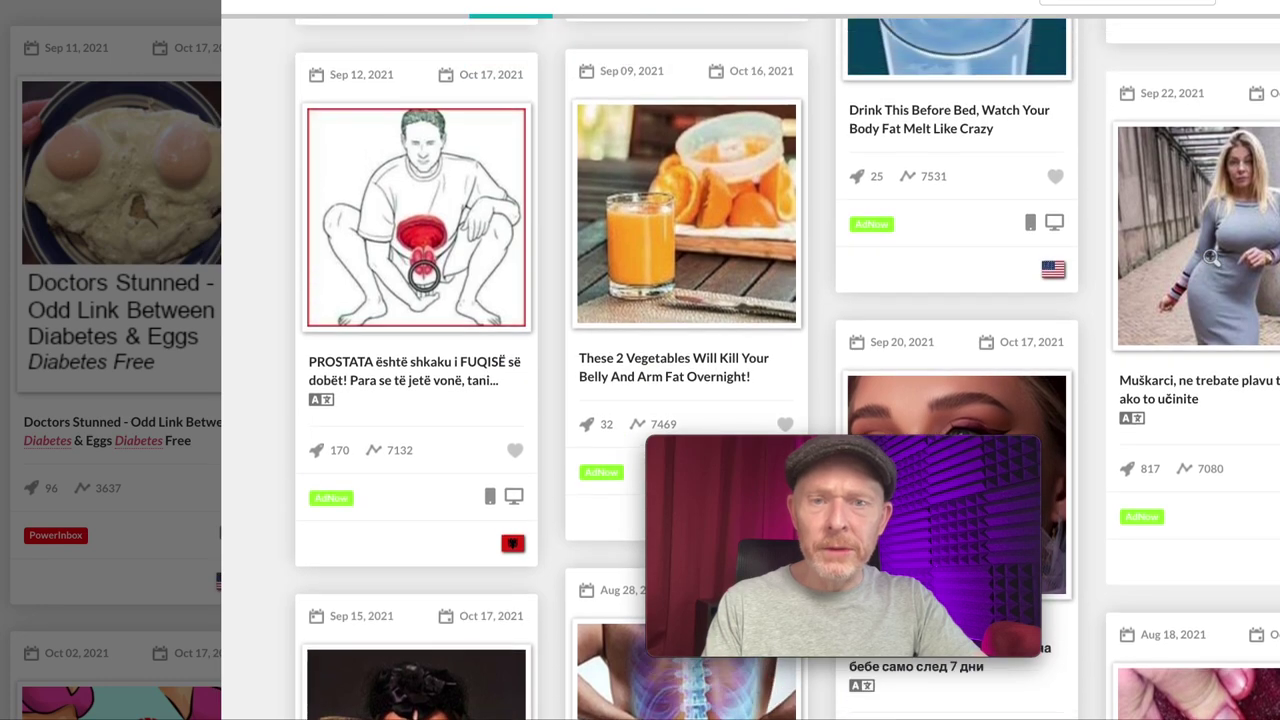
{"action": "scroll", "coordinate": [1210, 256], "scroll_direction": "down", "scroll_amount": 6}
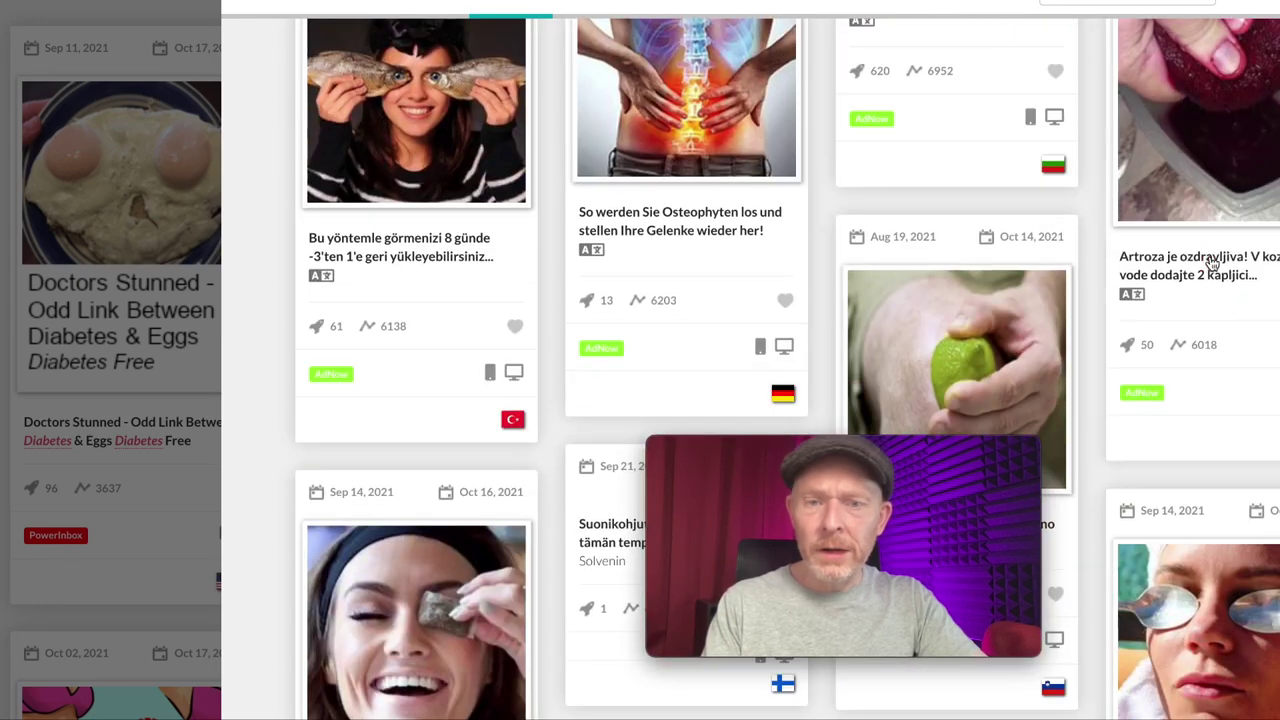
{"action": "scroll", "coordinate": [1210, 262], "scroll_direction": "down", "scroll_amount": 4}
{"action": "scroll", "coordinate": [1210, 262], "scroll_direction": "up", "scroll_amount": 2}
{"action": "scroll", "coordinate": [1210, 262], "scroll_direction": "down", "scroll_amount": 4}
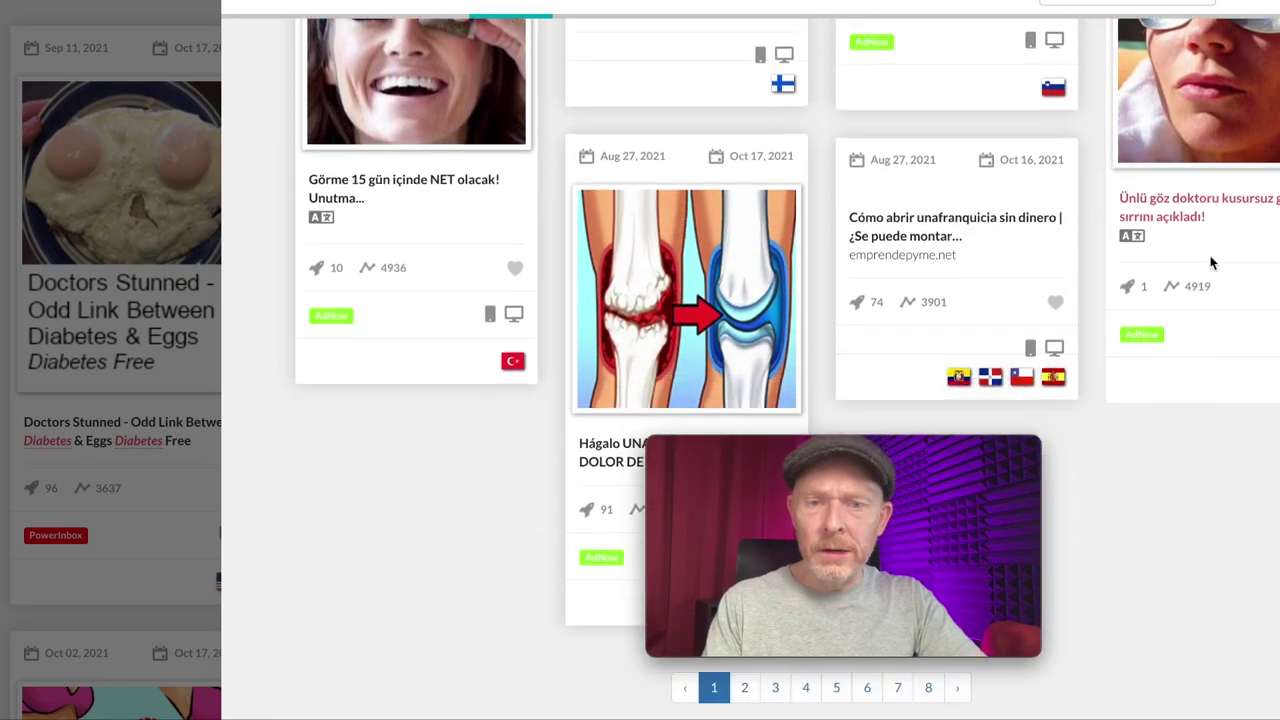
{"action": "scroll", "coordinate": [1210, 262], "scroll_direction": "up", "scroll_amount": 7}
{"action": "scroll", "coordinate": [1211, 258], "scroll_direction": "up", "scroll_amount": 10}
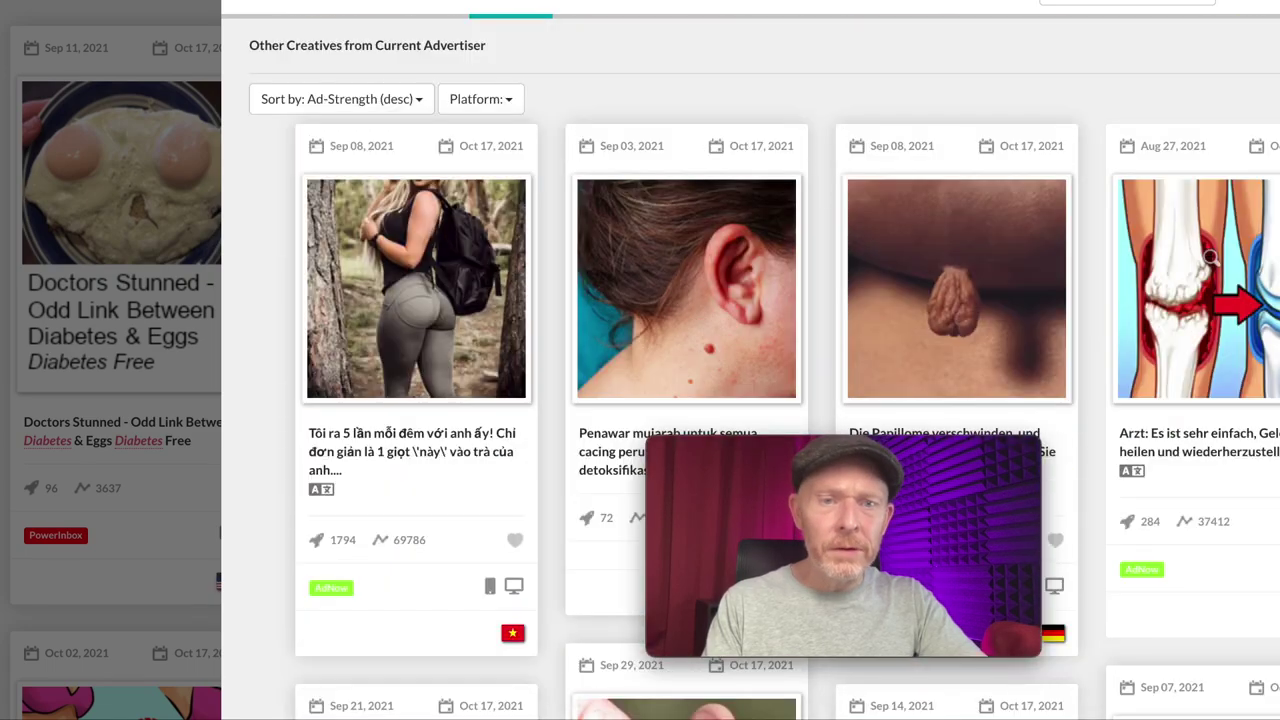
- Sort the advertiser's other creatives by Date-Last-Seen (desc) and look through the whole first page of ads
{"action": "left_click", "coordinate": [352, 104]}
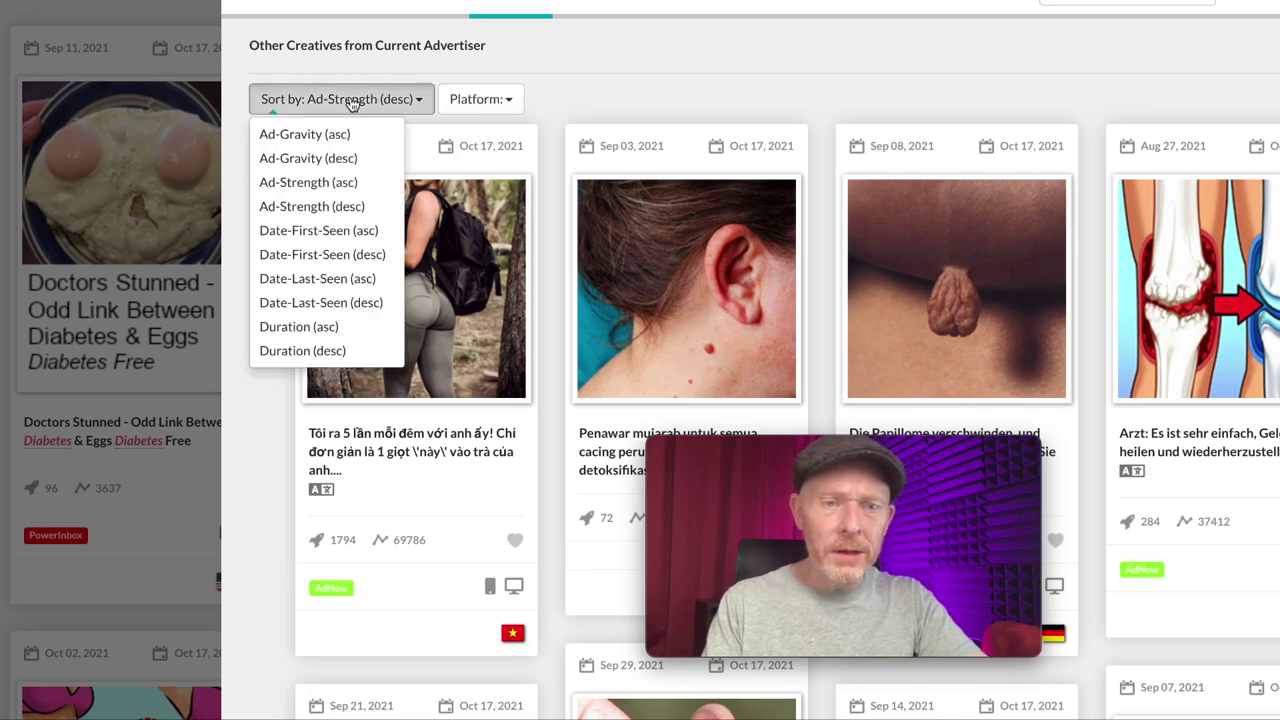
{"action": "left_click", "coordinate": [362, 303]}
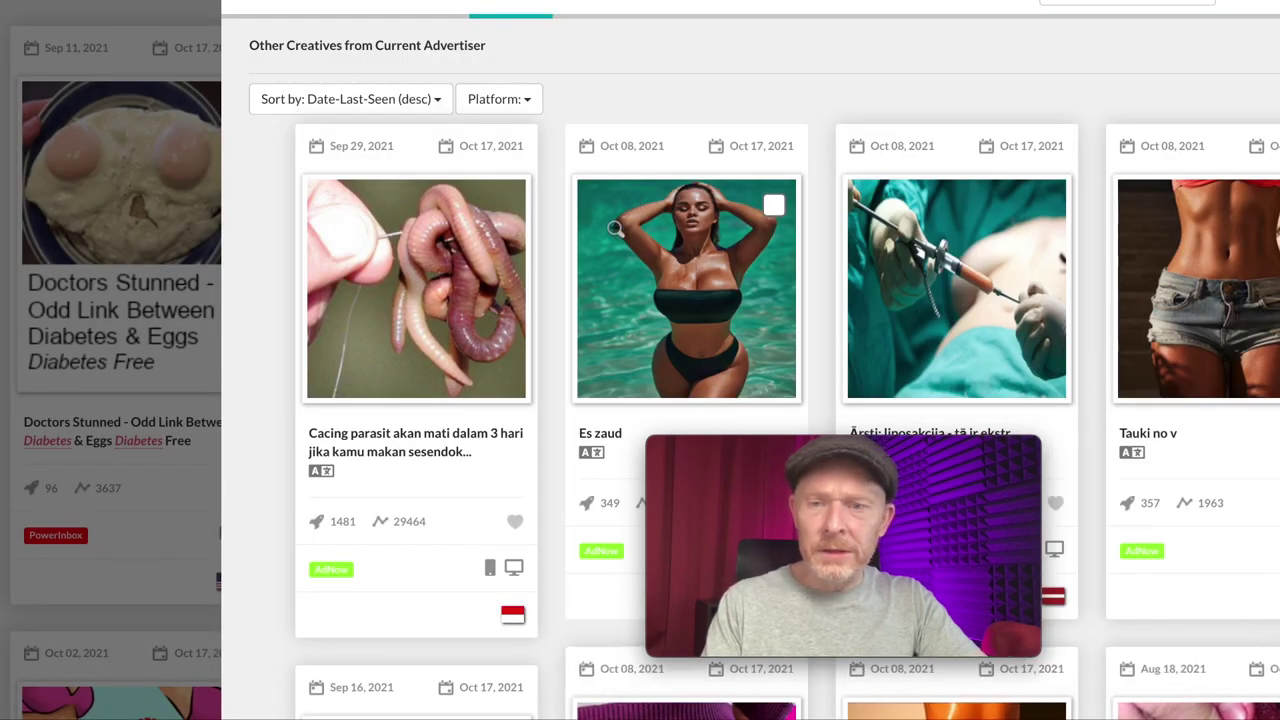
{"action": "scroll", "coordinate": [615, 228], "scroll_direction": "down", "scroll_amount": 6}
{"action": "scroll", "coordinate": [615, 228], "scroll_direction": "down", "scroll_amount": 6}
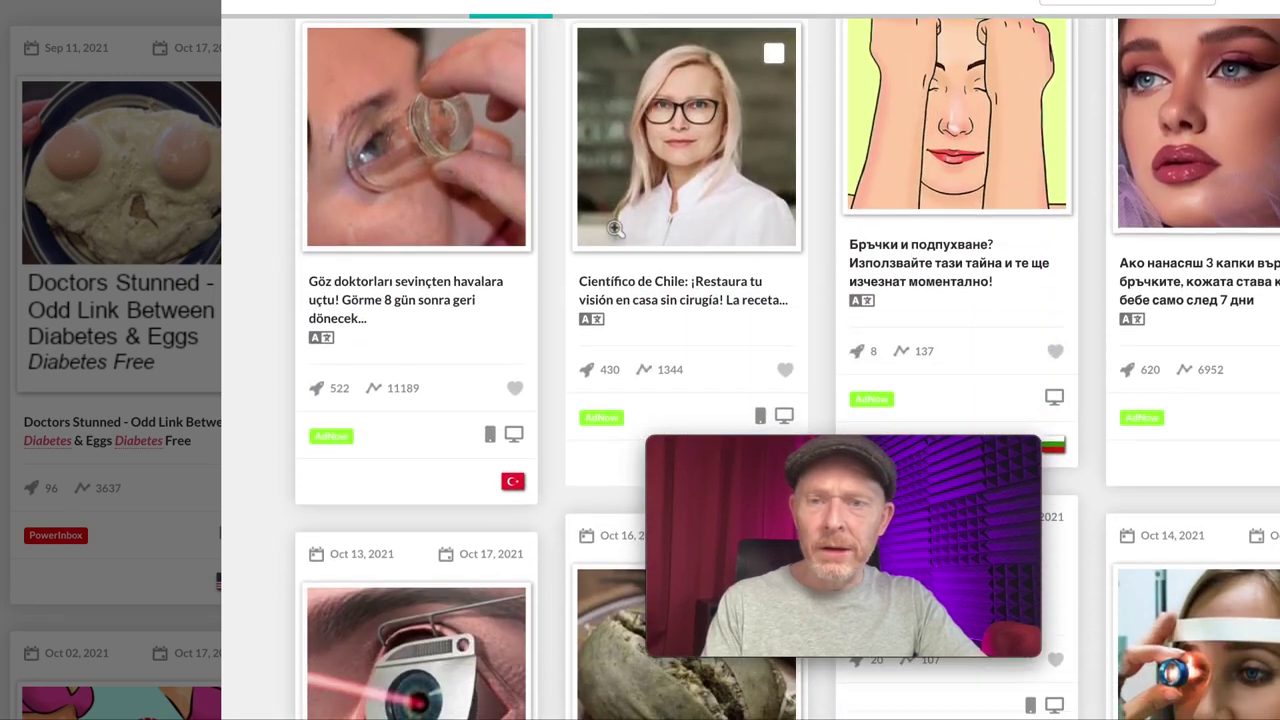
{"action": "scroll", "coordinate": [615, 228], "scroll_direction": "down", "scroll_amount": 4}
{"action": "scroll", "coordinate": [615, 228], "scroll_direction": "down", "scroll_amount": 5}
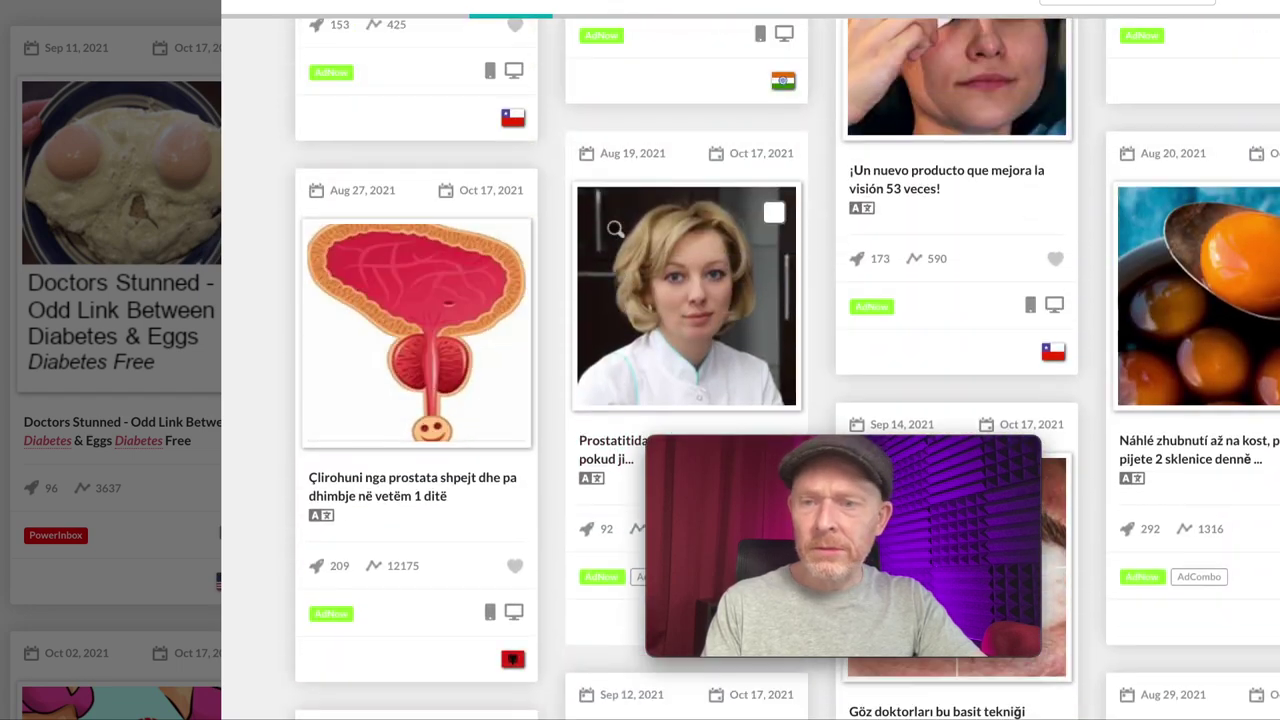
{"action": "scroll", "coordinate": [615, 228], "scroll_direction": "down", "scroll_amount": 10}
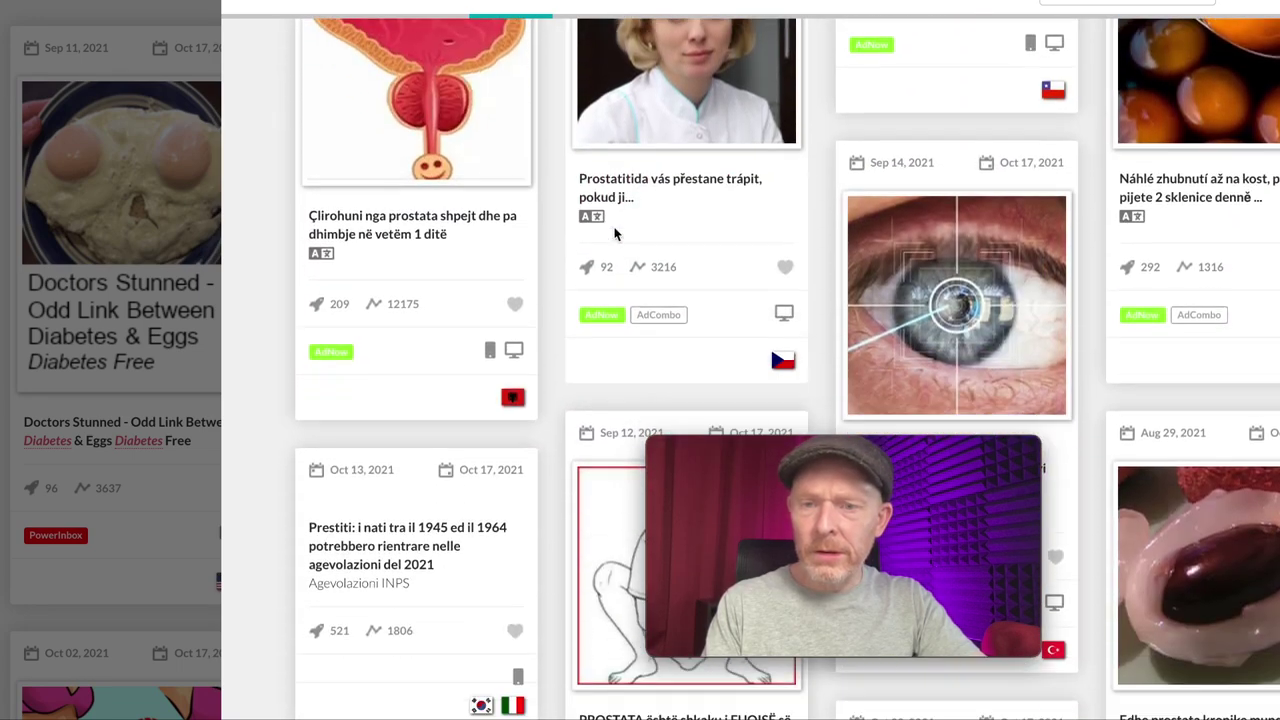
{"action": "scroll", "coordinate": [615, 228], "scroll_direction": "down", "scroll_amount": 4}
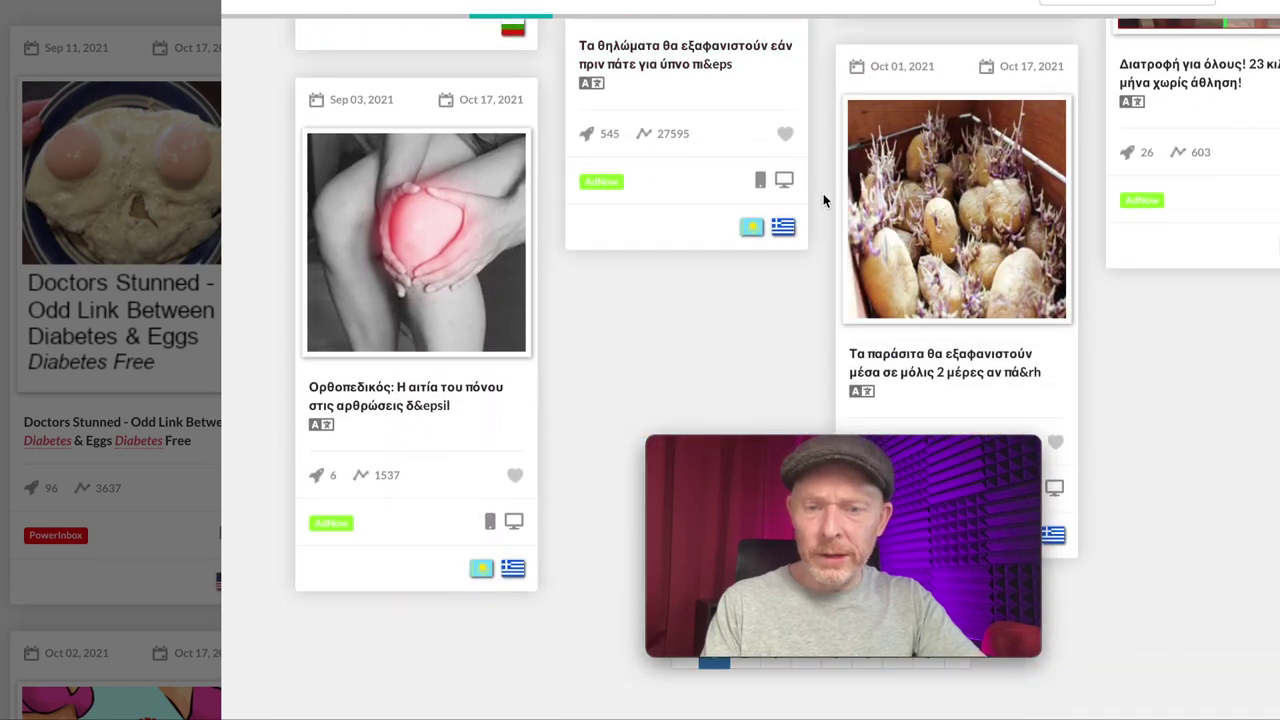
- Open page 2 of the advertiser's creatives and look through it for diabetes ads
{"action": "left_click", "coordinate": [749, 666]}
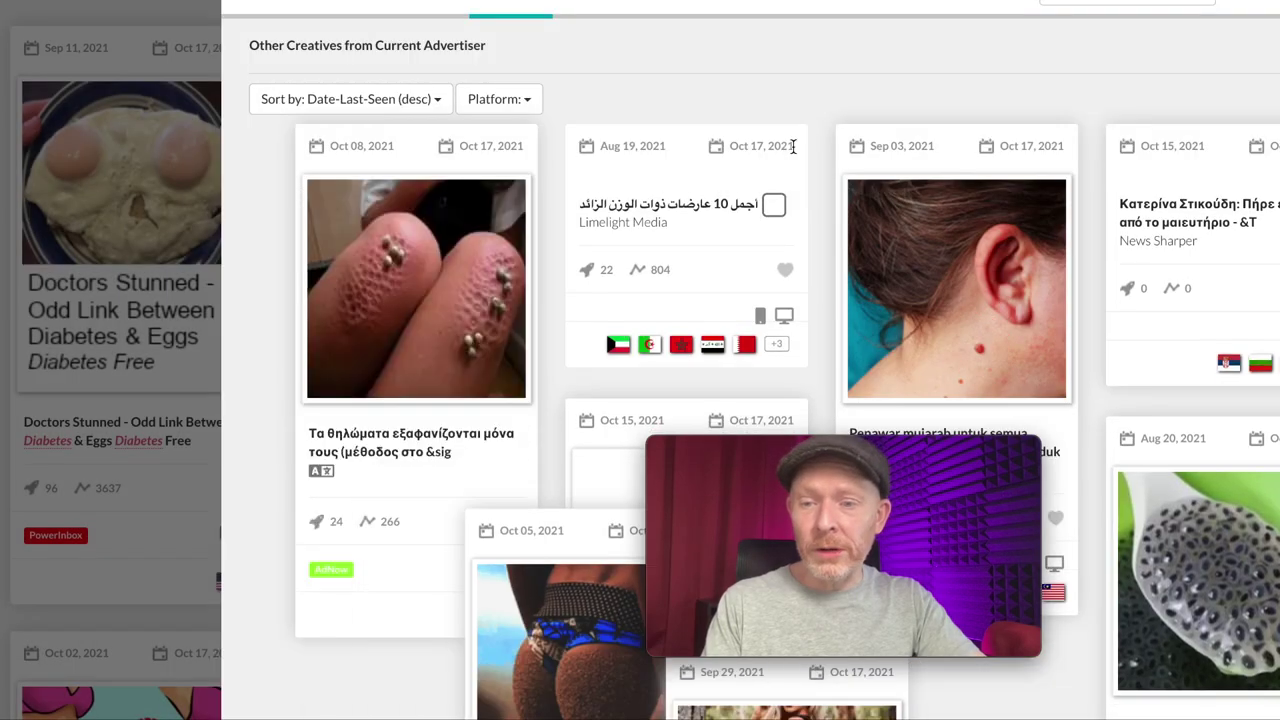
{"action": "scroll", "coordinate": [795, 150], "scroll_direction": "down", "scroll_amount": 8}
{"action": "scroll", "coordinate": [795, 152], "scroll_direction": "down", "scroll_amount": 6}
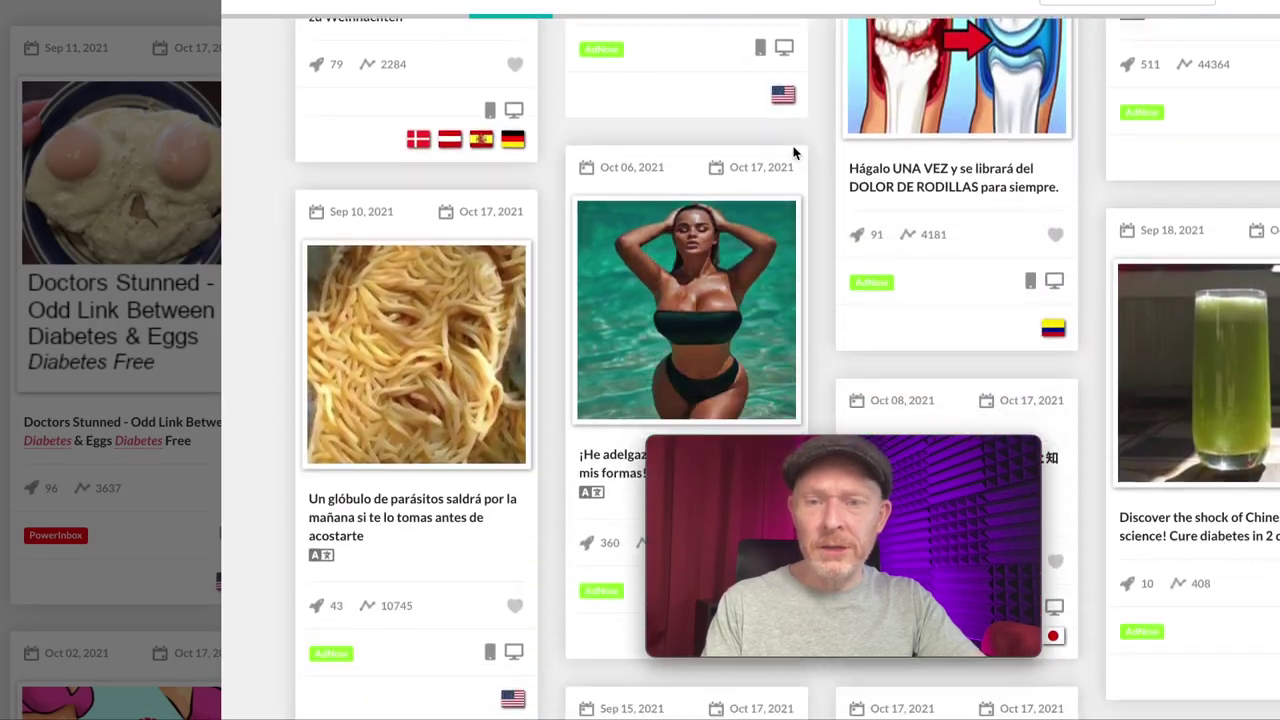
{"action": "scroll", "coordinate": [795, 147], "scroll_direction": "up", "scroll_amount": 2}
{"action": "scroll", "coordinate": [795, 148], "scroll_direction": "down", "scroll_amount": 1}
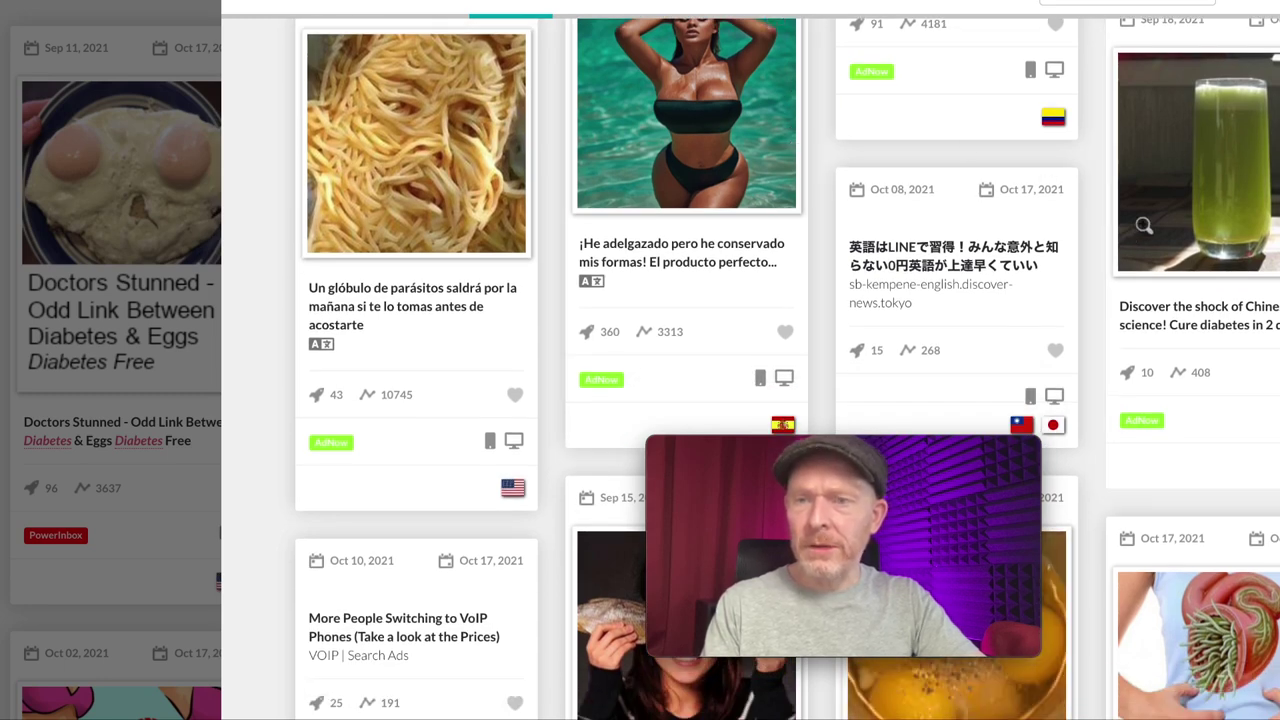
{"action": "scroll", "coordinate": [1173, 224], "scroll_direction": "up", "scroll_amount": 1}
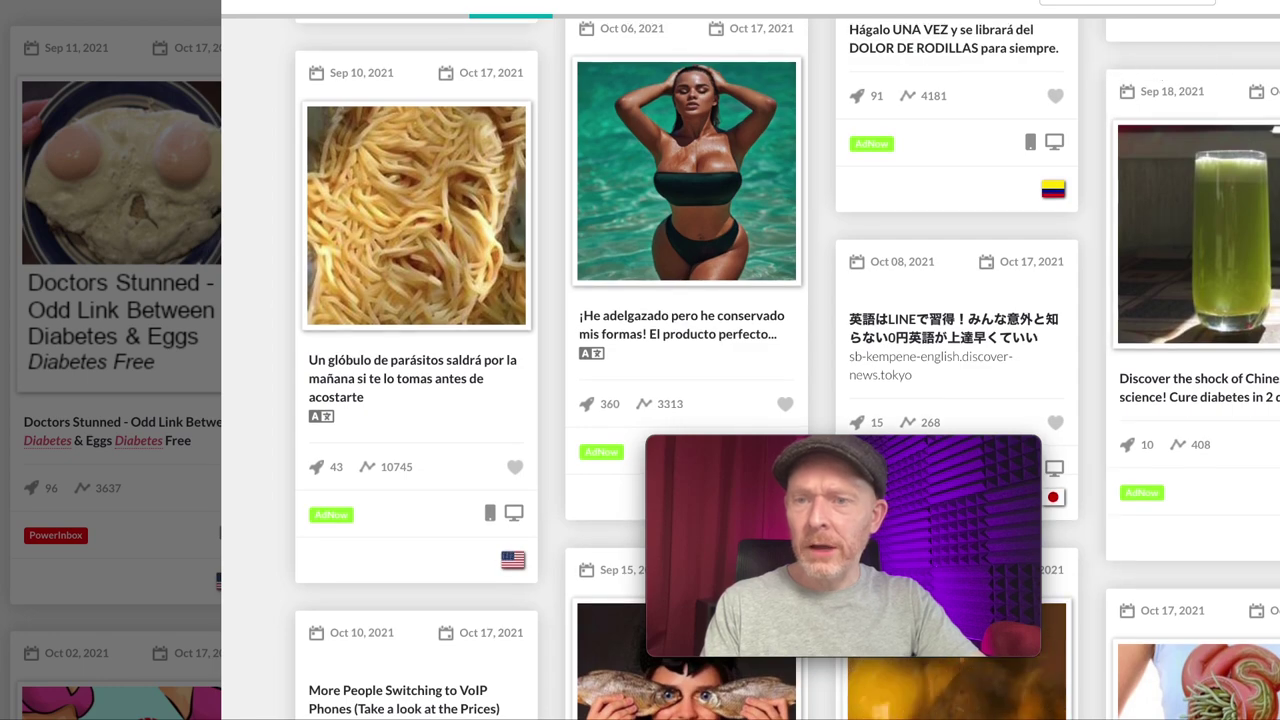
- Save the green drink image from the diabetes ad as img2 in the video folder and close the image preview
{"action": "left_click", "coordinate": [1253, 245]}
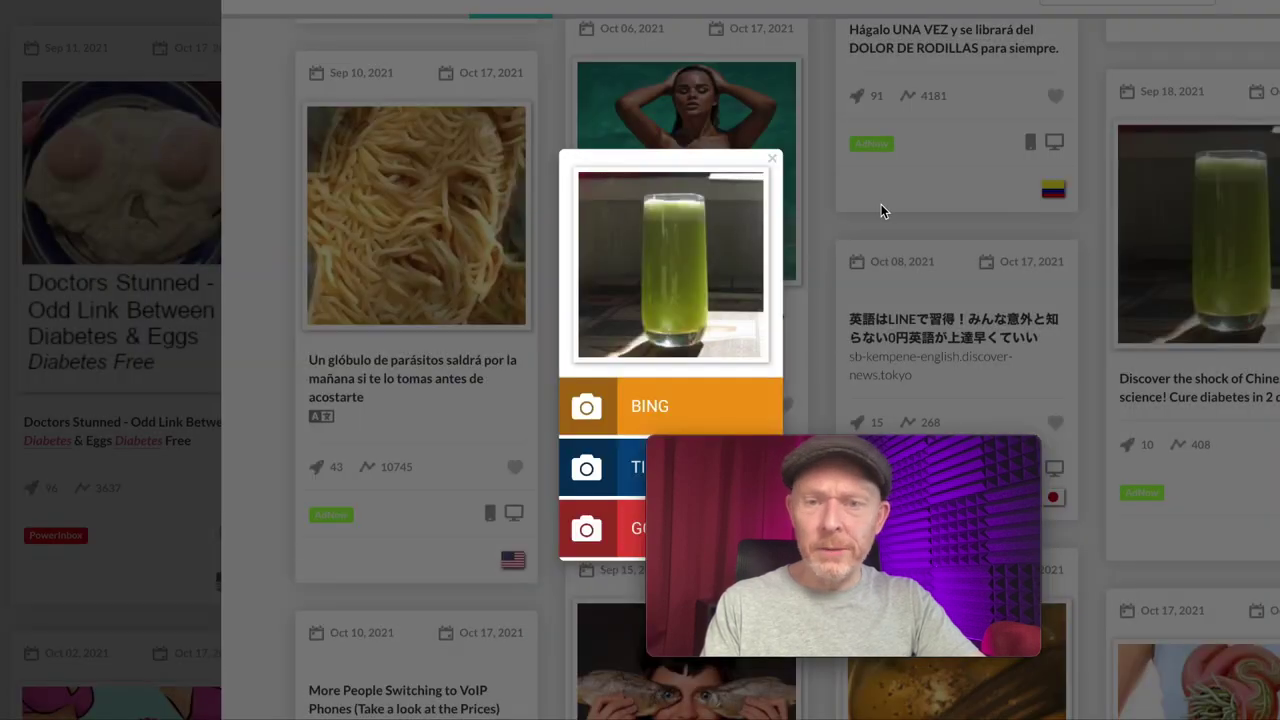
{"action": "right_click", "coordinate": [714, 250]}
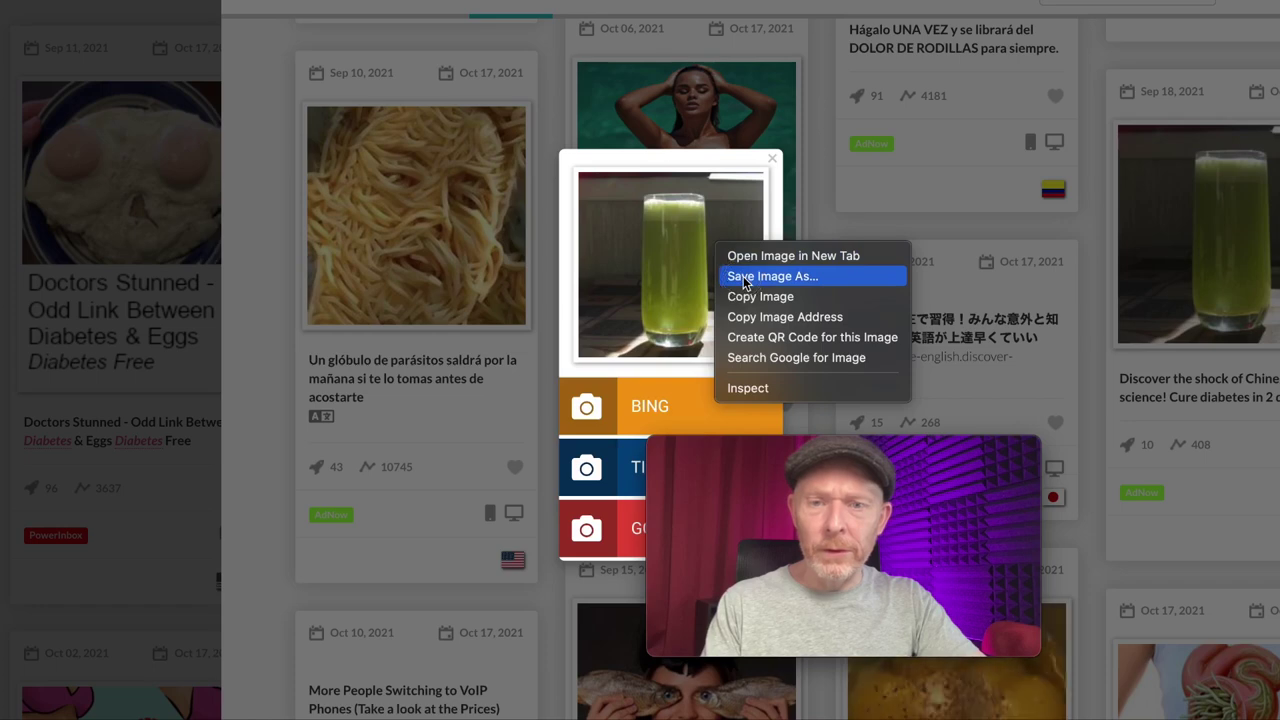
{"action": "left_click", "coordinate": [718, 318]}
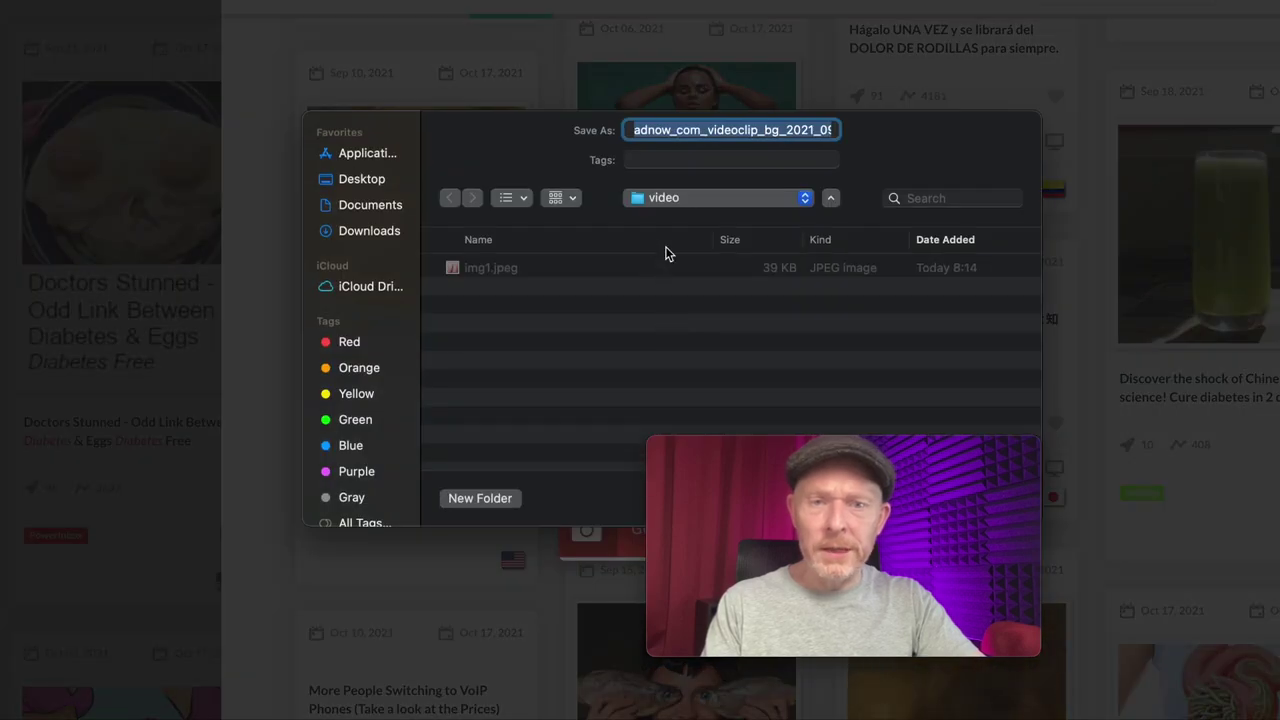
{"action": "type", "text": "img2"}
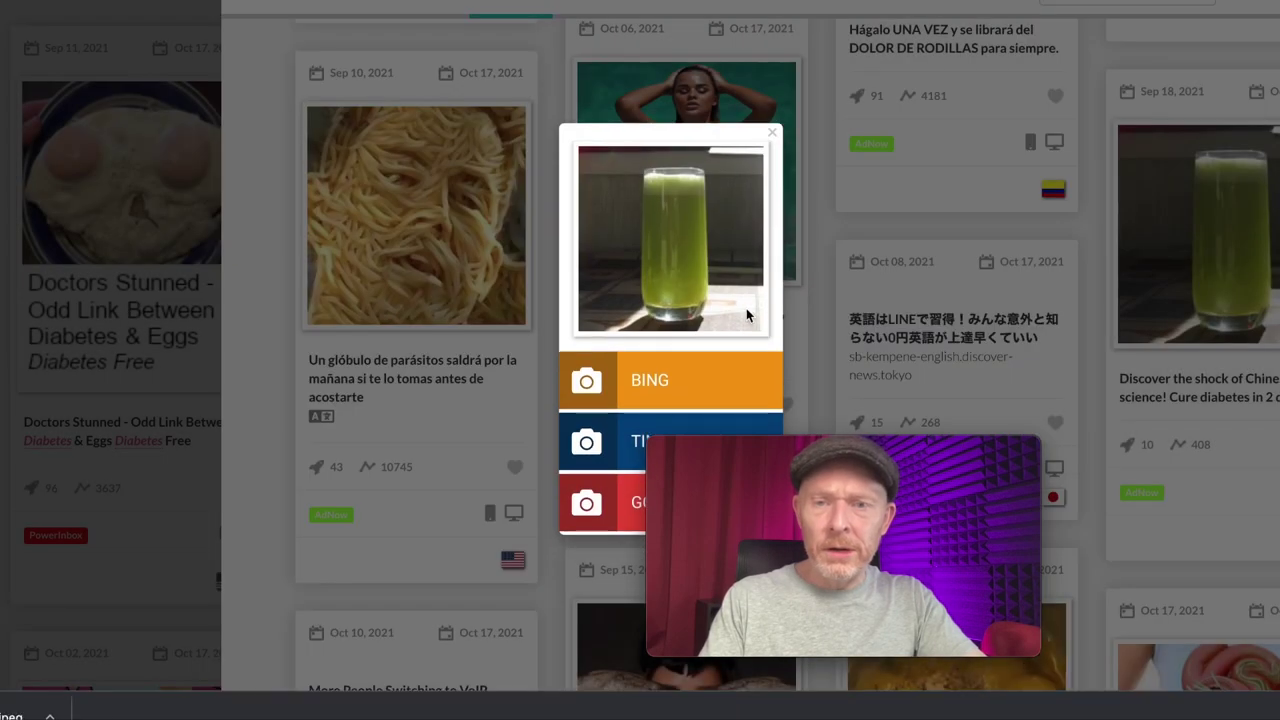
{"action": "left_click", "coordinate": [771, 136]}
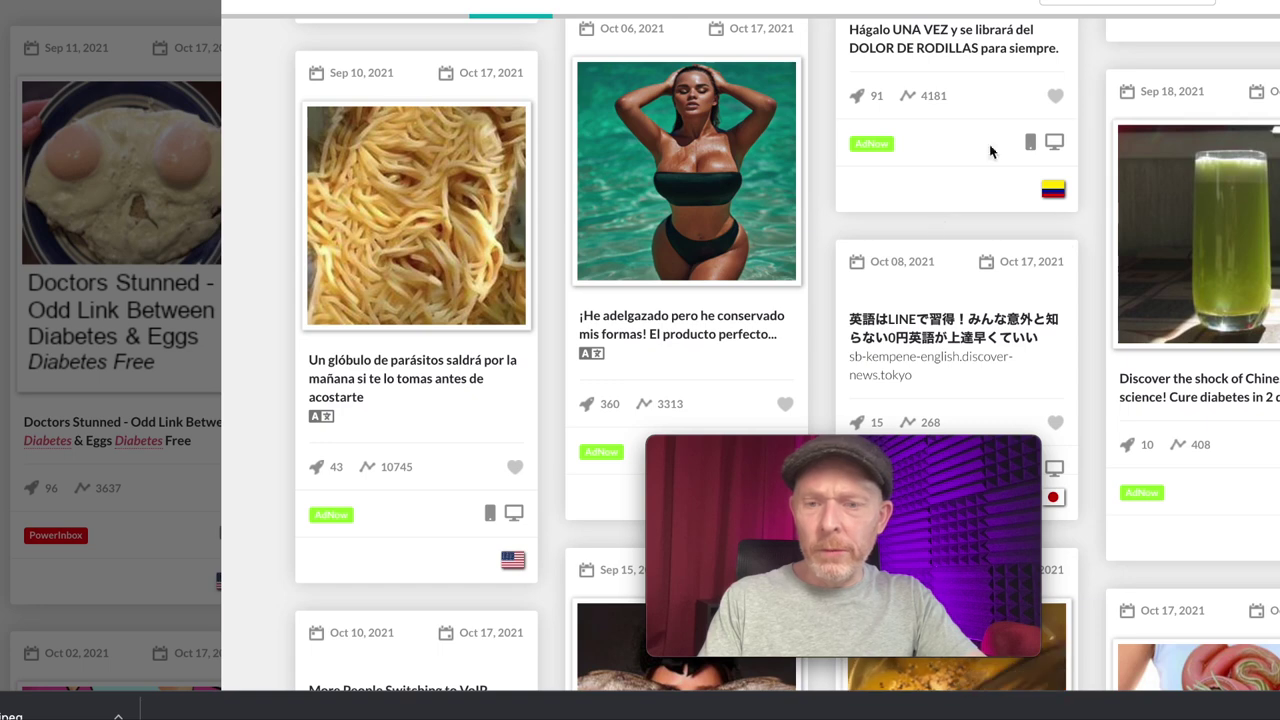
{"action": "mouse_move", "coordinate": [831, 458]}
{"action": "left_click_drag", "start_coordinate": [840, 455], "coordinate": [1153, 447]}
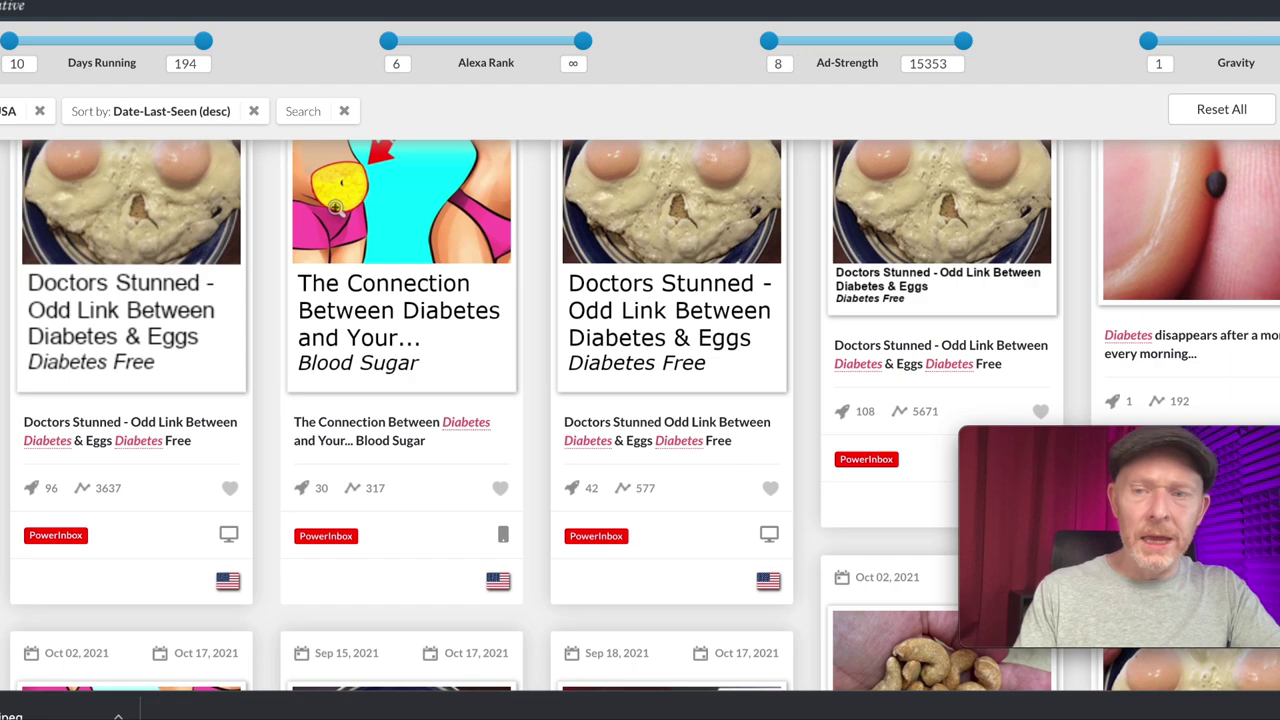
- Open the "Fighting Diabetes? This Discovery Leaves Doctors Speechless!" ad, view the full screenshot of its landing page, and close the ad details
{"action": "scroll", "coordinate": [337, 210], "scroll_direction": "down", "scroll_amount": 5}
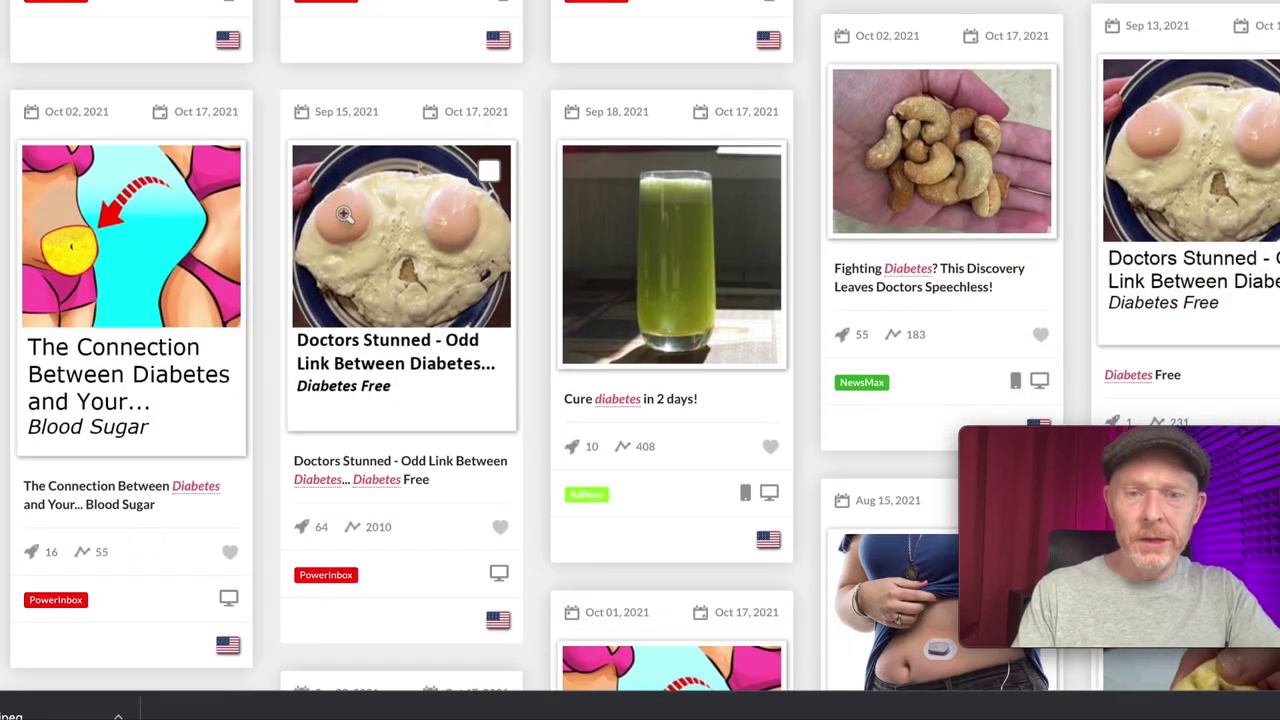
{"action": "scroll", "coordinate": [343, 213], "scroll_direction": "down", "scroll_amount": 2}
{"action": "scroll", "coordinate": [343, 213], "scroll_direction": "up", "scroll_amount": 2}
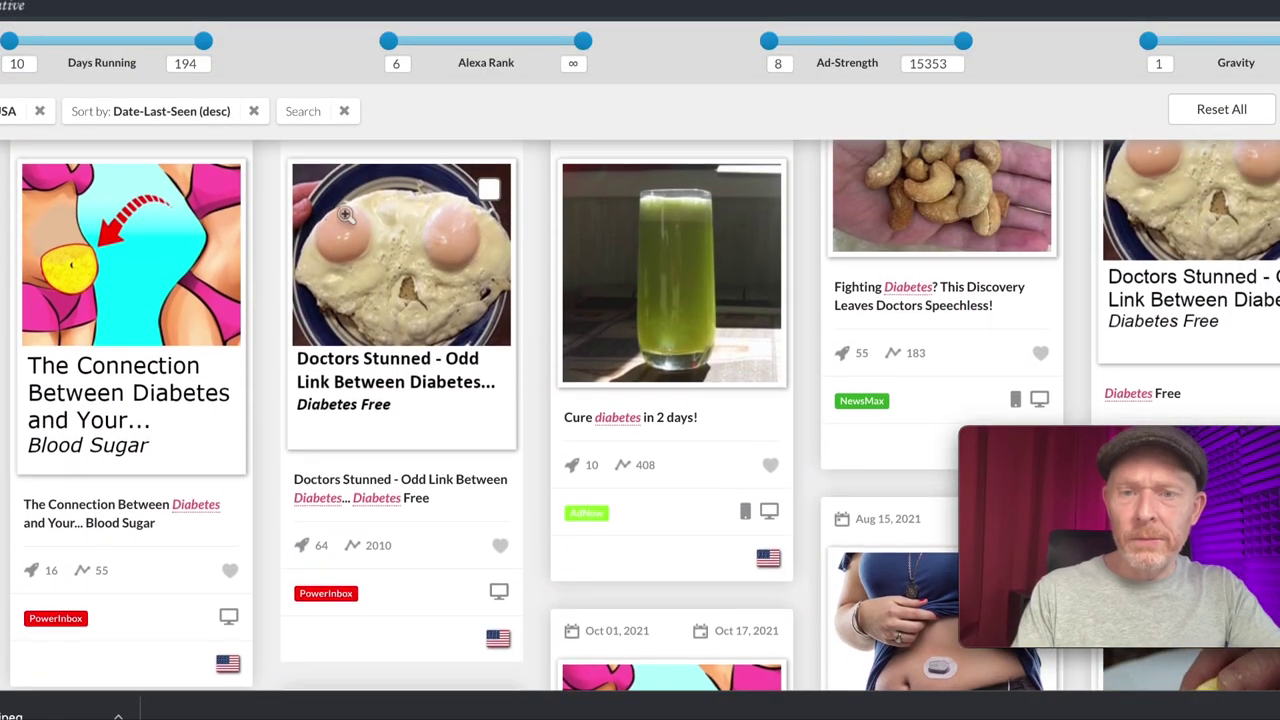
{"action": "left_click", "coordinate": [860, 294]}
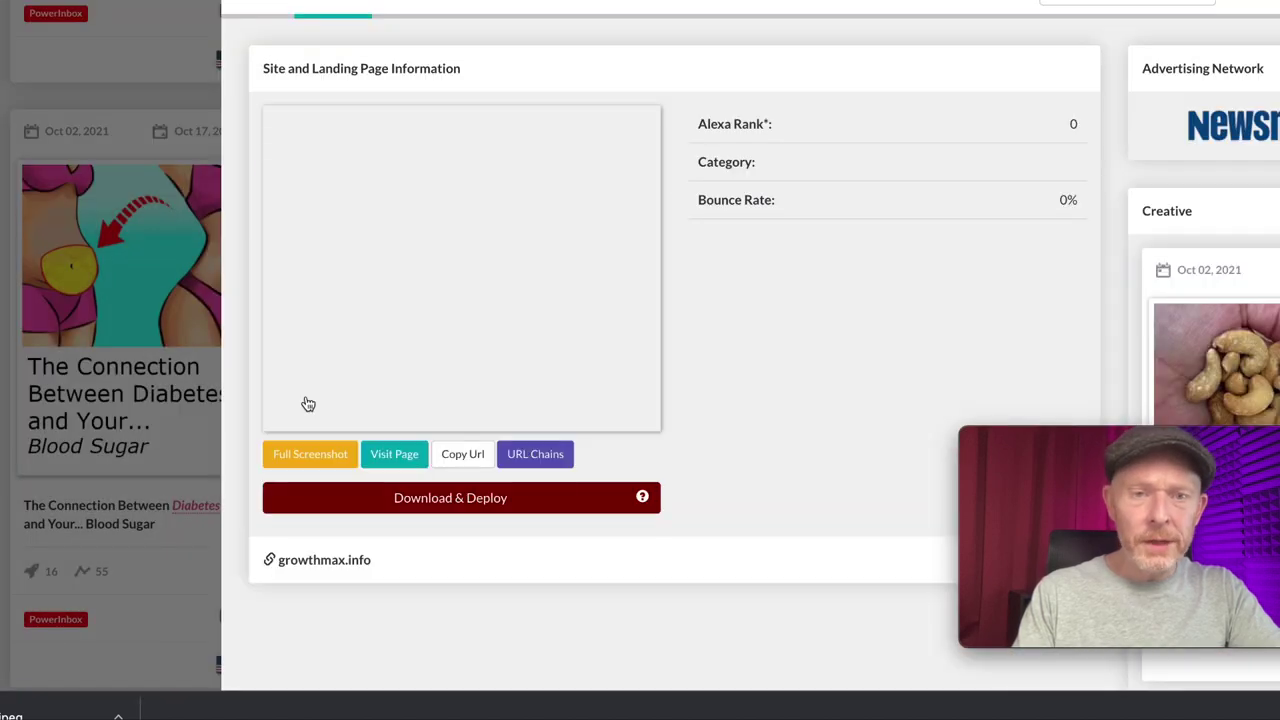
{"action": "left_click", "coordinate": [317, 457]}
{"action": "scroll", "coordinate": [658, 247], "scroll_direction": "down", "scroll_amount": 5}
{"action": "scroll", "coordinate": [658, 248], "scroll_direction": "down", "scroll_amount": 1}
{"action": "scroll", "coordinate": [658, 248], "scroll_direction": "up", "scroll_amount": 5}
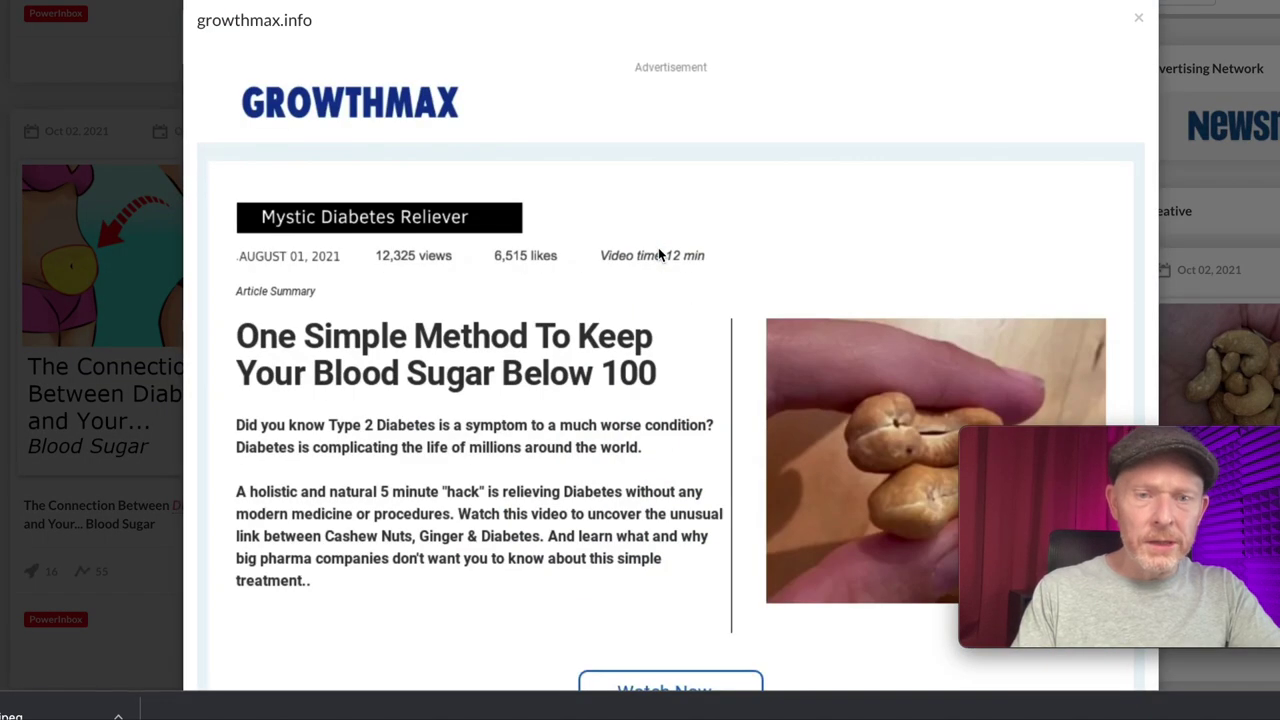
{"action": "left_click", "coordinate": [7, 131]}
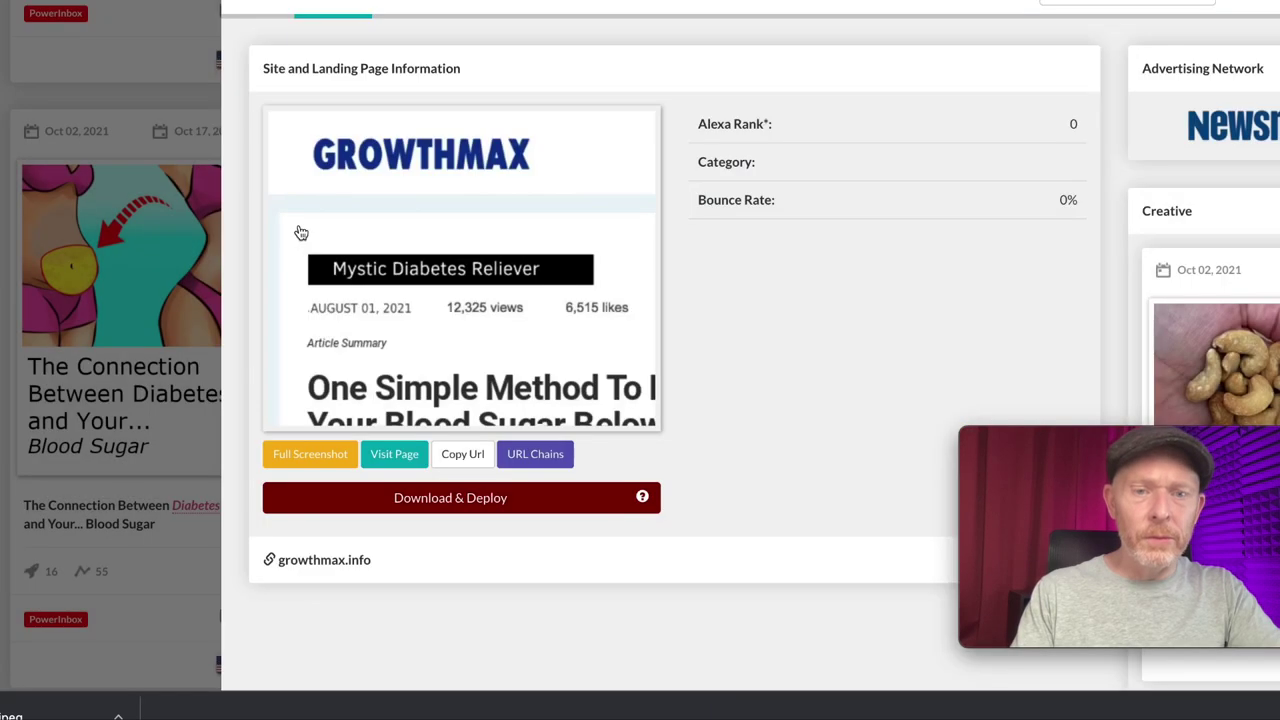
{"action": "left_click", "coordinate": [200, 350]}
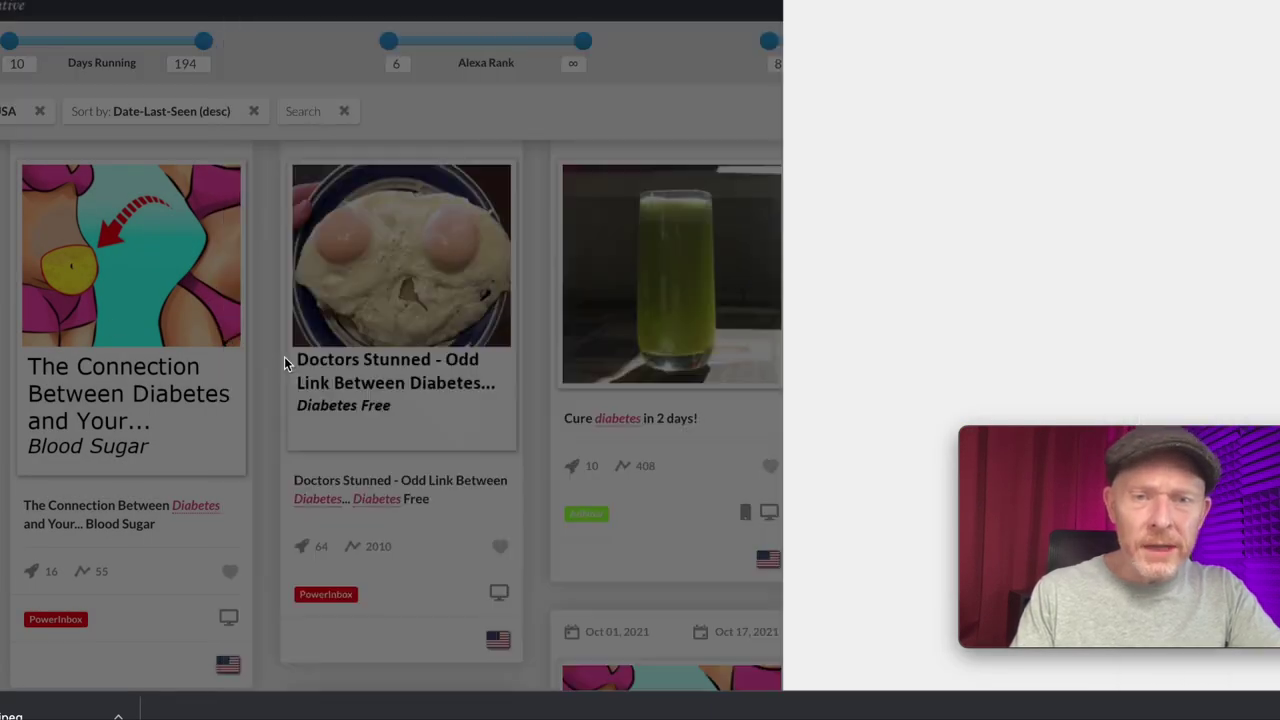
- Browse further diabetes ads and open the full landing page screenshot of the PowerInbox "Doctors Stunned Odd Link Between Diabetes & Eggs Diabetes Free" ad
{"action": "scroll", "coordinate": [795, 325], "scroll_direction": "up", "scroll_amount": 3}
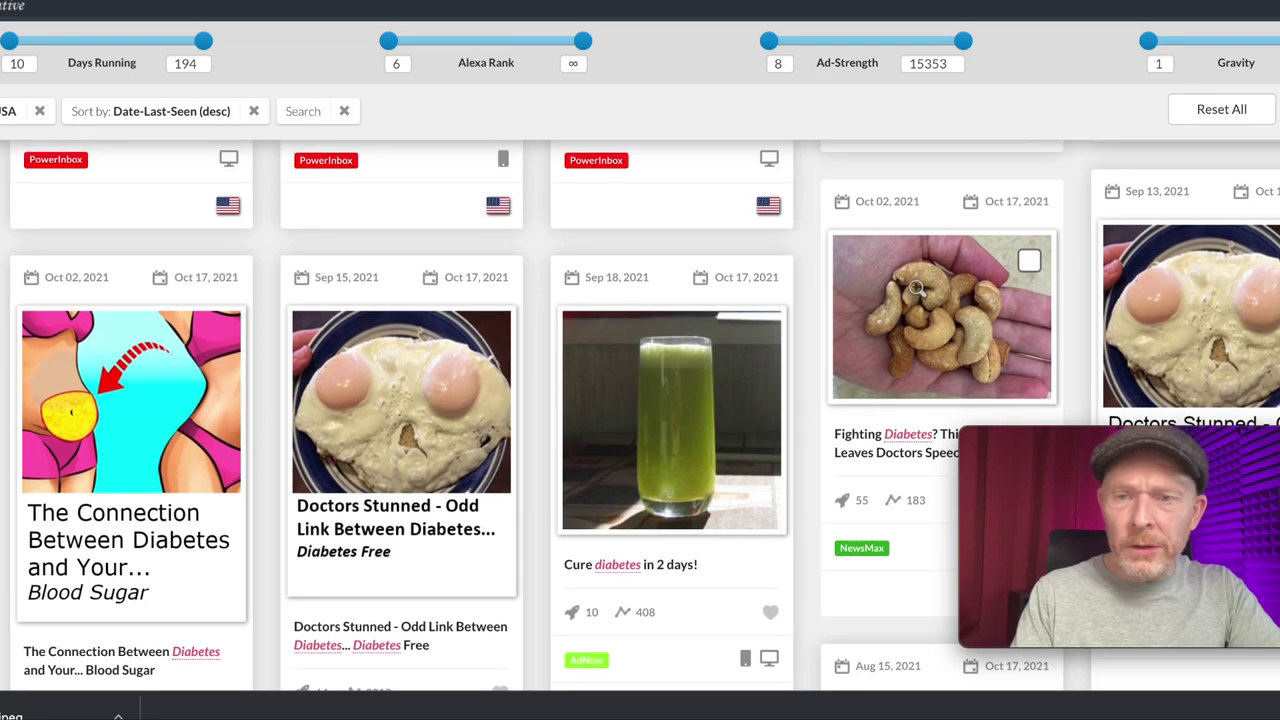
{"action": "scroll", "coordinate": [915, 287], "scroll_direction": "down", "scroll_amount": 10}
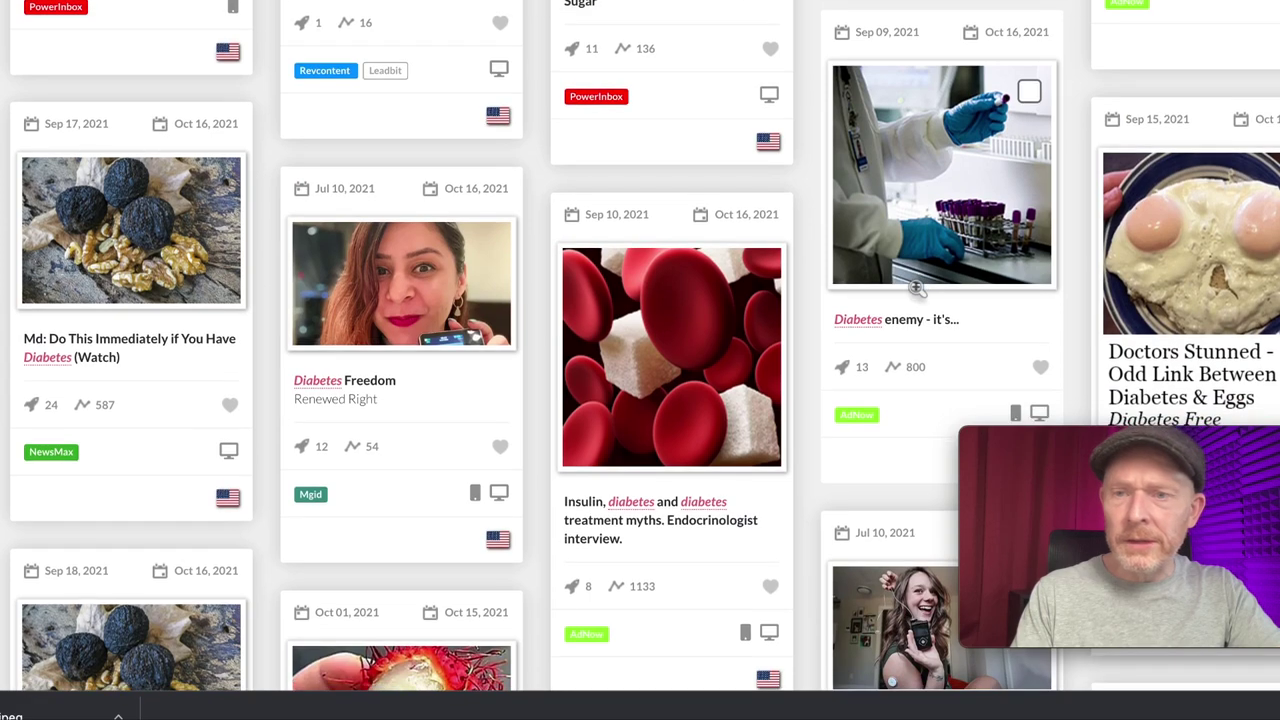
{"action": "scroll", "coordinate": [915, 287], "scroll_direction": "down", "scroll_amount": 8}
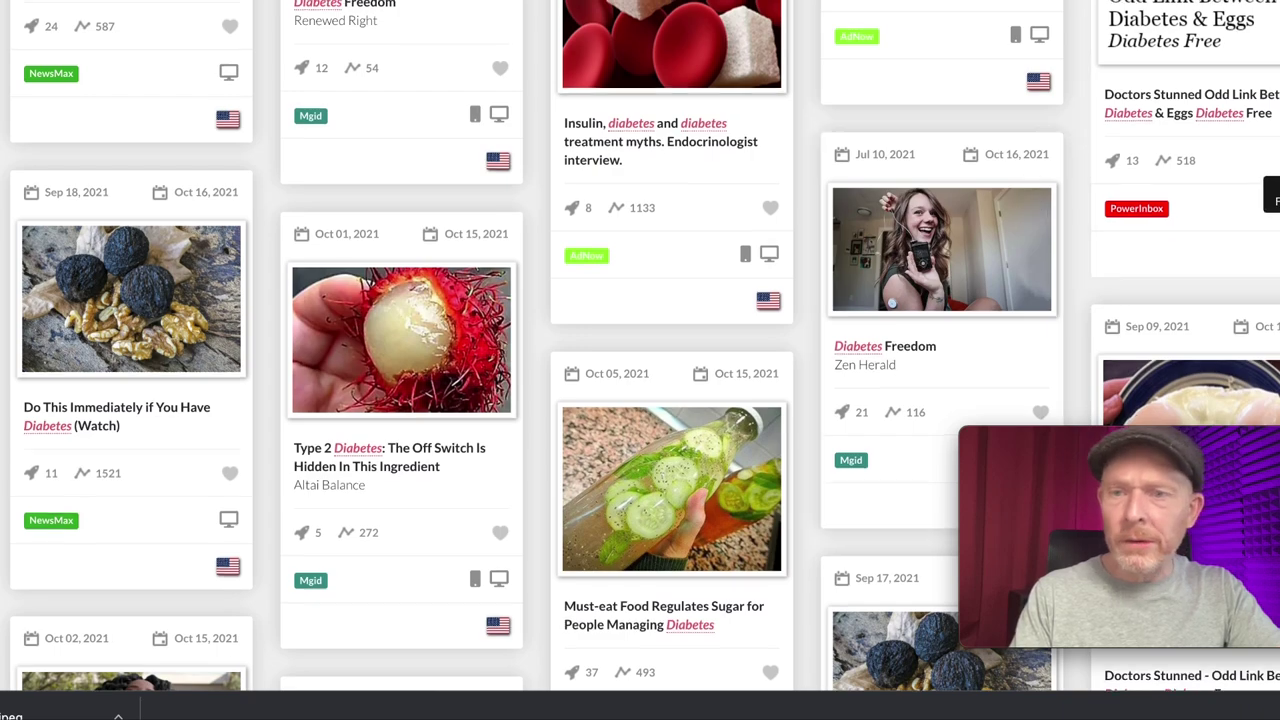
{"action": "scroll", "coordinate": [1161, 244], "scroll_direction": "up", "scroll_amount": 3}
{"action": "left_click", "coordinate": [1161, 244]}
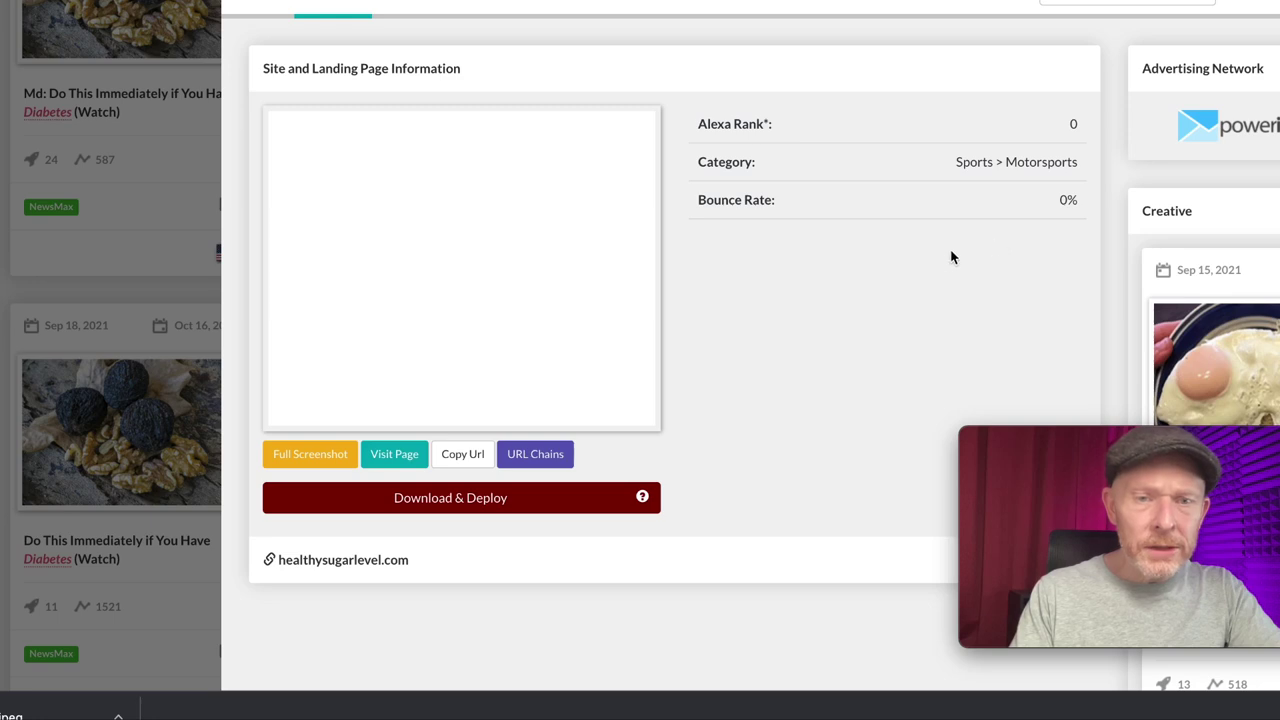
{"action": "left_click", "coordinate": [338, 454]}
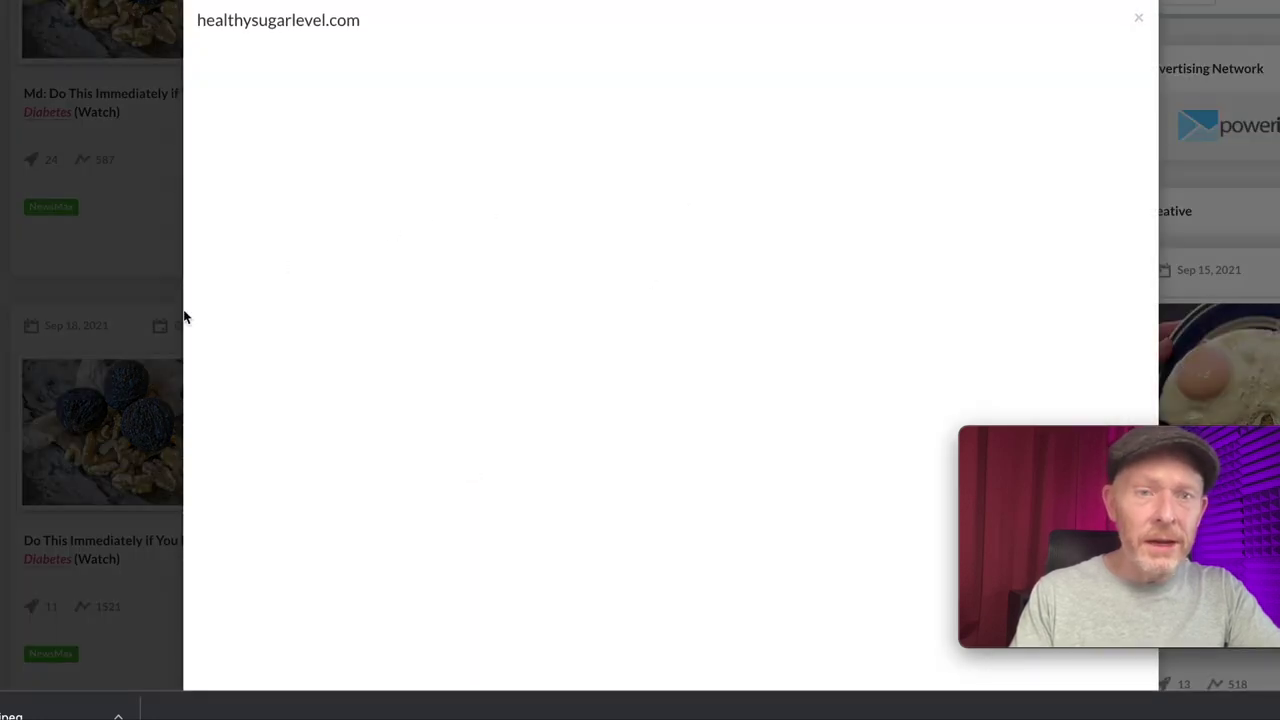
- Visit the ad's live landing page about lowering blood sugar naturally and look through its video and footer sections
{"action": "left_click", "coordinate": [404, 376]}
{"action": "left_click", "coordinate": [396, 370]}
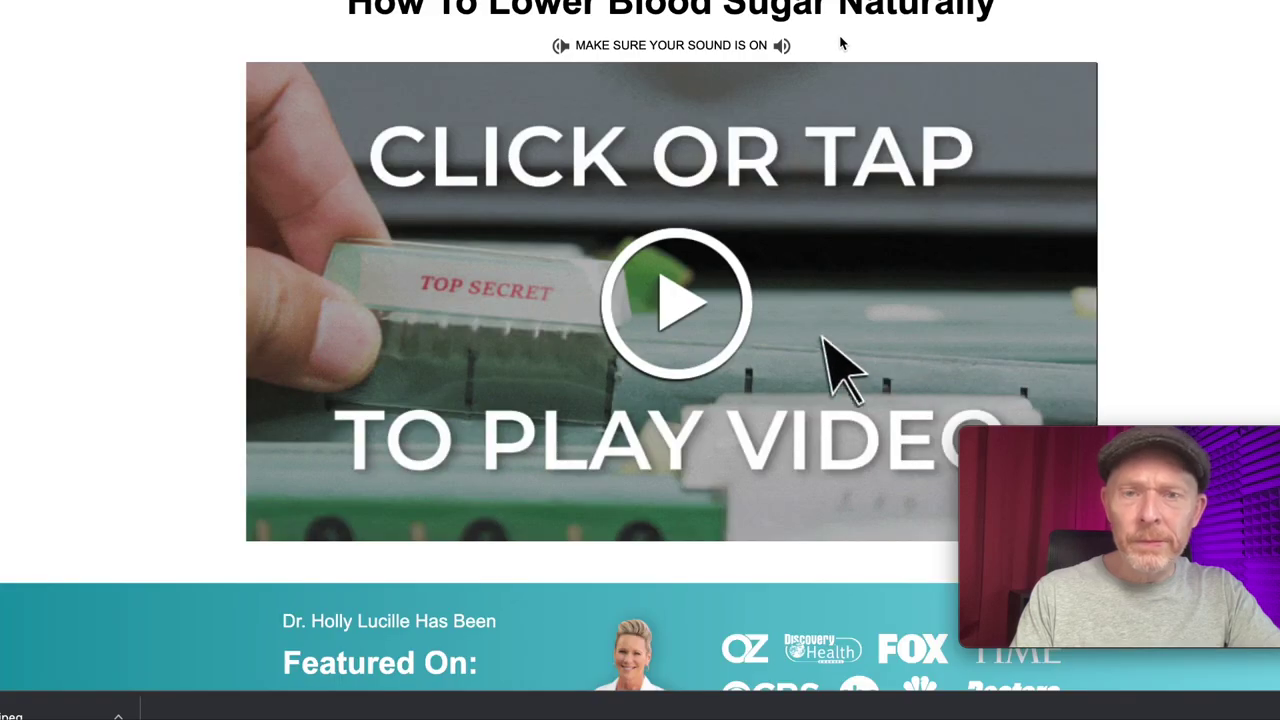
{"action": "scroll", "coordinate": [908, 185], "scroll_direction": "down", "scroll_amount": 2}
{"action": "scroll", "coordinate": [908, 185], "scroll_direction": "down", "scroll_amount": 1}
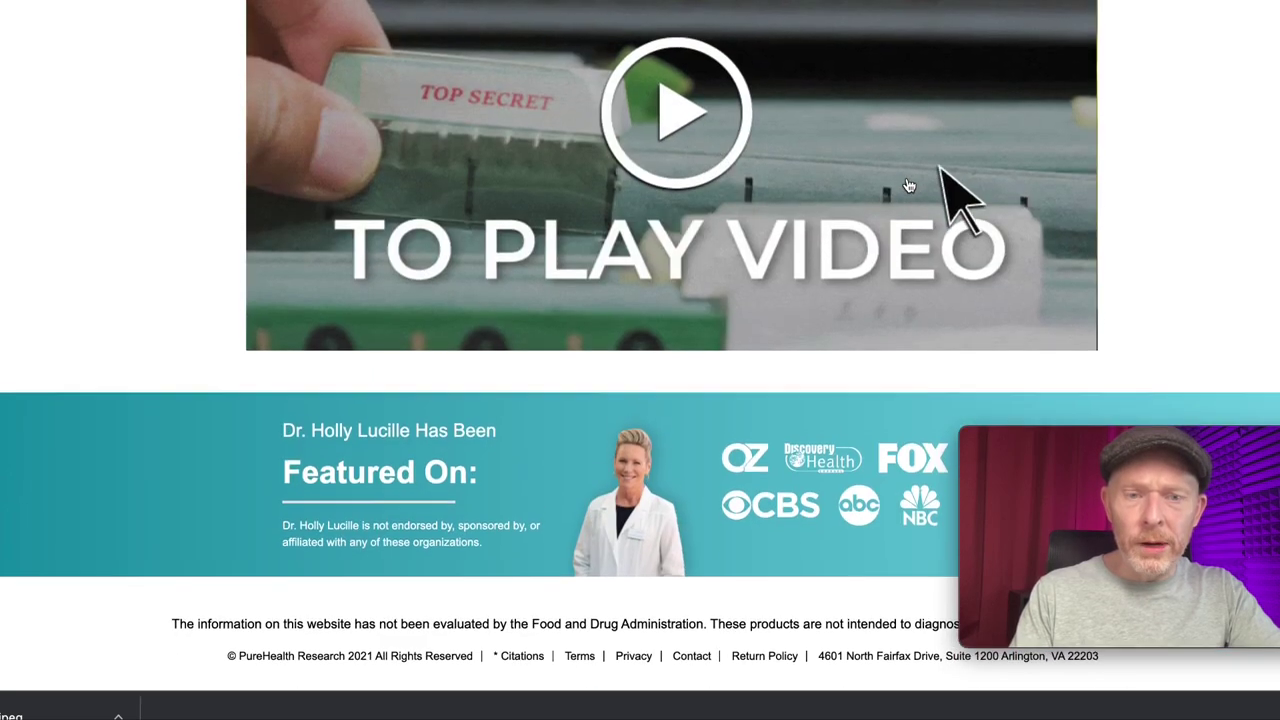
- Close the live landing page and start downloading the healthysugarlevel.com page for deployment through the USA proxy
{"action": "scroll", "coordinate": [908, 180], "scroll_direction": "up", "scroll_amount": 2}
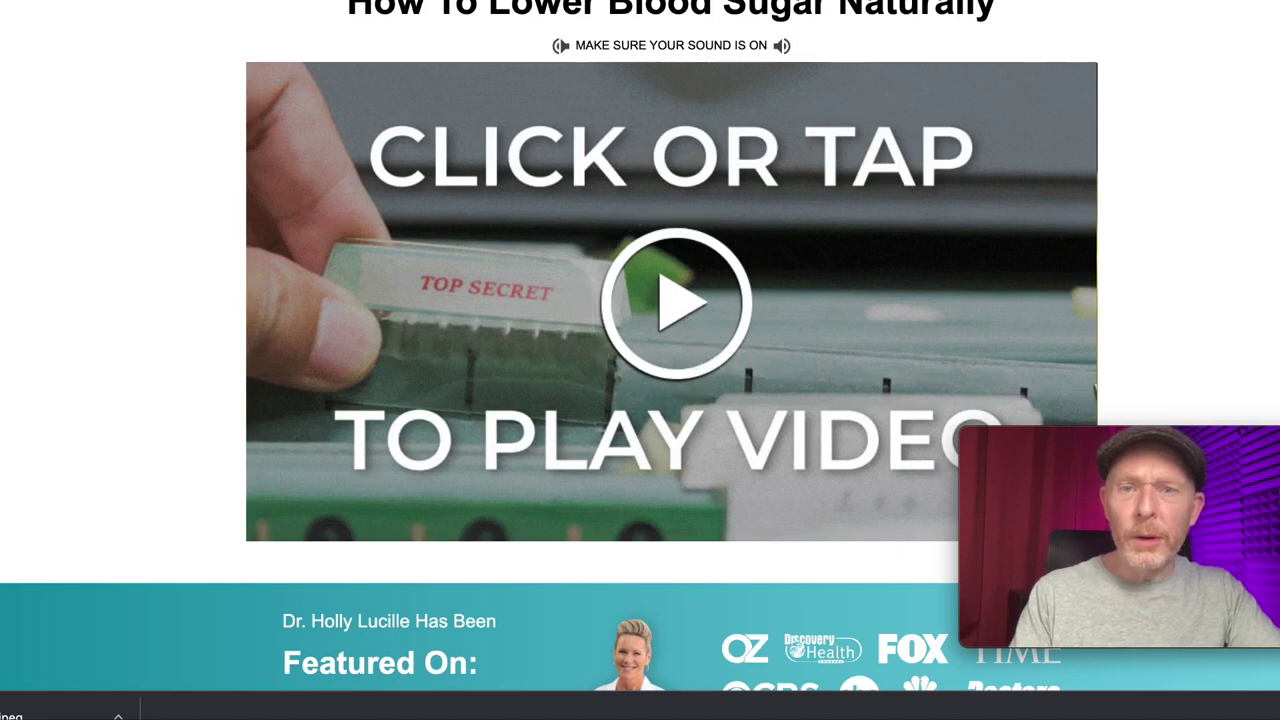
{"action": "key", "text": "ctrl+w"}
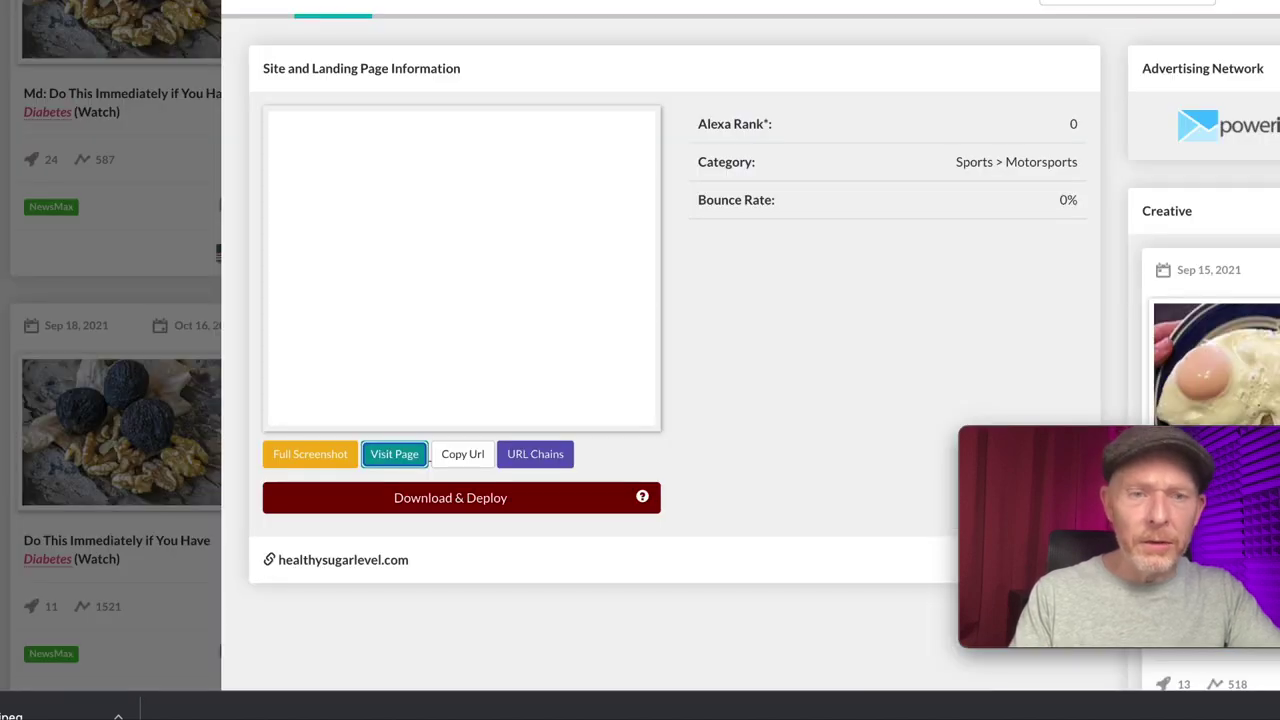
{"action": "left_click", "coordinate": [586, 503]}
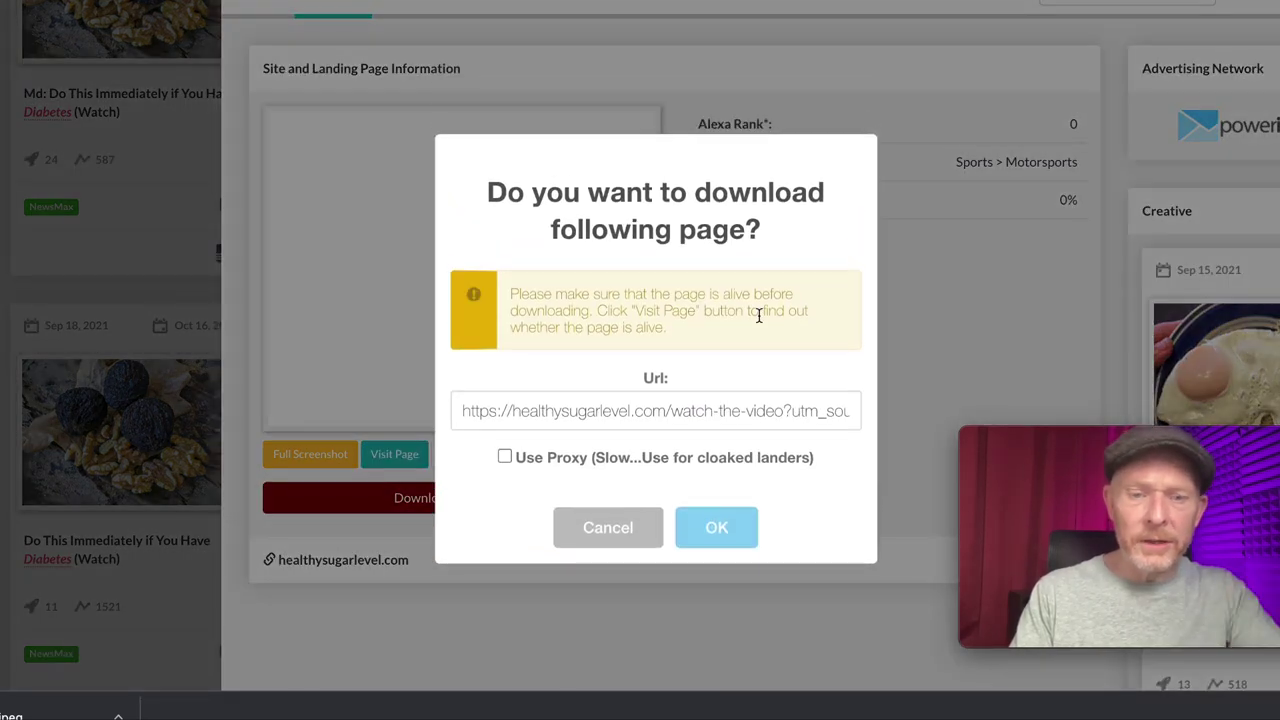
{"action": "left_click", "coordinate": [602, 458]}
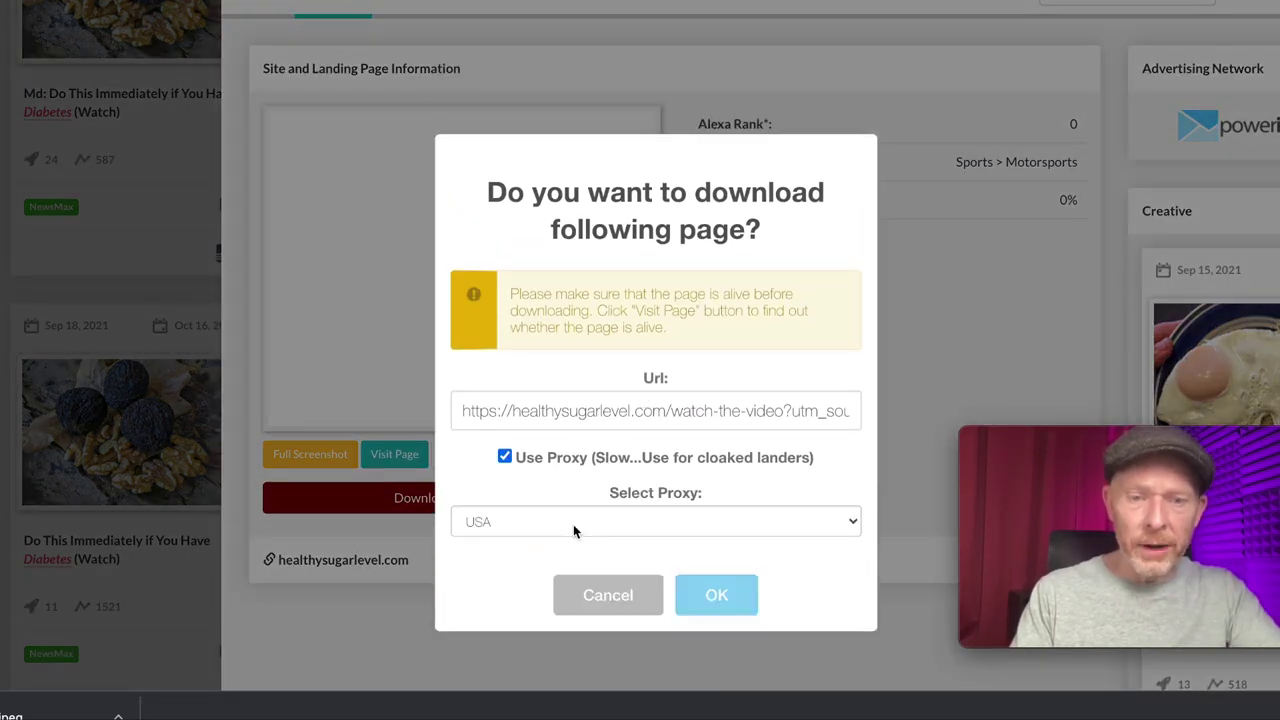
{"action": "left_click", "coordinate": [718, 596]}
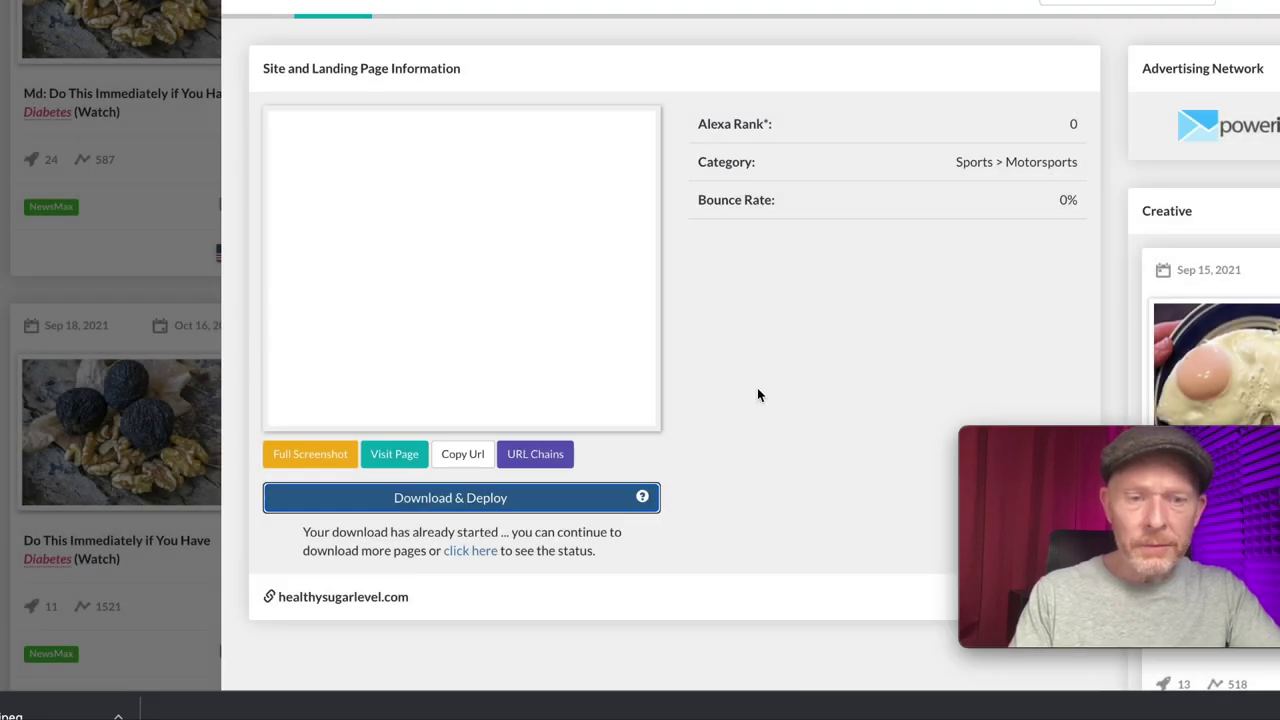
- Open the page download status list and load the downloaded healthysugarlevel.com page in the Quick Editor
{"action": "scroll", "coordinate": [700, 600], "scroll_direction": "down", "scroll_amount": 1}
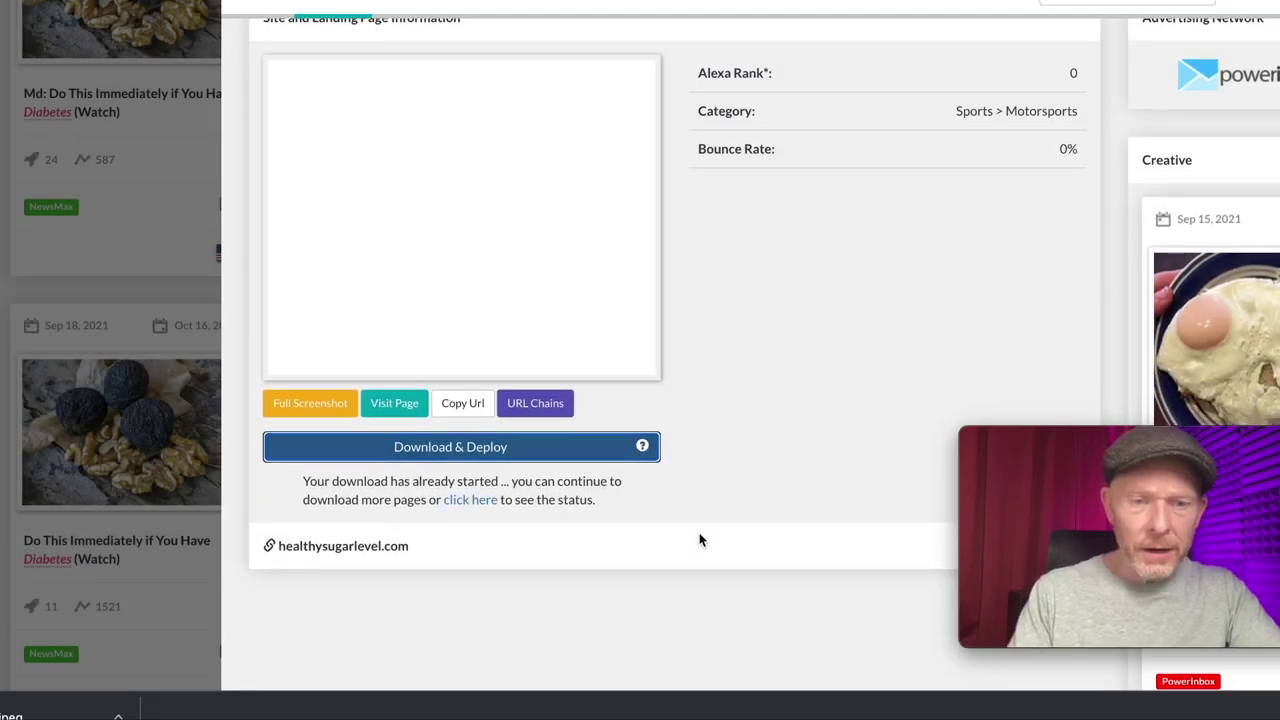
{"action": "left_click", "coordinate": [472, 507]}
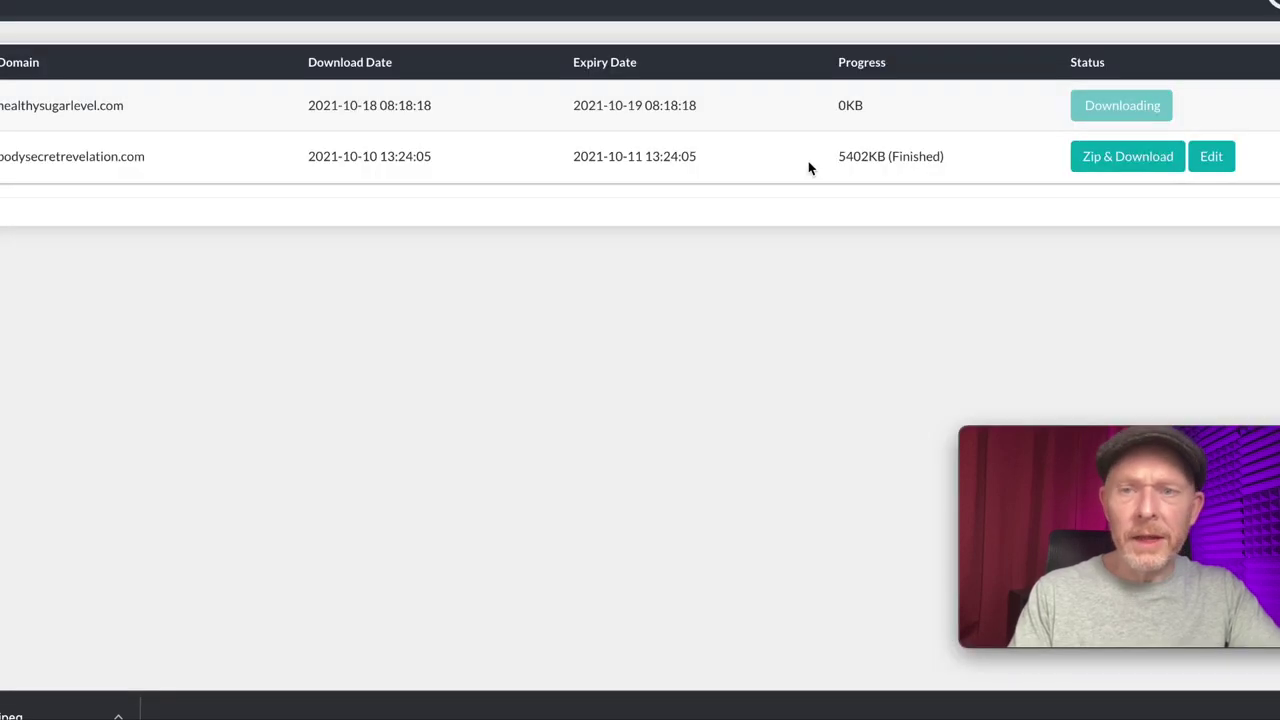
{"action": "scroll", "coordinate": [830, 60], "scroll_direction": "up", "scroll_amount": 1}
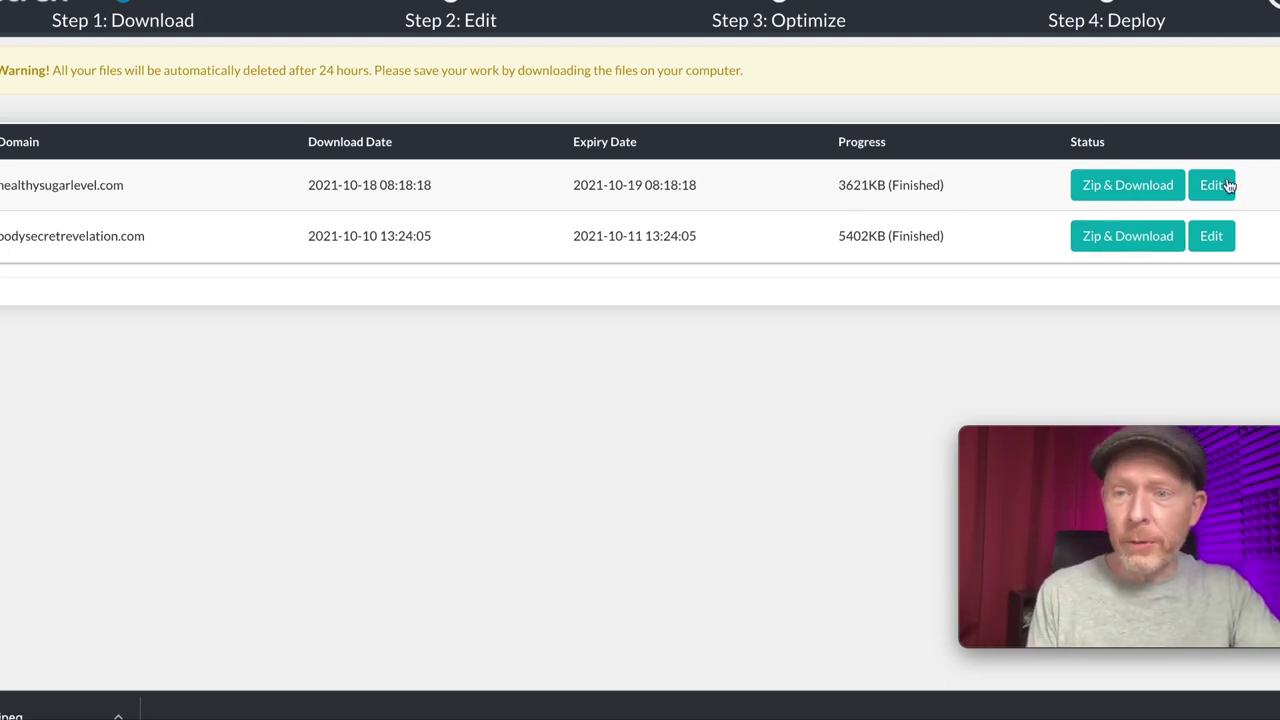
{"action": "left_click", "coordinate": [1210, 190]}
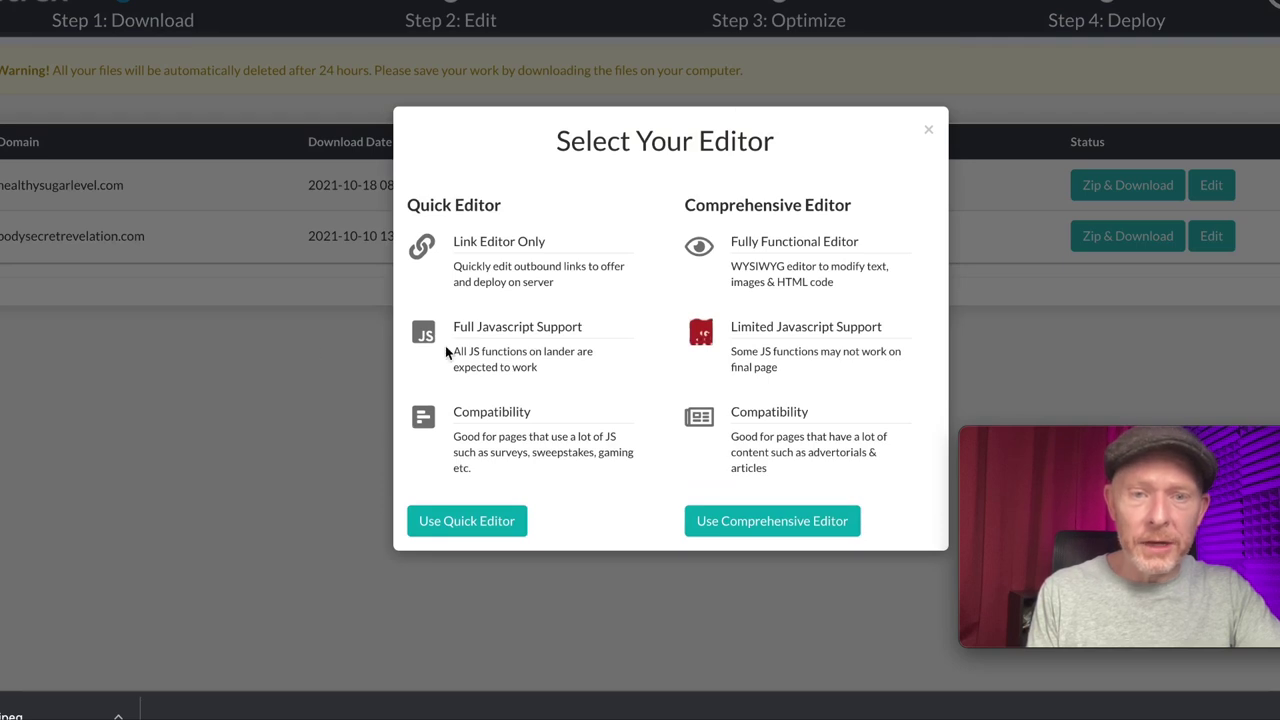
{"action": "left_click", "coordinate": [452, 528]}
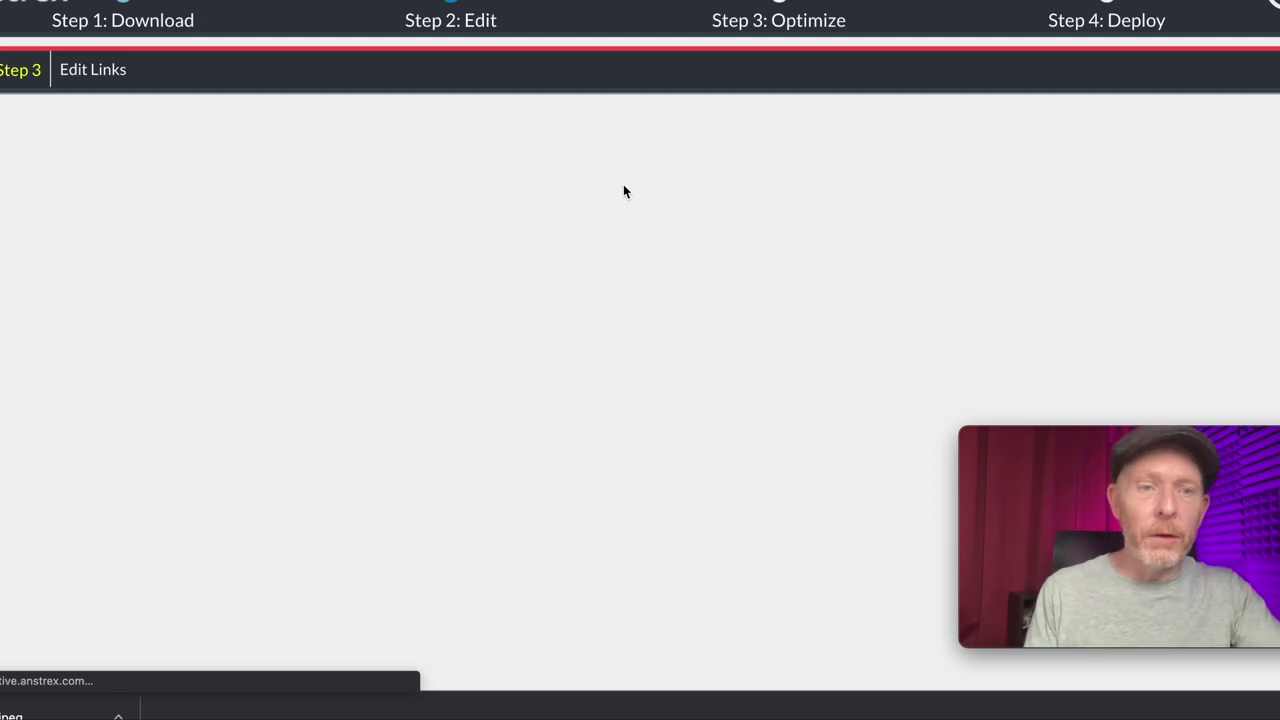
- Open the page's link replacement list, enter putlinkhere as the replacement for the /pk link, and copy that text
{"action": "left_click", "coordinate": [96, 83]}
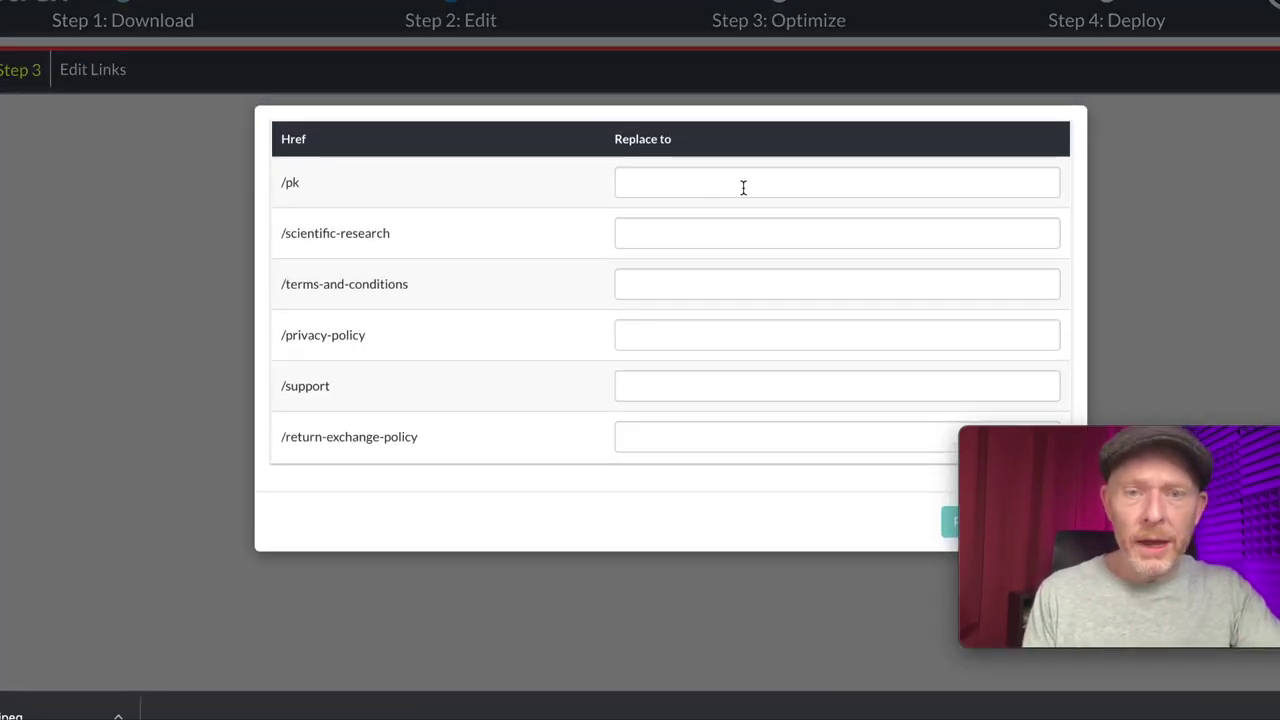
{"action": "left_click", "coordinate": [744, 187]}
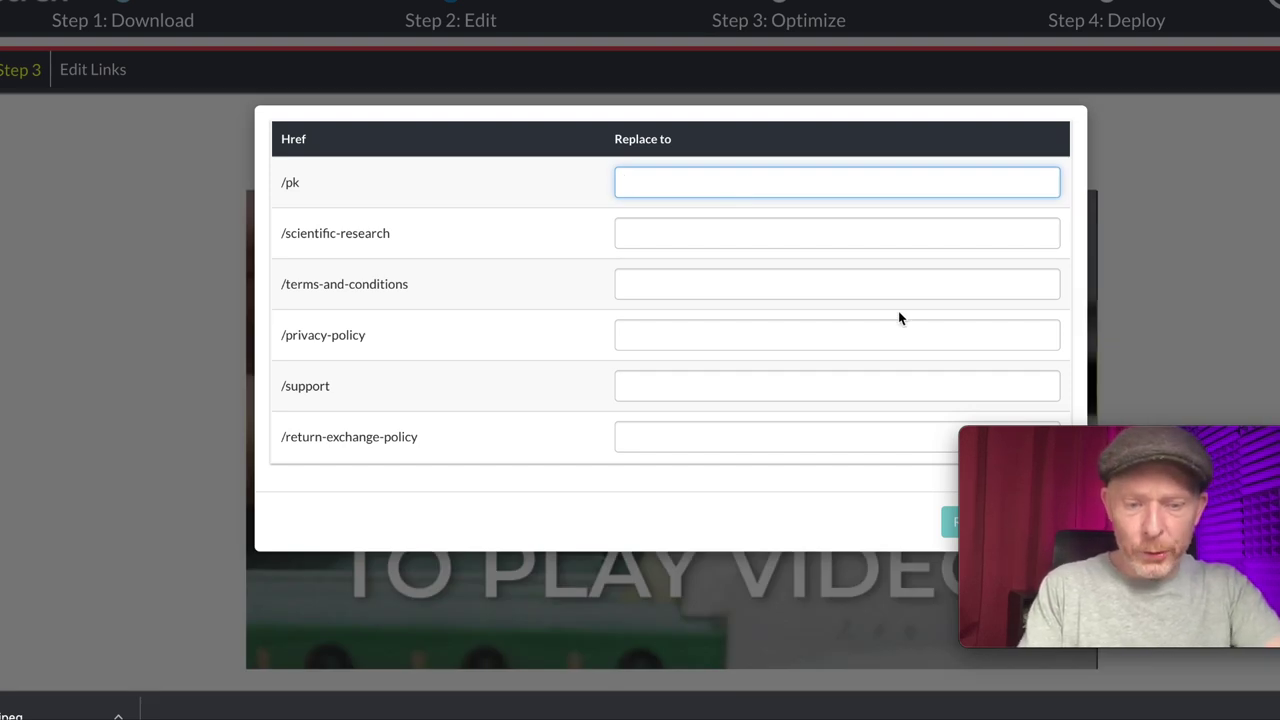
{"action": "type", "text": "pu"}
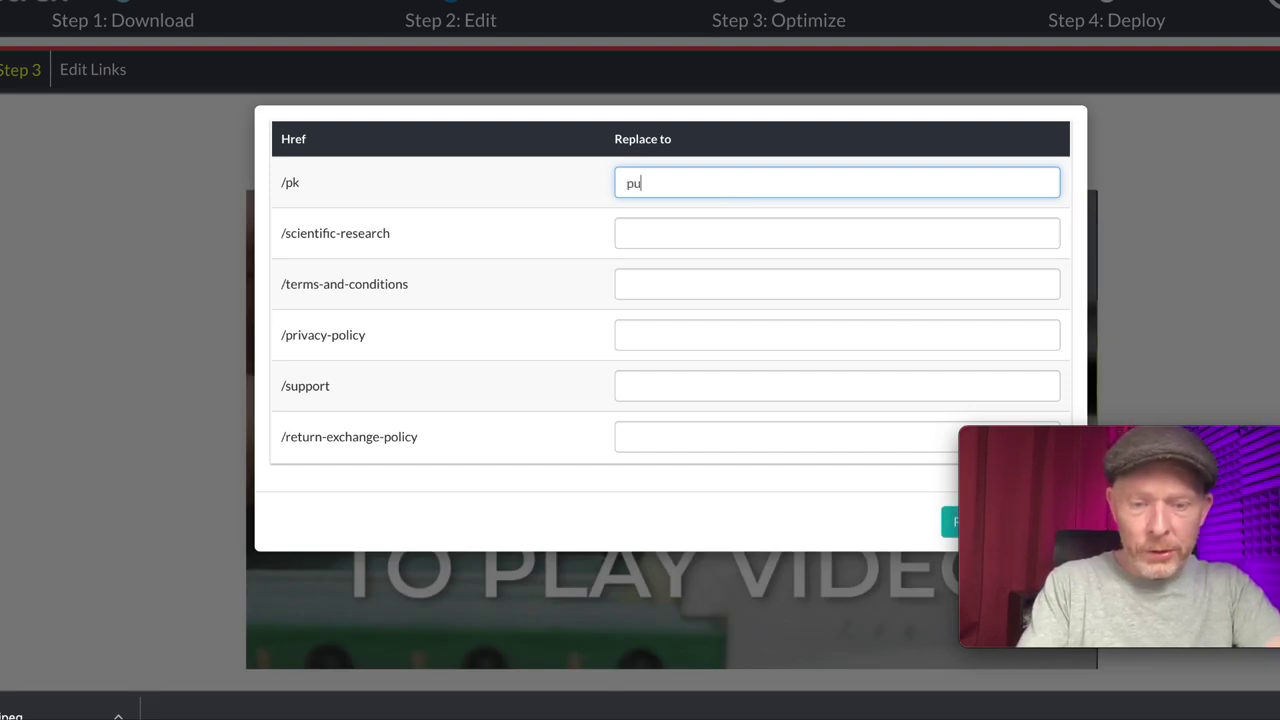
{"action": "type", "text": "tlinkhere"}
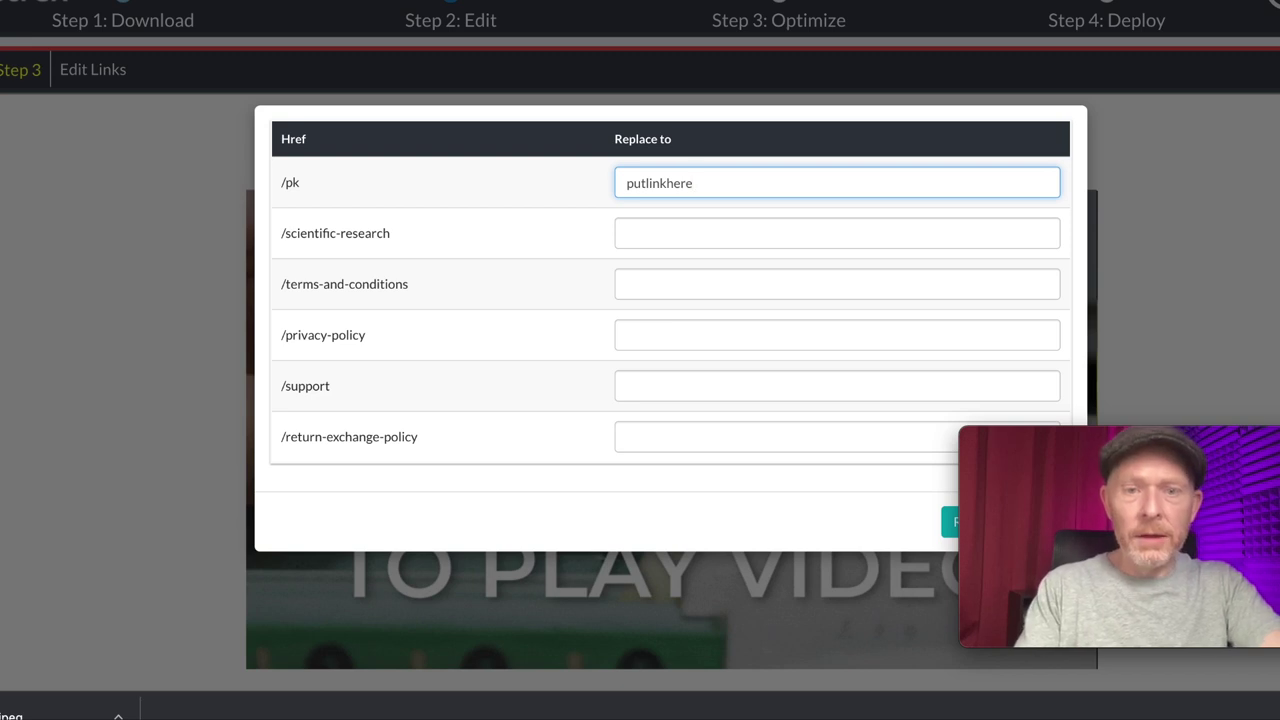
{"action": "key", "text": "ctrl+a"}
{"action": "key", "text": "ctrl+c"}
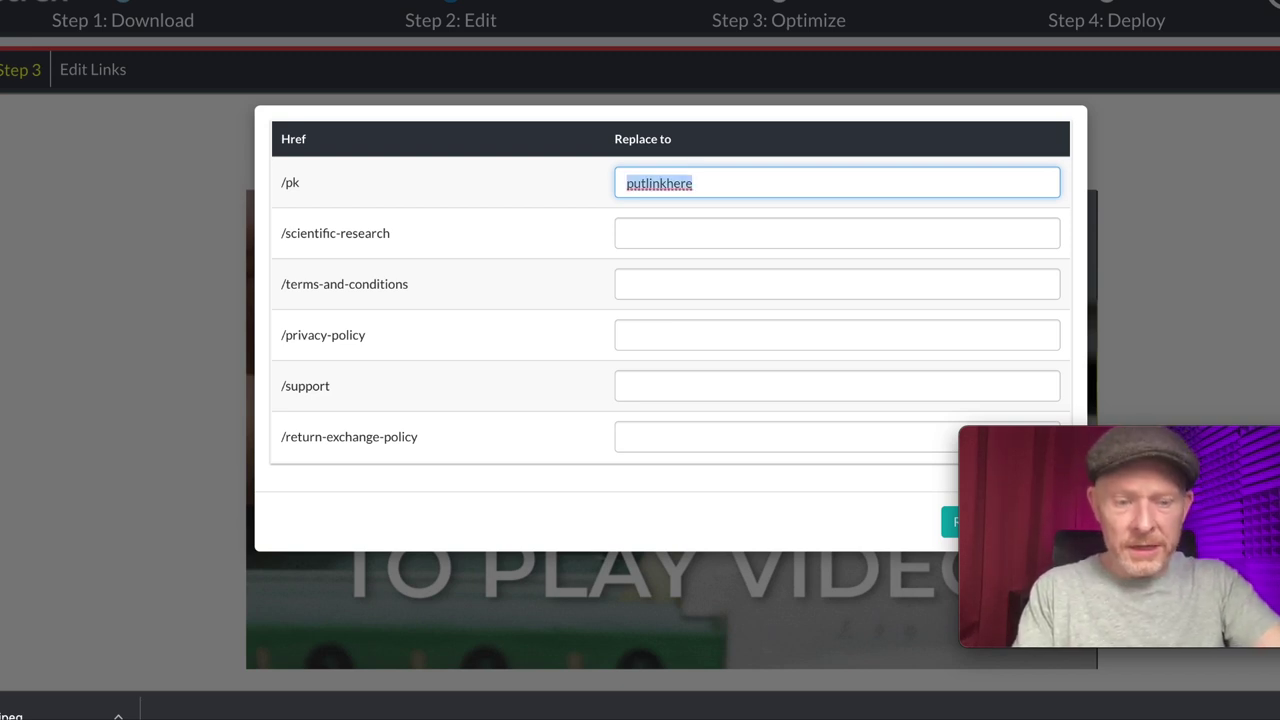
- Enter putlinkhere as the replacement for the remaining links, from /scientific-research to /return-exchange-policy, and apply the replacements
{"action": "left_click", "coordinate": [837, 233]}
{"action": "key", "text": "ctrl+v"}
{"action": "key", "text": "Tab"}
{"action": "key", "text": "ctrl+v"}
{"action": "key", "text": "Tab"}
{"action": "key", "text": "Tab"}
{"action": "key", "text": "ctrl+v"}
{"action": "key", "text": "Tab"}
{"action": "key", "text": "ctrl+v"}
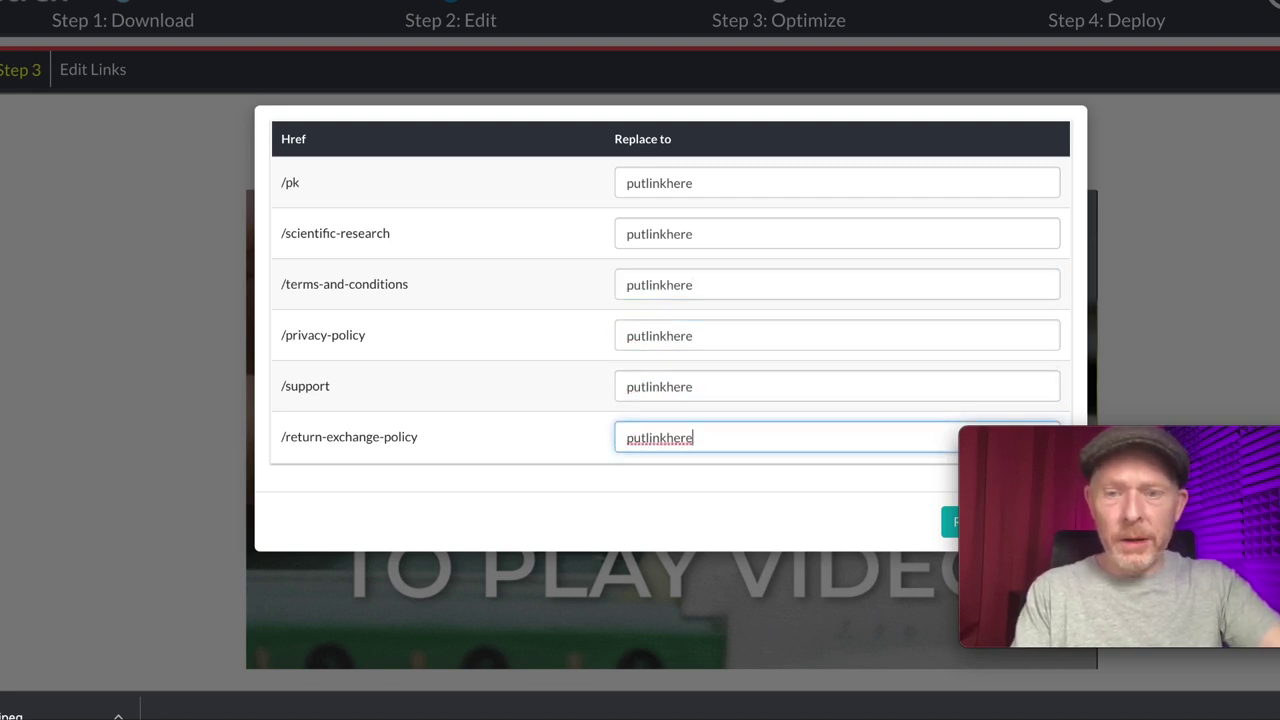
{"action": "left_click_drag", "start_coordinate": [1214, 446], "coordinate": [1010, 190]}
{"action": "left_click", "coordinate": [978, 519]}
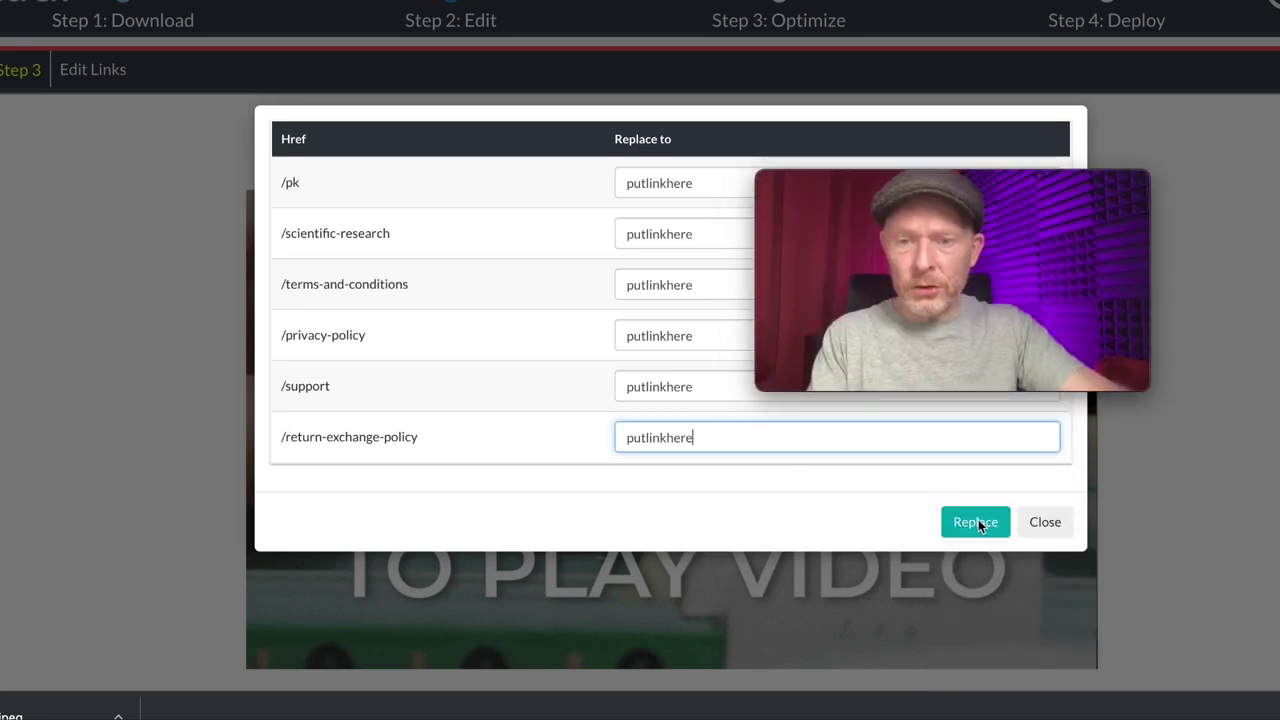
{"action": "left_click", "coordinate": [976, 521]}
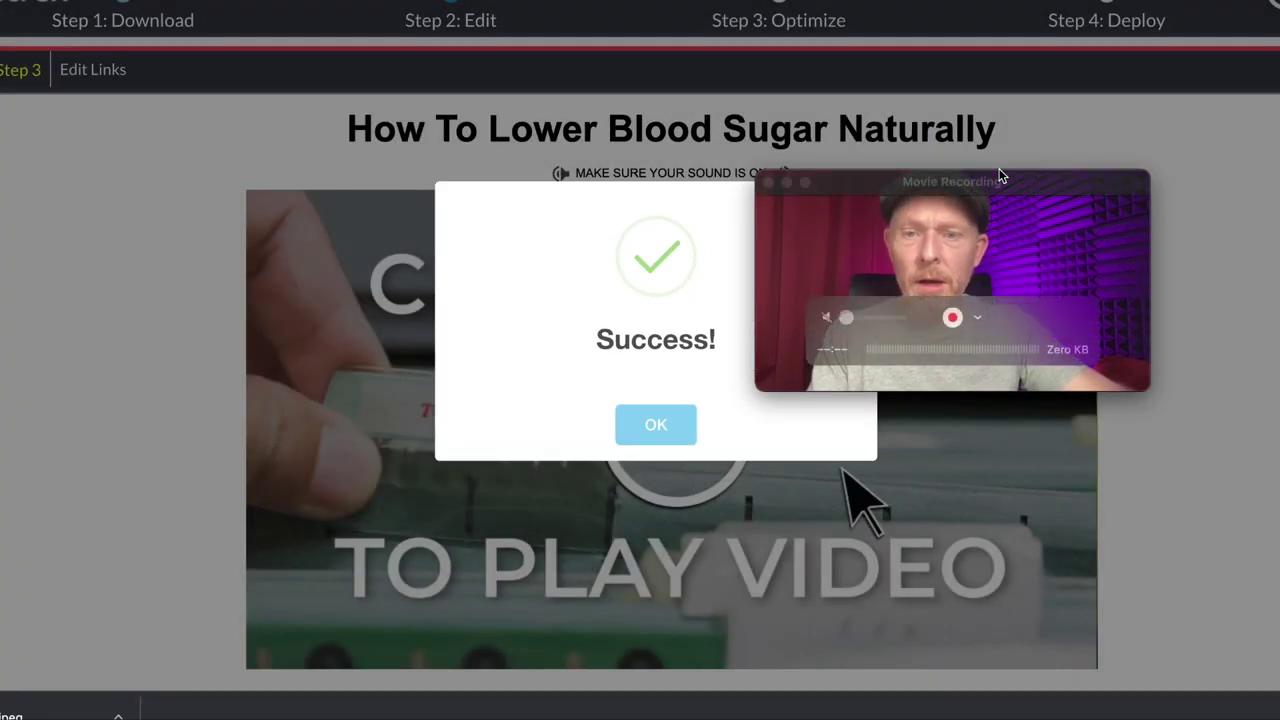
{"action": "left_click_drag", "start_coordinate": [997, 189], "coordinate": [1186, 428]}
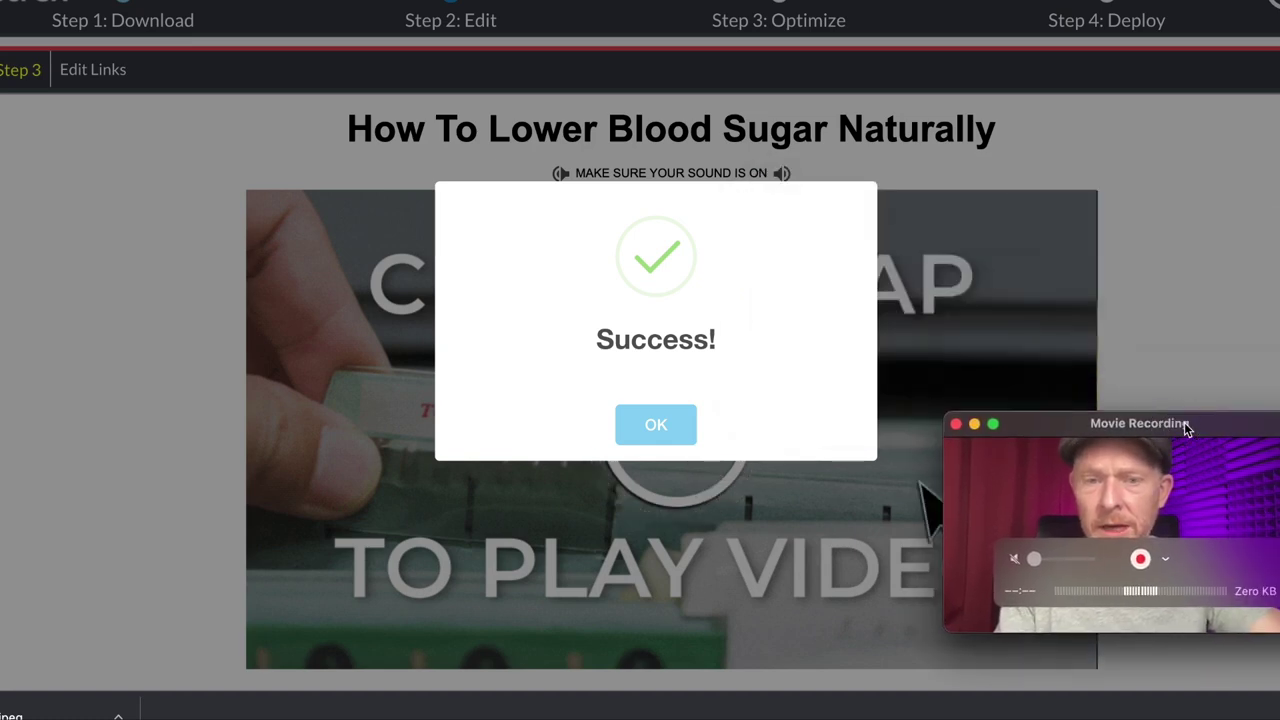
{"action": "left_click", "coordinate": [656, 426]}
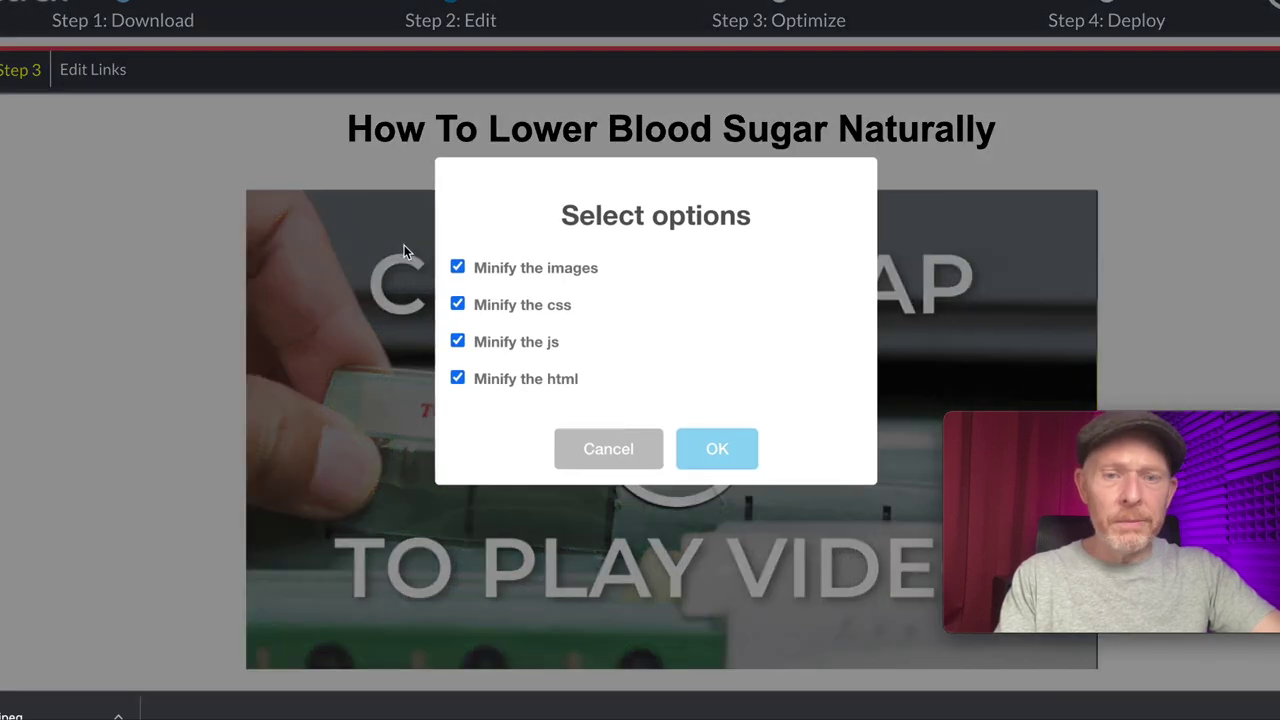
- Optimize the page by minifying its images, CSS, JS and HTML, and download healthysugarlevel.com as a zip
{"action": "left_click", "coordinate": [720, 450]}
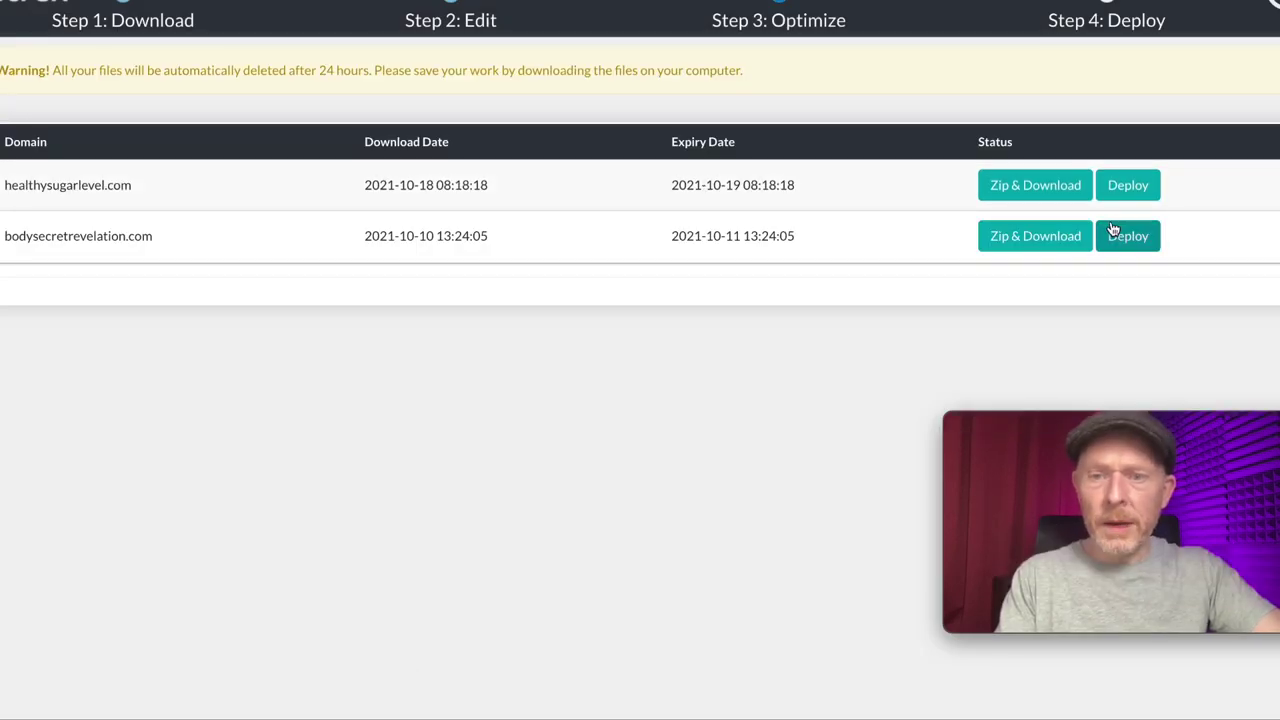
{"action": "left_click", "coordinate": [1034, 192]}
{"action": "mouse_move", "coordinate": [993, 501]}
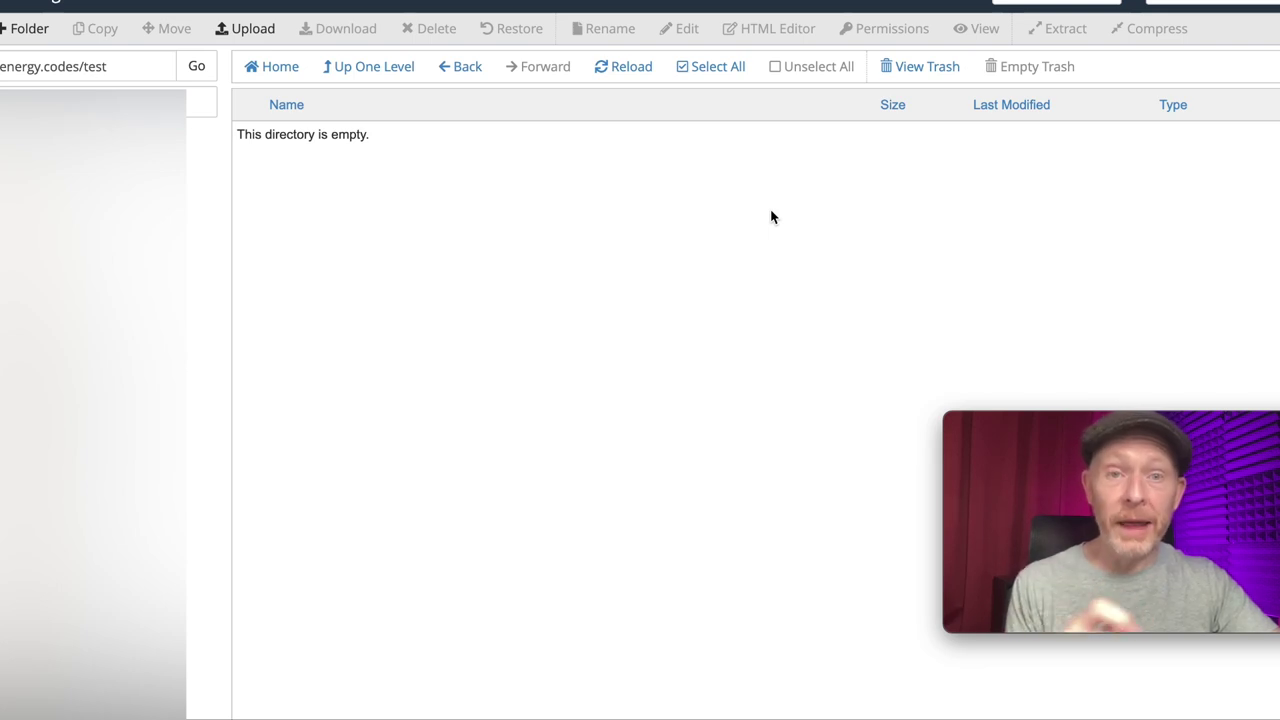
- Upload the healthysugarlevel.com zip to the test directory in the hosting file manager and extract its contents there
{"action": "left_click", "coordinate": [253, 30]}
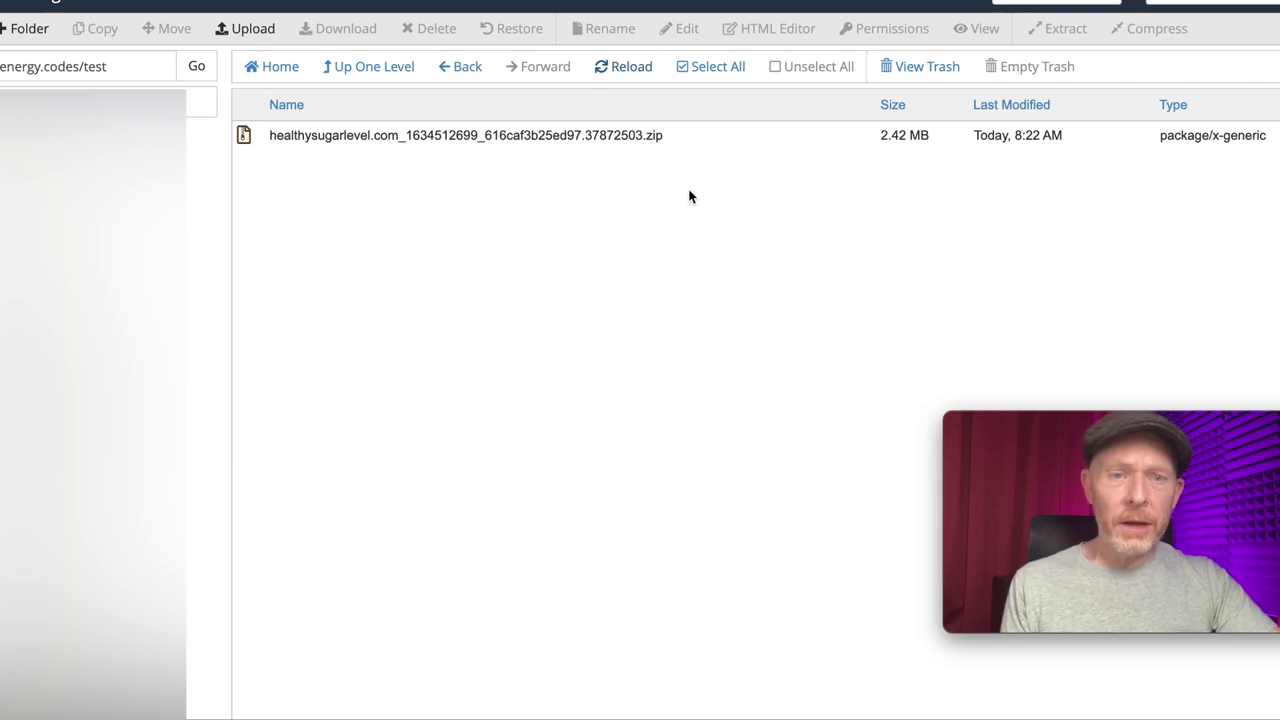
{"action": "left_click", "coordinate": [504, 134]}
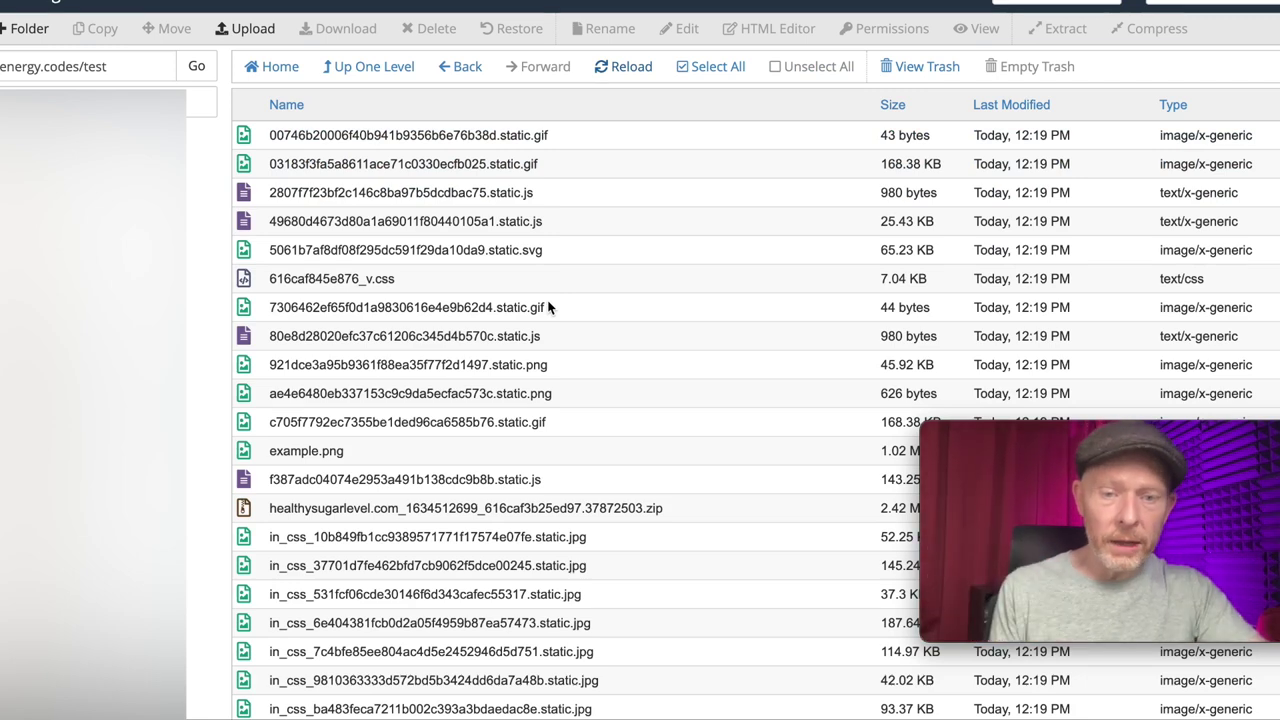
- Open the extracted index.html in the code editor and search it for the putlinkhere placeholder
{"action": "scroll", "coordinate": [548, 307], "scroll_direction": "down", "scroll_amount": 3}
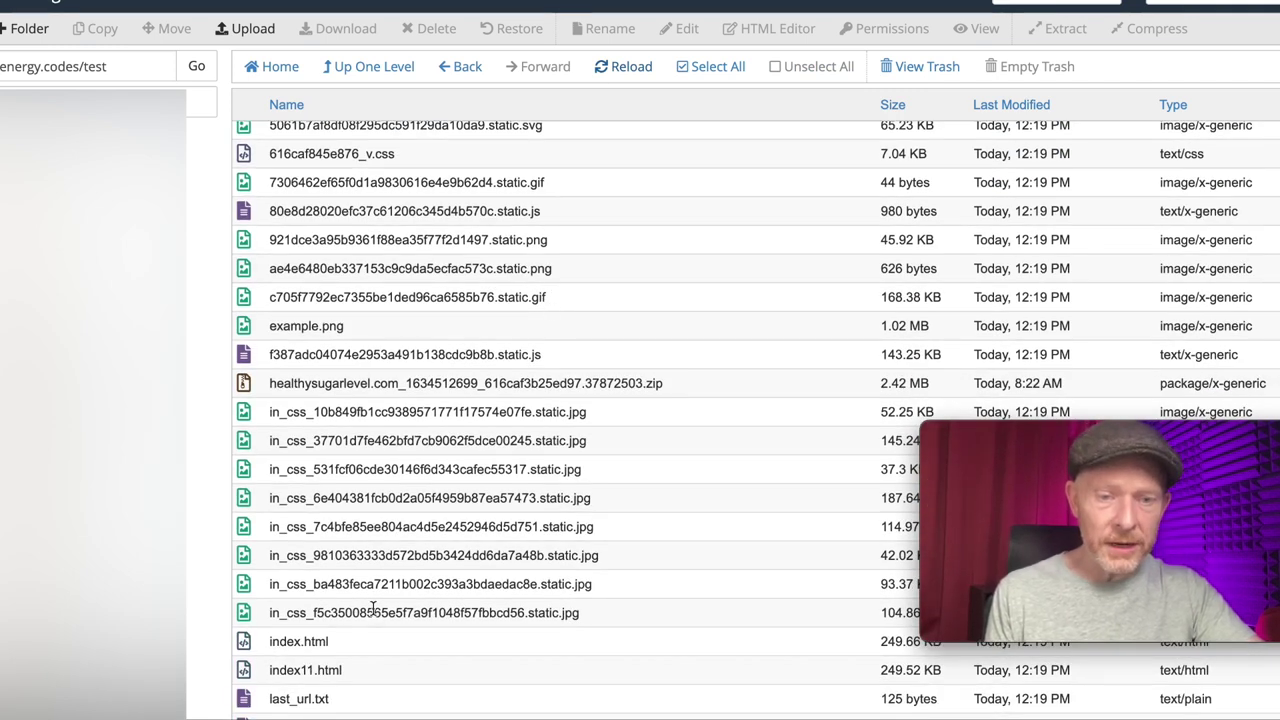
{"action": "left_click", "coordinate": [346, 641]}
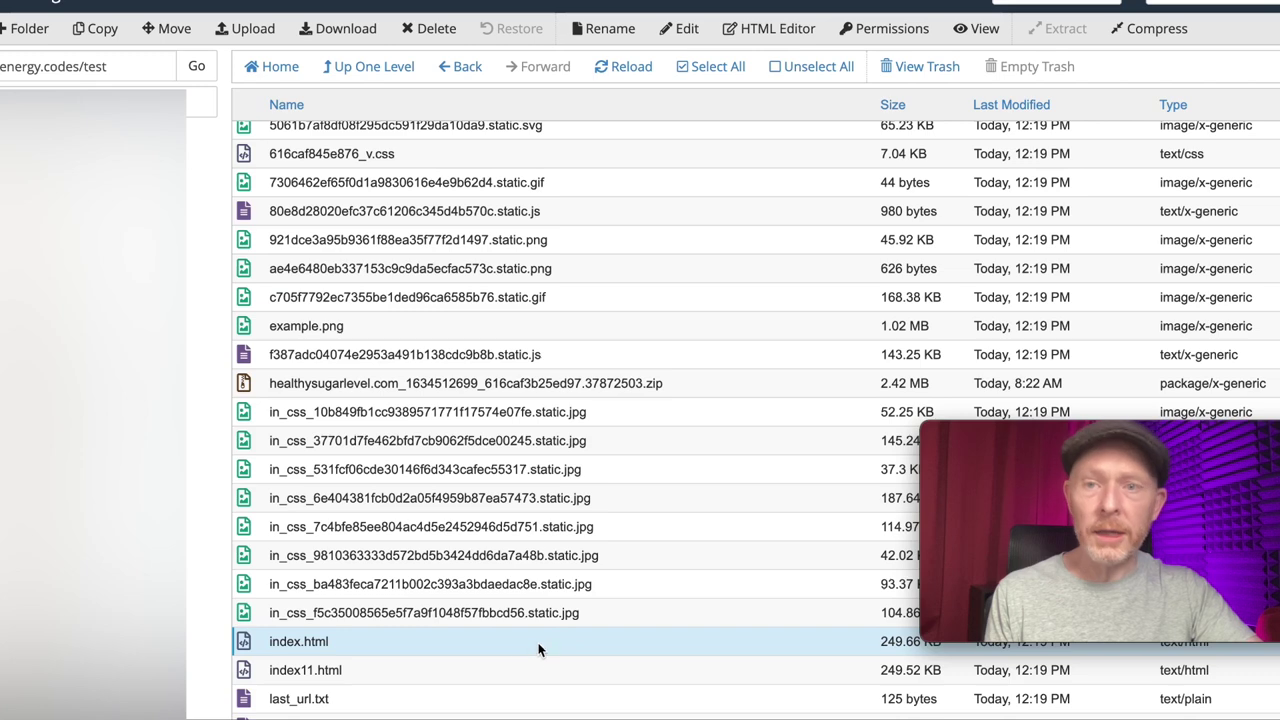
{"action": "left_click", "coordinate": [684, 34]}
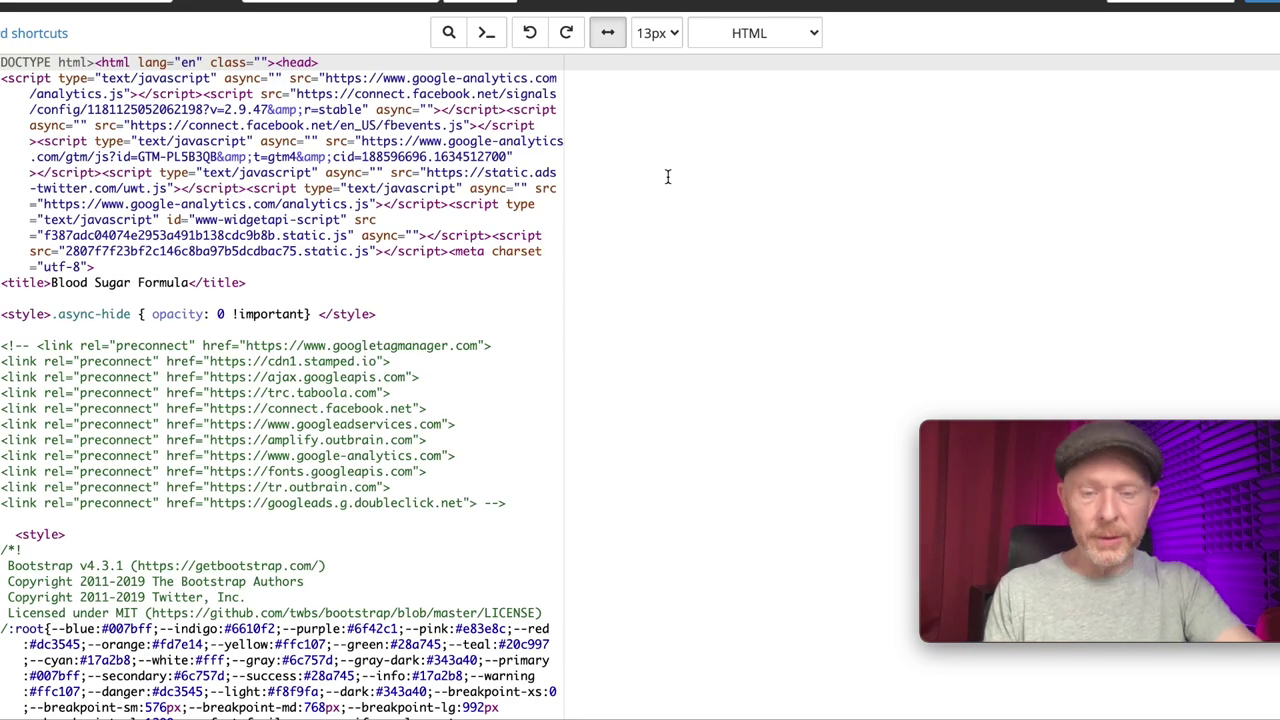
{"action": "key", "text": "ctrl+f"}
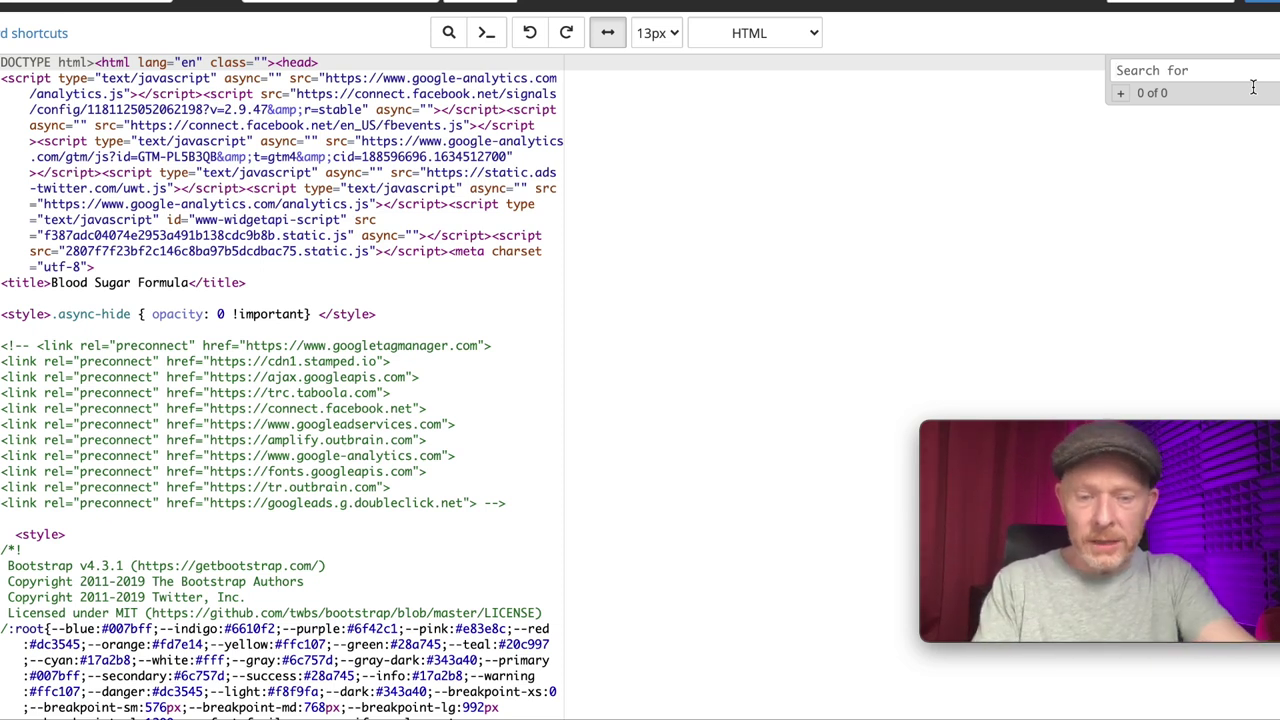
{"action": "type", "text": "putlink"}
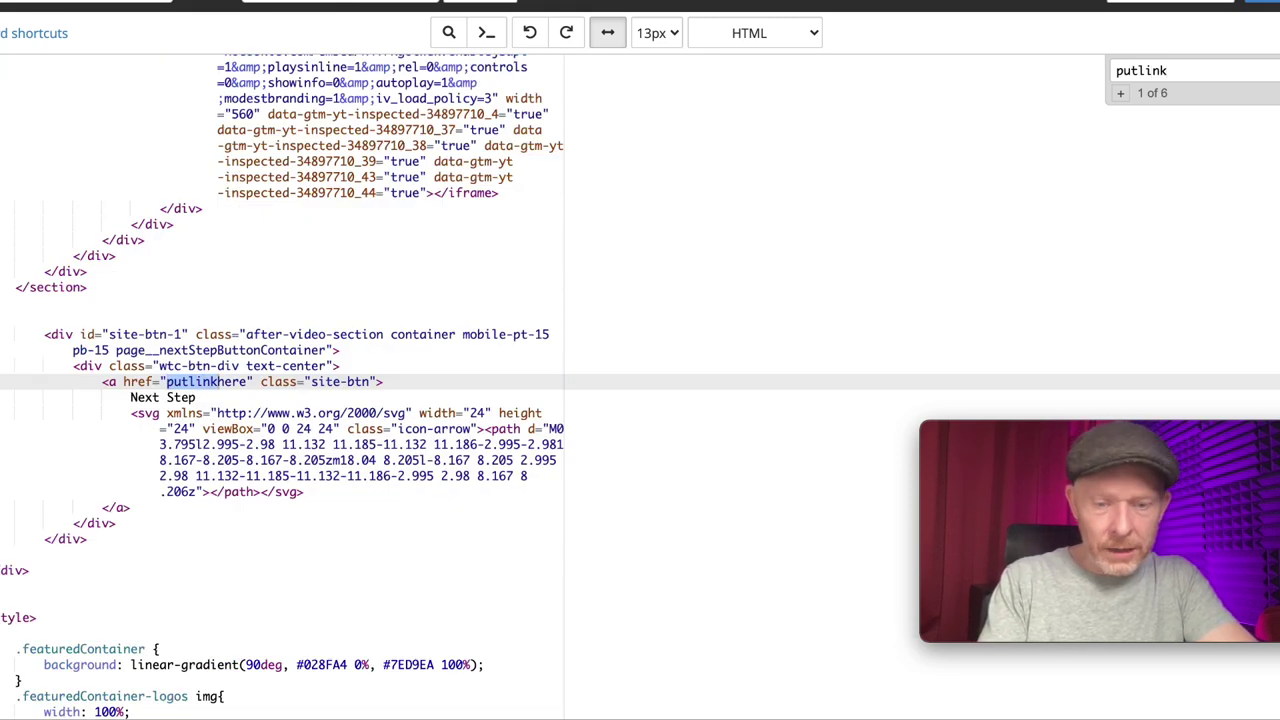
{"action": "type", "text": "here"}
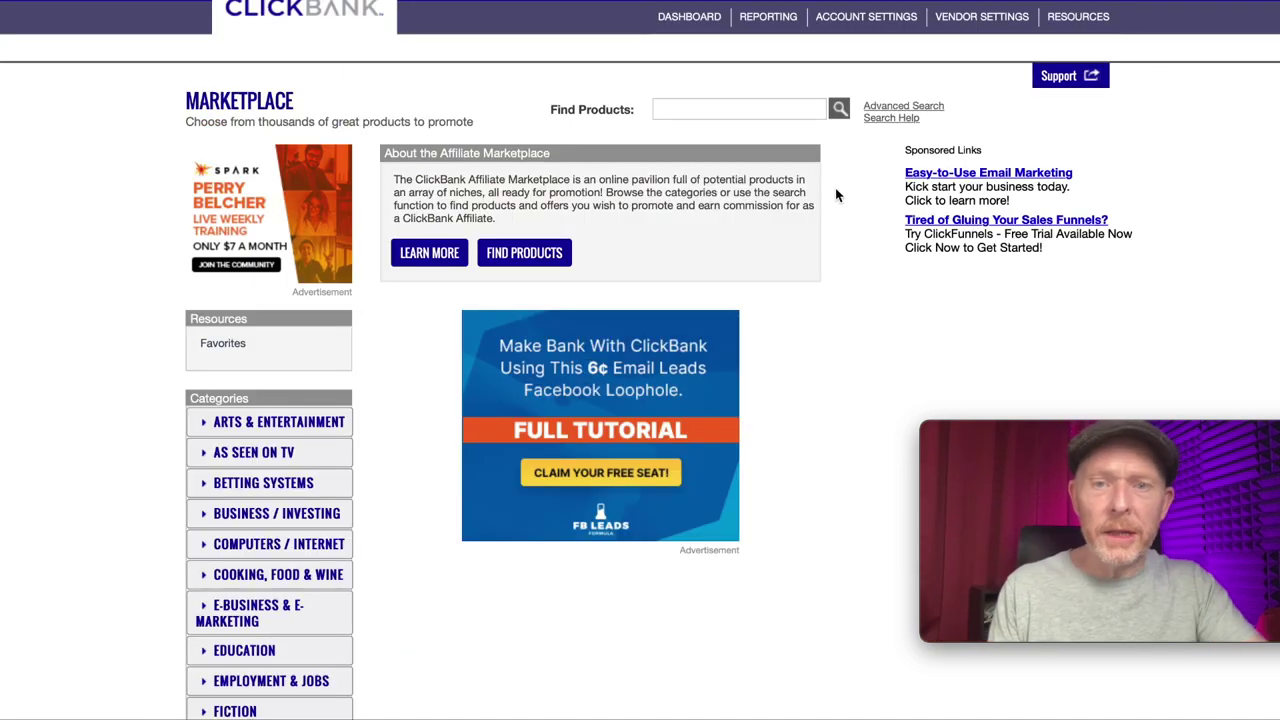
- Search the ClickBank Marketplace for diabetes products, sort the results by rank from high to low, and look through the offers
{"action": "left_click", "coordinate": [781, 106]}
{"action": "type", "text": "diabetes"}
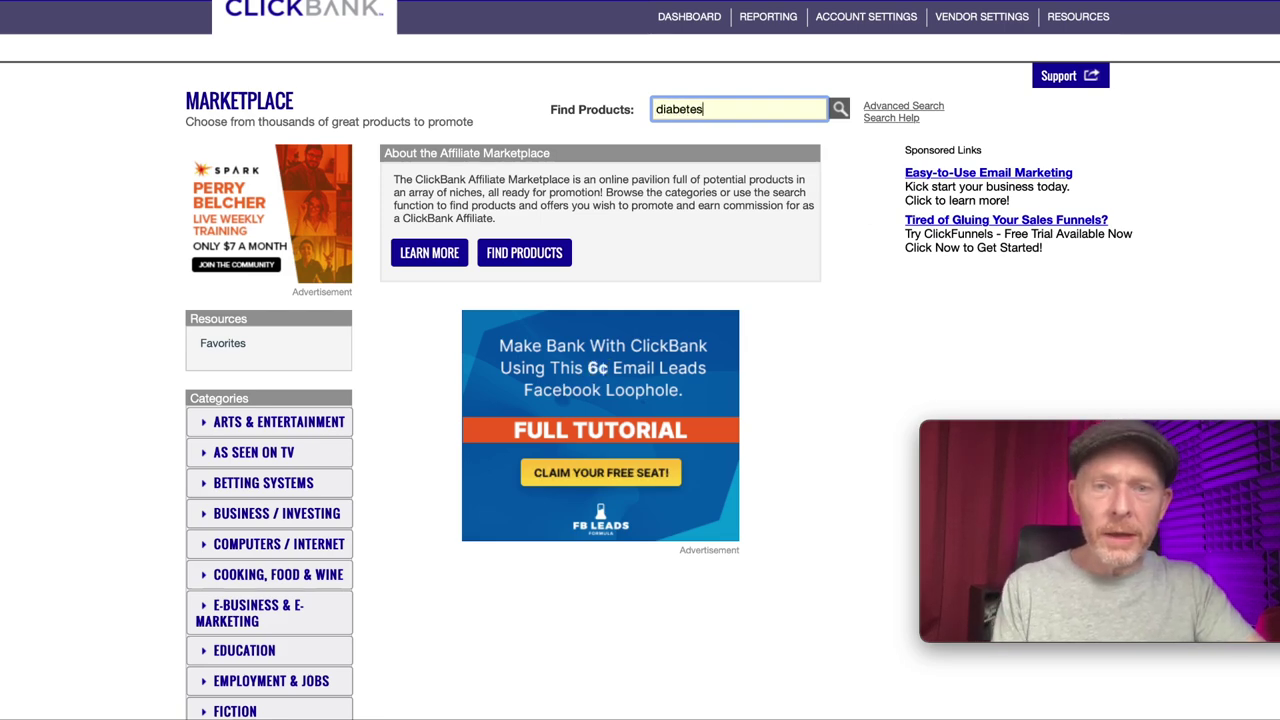
{"action": "key", "text": "Return"}
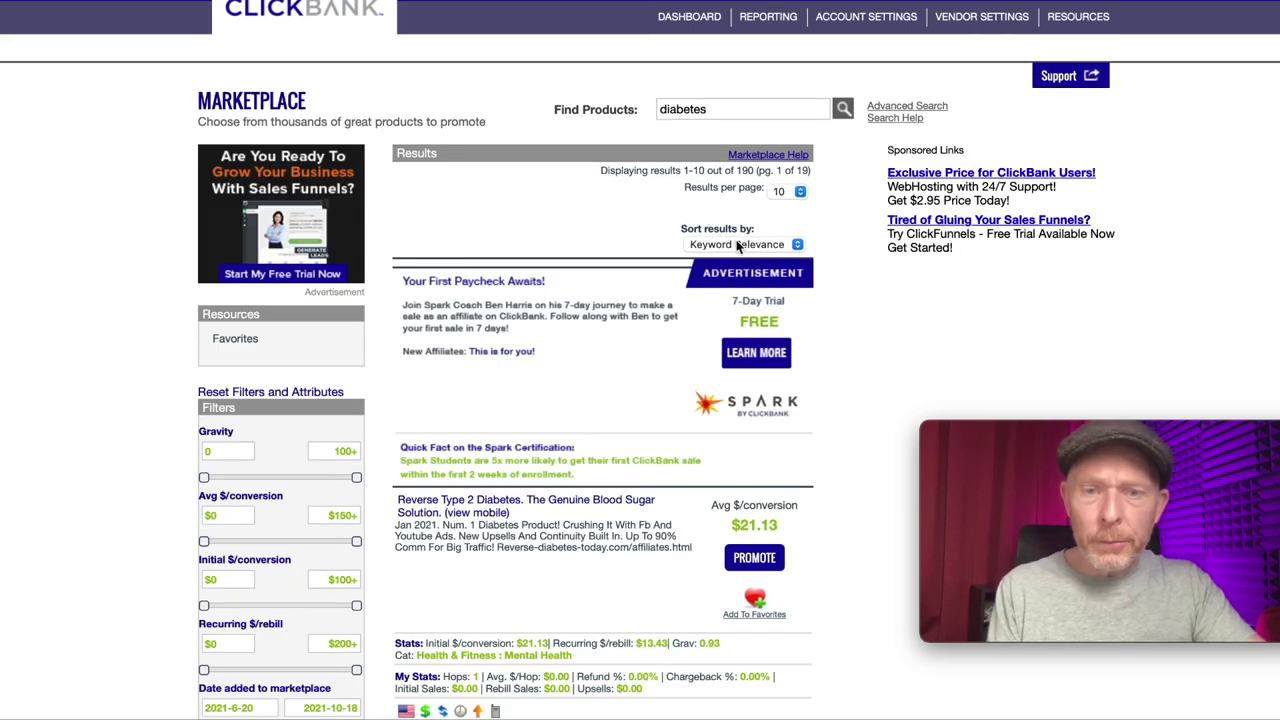
{"action": "left_click", "coordinate": [741, 247]}
{"action": "left_click", "coordinate": [733, 265]}
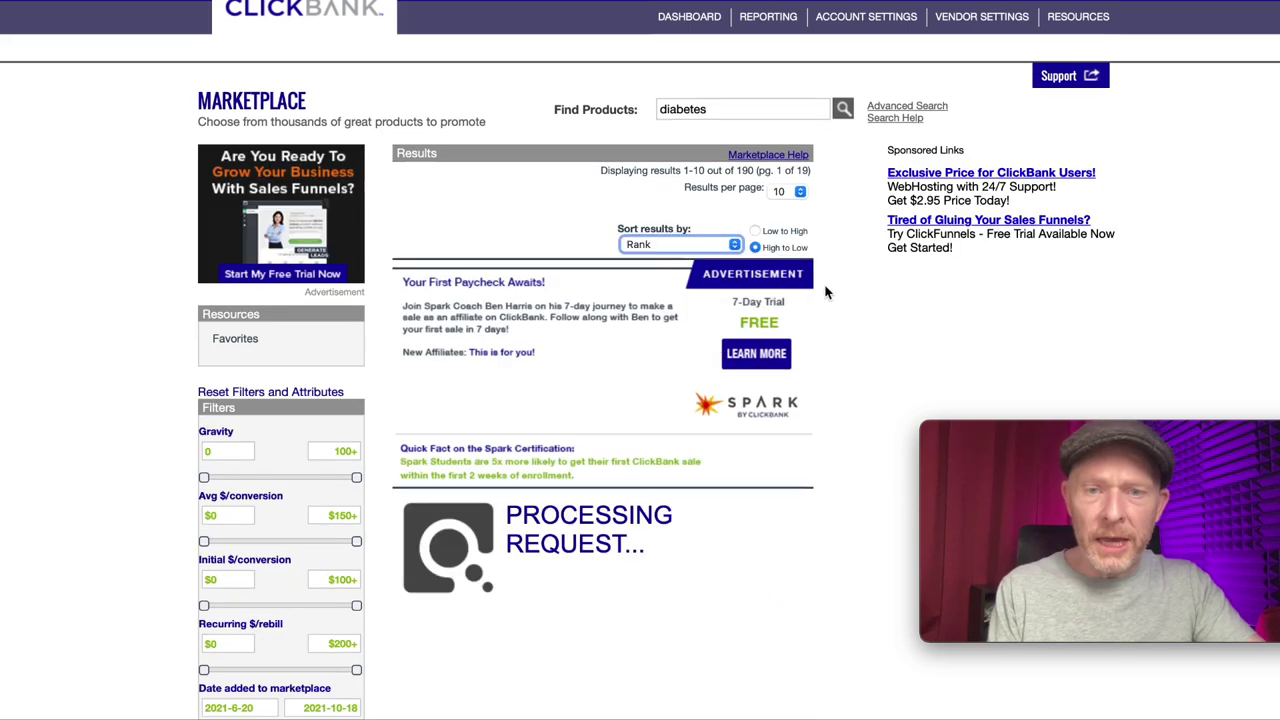
{"action": "scroll", "coordinate": [839, 226], "scroll_direction": "down", "scroll_amount": 5}
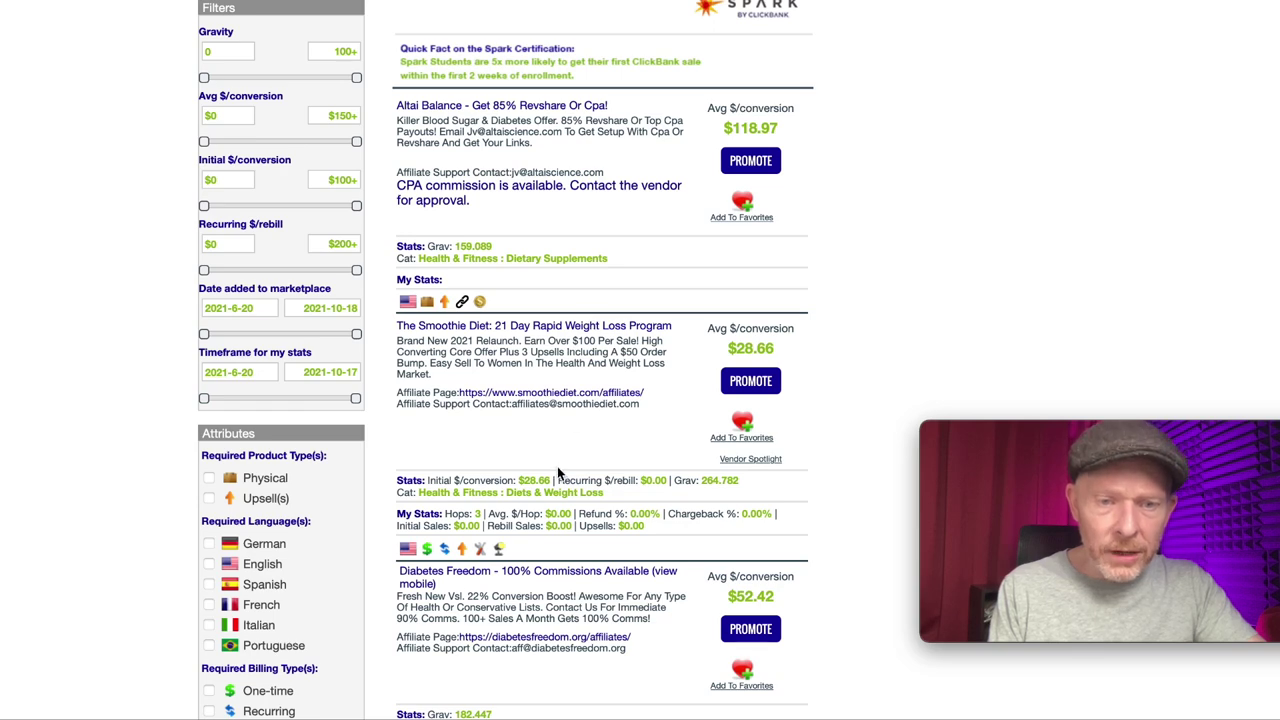
{"action": "scroll", "coordinate": [585, 571], "scroll_direction": "down", "scroll_amount": 3}
{"action": "scroll", "coordinate": [581, 571], "scroll_direction": "down", "scroll_amount": 1}
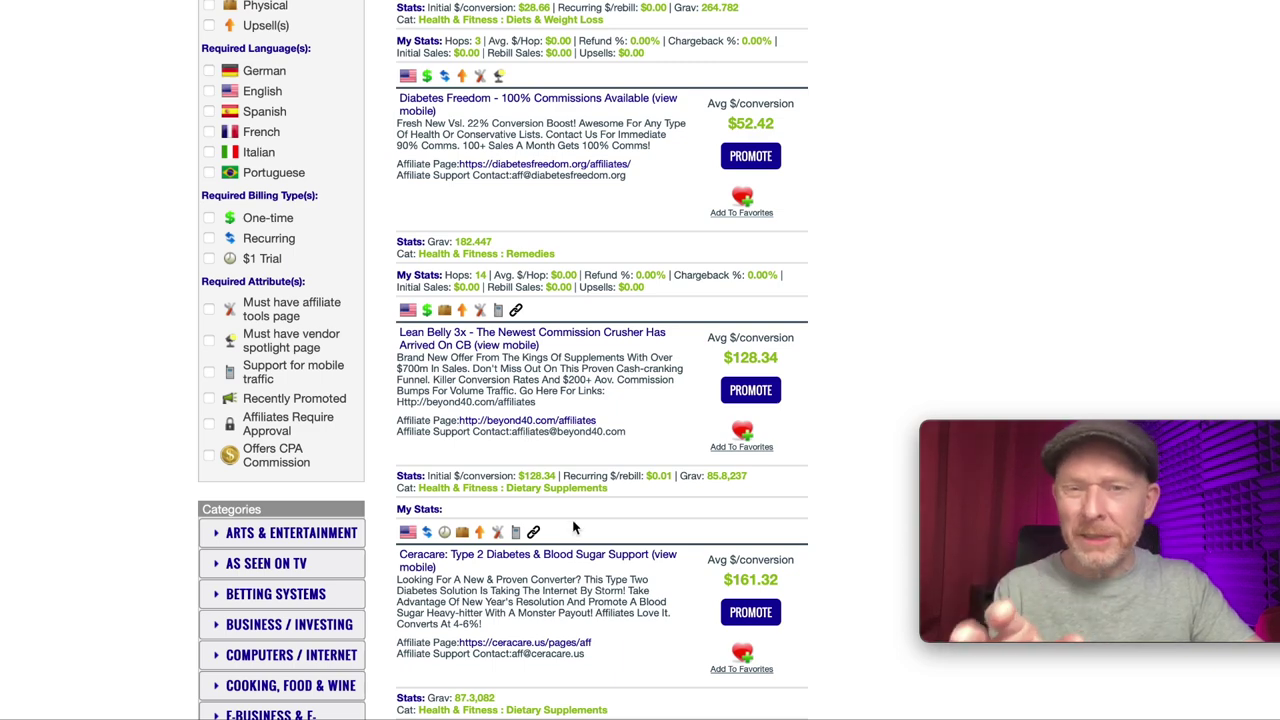
- Compare the ranked diabetes offers by average payout per conversion, gravity and description, including the Ceracare blood sugar offer
{"action": "scroll", "coordinate": [600, 575], "scroll_direction": "down", "scroll_amount": 2}
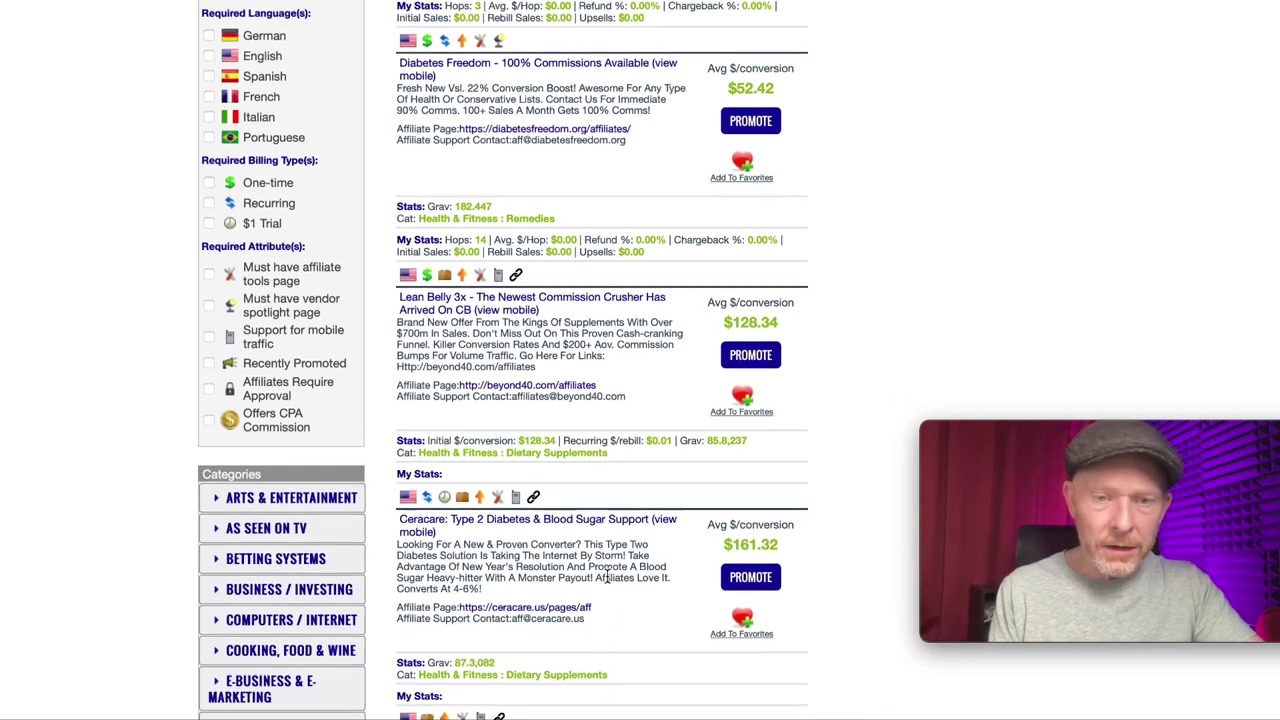
{"action": "scroll", "coordinate": [607, 582], "scroll_direction": "down", "scroll_amount": 2}
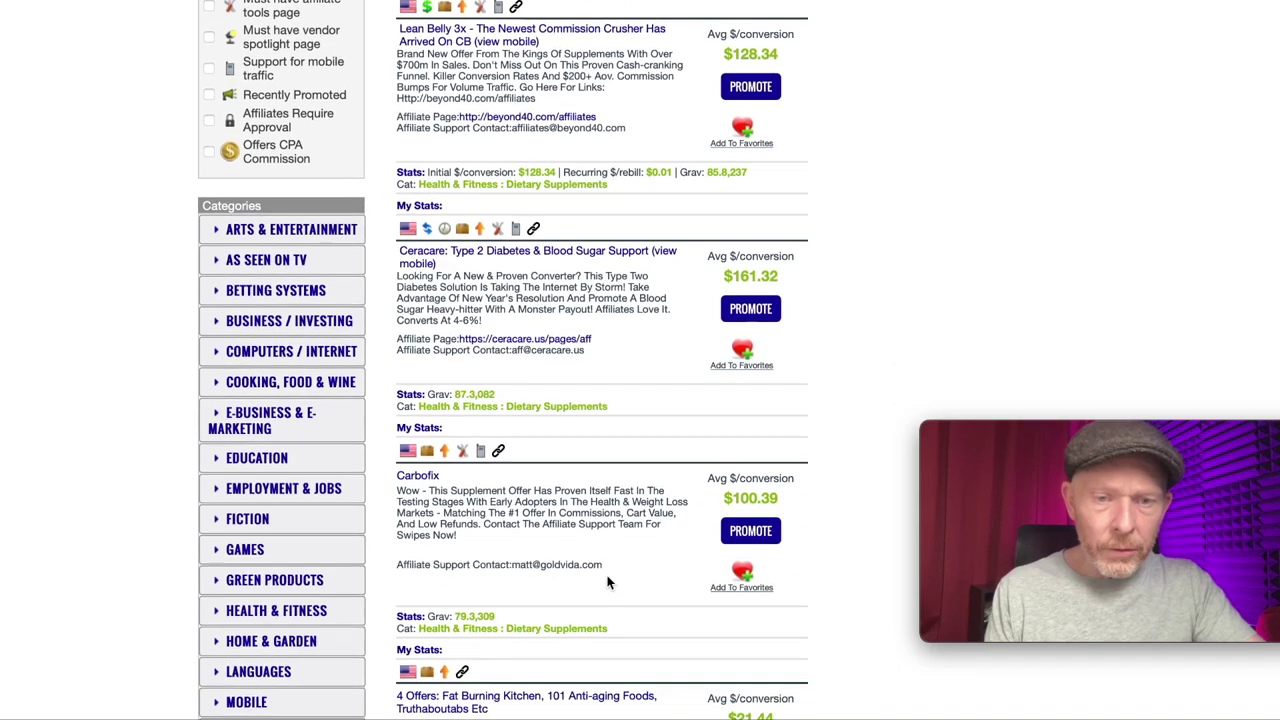
{"action": "scroll", "coordinate": [607, 577], "scroll_direction": "up", "scroll_amount": 1}
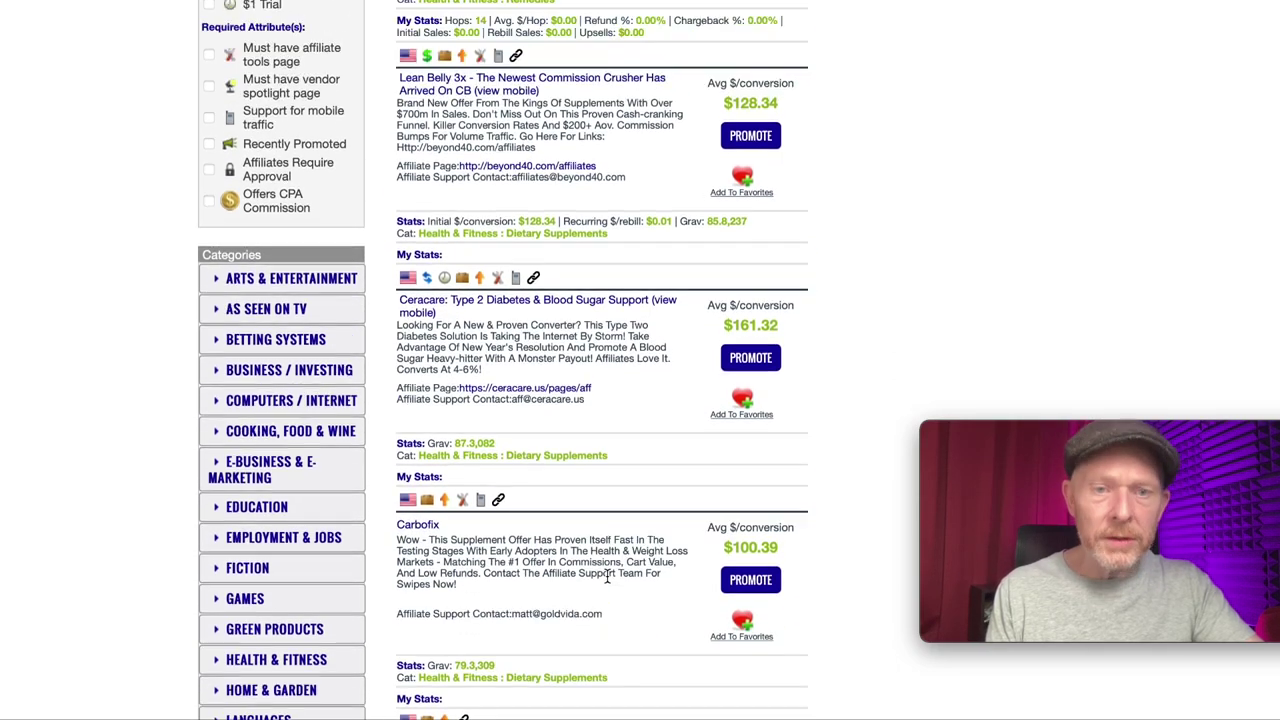
{"action": "scroll", "coordinate": [686, 441], "scroll_direction": "up", "scroll_amount": 7}
{"action": "scroll", "coordinate": [733, 424], "scroll_direction": "down", "scroll_amount": 1}
{"action": "scroll", "coordinate": [733, 424], "scroll_direction": "down", "scroll_amount": 2}
{"action": "scroll", "coordinate": [733, 424], "scroll_direction": "up", "scroll_amount": 9}
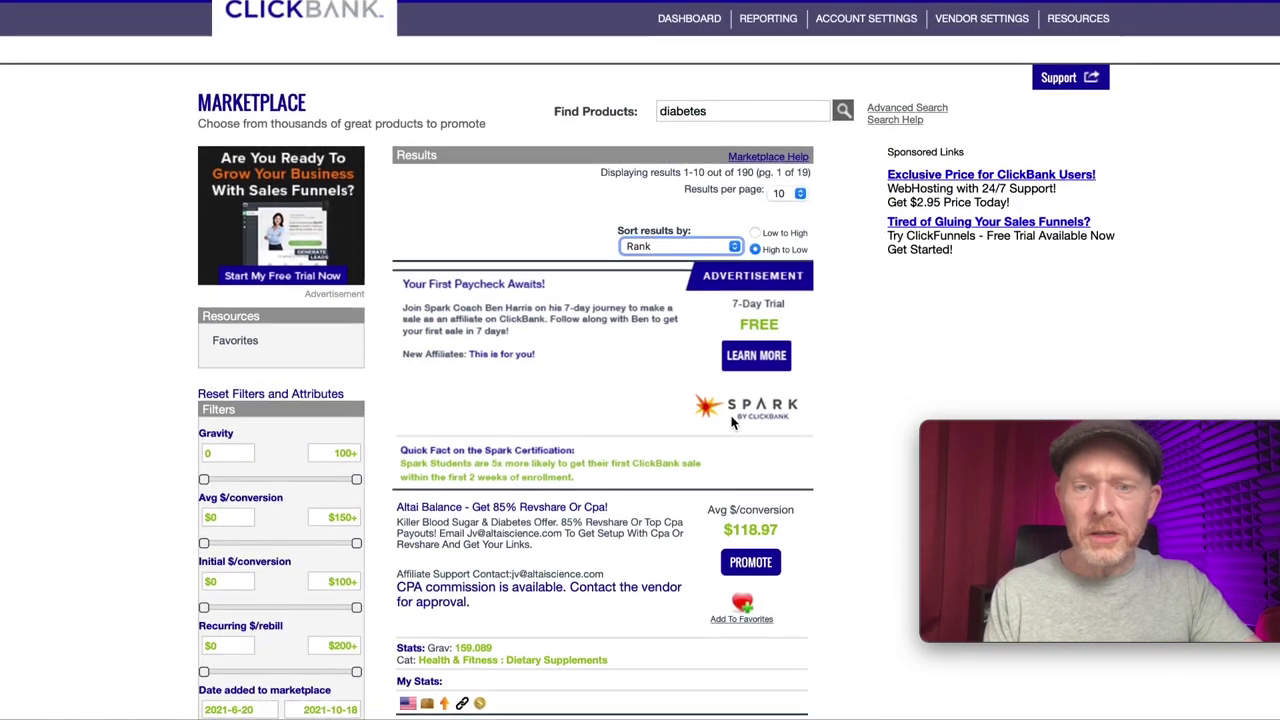
{"action": "scroll", "coordinate": [733, 424], "scroll_direction": "down", "scroll_amount": 5}
{"action": "scroll", "coordinate": [733, 424], "scroll_direction": "down", "scroll_amount": 6}
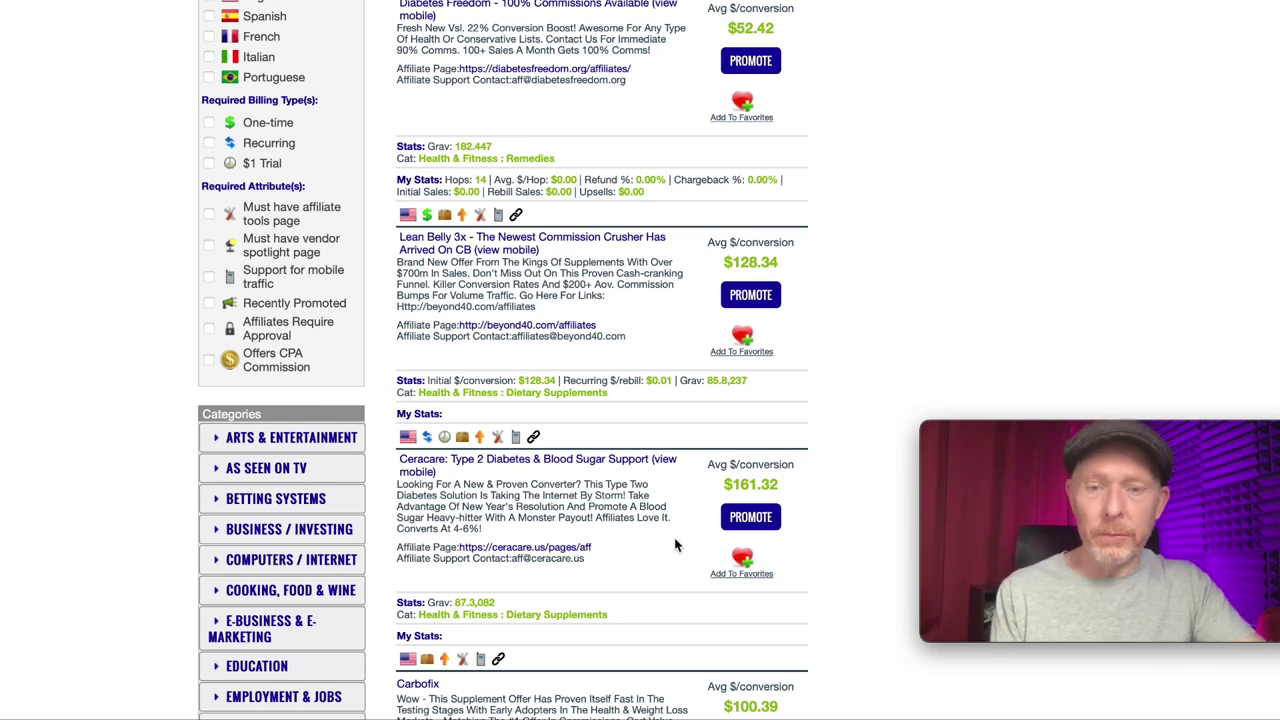
- Generate a HopLink for the Ceracare offer with the tracking ID xxx and copy it
{"action": "left_click", "coordinate": [748, 517]}
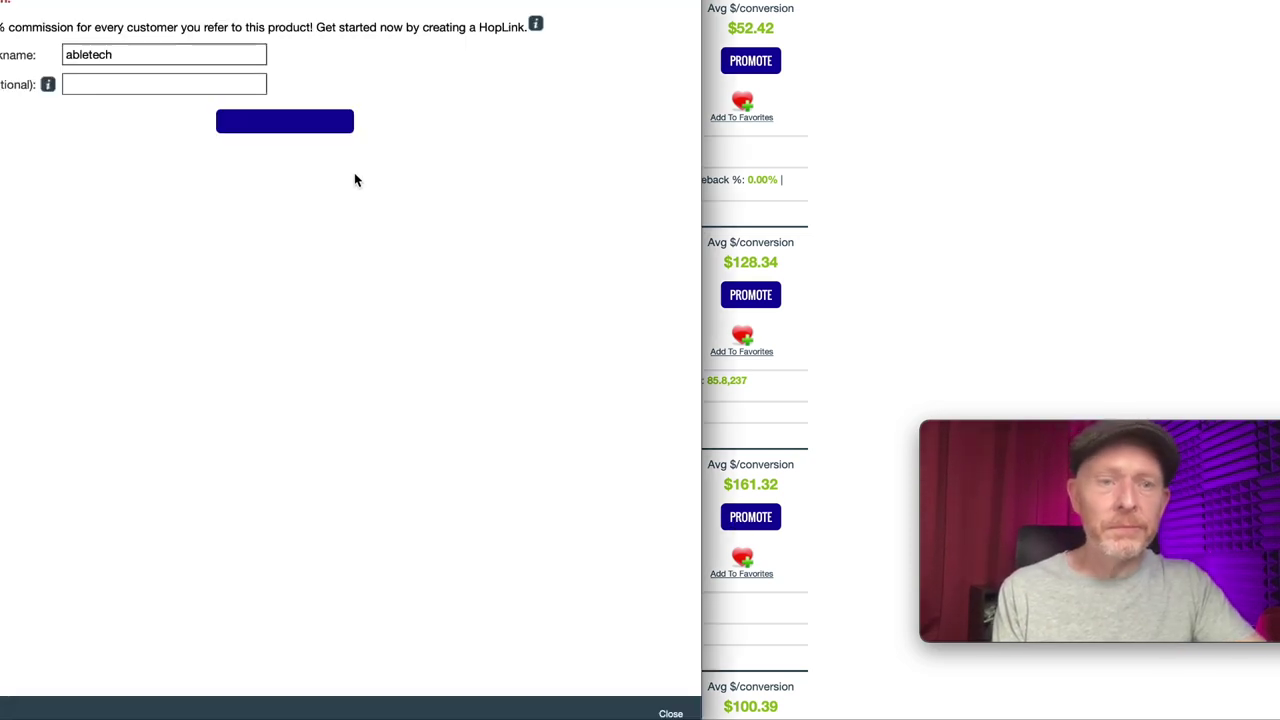
{"action": "left_click", "coordinate": [221, 86]}
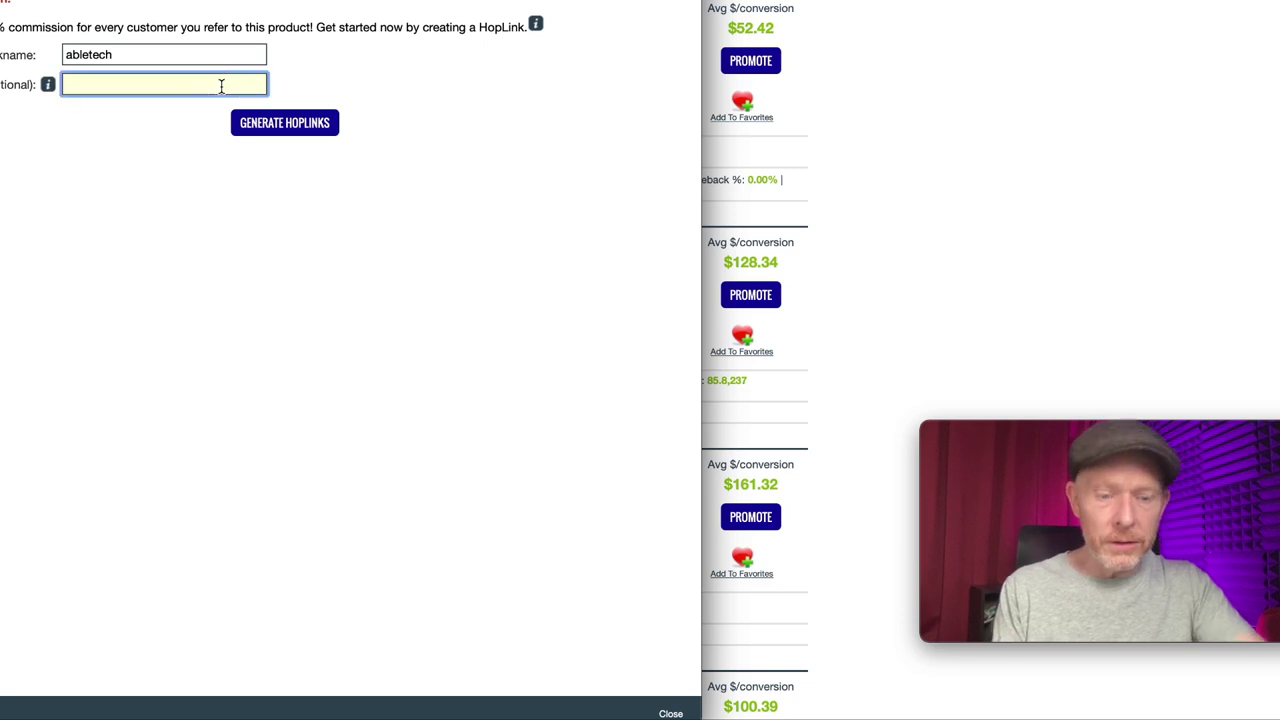
{"action": "left_click", "coordinate": [290, 124]}
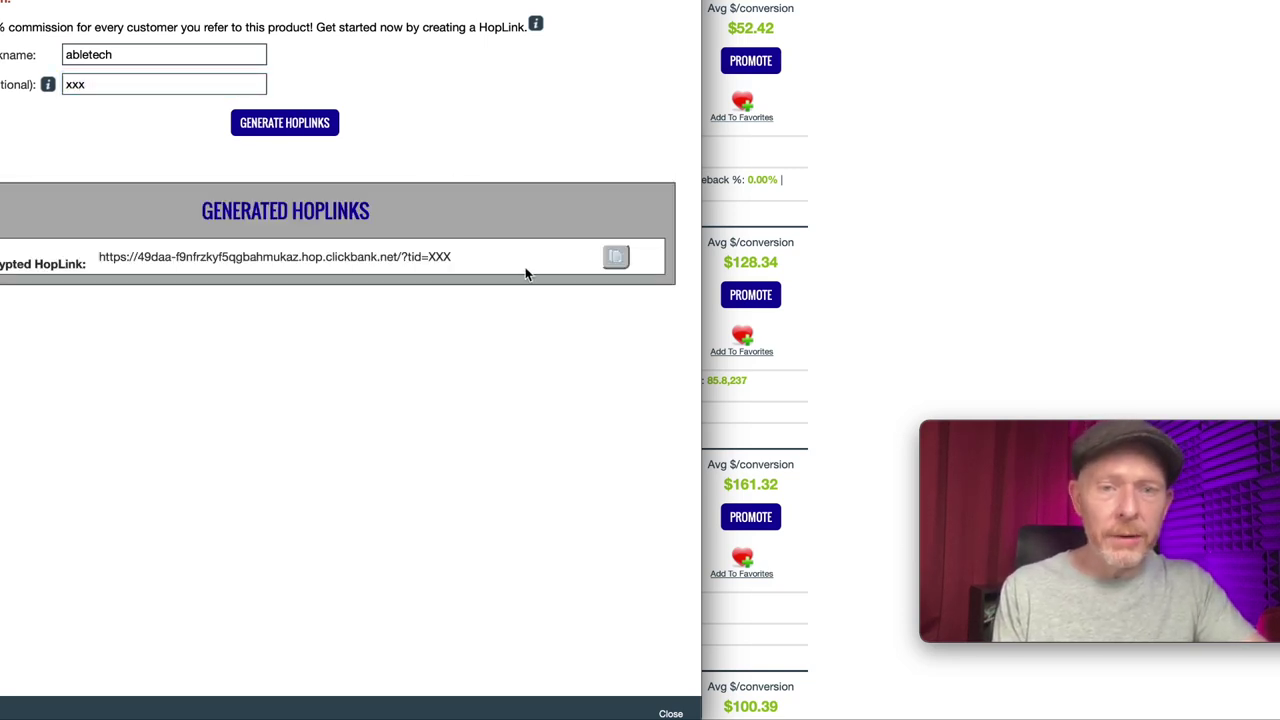
{"action": "left_click", "coordinate": [617, 256]}
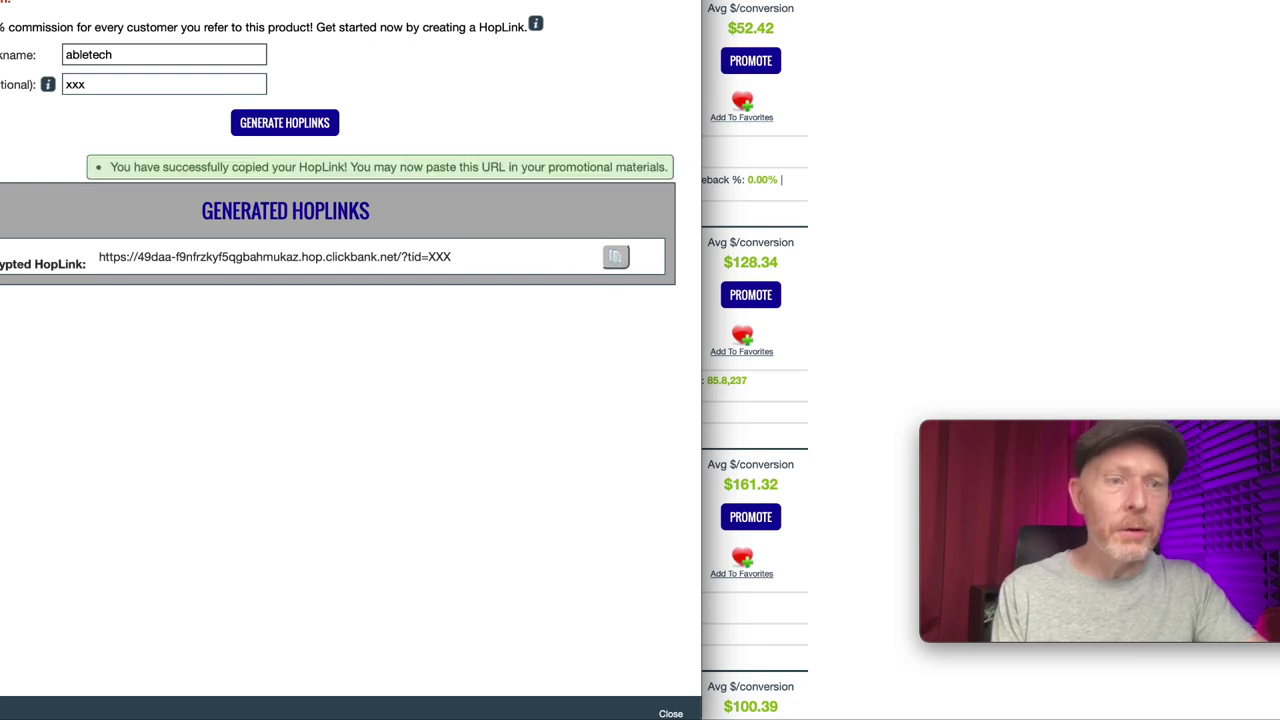
{"action": "key", "text": "Escape"}
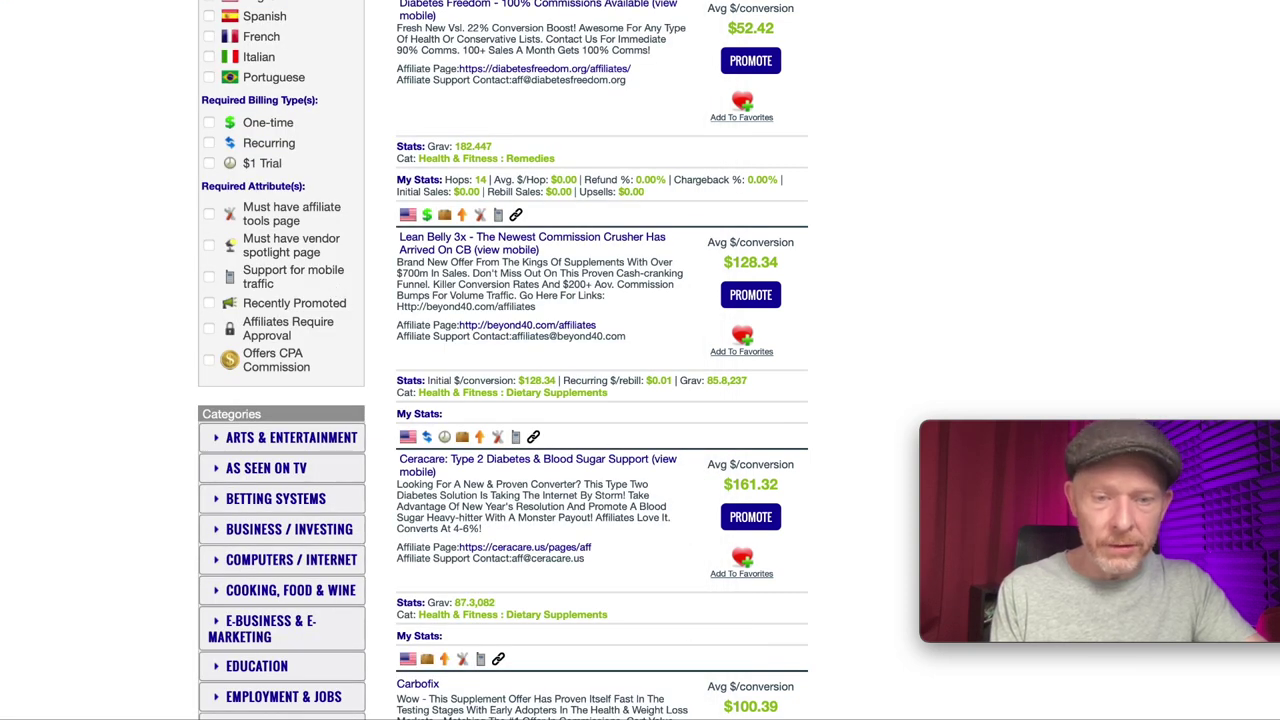
- Switch to the text note and paste the Ceracare HopLink below the diabetes headline, leaving a blank line between them
{"action": "key", "text": "super+Tab"}
{"action": "key", "text": "Return"}
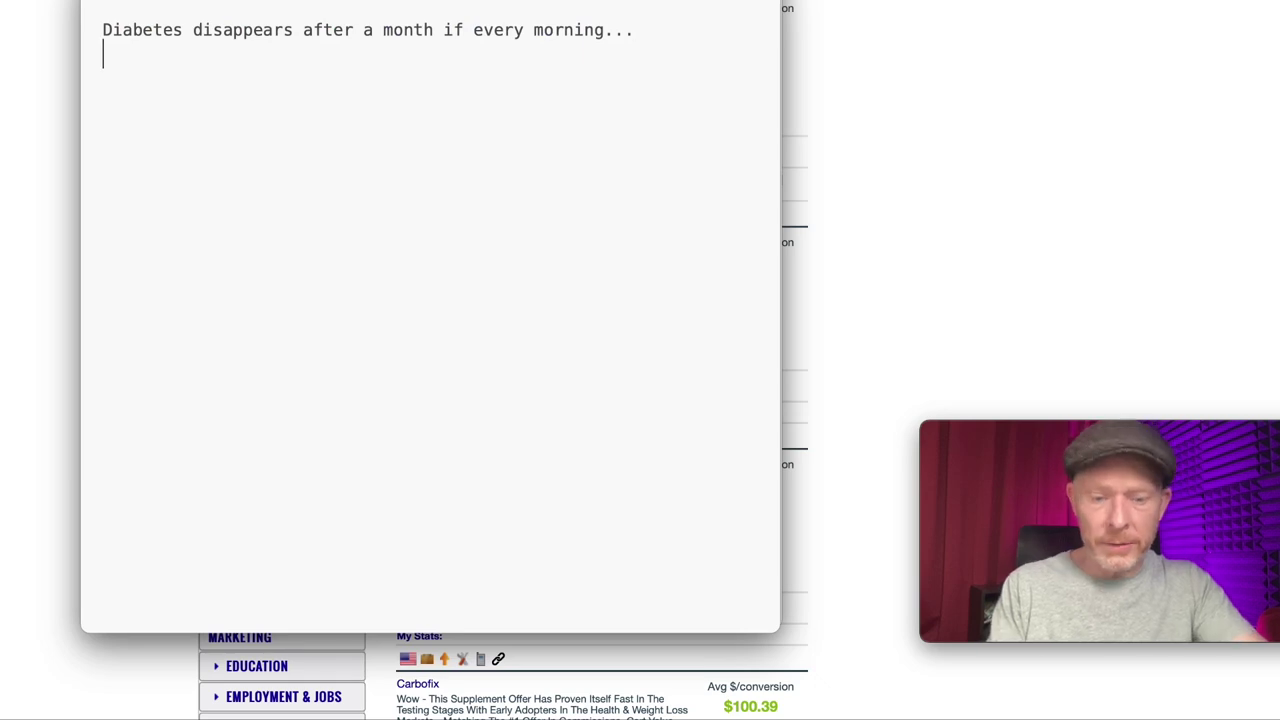
{"action": "key", "text": "Return"}
{"action": "key", "text": "super+v"}
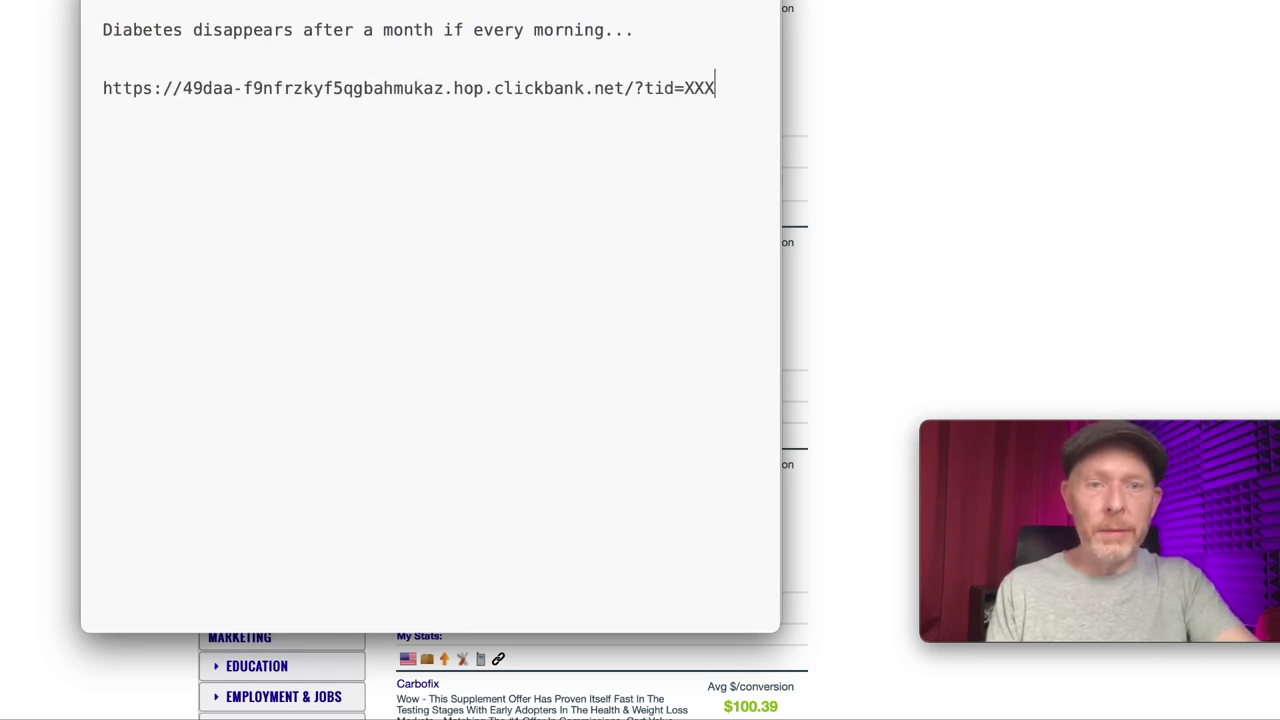
- Open Ceracare's affiliate page from the marketplace listing and examine its creatives and custom affiliate link section
{"action": "key", "text": "super+Tab"}
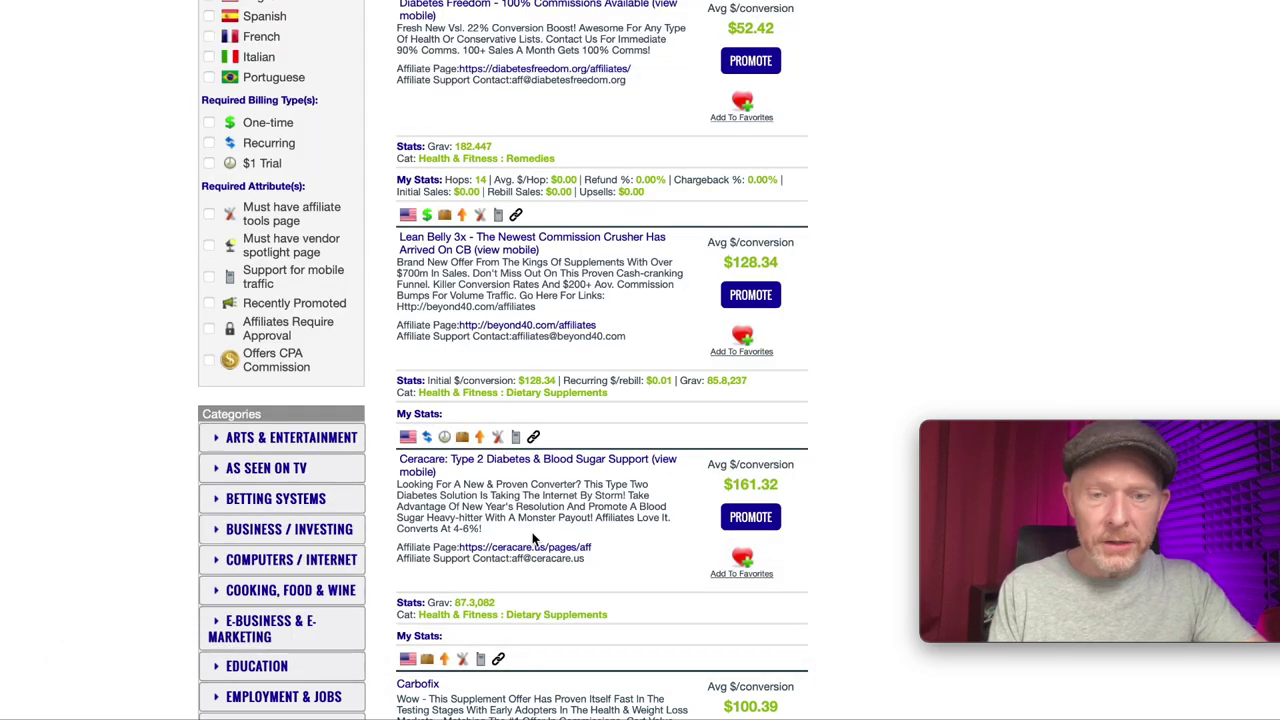
{"action": "left_click", "coordinate": [582, 550]}
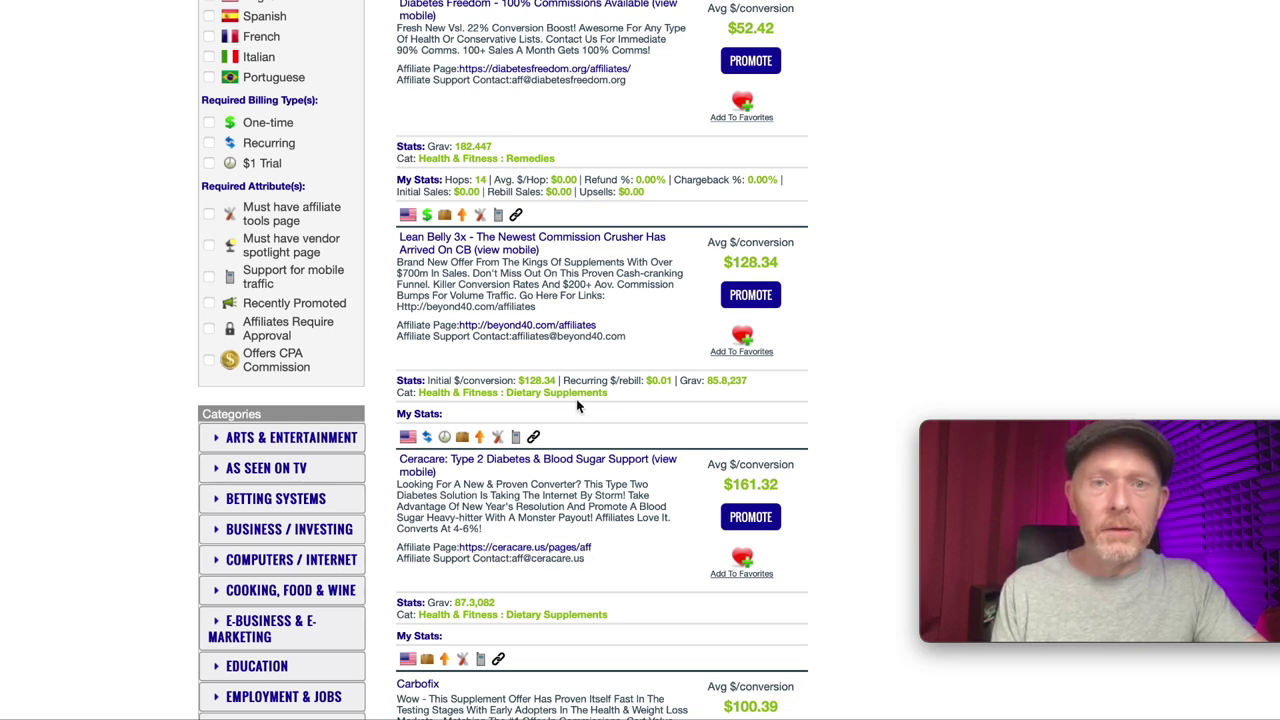
{"action": "scroll", "coordinate": [576, 398], "scroll_direction": "down", "scroll_amount": 8}
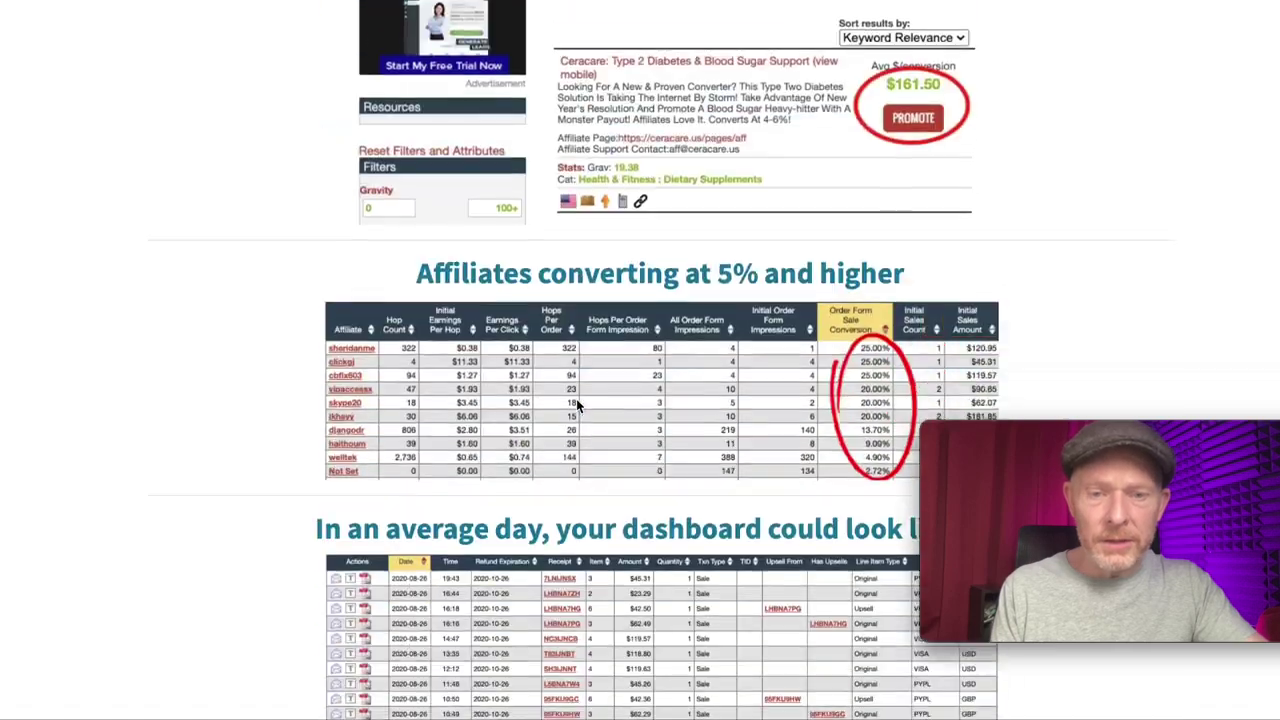
{"action": "scroll", "coordinate": [576, 398], "scroll_direction": "down", "scroll_amount": 12}
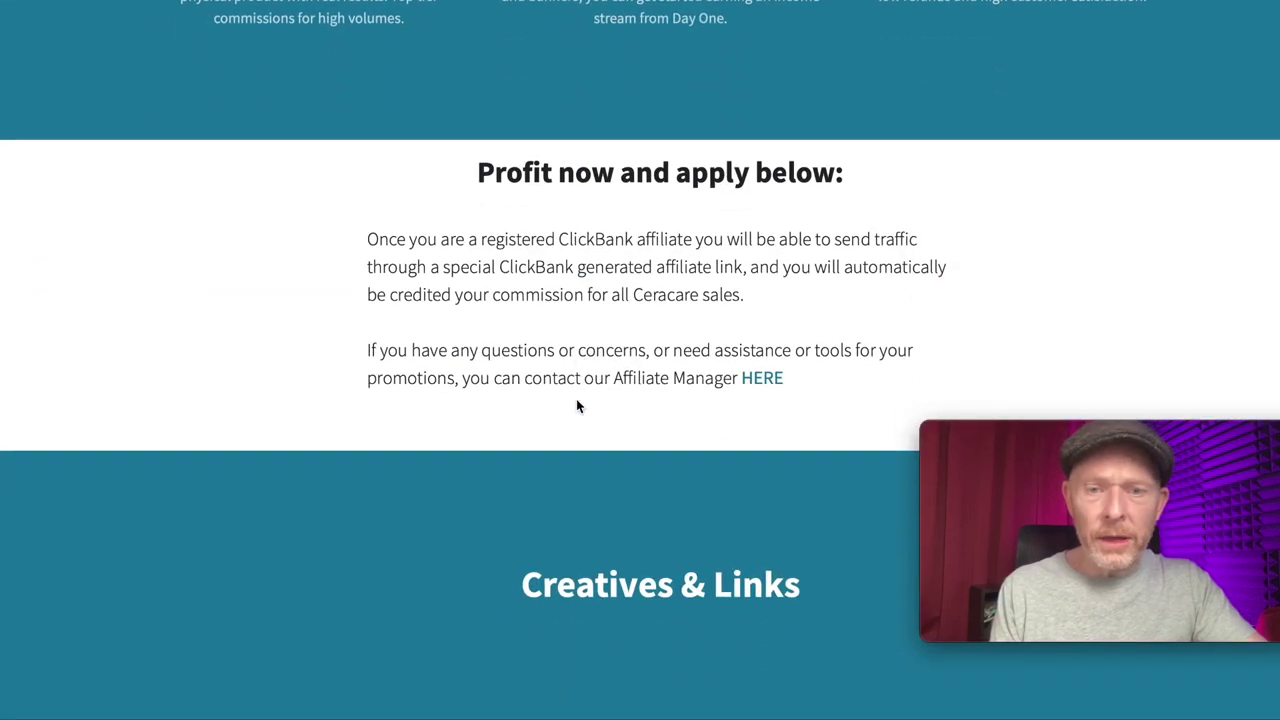
{"action": "scroll", "coordinate": [577, 405], "scroll_direction": "down", "scroll_amount": 3}
{"action": "scroll", "coordinate": [578, 404], "scroll_direction": "down", "scroll_amount": 1}
{"action": "scroll", "coordinate": [580, 403], "scroll_direction": "up", "scroll_amount": 1}
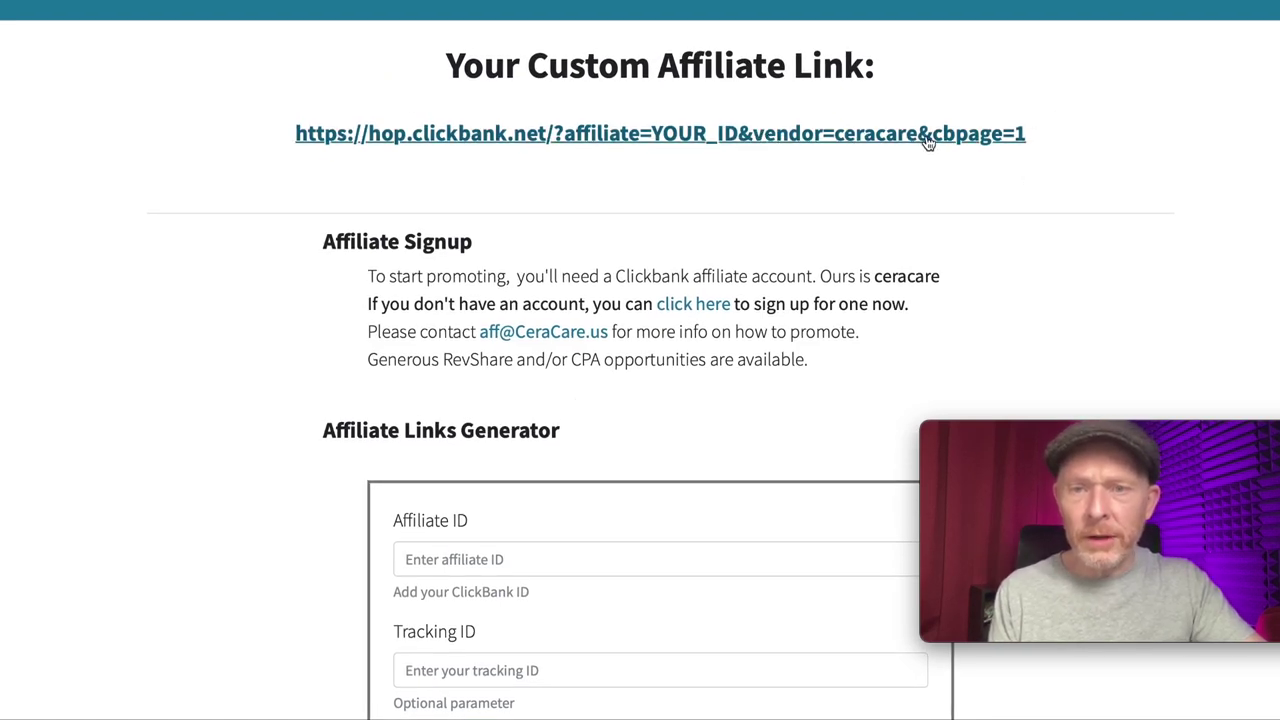
- Insert cbpage=1& from Ceracare's custom affiliate link before tid=XXX in the noted HopLink, and copy the complete link
{"action": "left_click_drag", "start_coordinate": [1051, 134], "coordinate": [932, 136]}
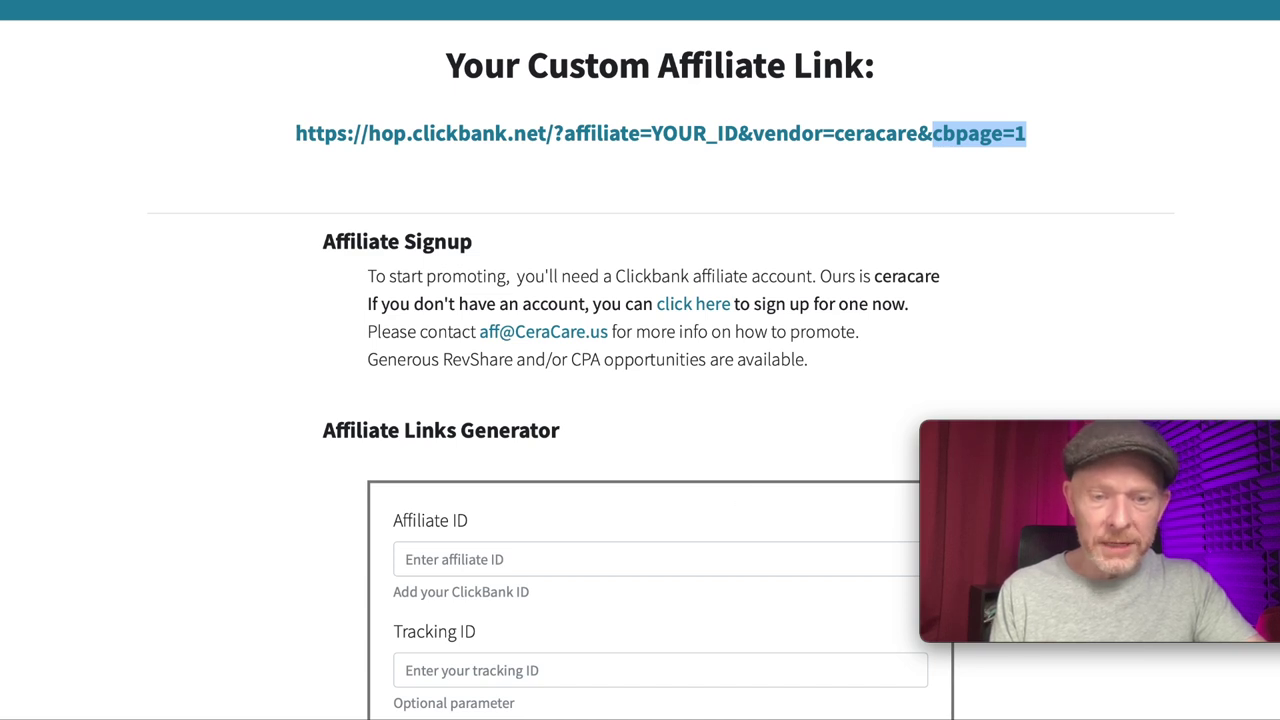
{"action": "key", "text": "super+Tab"}
{"action": "left_click", "coordinate": [645, 89]}
{"action": "key", "text": "super+v"}
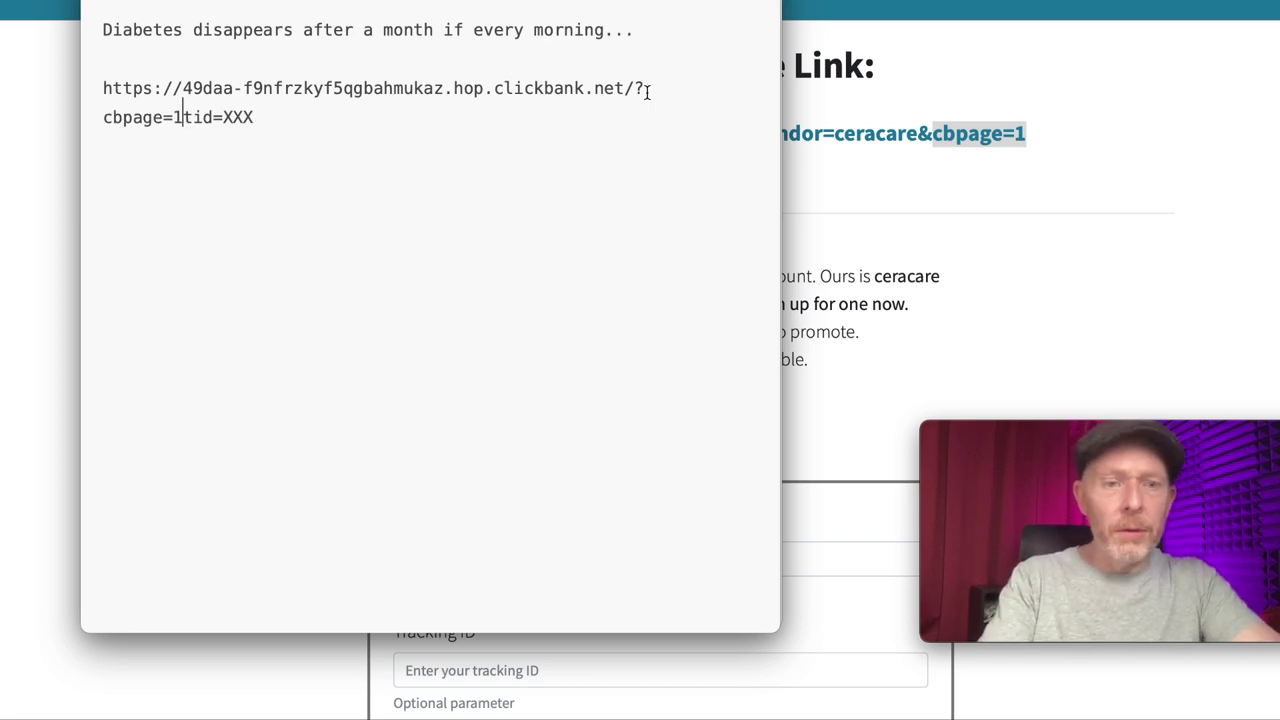
{"action": "type", "text": "&"}
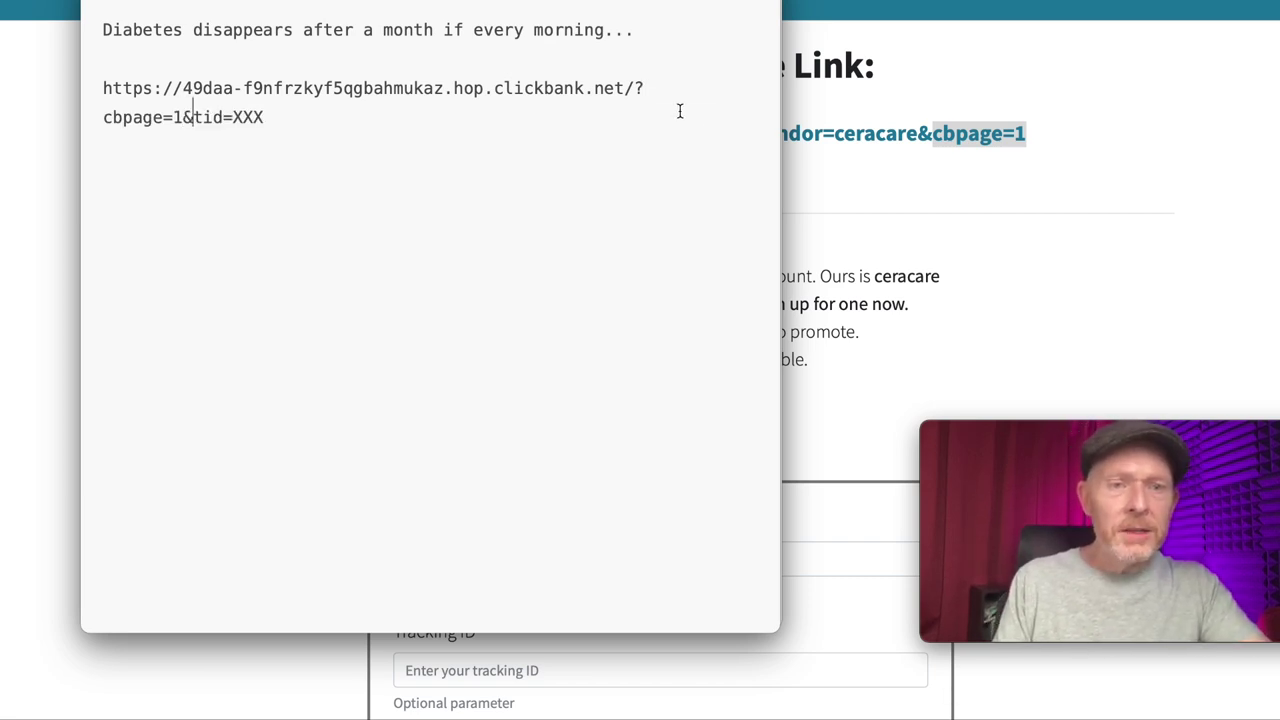
{"action": "left_click_drag", "start_coordinate": [349, 122], "coordinate": [88, 83]}
{"action": "key", "text": "super+c"}
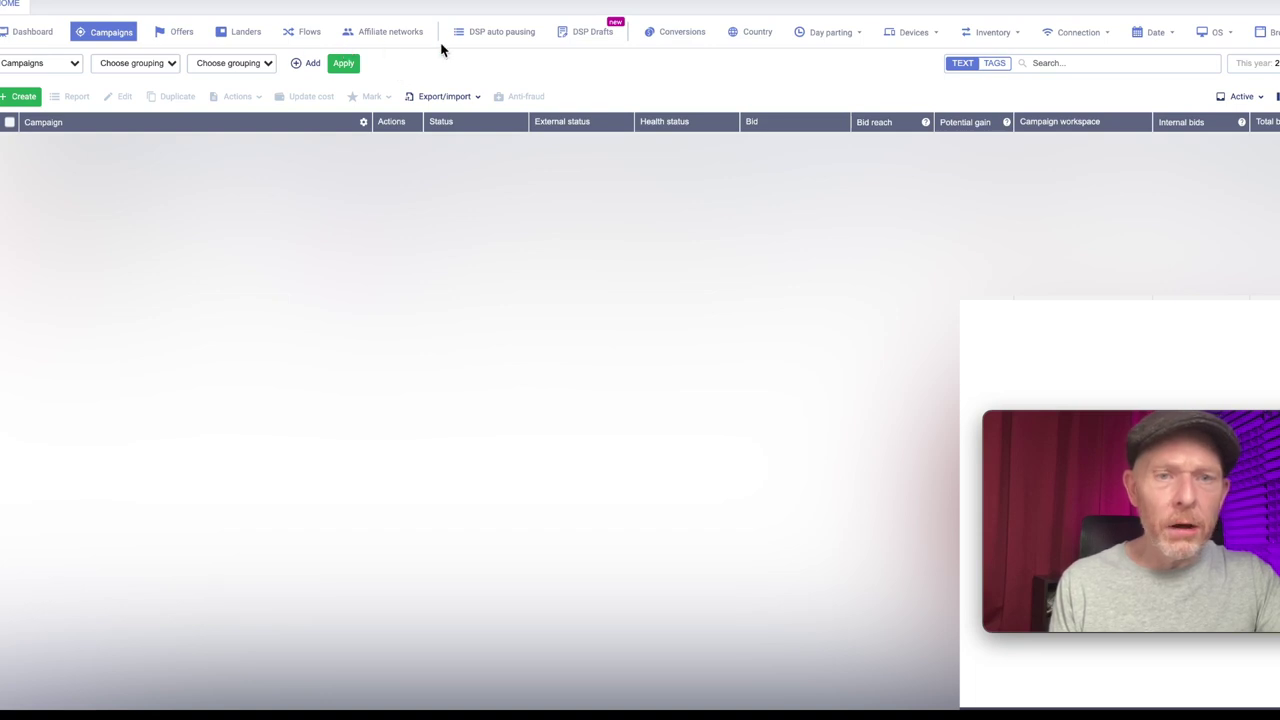
- Start a new offer in the campaign tracker and name it Global - CERACARE TEST
{"action": "left_click", "coordinate": [175, 32]}
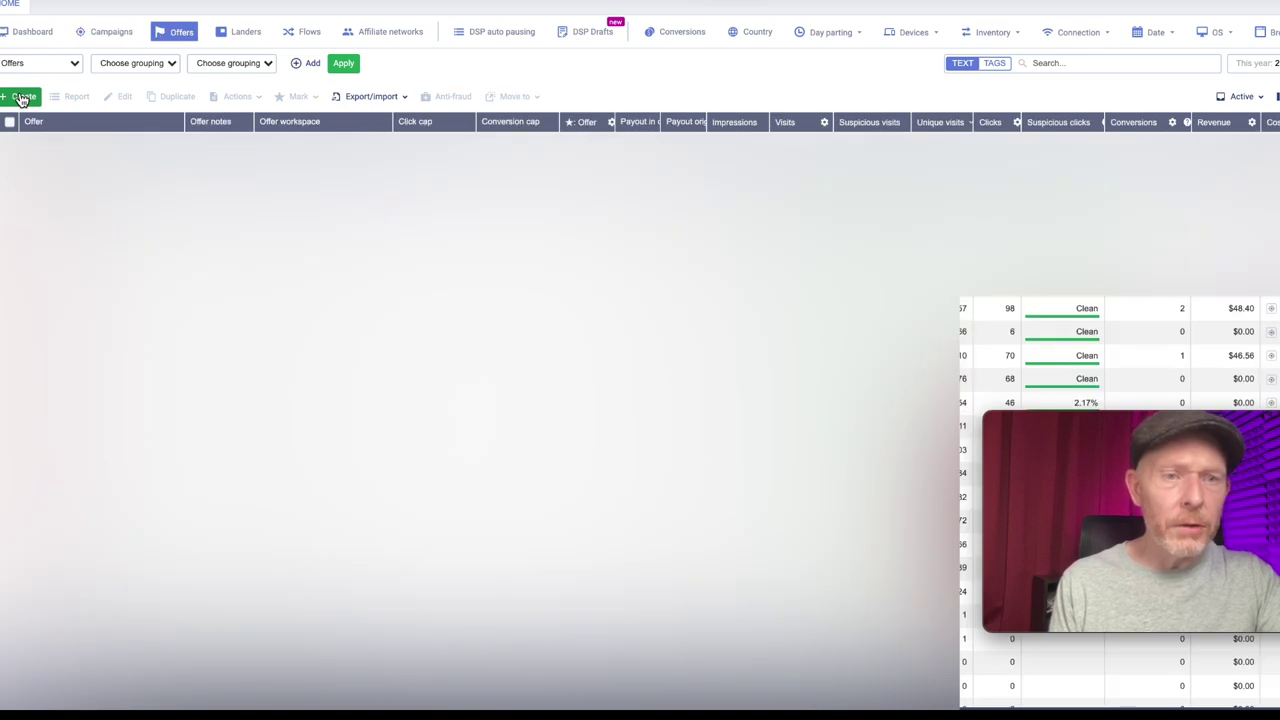
{"action": "left_click", "coordinate": [21, 100]}
{"action": "left_click", "coordinate": [55, 127]}
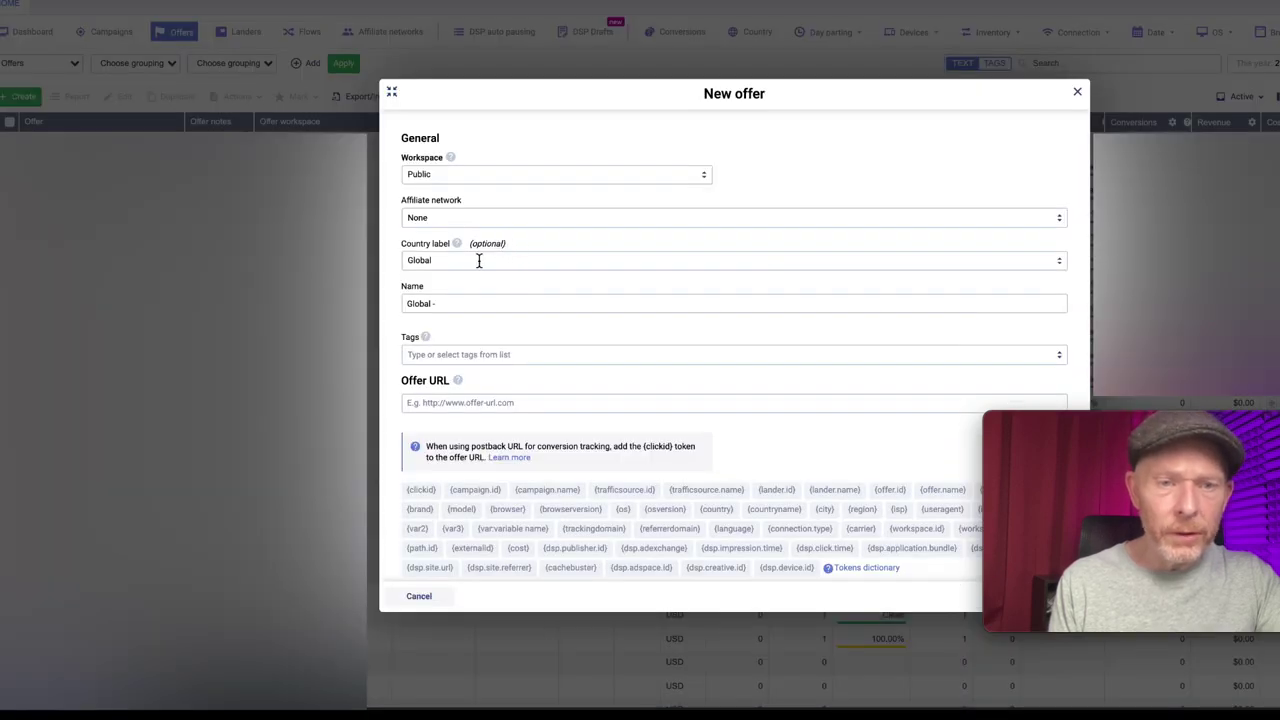
{"action": "left_click", "coordinate": [482, 307]}
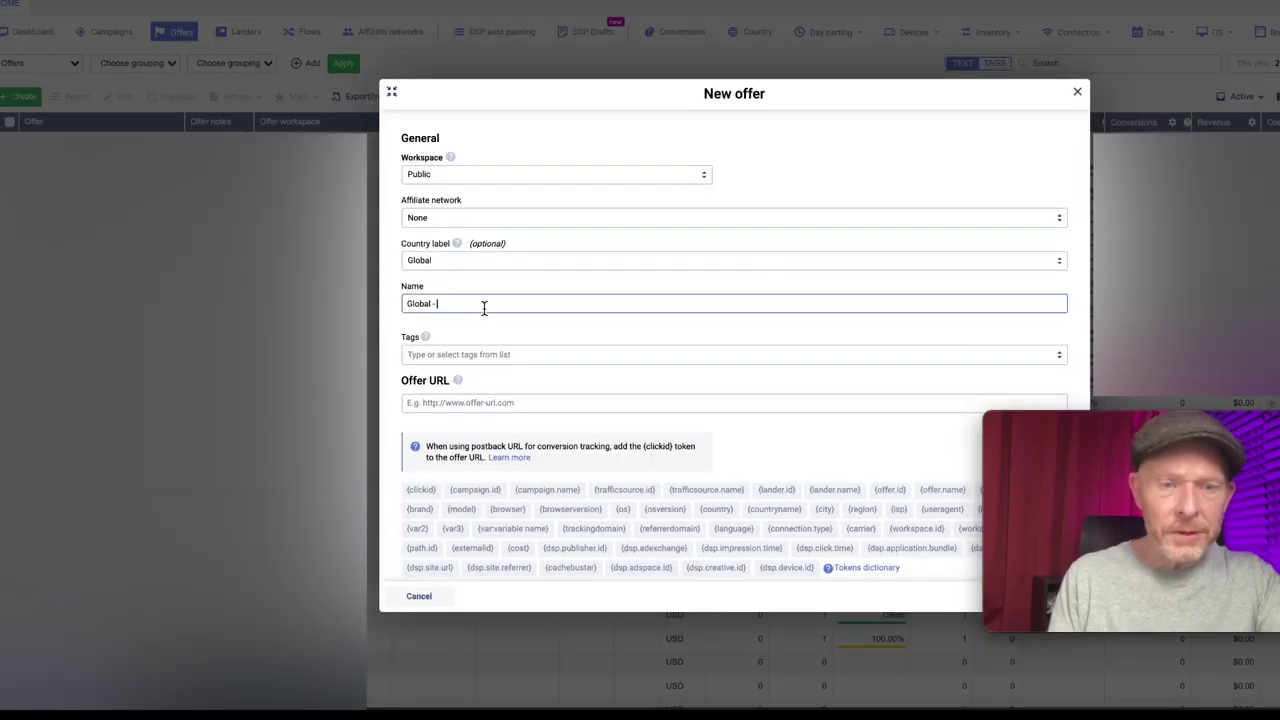
{"action": "type", "text": "CERACARE TEST"}
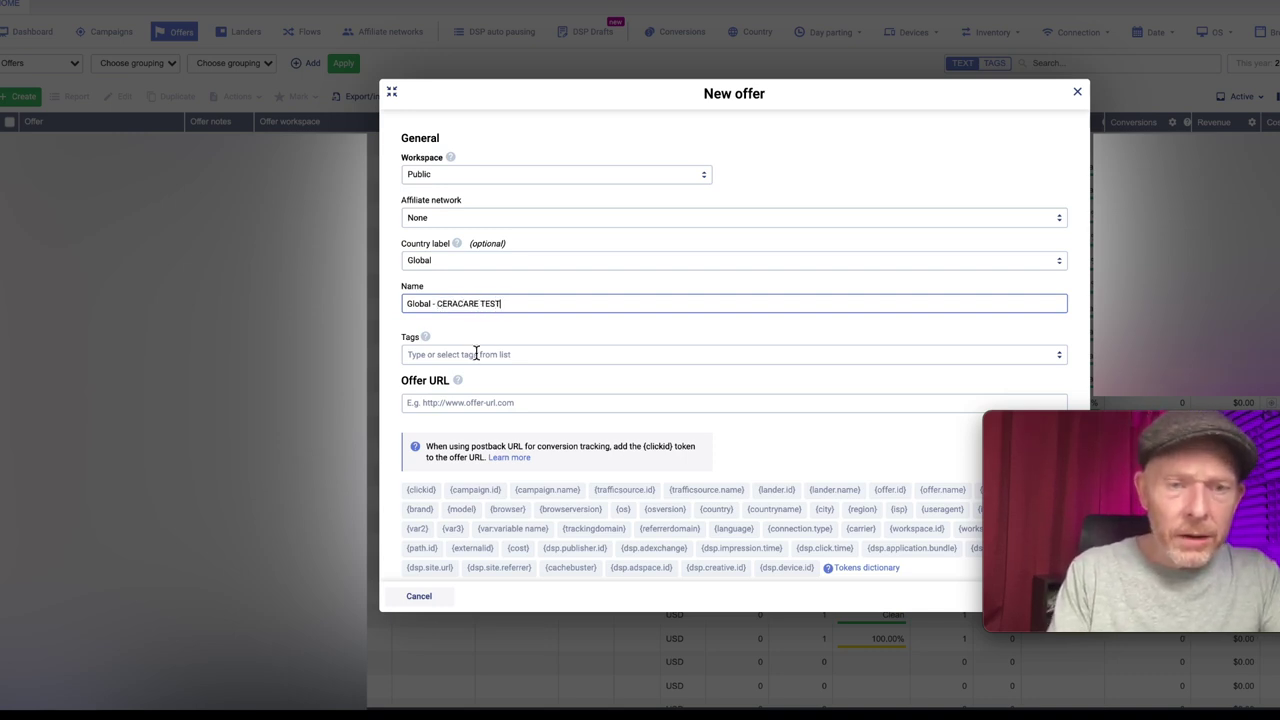
- Enter the copied HopLink as the offer URL, replace the XXX tracking value with the {clickid} token, and save the offer
{"action": "left_click", "coordinate": [488, 402]}
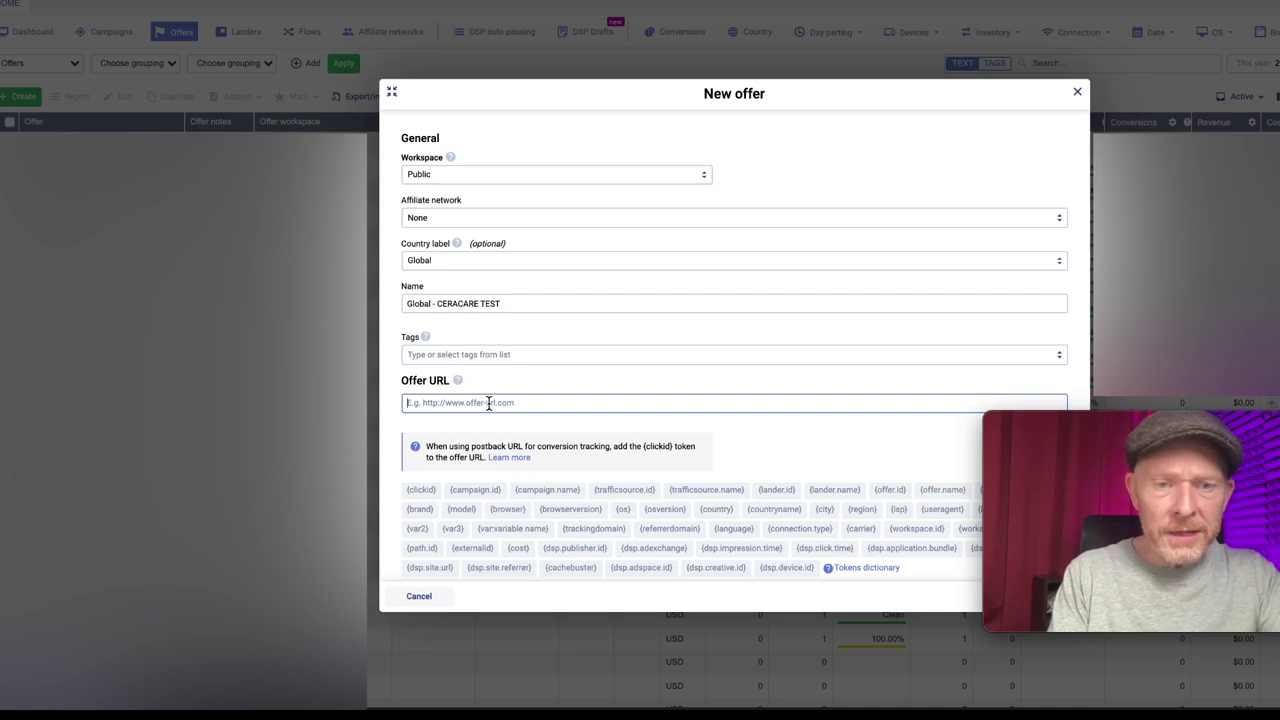
{"action": "right_click", "coordinate": [488, 402]}
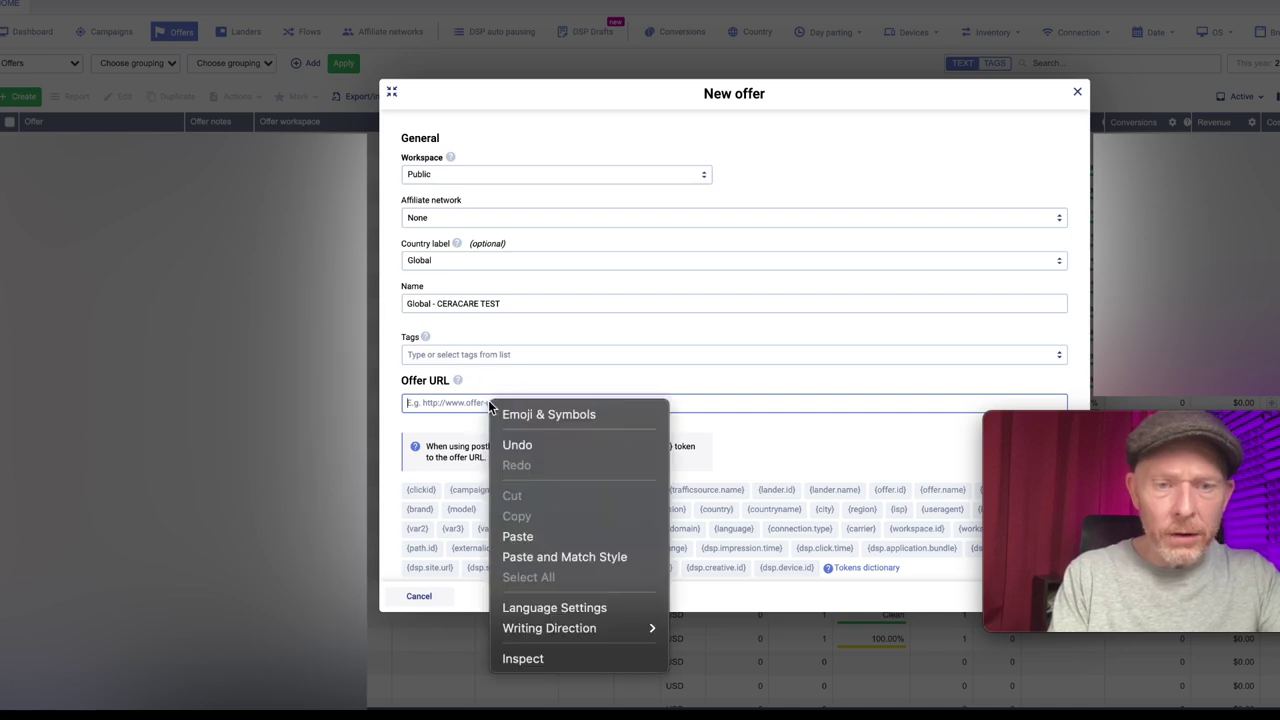
{"action": "left_click", "coordinate": [563, 536]}
{"action": "key", "text": "BackSpace"}
{"action": "key", "text": "BackSpace"}
{"action": "key", "text": "BackSpace"}
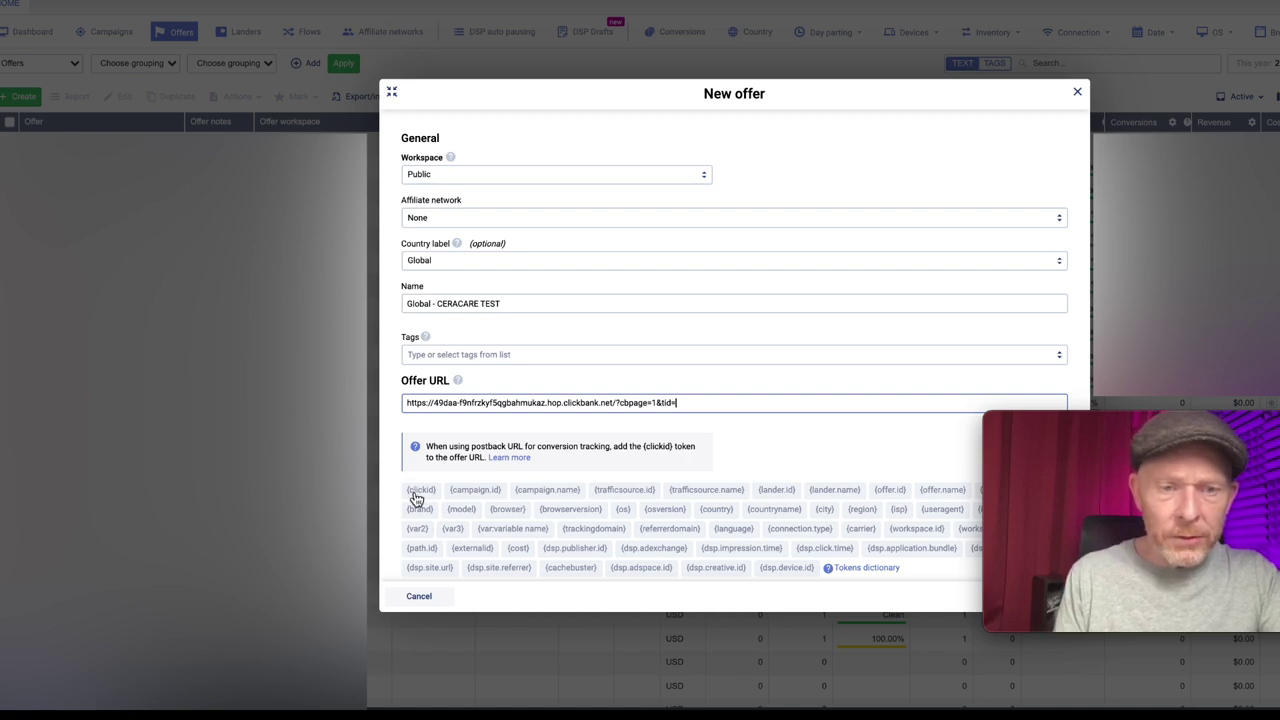
{"action": "left_click", "coordinate": [420, 489]}
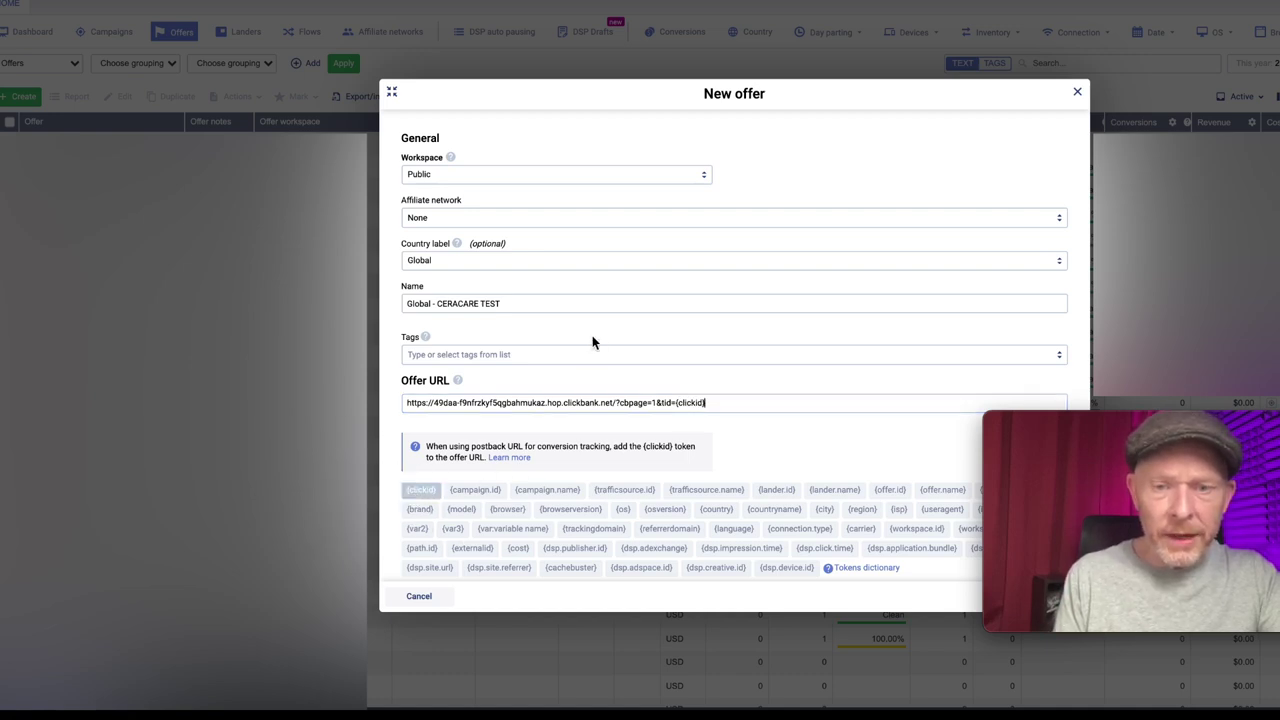
{"action": "mouse_move", "coordinate": [1116, 430]}
{"action": "left_click_drag", "start_coordinate": [1116, 430], "coordinate": [1138, 38]}
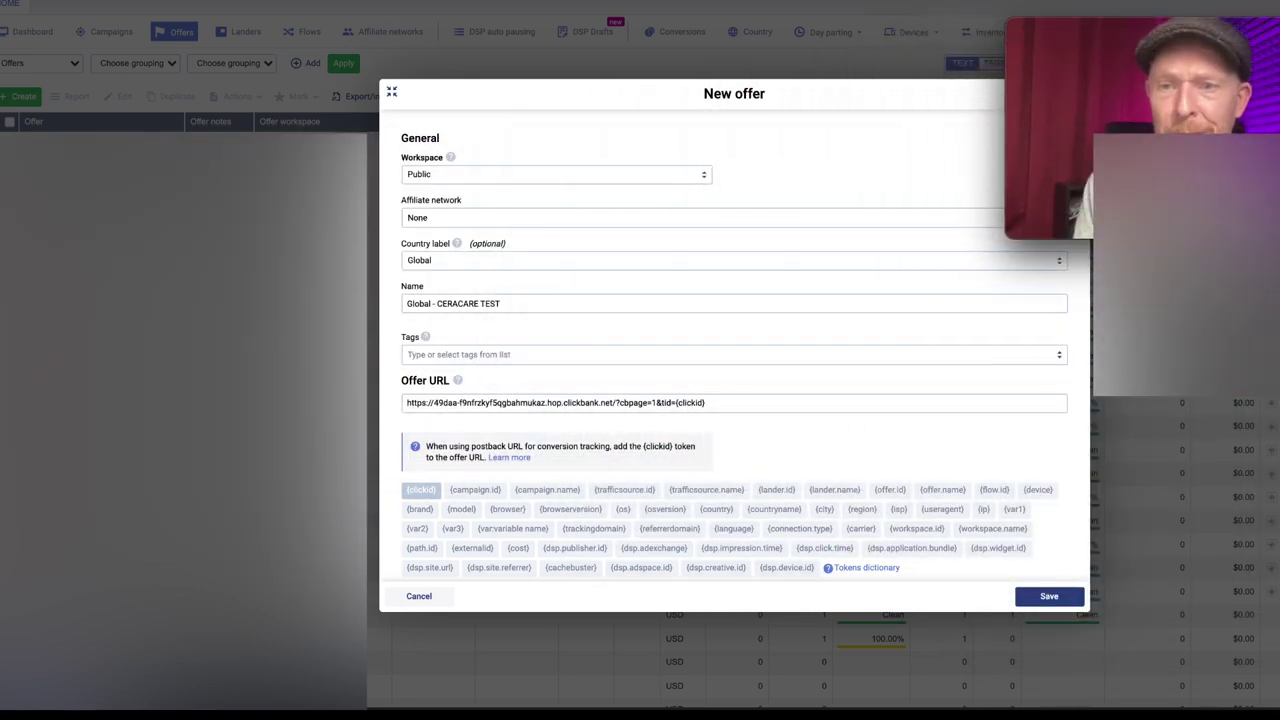
{"action": "left_click_drag", "start_coordinate": [1222, 36], "coordinate": [1197, 53]}
{"action": "left_click", "coordinate": [1049, 597]}
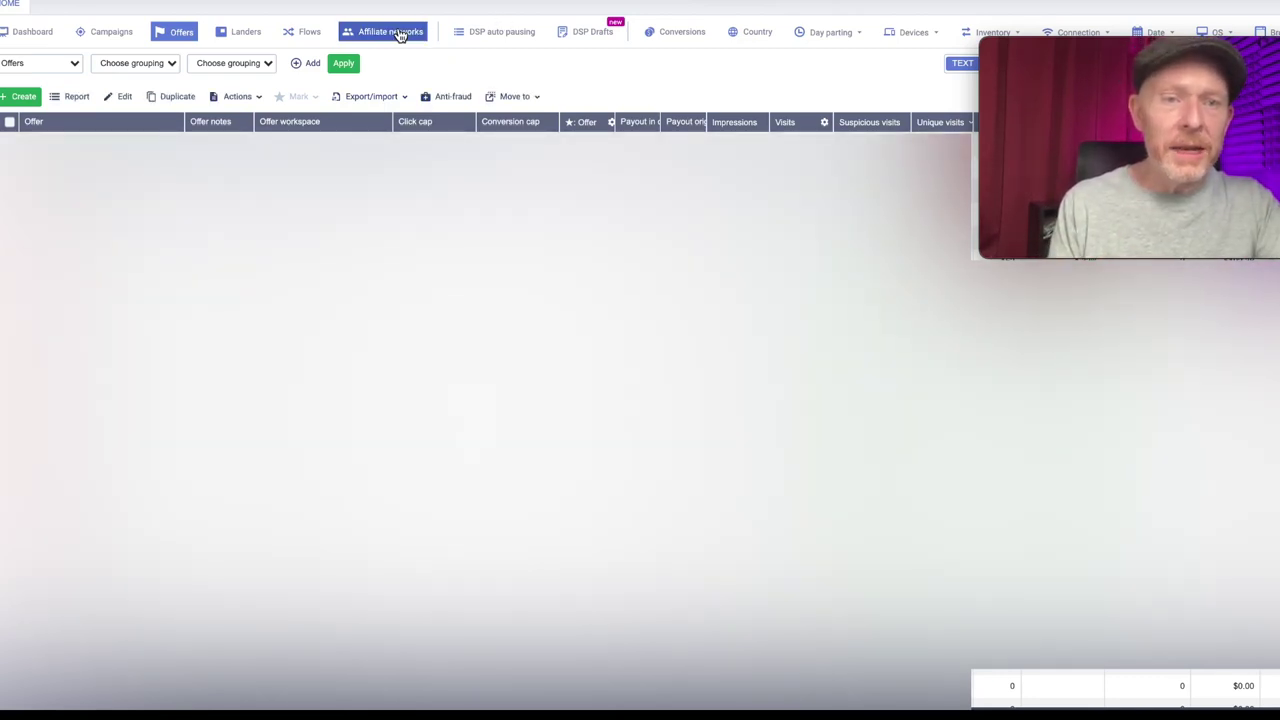
- Start a new lander in the tracker and name it Global - CERCARE TEST
{"action": "left_click", "coordinate": [229, 36]}
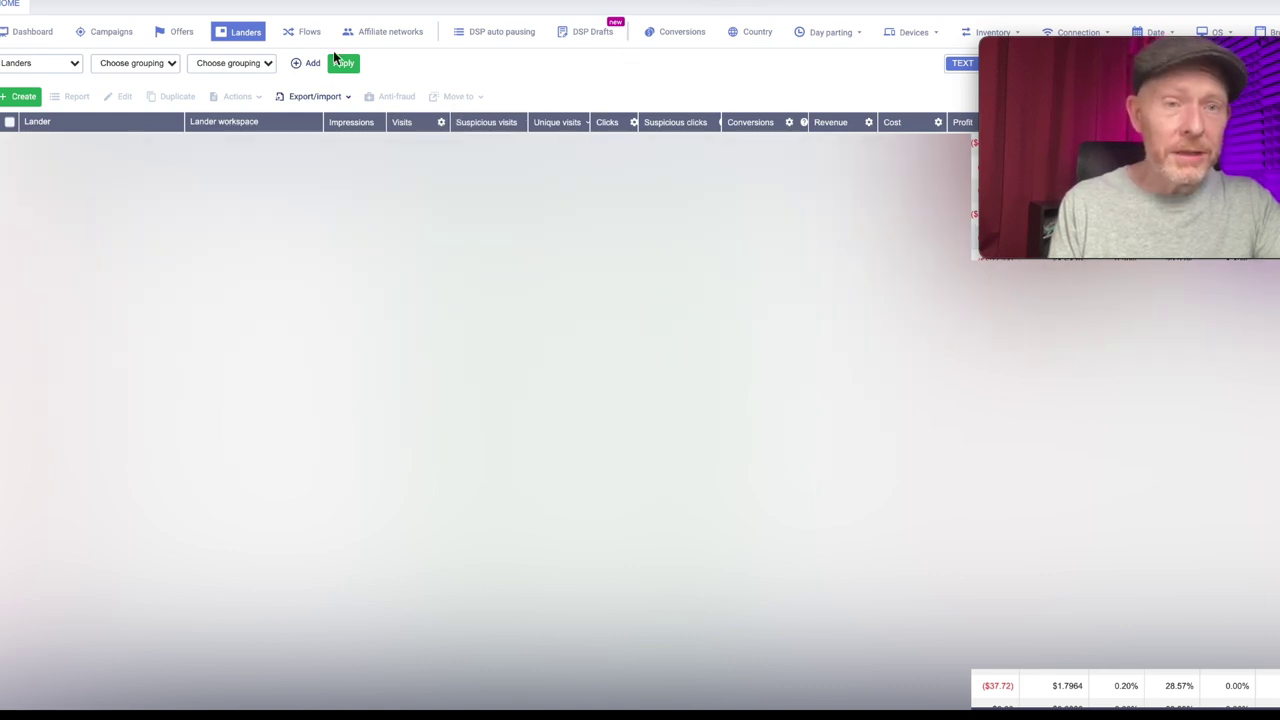
{"action": "left_click", "coordinate": [4, 100]}
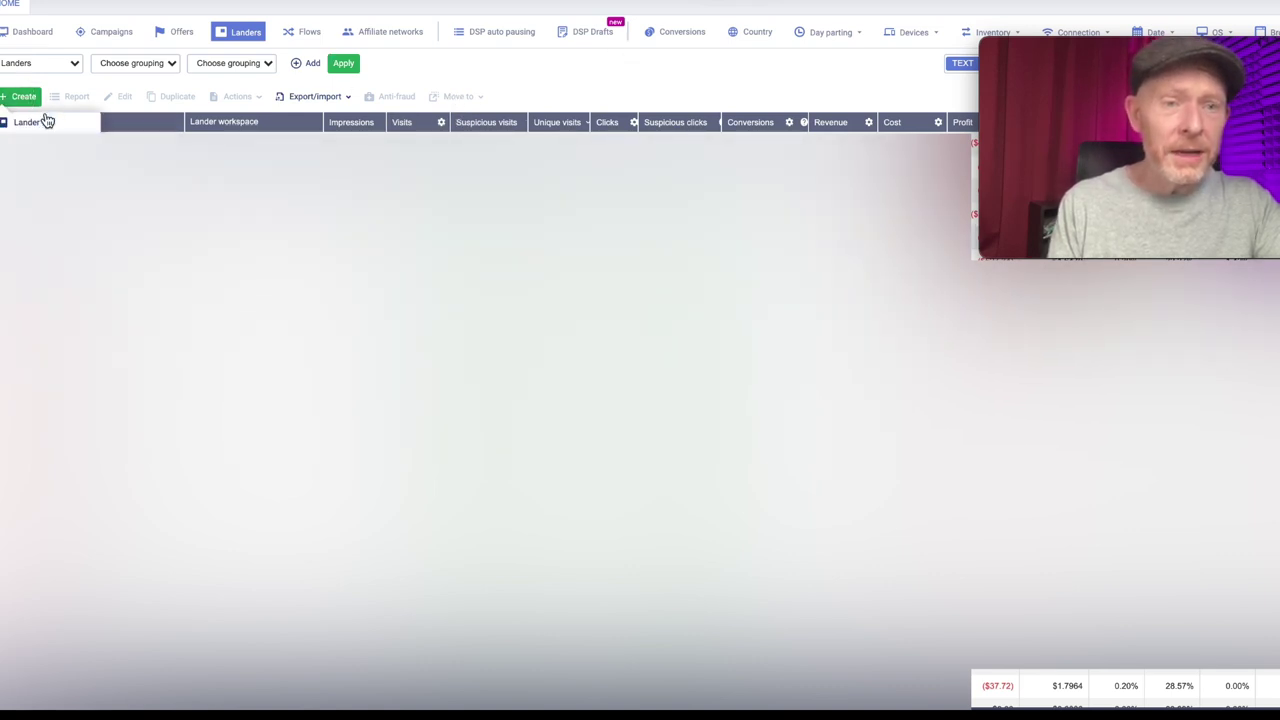
{"action": "left_click", "coordinate": [43, 125]}
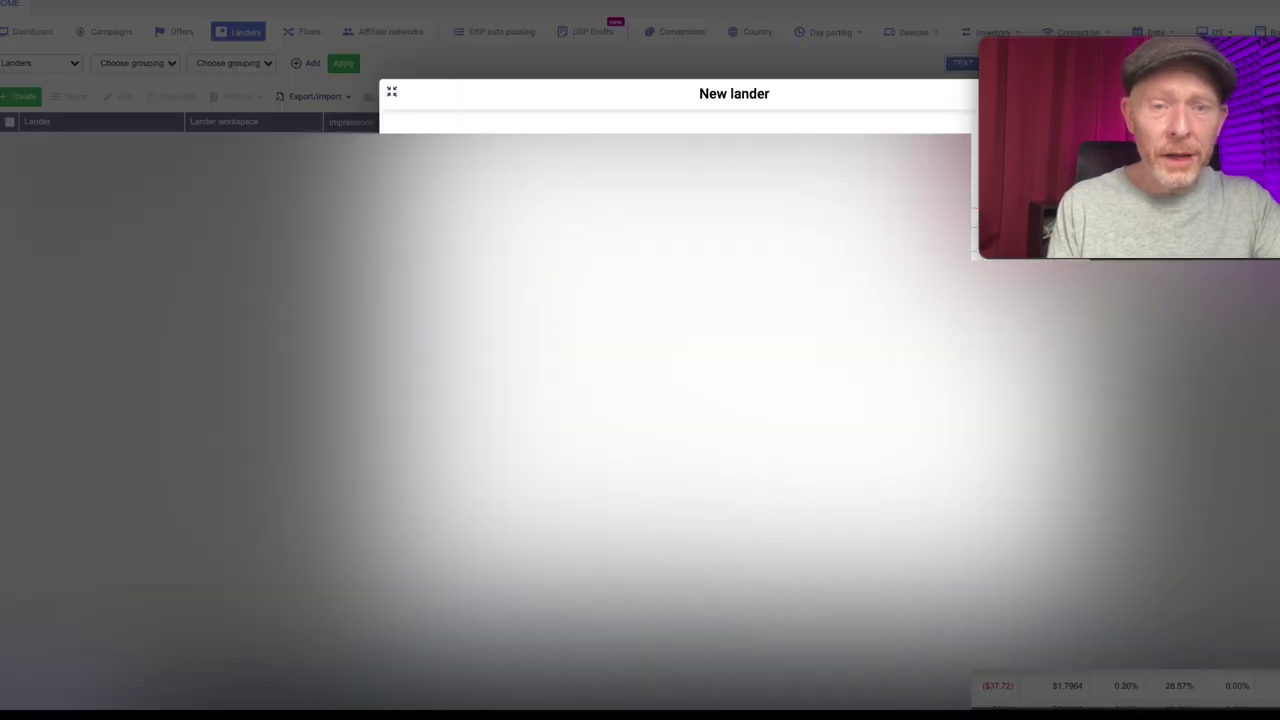
{"action": "left_click", "coordinate": [491, 263]}
{"action": "type", "text": "CERCARE TEST"}
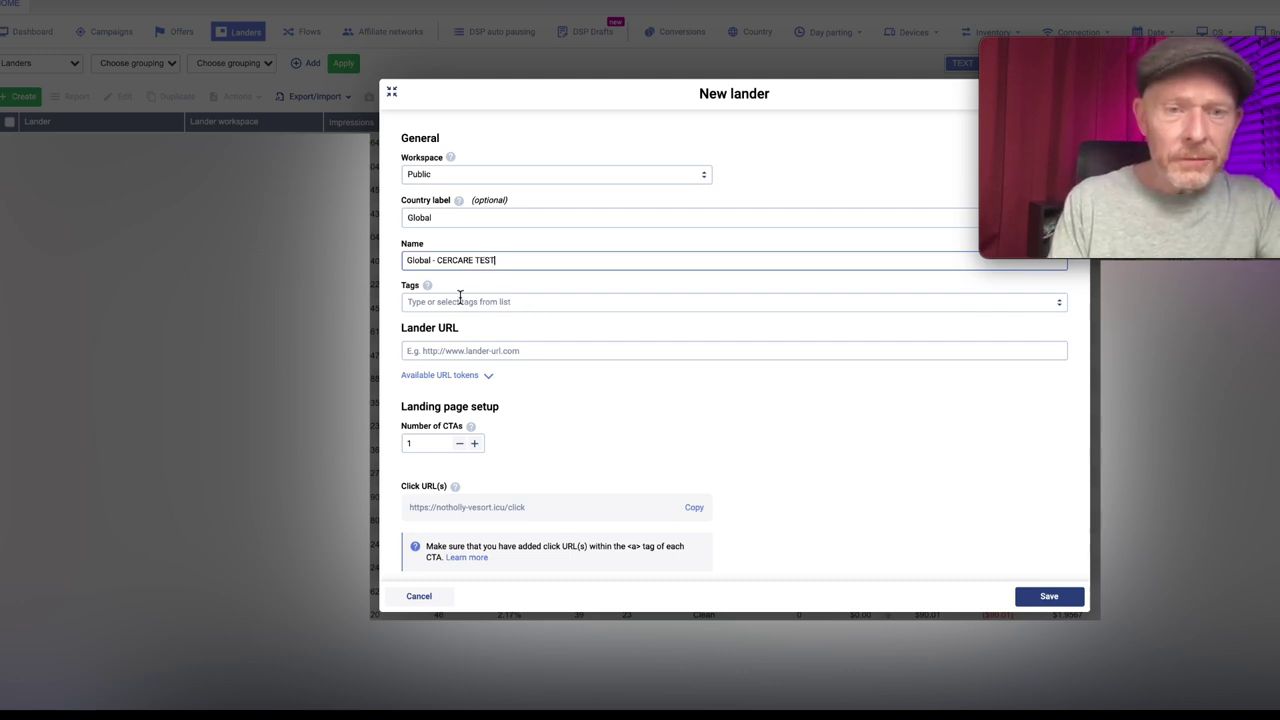
{"action": "left_click", "coordinate": [458, 351]}
{"action": "type", "text": "https://bioenergy.codes/"}
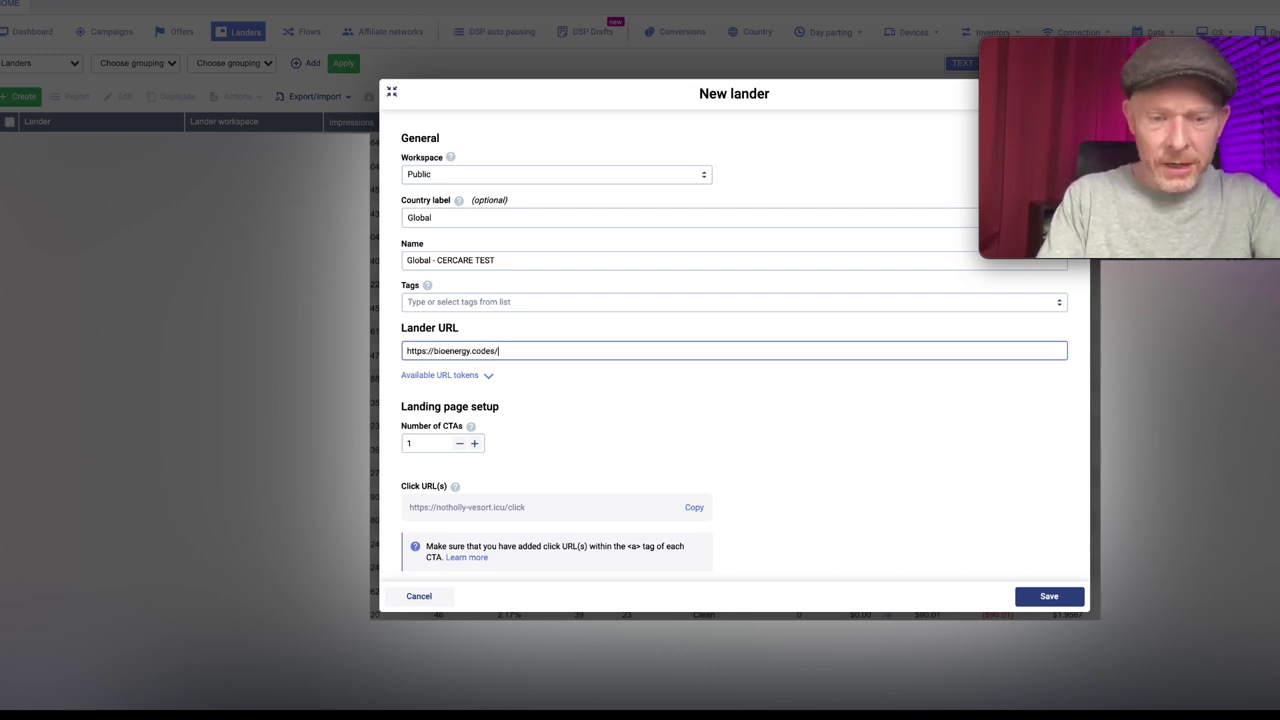
{"action": "type", "text": "test"}
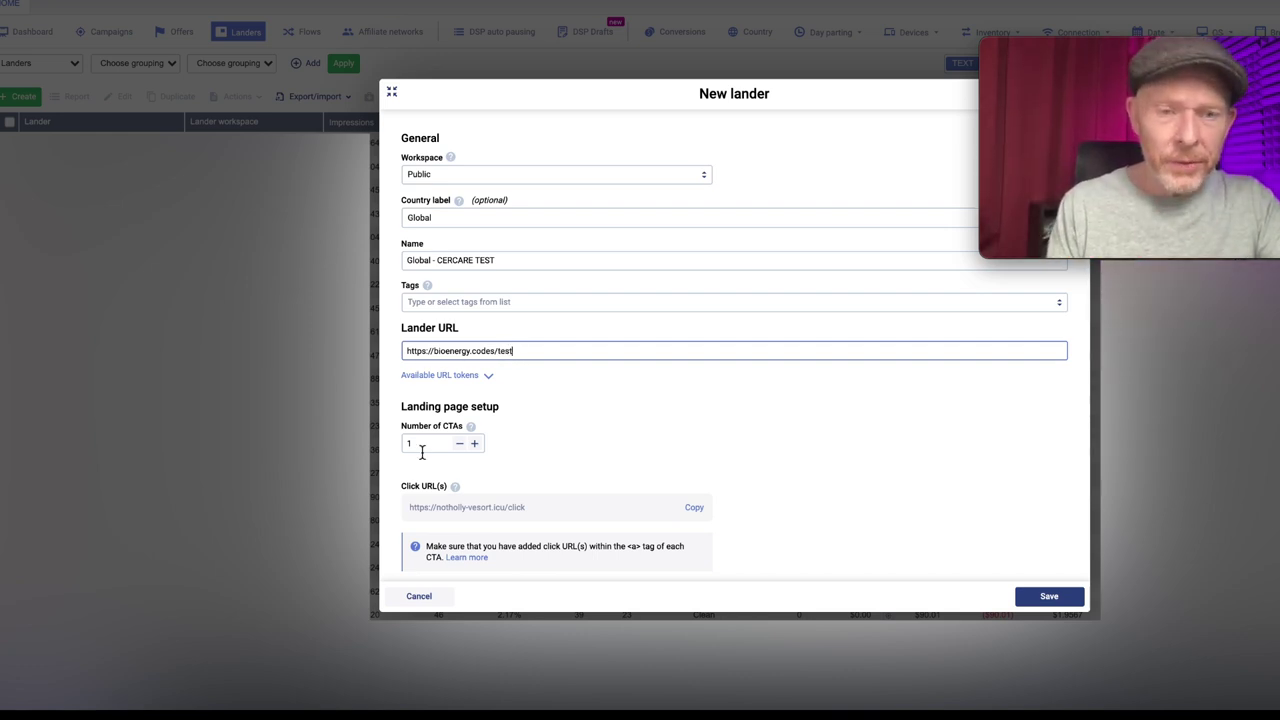
{"action": "scroll", "coordinate": [623, 438], "scroll_direction": "down", "scroll_amount": 3}
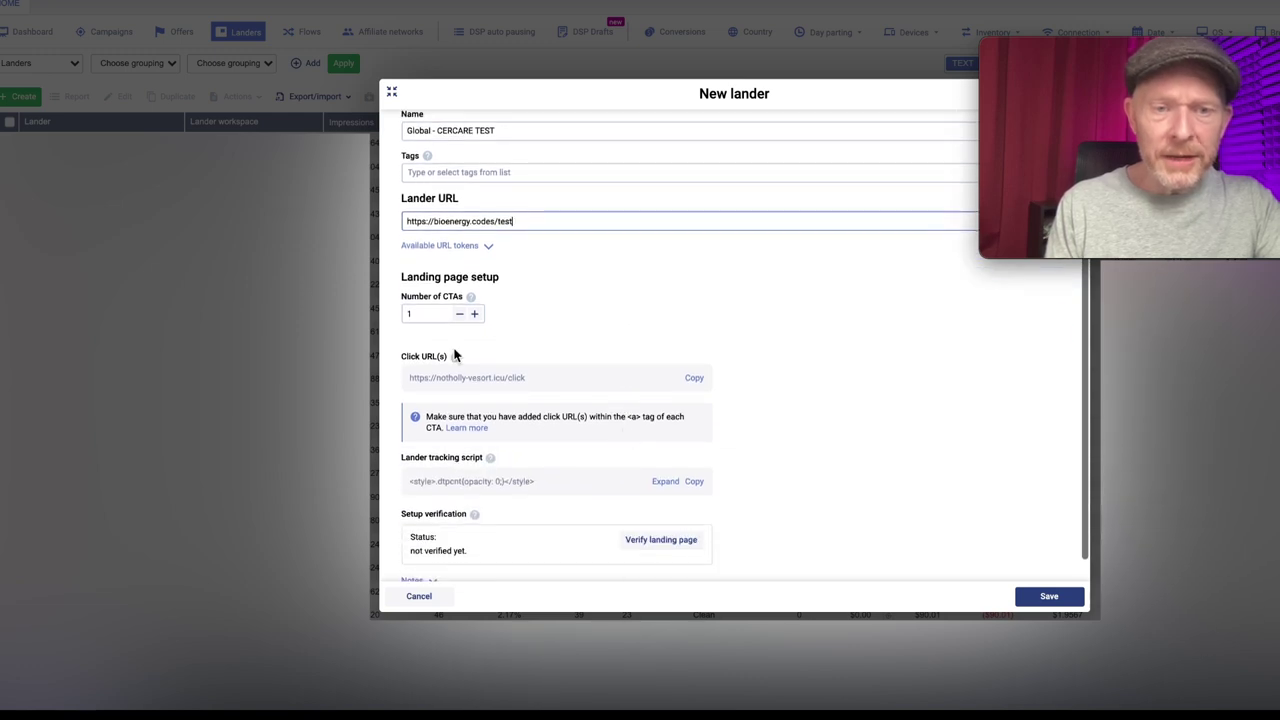
{"action": "left_click", "coordinate": [694, 380]}
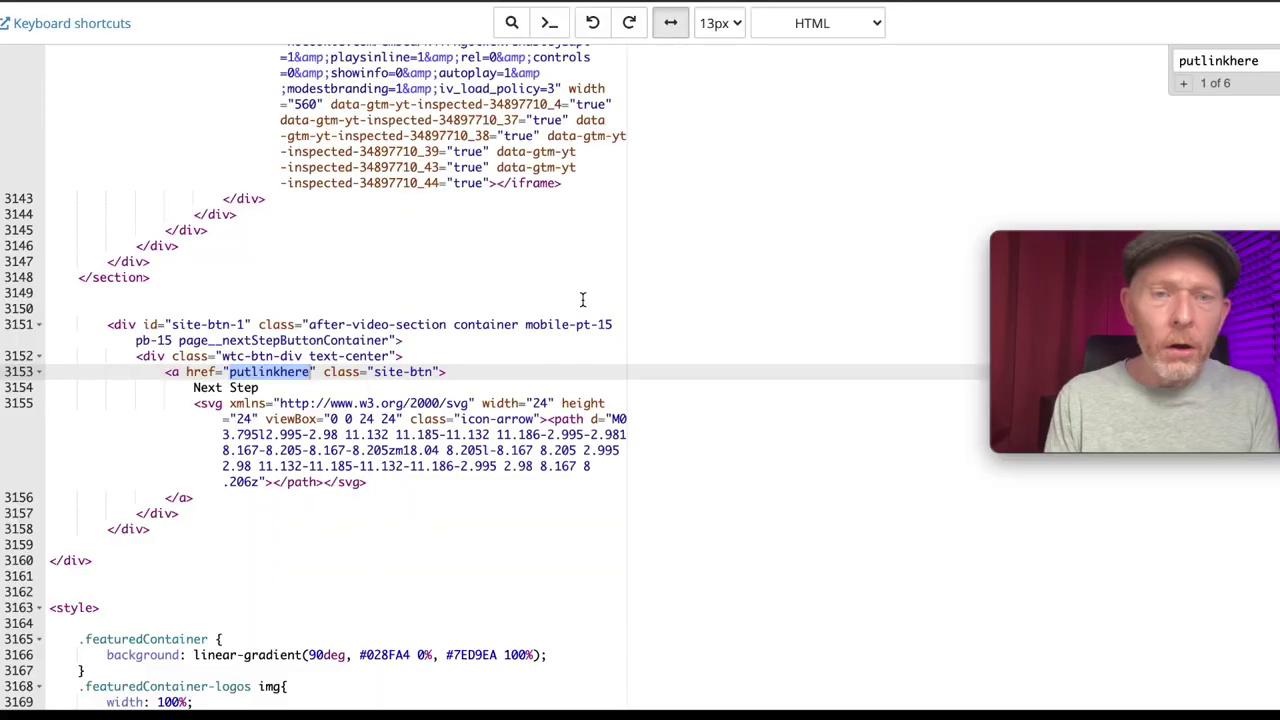
{"action": "scroll", "coordinate": [582, 290], "scroll_direction": "up", "scroll_amount": 10}
{"action": "scroll", "coordinate": [582, 288], "scroll_direction": "up", "scroll_amount": 20}
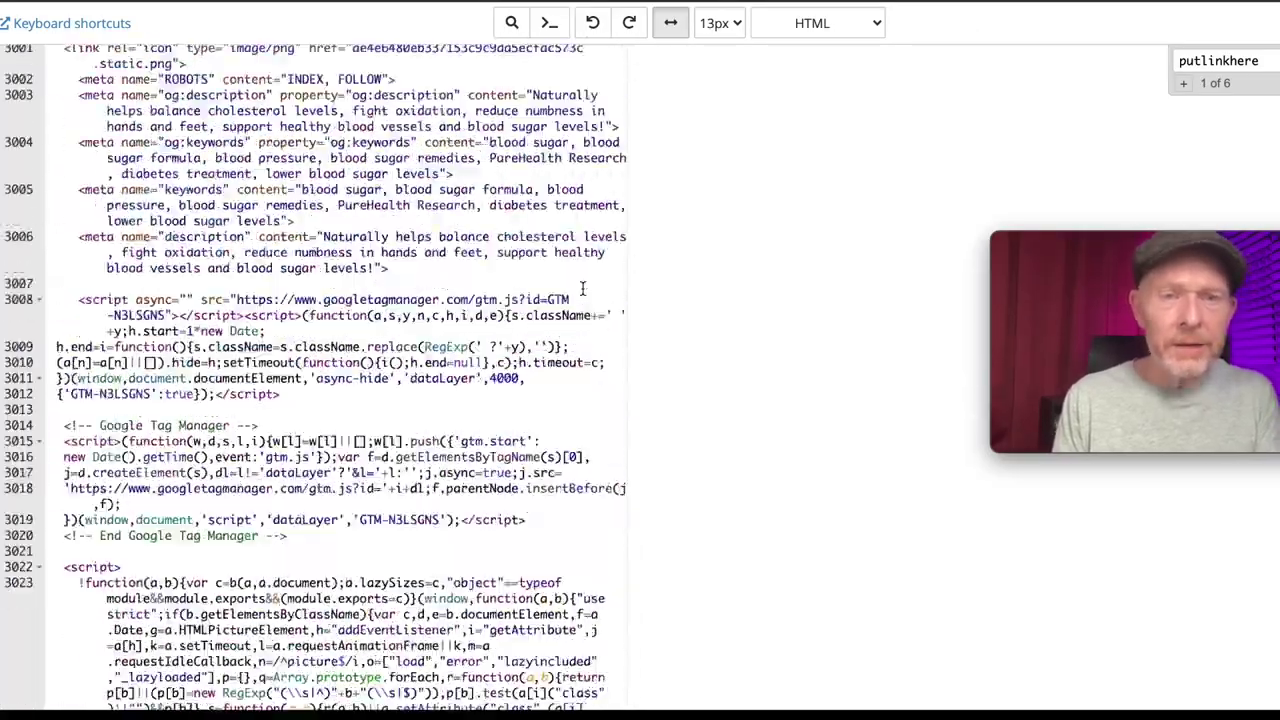
{"action": "scroll", "coordinate": [582, 288], "scroll_direction": "up", "scroll_amount": 20}
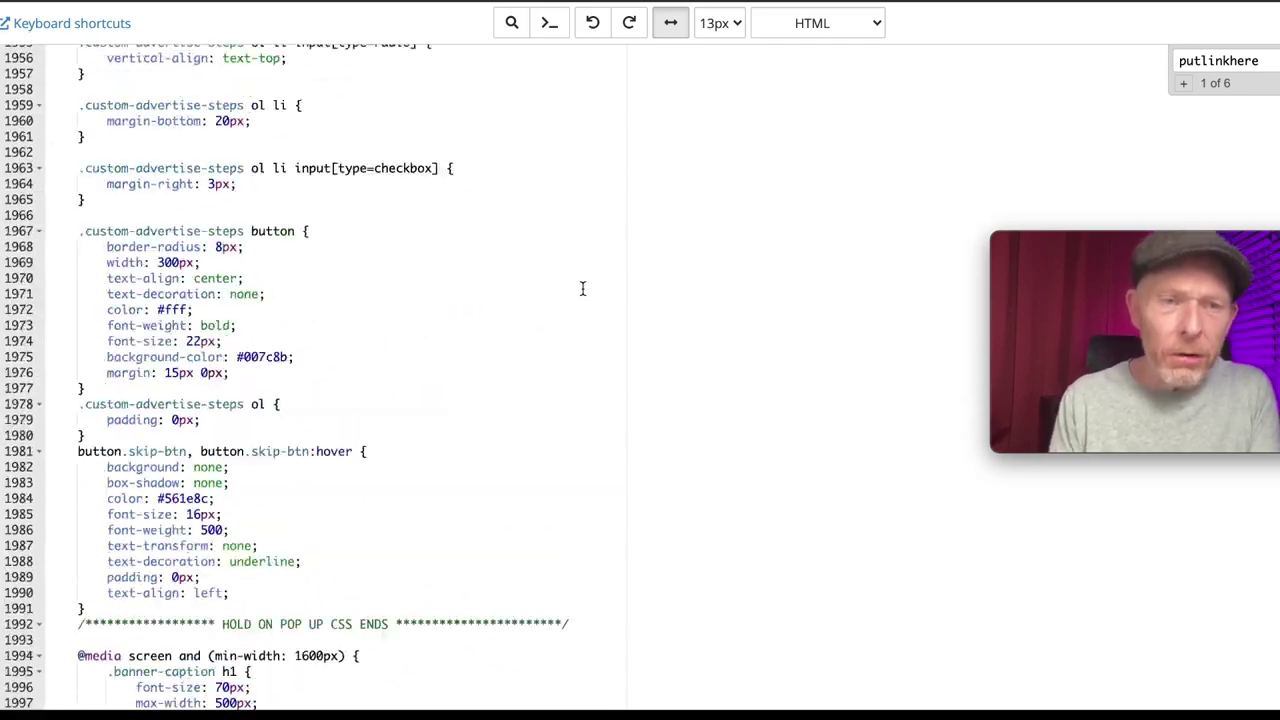
{"action": "scroll", "coordinate": [582, 289], "scroll_direction": "up", "scroll_amount": 20}
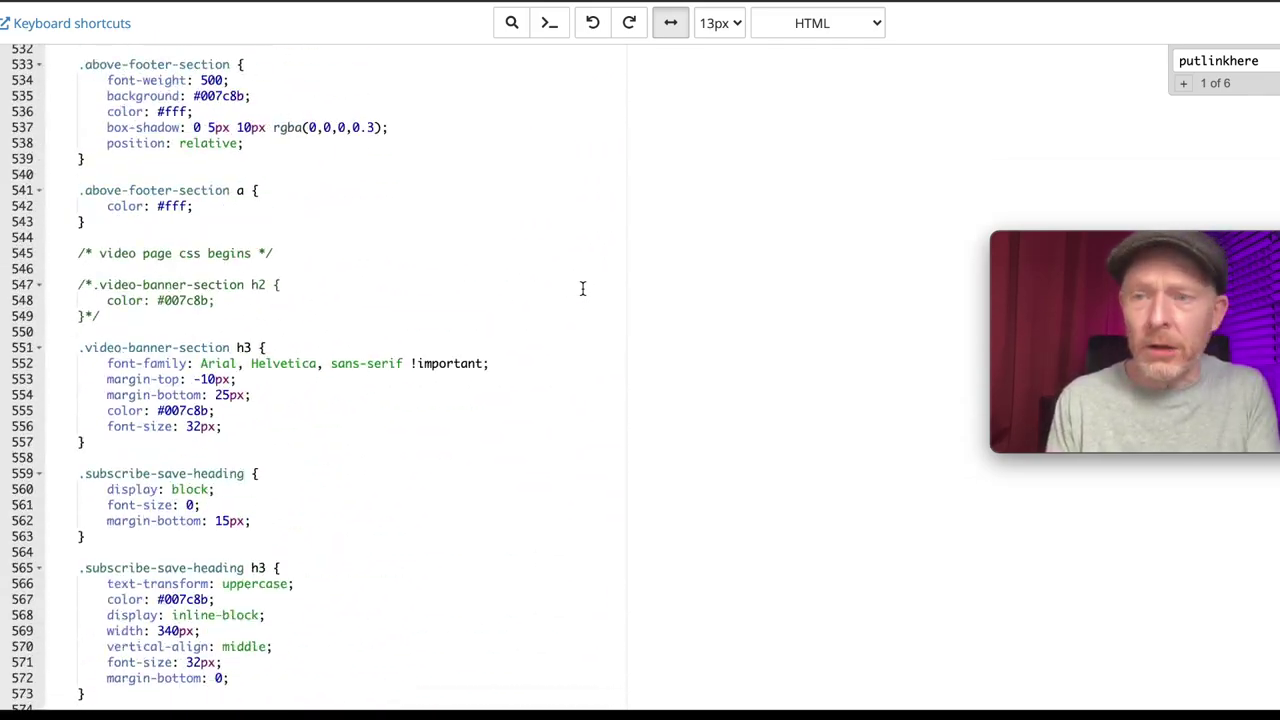
{"action": "scroll", "coordinate": [582, 288], "scroll_direction": "up", "scroll_amount": 2}
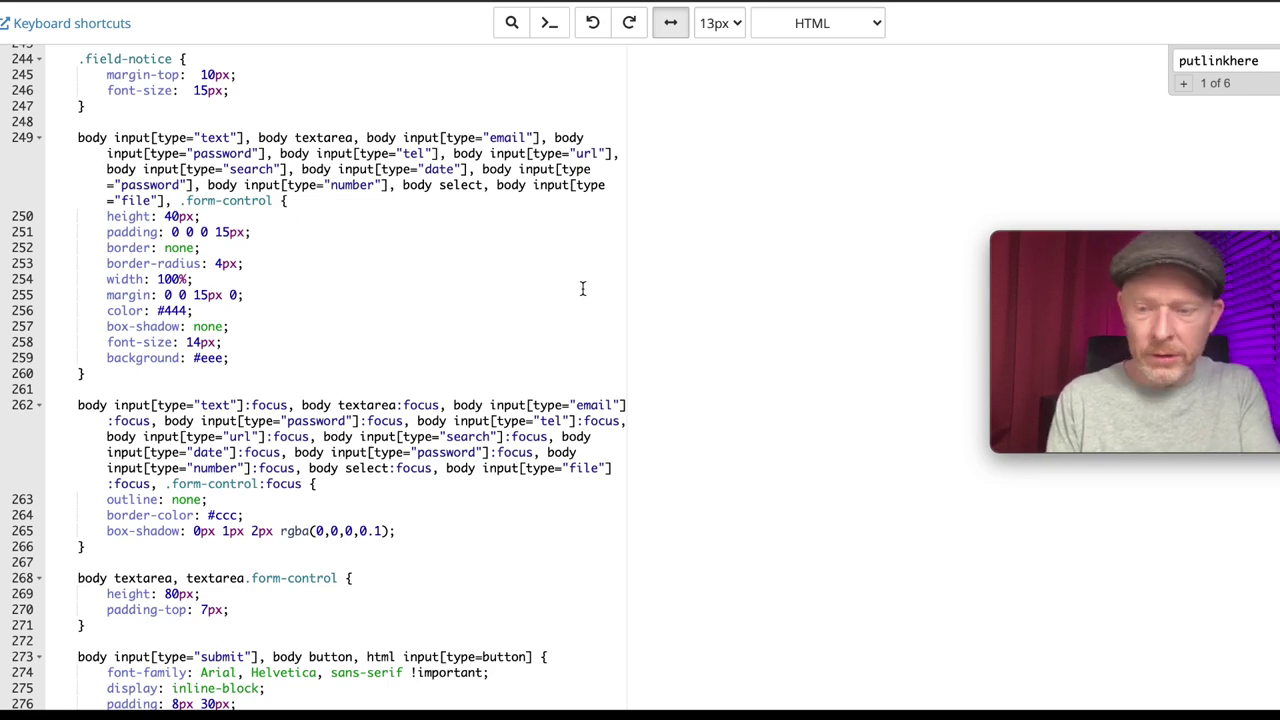
{"action": "left_click", "coordinate": [582, 288]}
{"action": "key", "text": "ctrl+Home"}
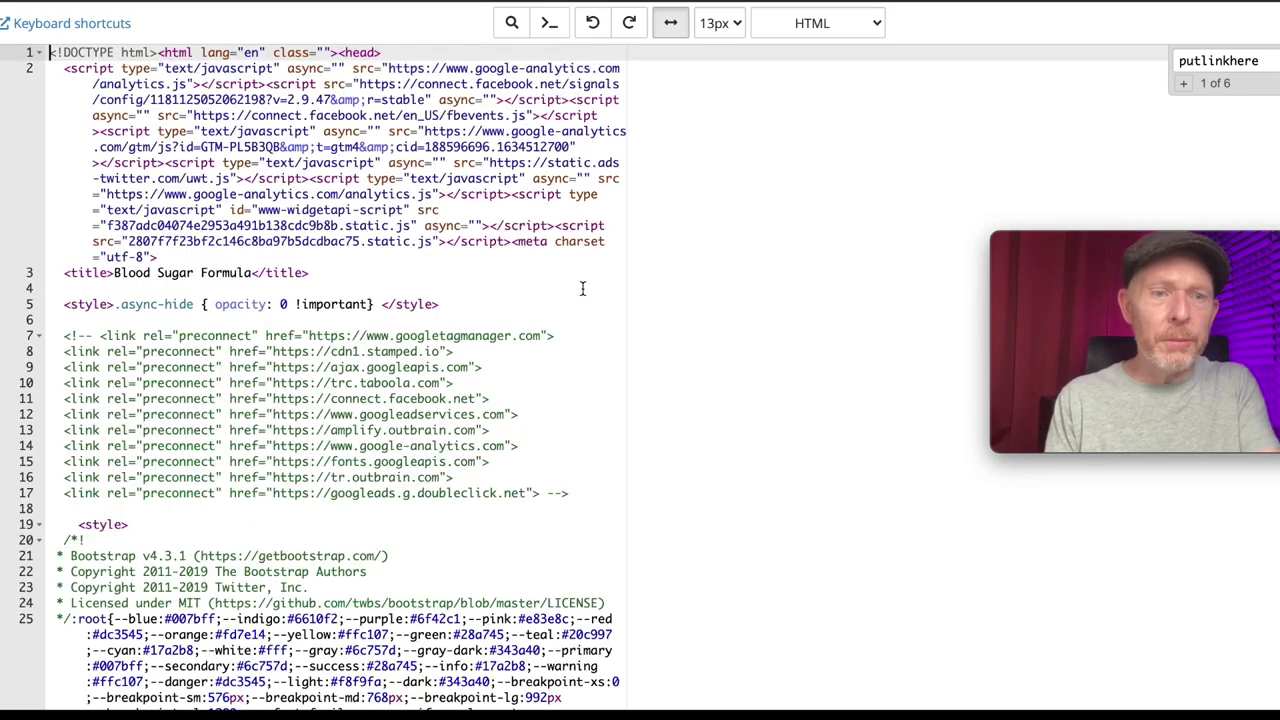
{"action": "left_click", "coordinate": [1268, 56]}
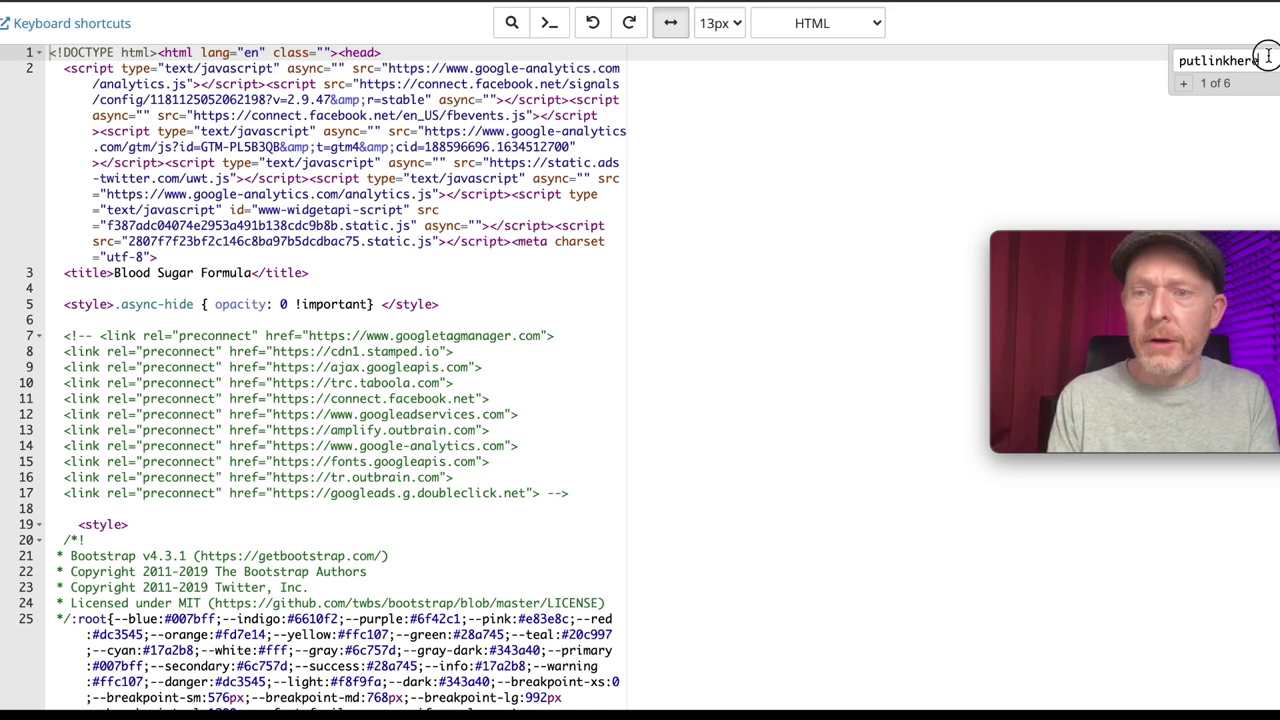
{"action": "left_click", "coordinate": [1181, 88]}
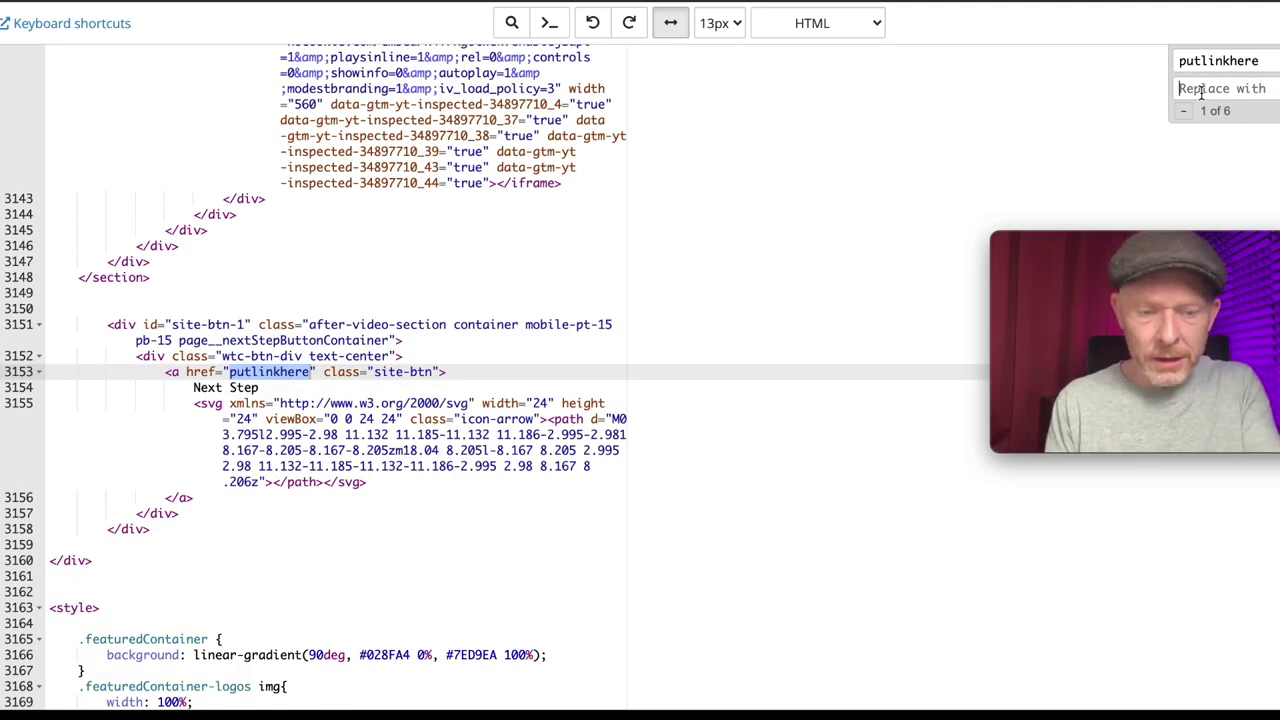
{"action": "key", "text": "ctrl+v"}
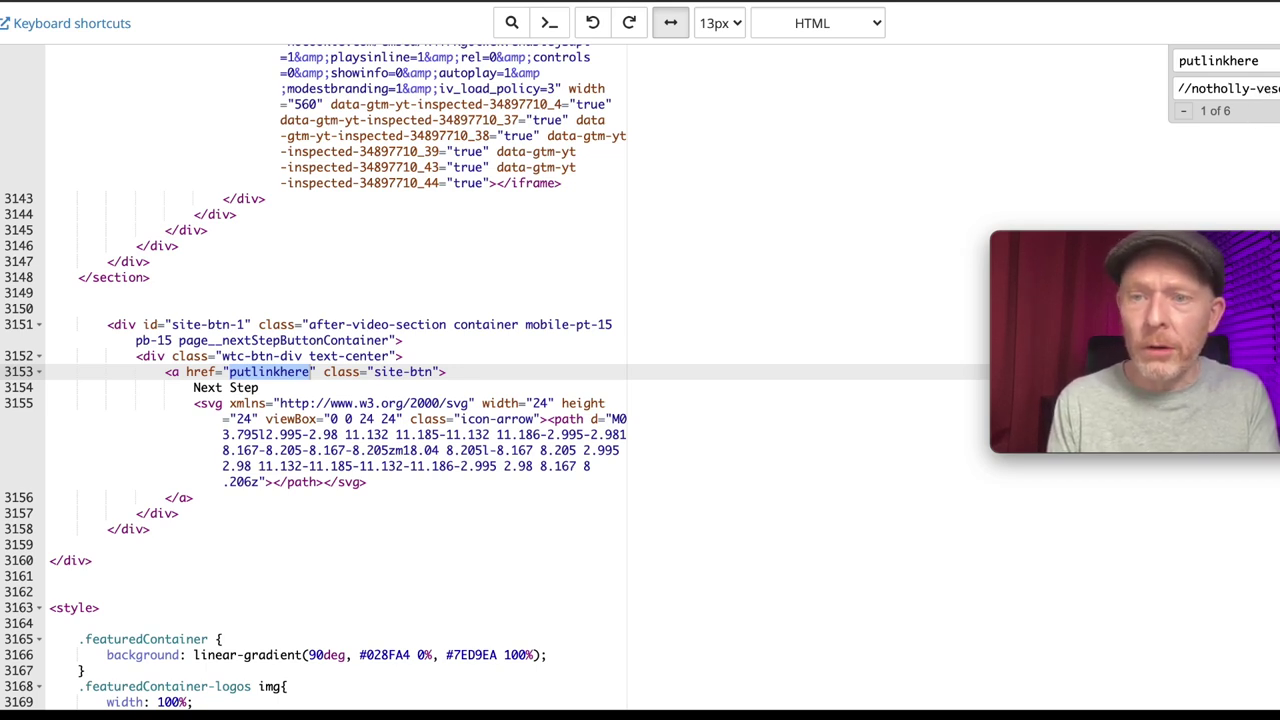
{"action": "key", "text": "Return"}
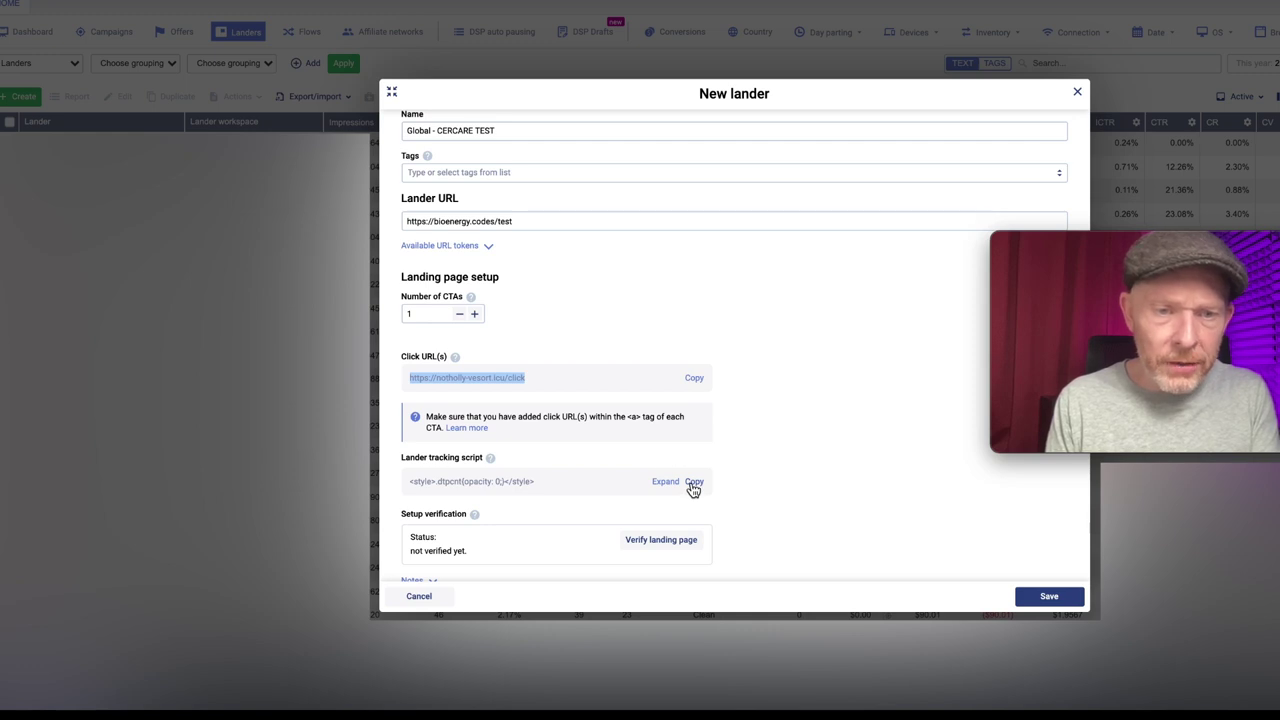
- Copy the lander tracking script, insert it directly before the closing </head> tag in the landing page HTML, and save the file
{"action": "left_click", "coordinate": [694, 484]}
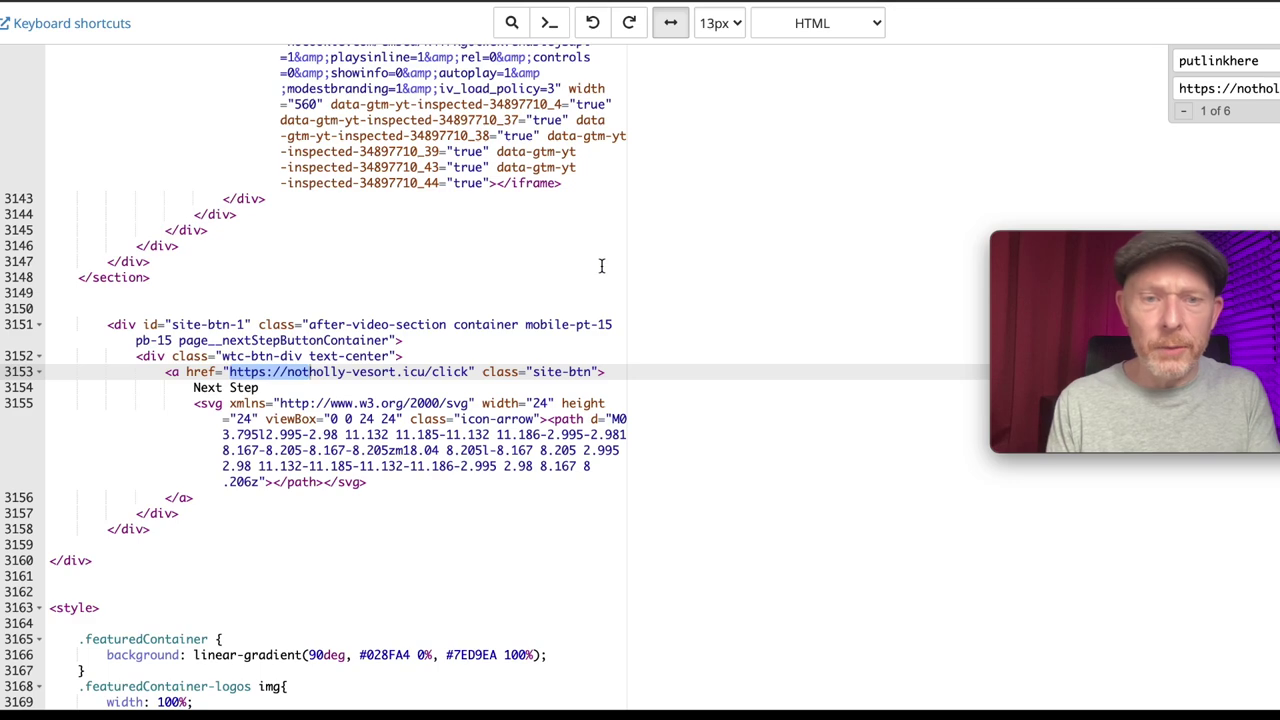
{"action": "left_click", "coordinate": [601, 265]}
{"action": "key", "text": "ctrl+Home"}
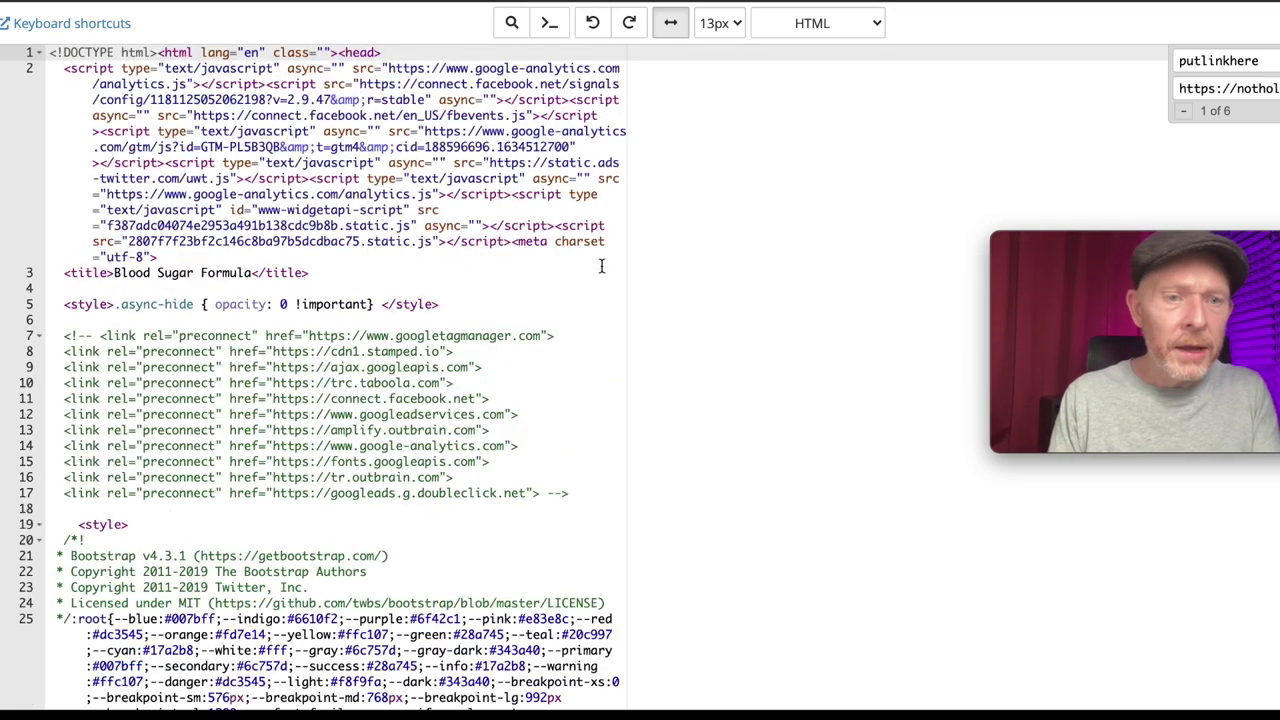
{"action": "key", "text": "ctrl+f"}
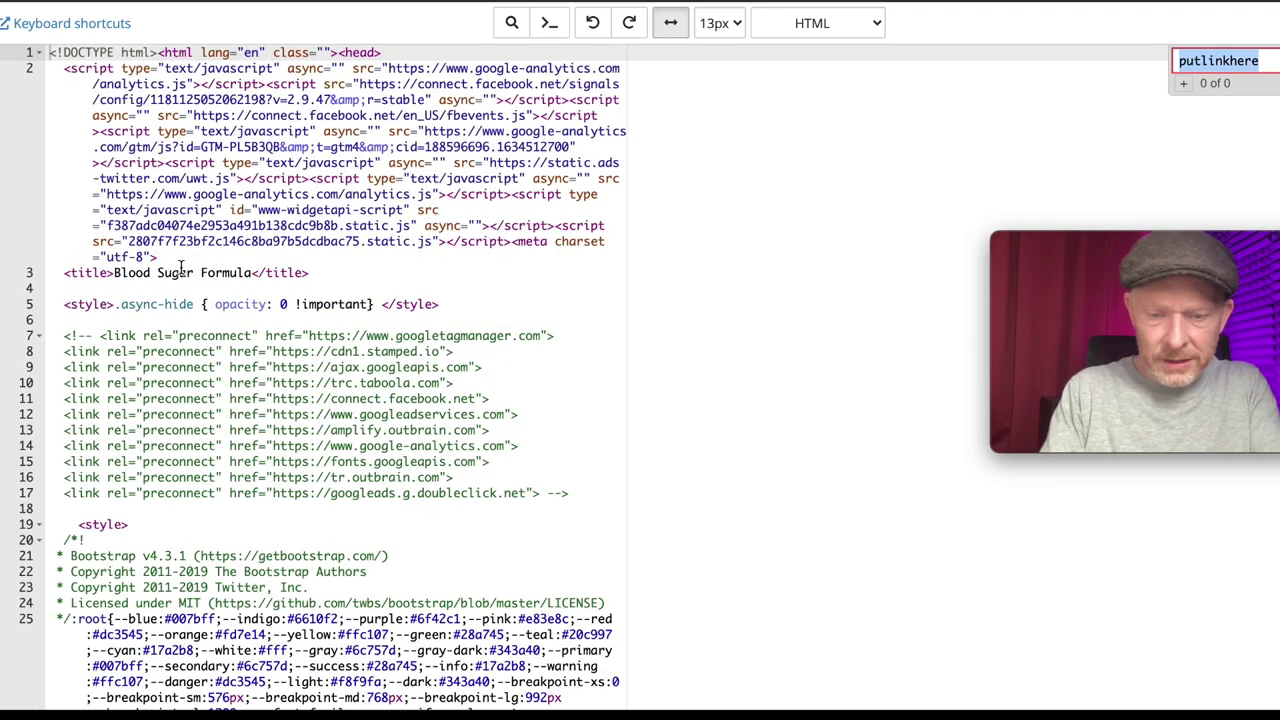
{"action": "type", "text": "<a/head"}
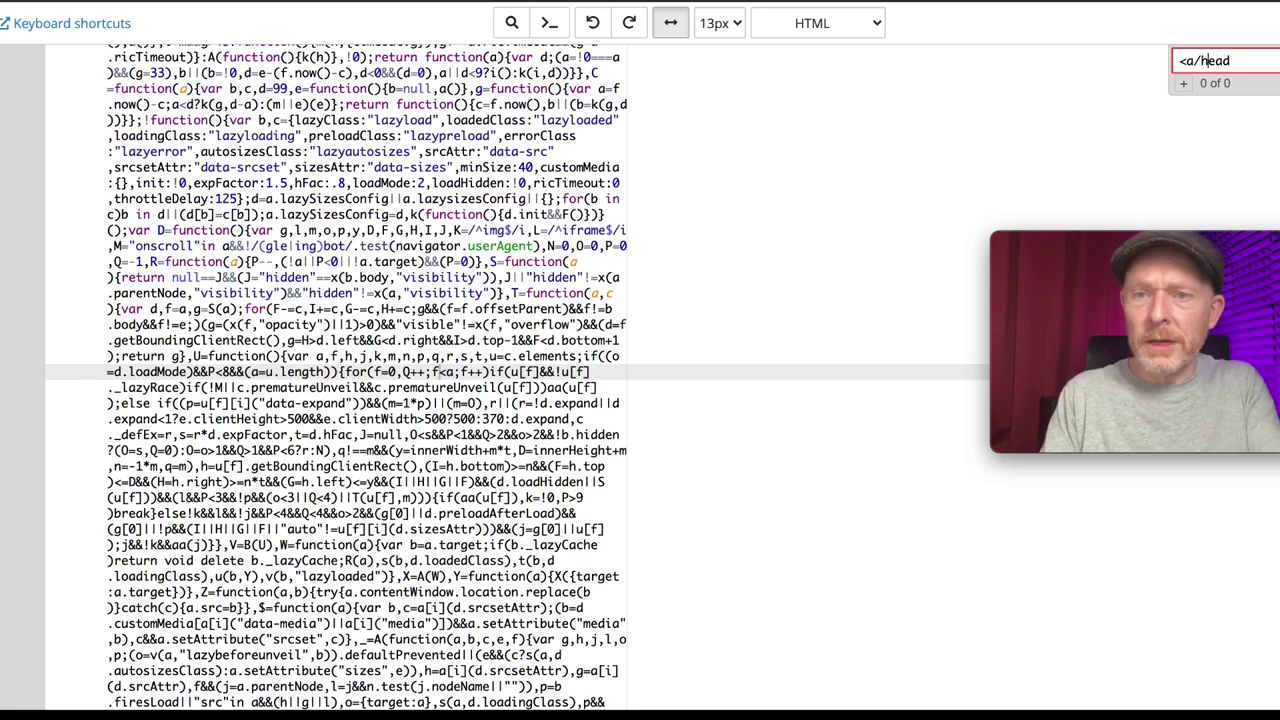
{"action": "key", "text": "BackSpace"}
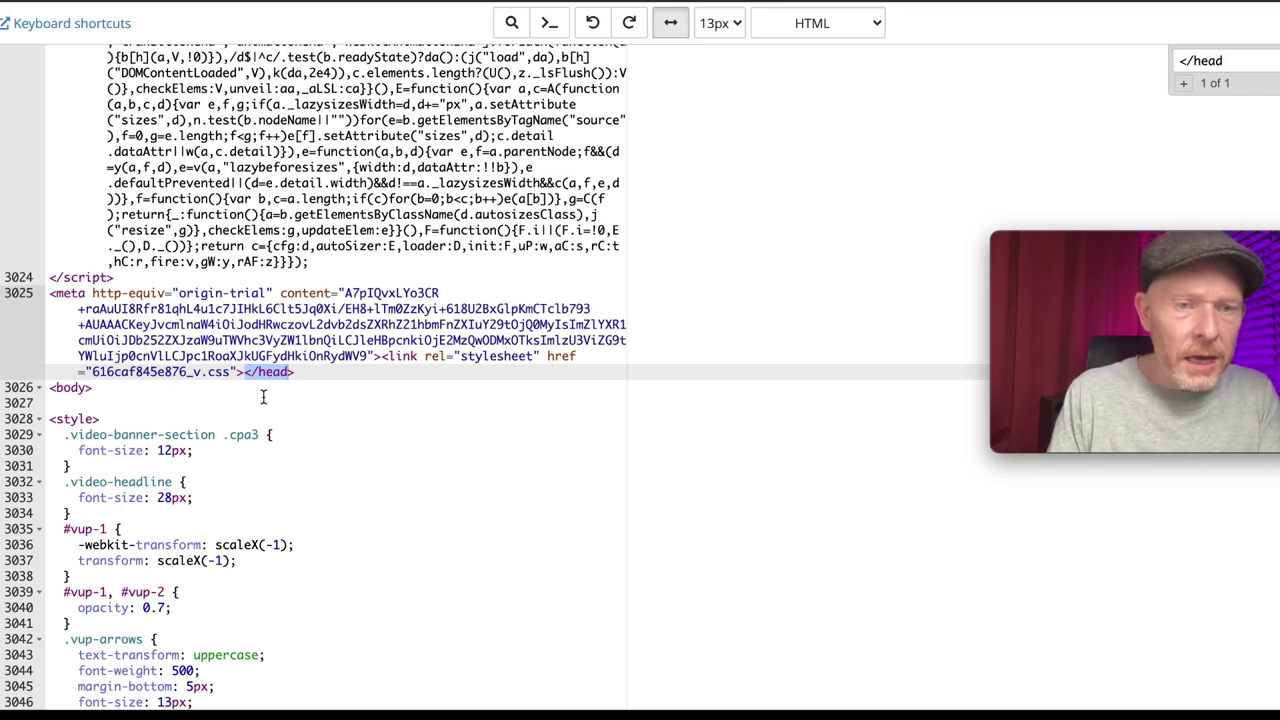
{"action": "left_click", "coordinate": [244, 371]}
{"action": "key", "text": "ctrl+v"}
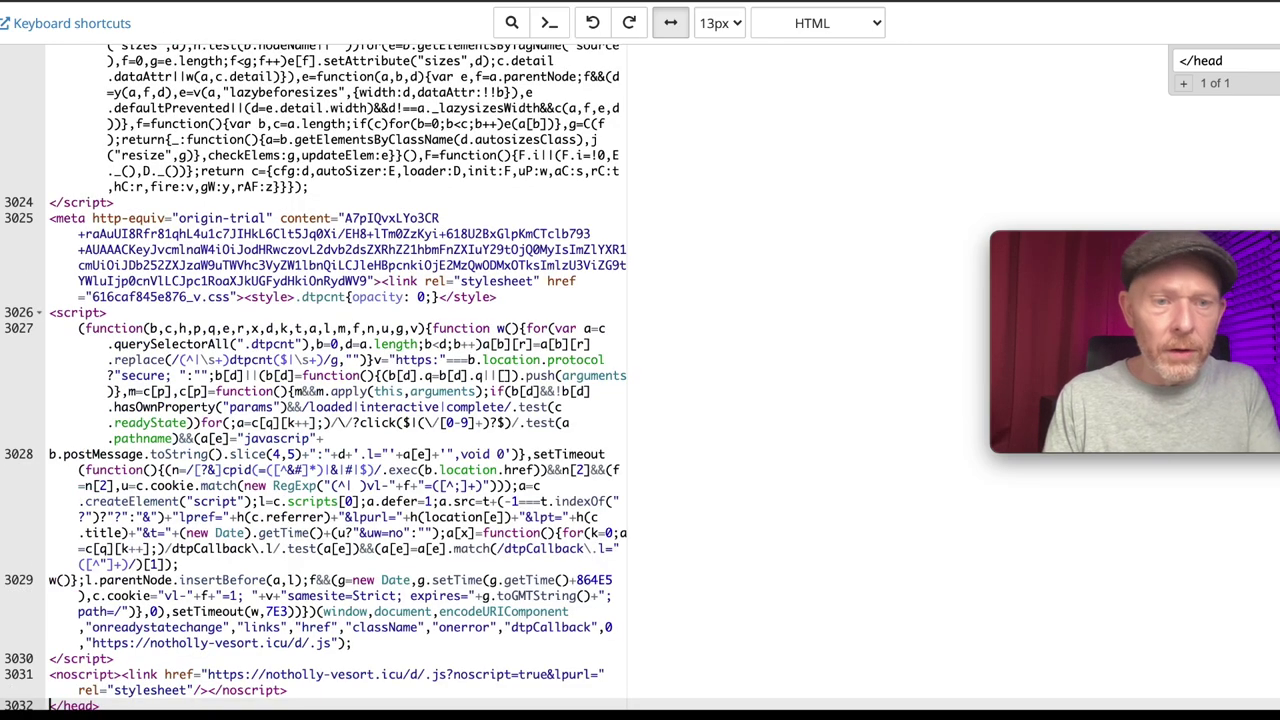
{"action": "scroll", "coordinate": [797, 451], "scroll_direction": "up", "scroll_amount": 3}
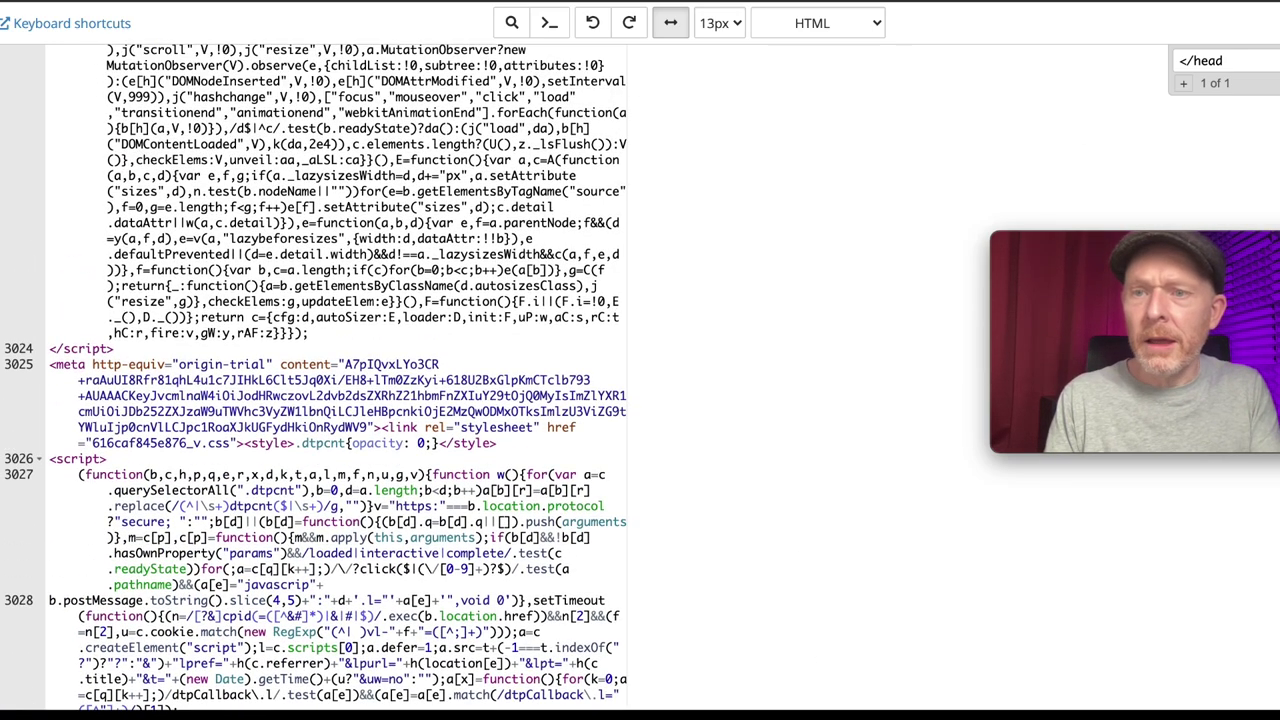
{"action": "key", "text": "ctrl+s"}
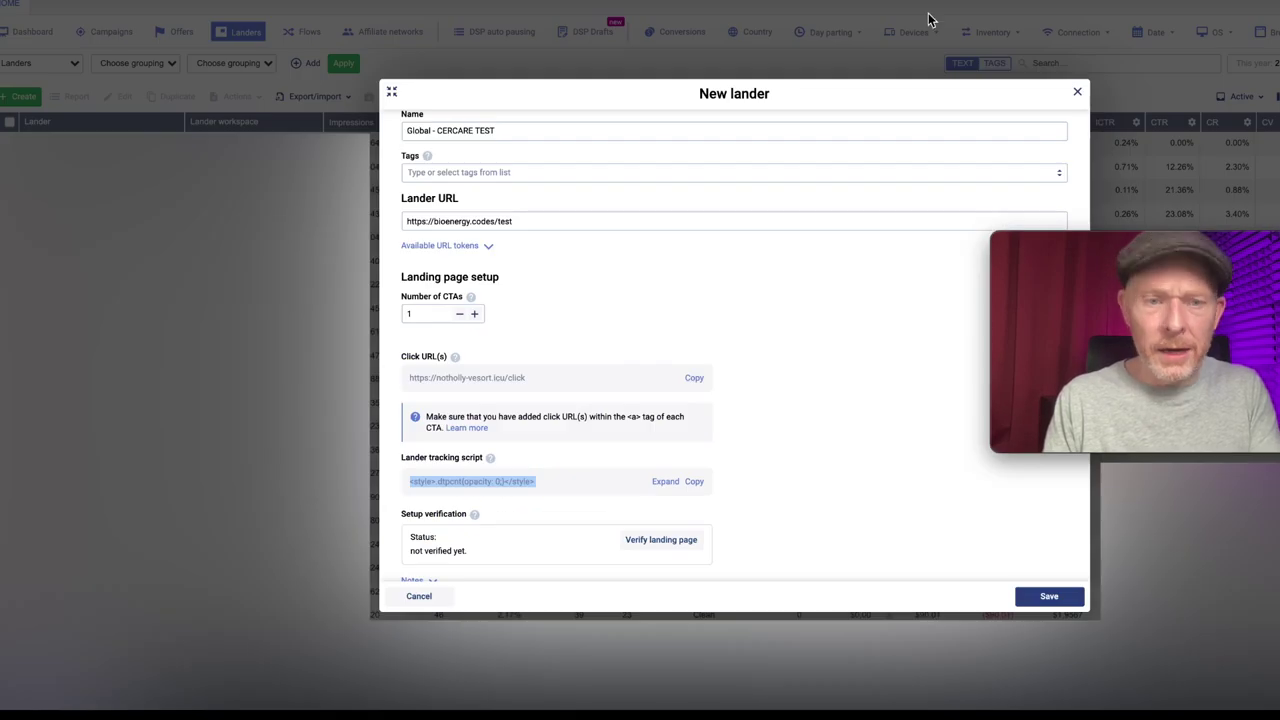
- Verify the landing page setup in the tracker and save the new lander
{"action": "scroll", "coordinate": [744, 516], "scroll_direction": "down", "scroll_amount": 1}
{"action": "left_click", "coordinate": [663, 514]}
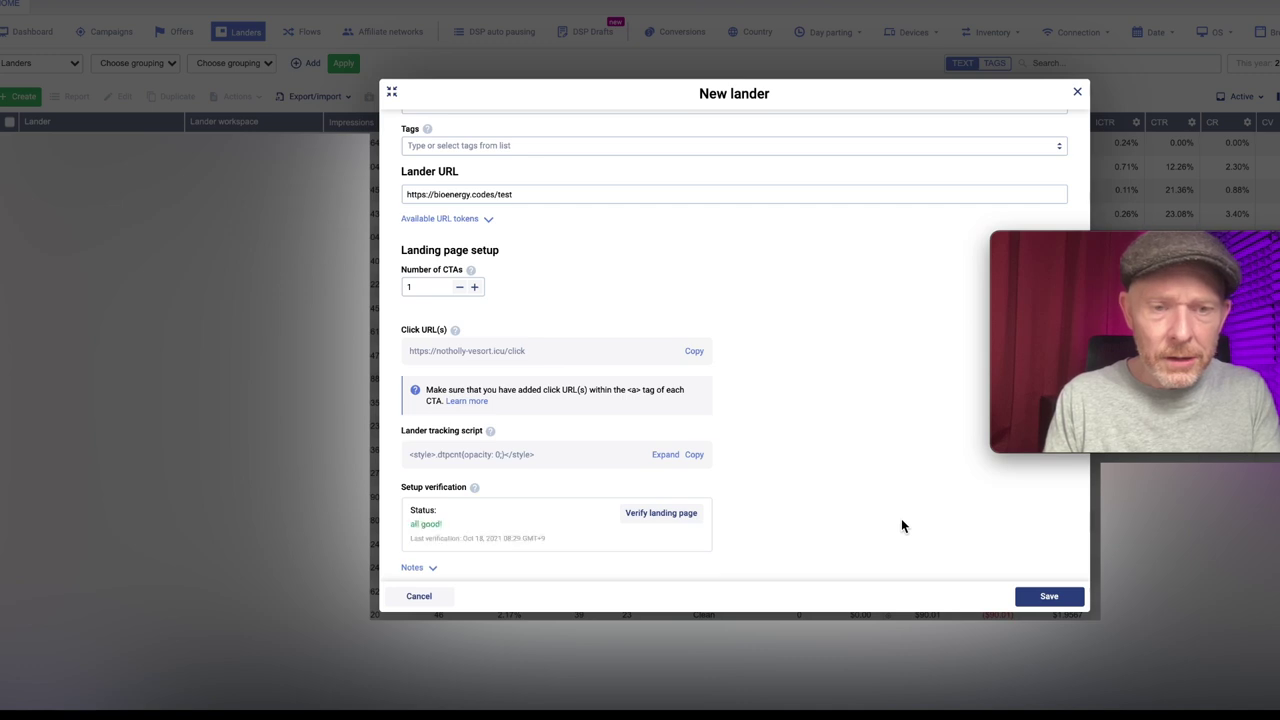
{"action": "left_click", "coordinate": [1038, 597]}
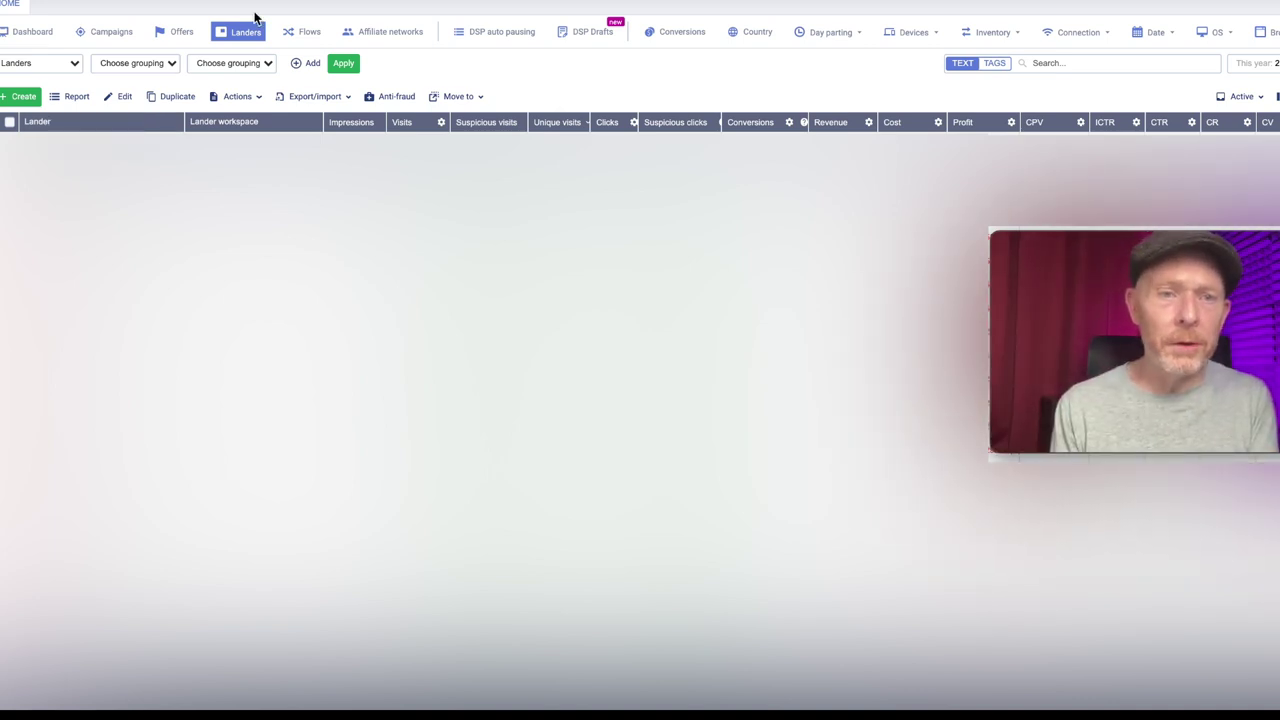
- Create a new flow in the tracker with the Global country tag and name it CERACARE TEST
{"action": "left_click", "coordinate": [298, 31]}
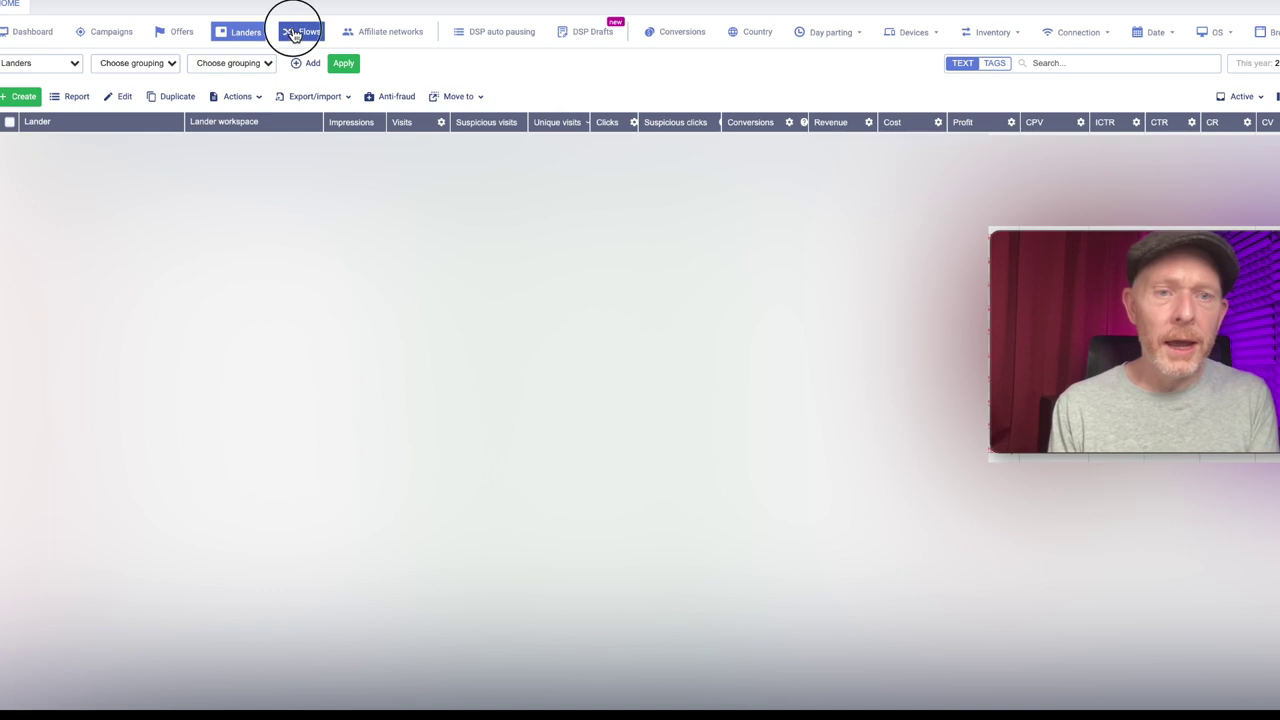
{"action": "left_click", "coordinate": [24, 96]}
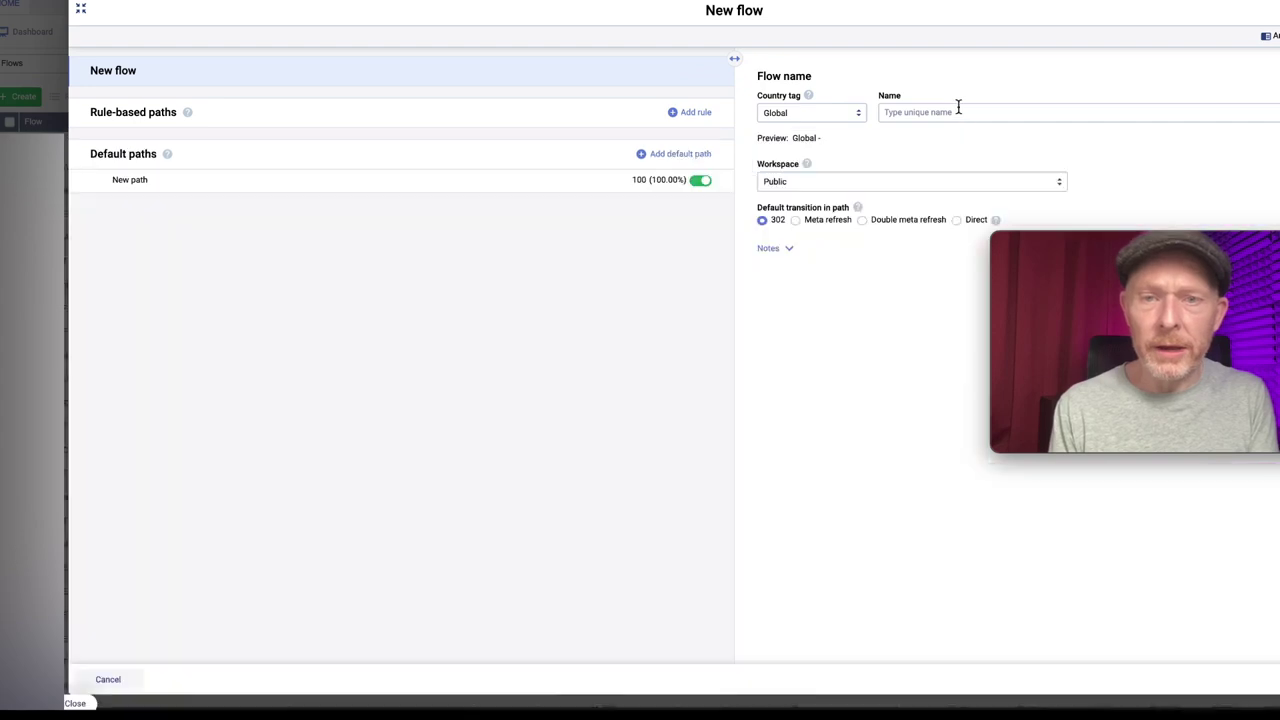
{"action": "left_click", "coordinate": [957, 112]}
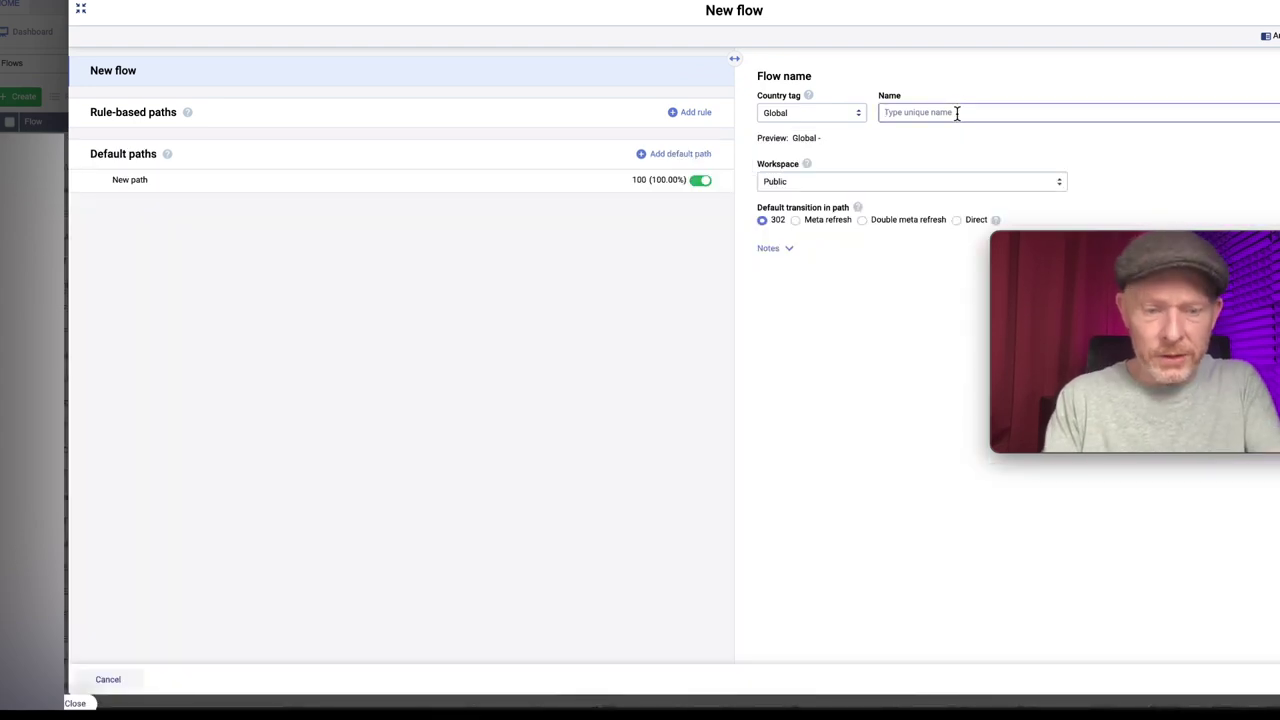
{"action": "type", "text": "CERACARE TEST"}
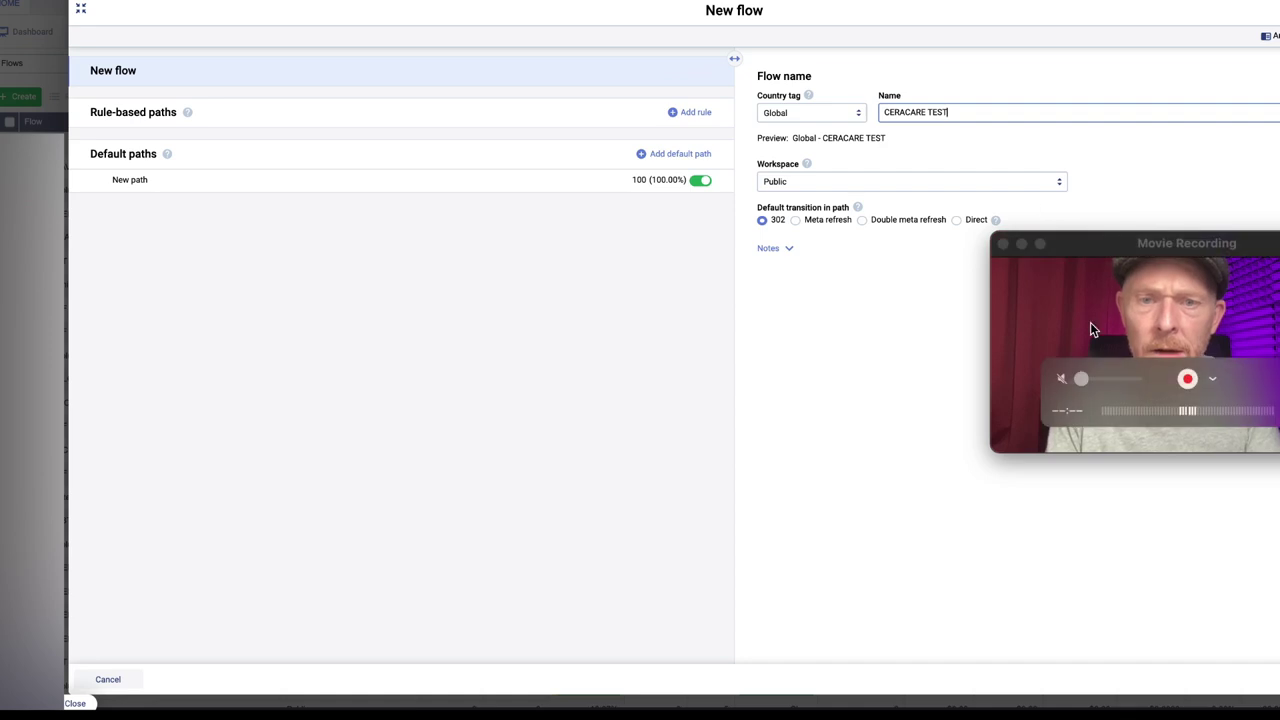
{"action": "key", "text": "Return"}
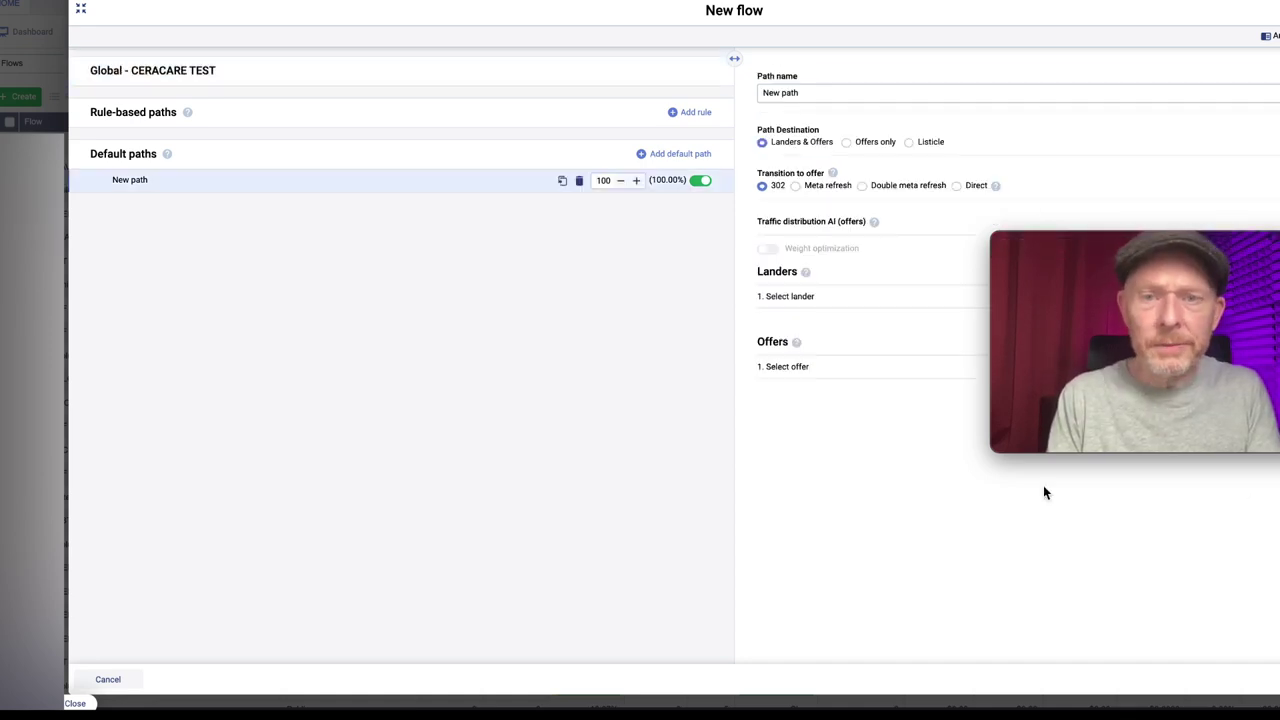
- Assign the Global - CERCARE TEST lander and the Global - CERACARE TEST offer to the flow's default path
{"action": "left_click", "coordinate": [828, 296]}
{"action": "left_click", "coordinate": [828, 296]}
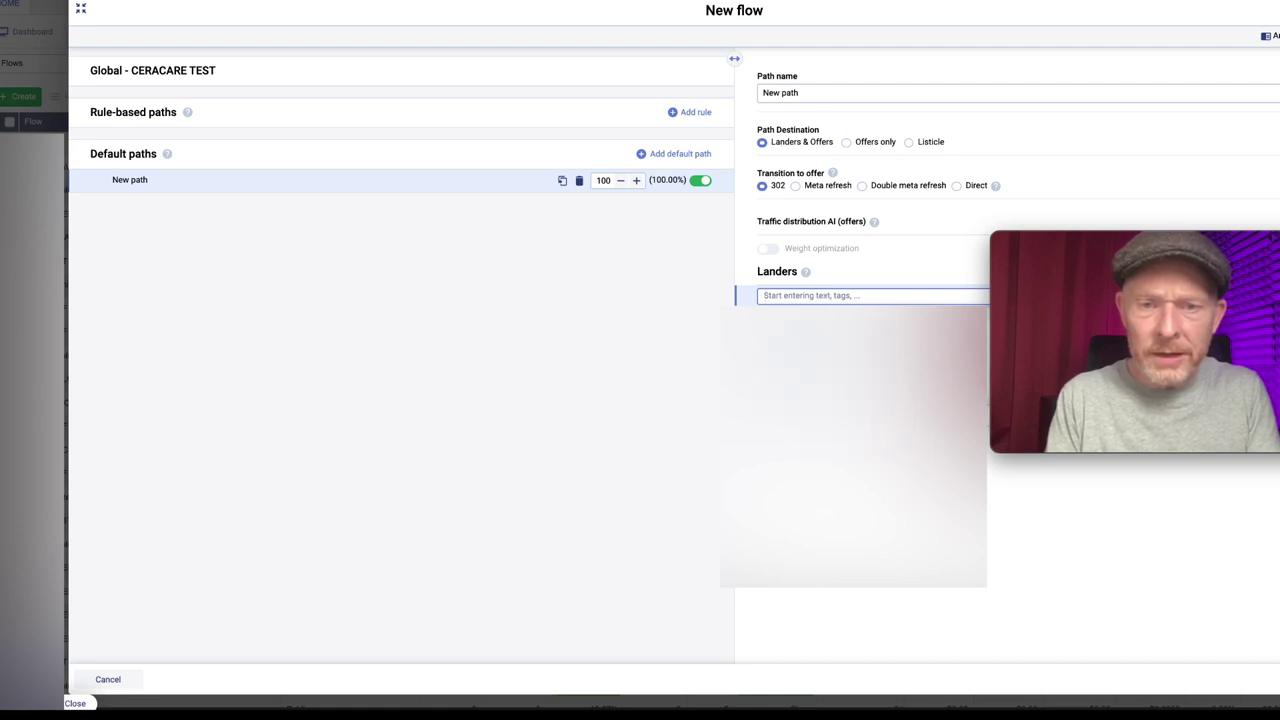
{"action": "left_click", "coordinate": [848, 370]}
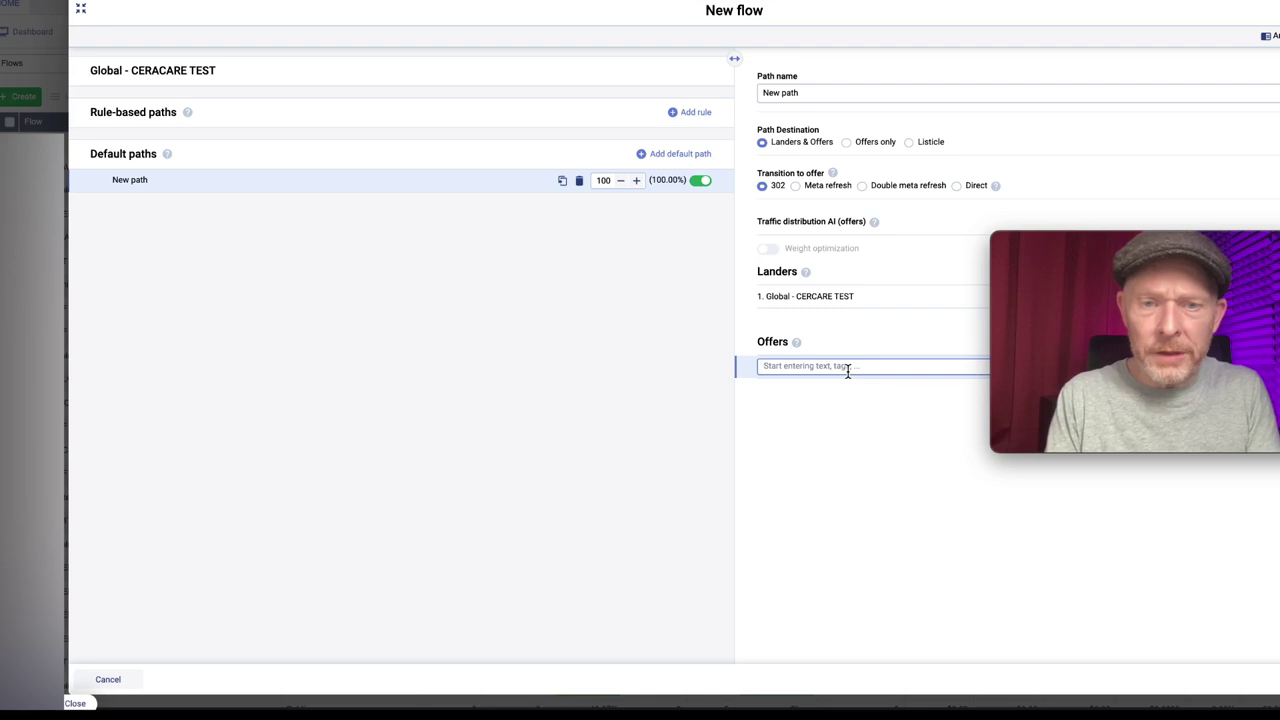
{"action": "left_click", "coordinate": [848, 368]}
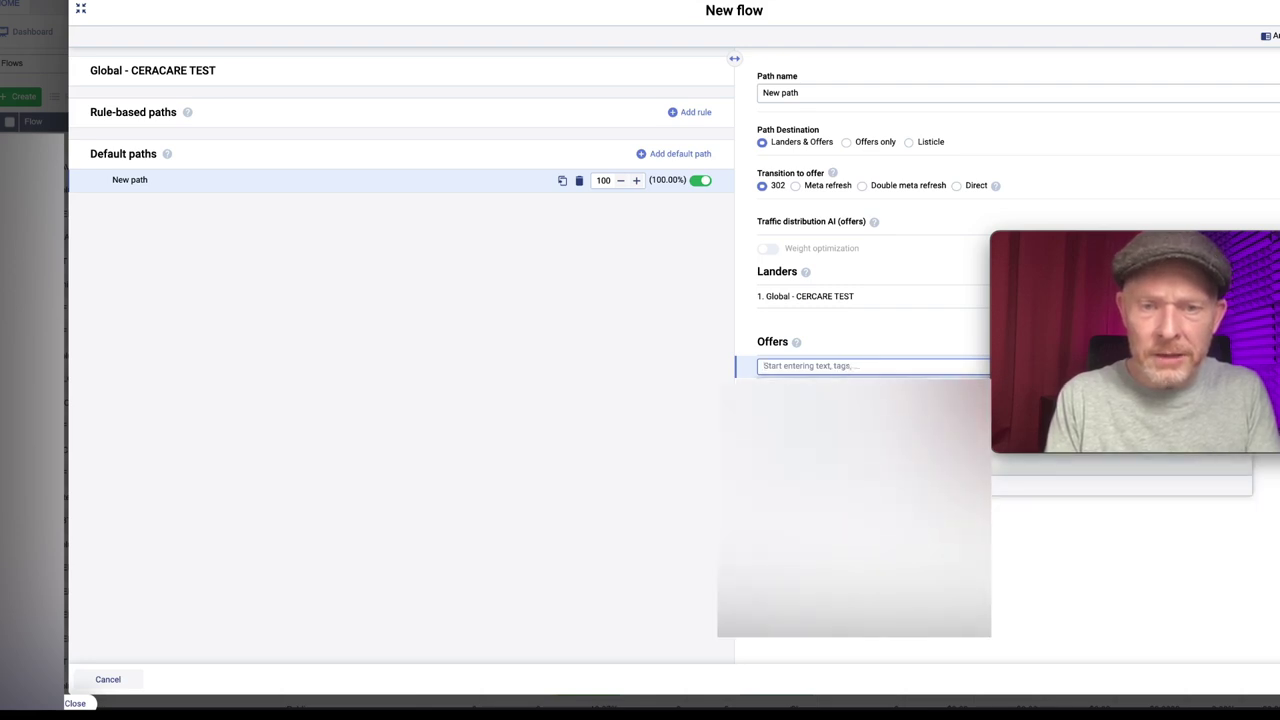
{"action": "left_click", "coordinate": [790, 455]}
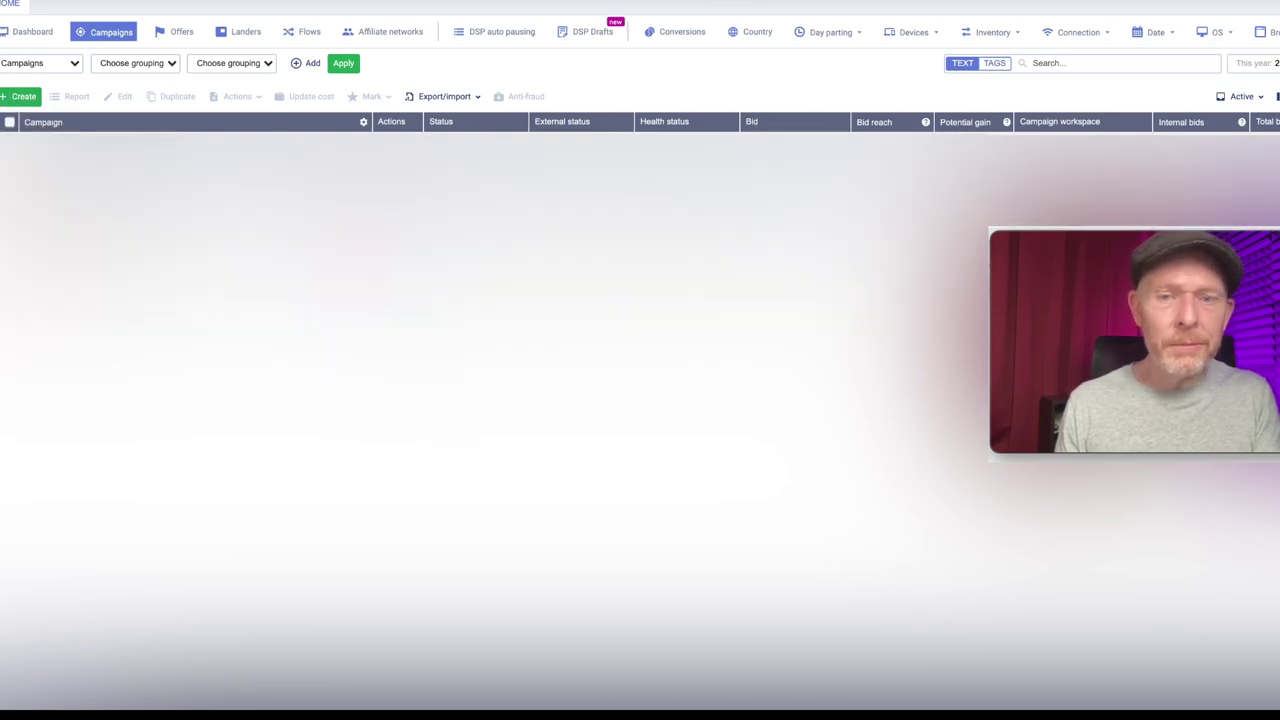
- Create a new campaign of the Native type and choose RevContent as its ad exchange
{"action": "left_click", "coordinate": [23, 96]}
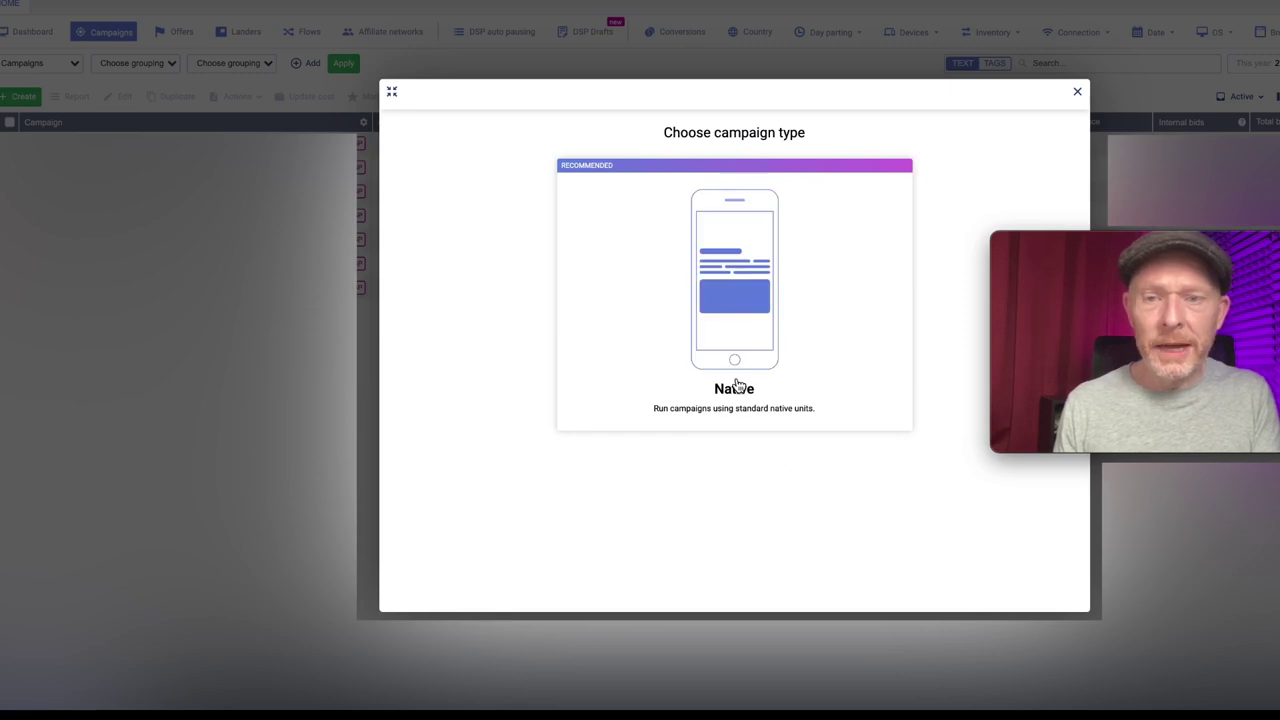
{"action": "left_click", "coordinate": [739, 385]}
{"action": "left_click_drag", "start_coordinate": [1116, 240], "coordinate": [1128, 52]}
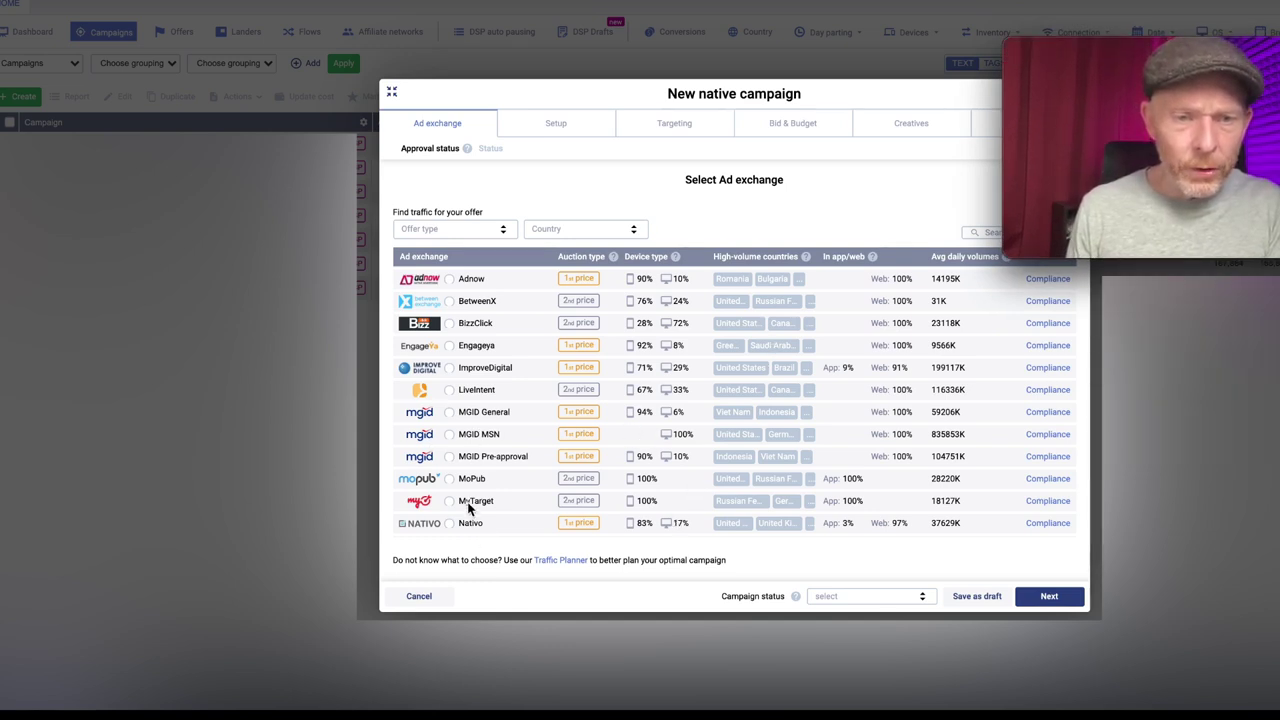
{"action": "scroll", "coordinate": [468, 507], "scroll_direction": "down", "scroll_amount": 5}
{"action": "scroll", "coordinate": [468, 507], "scroll_direction": "down", "scroll_amount": 3}
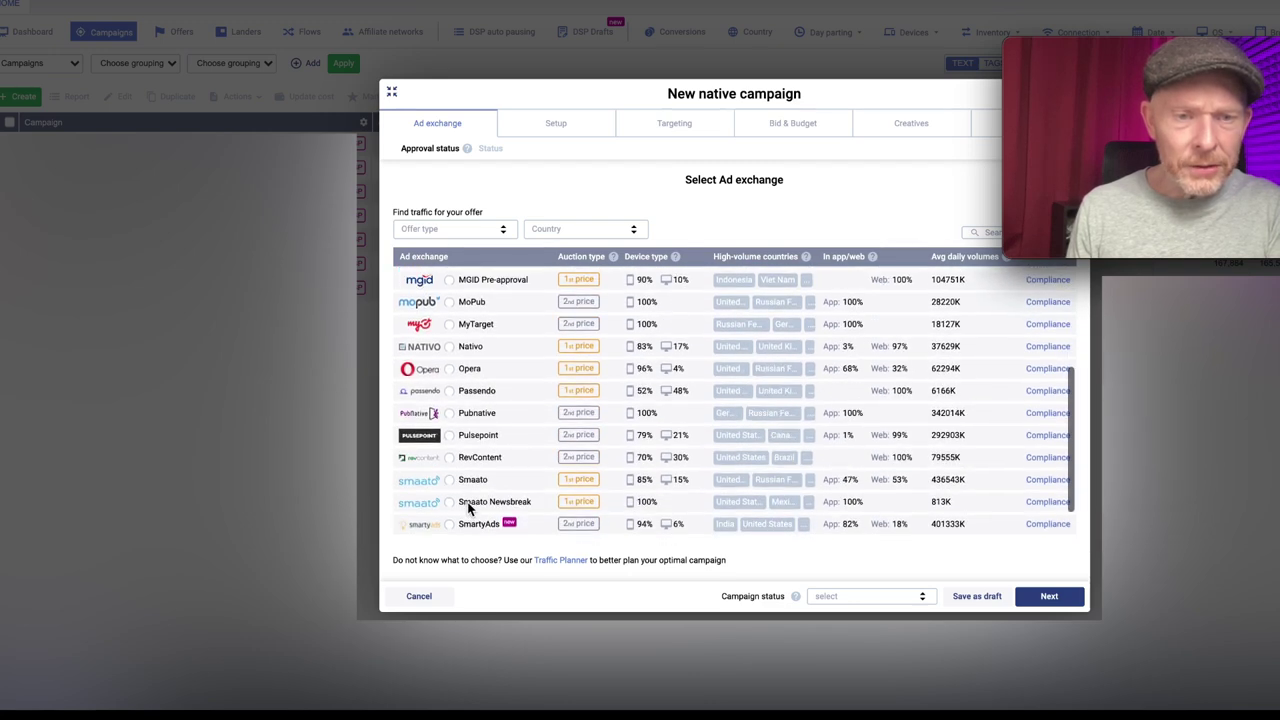
{"action": "left_click", "coordinate": [449, 435]}
{"action": "scroll", "coordinate": [452, 419], "scroll_direction": "down", "scroll_amount": 2}
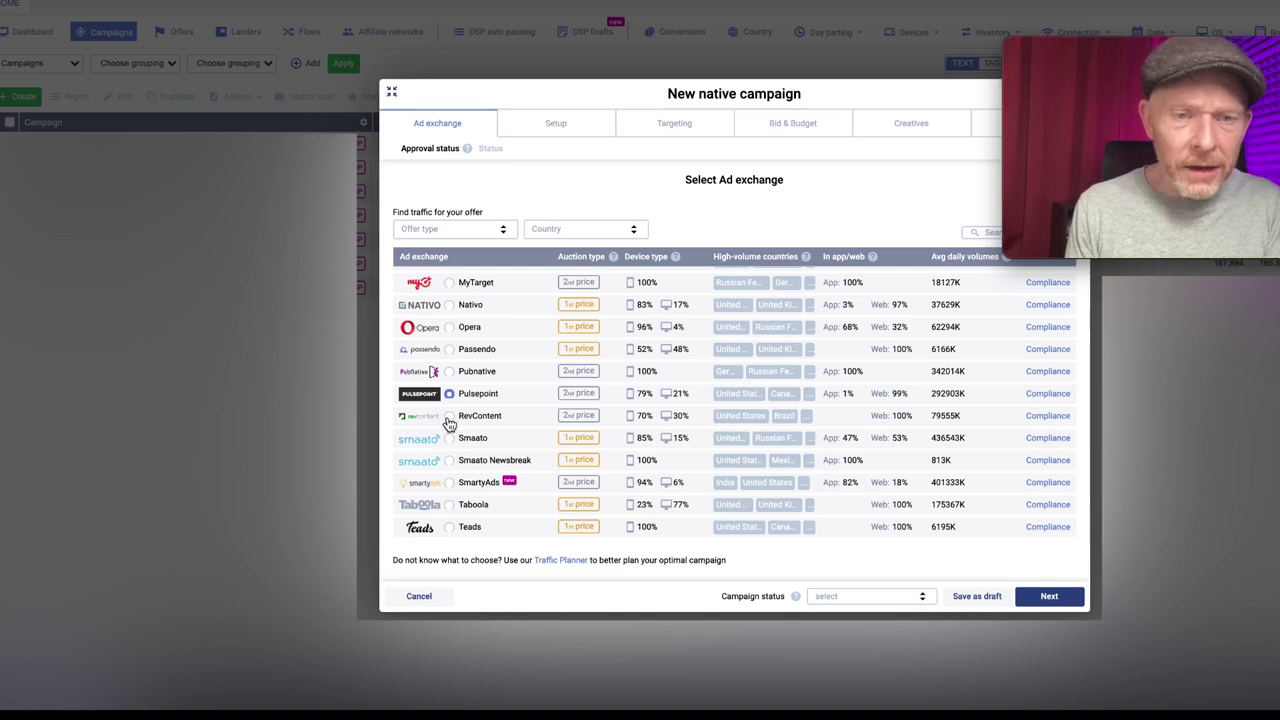
{"action": "left_click", "coordinate": [449, 373]}
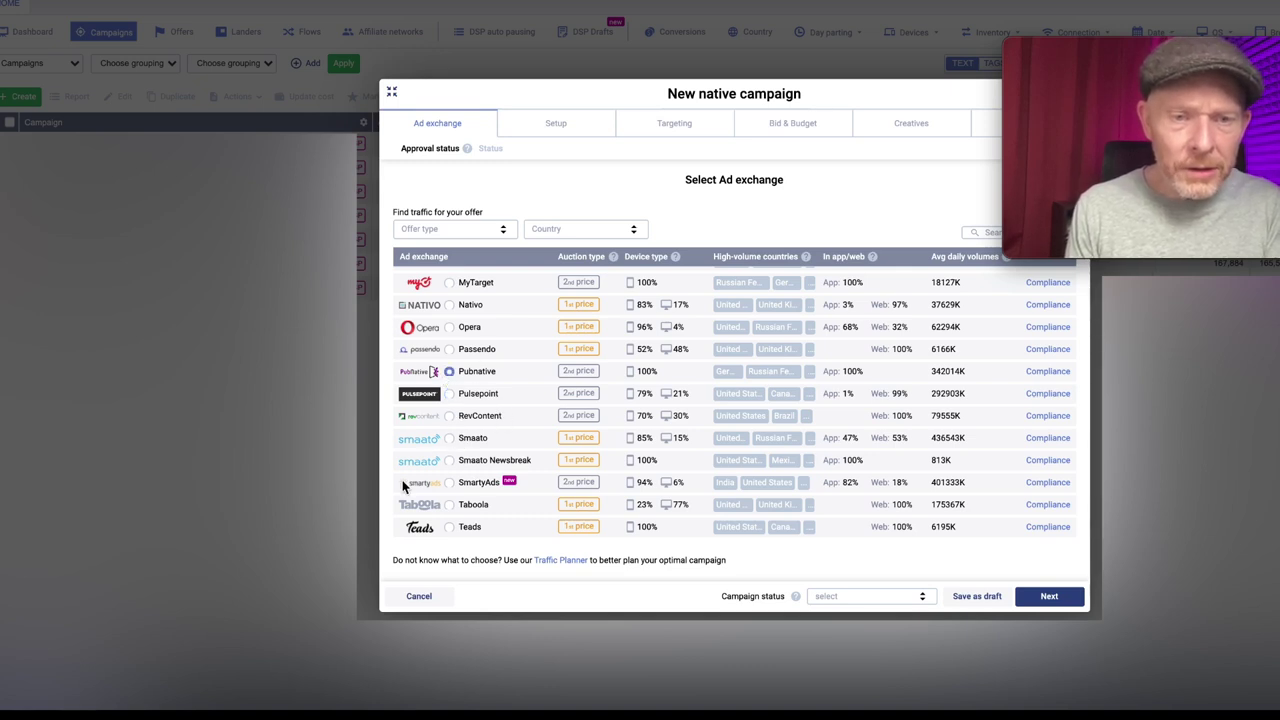
{"action": "left_click", "coordinate": [449, 414]}
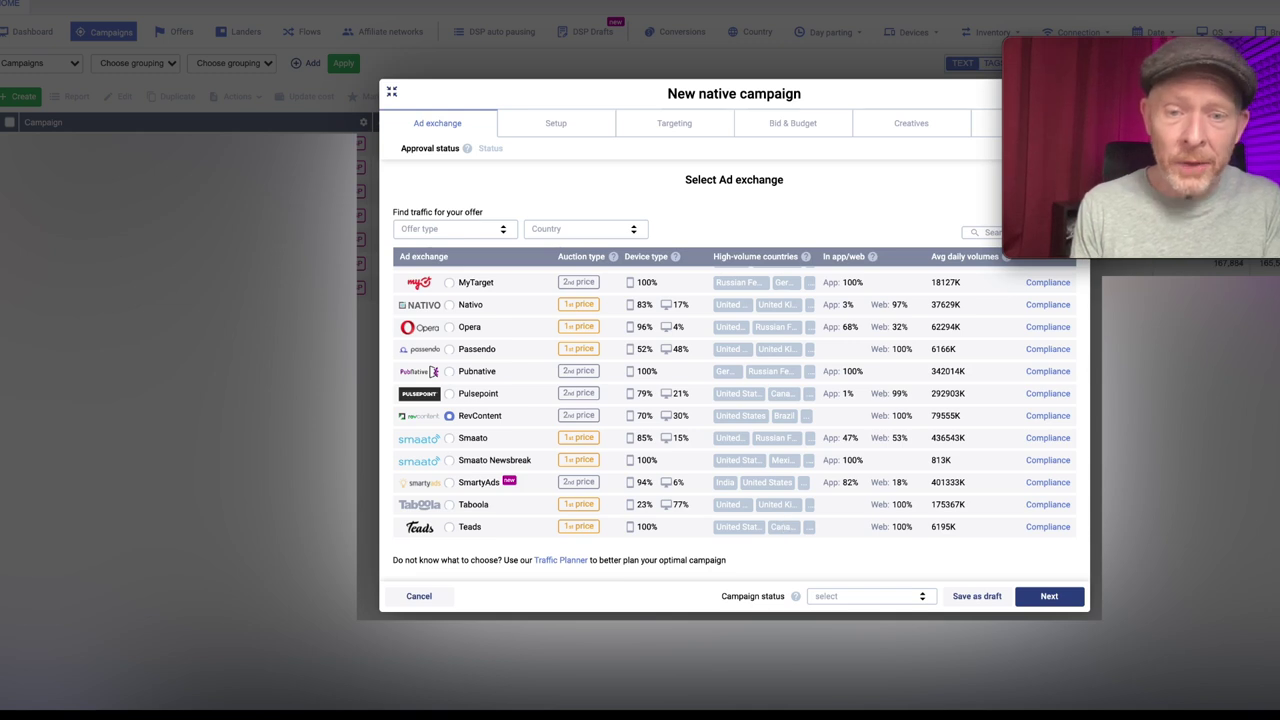
- Set the campaign status to Paused and proceed to the campaign setup
{"action": "left_click", "coordinate": [870, 596]}
{"action": "left_click", "coordinate": [969, 537]}
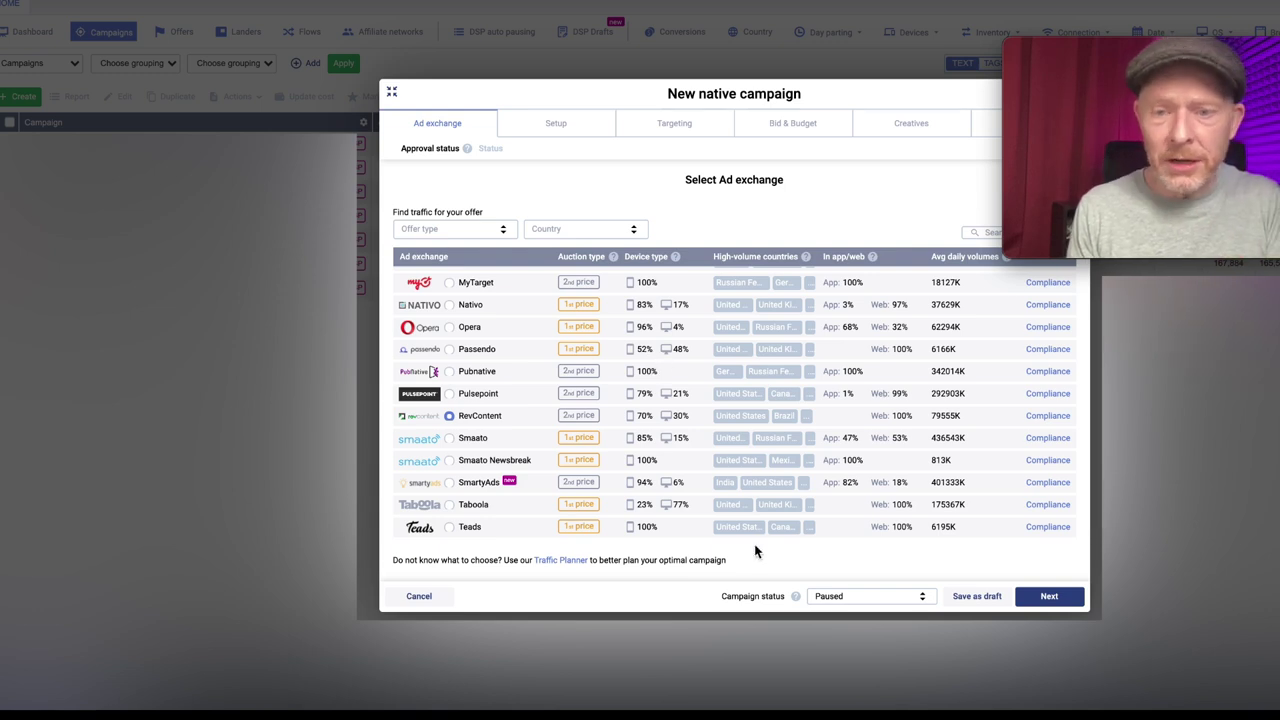
{"action": "left_click", "coordinate": [1050, 596]}
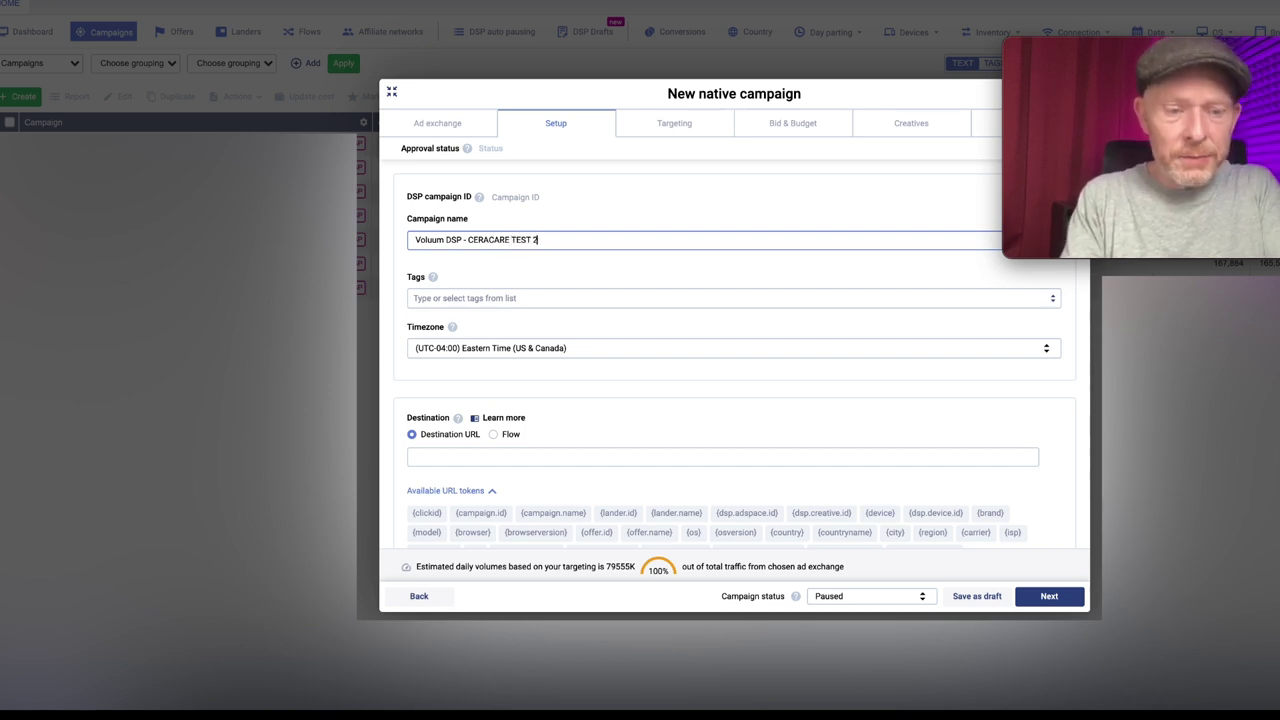
- Name the campaign Voluum DSP - CERACARE TEST 2 and set its destination to the Global - CERACARE TEST flow
{"action": "left_click", "coordinate": [493, 434]}
{"action": "left_click", "coordinate": [495, 458]}
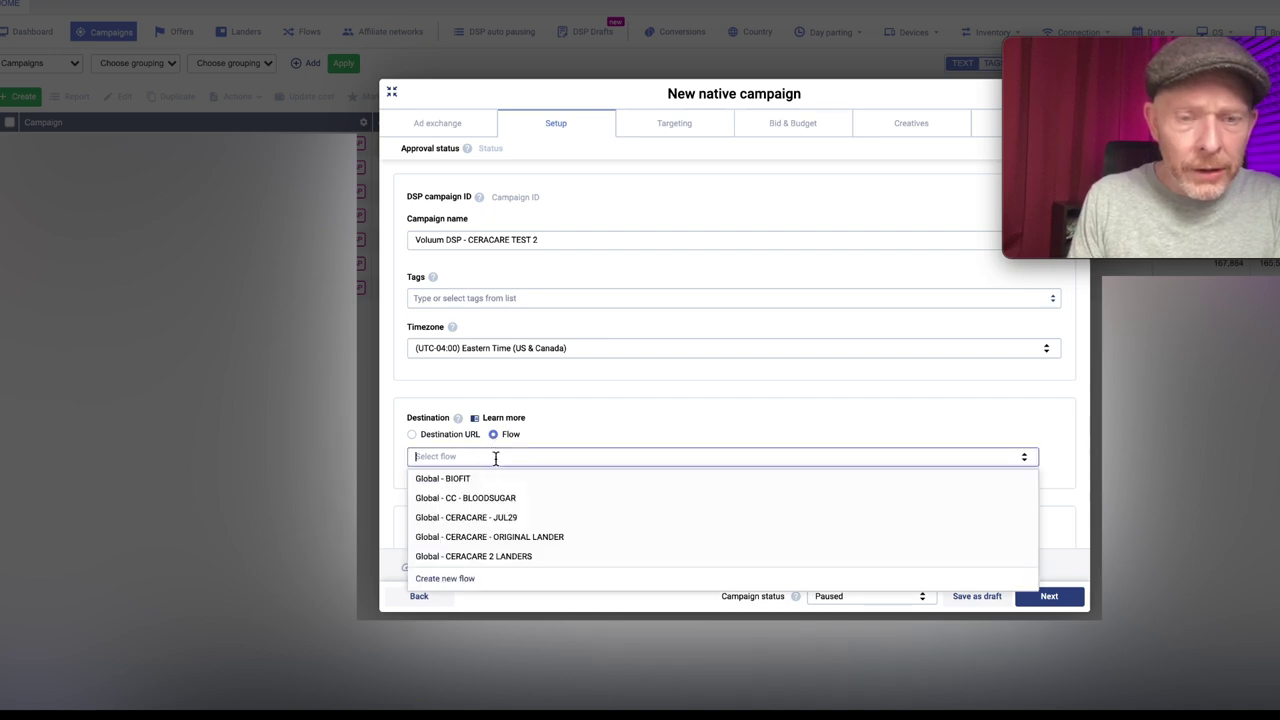
{"action": "scroll", "coordinate": [545, 508], "scroll_direction": "down", "scroll_amount": 3}
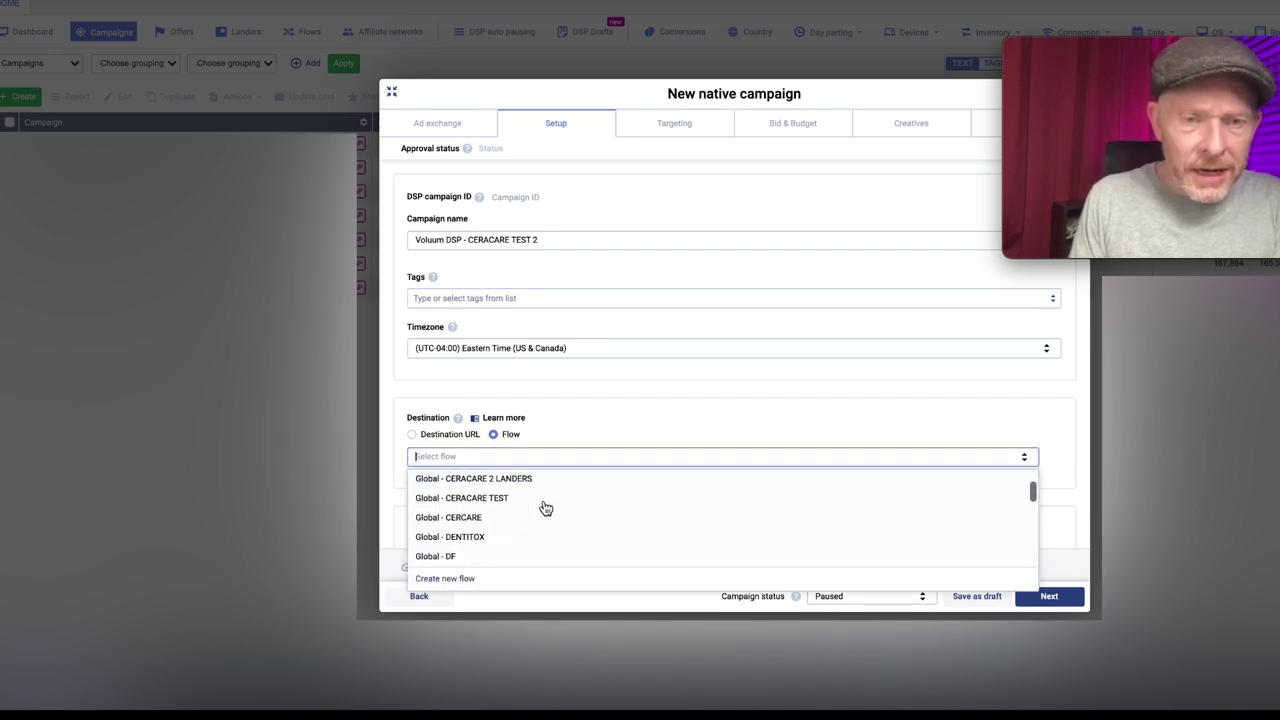
{"action": "left_click", "coordinate": [513, 497]}
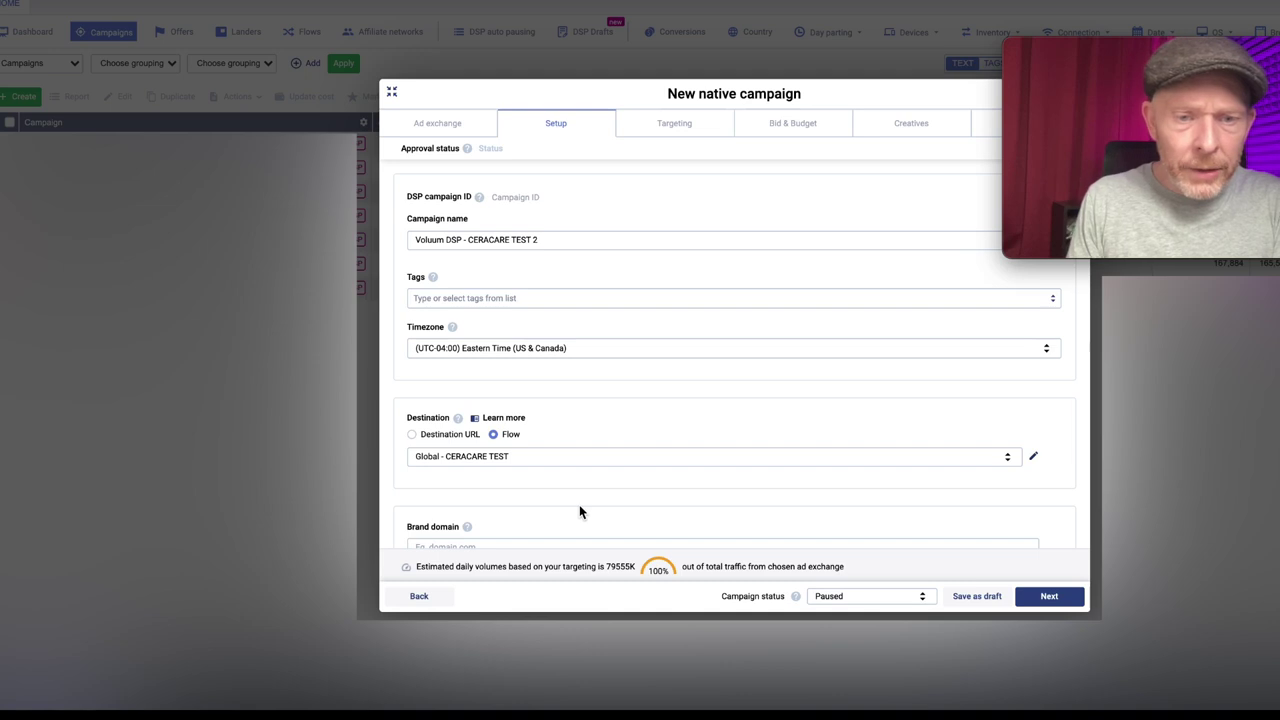
- Set the brand domain to ceracare.us and proceed to the targeting settings
{"action": "left_click", "coordinate": [599, 545]}
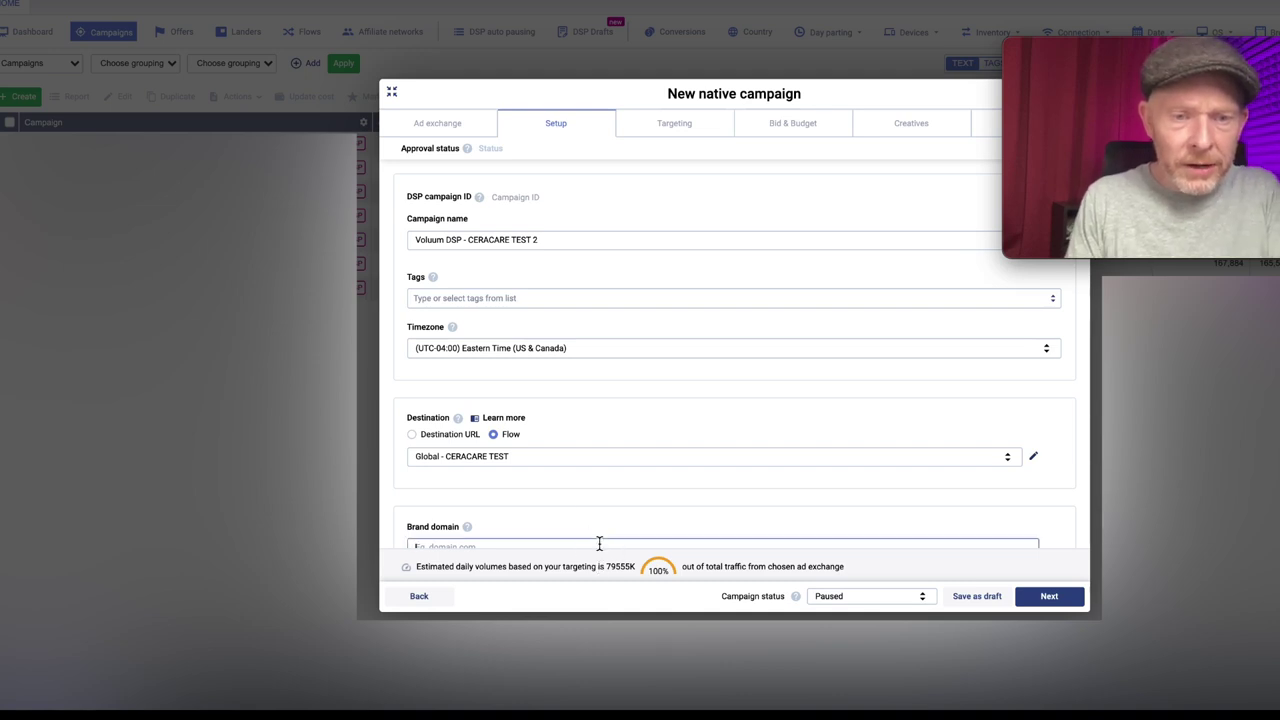
{"action": "type", "text": "ceracare.us"}
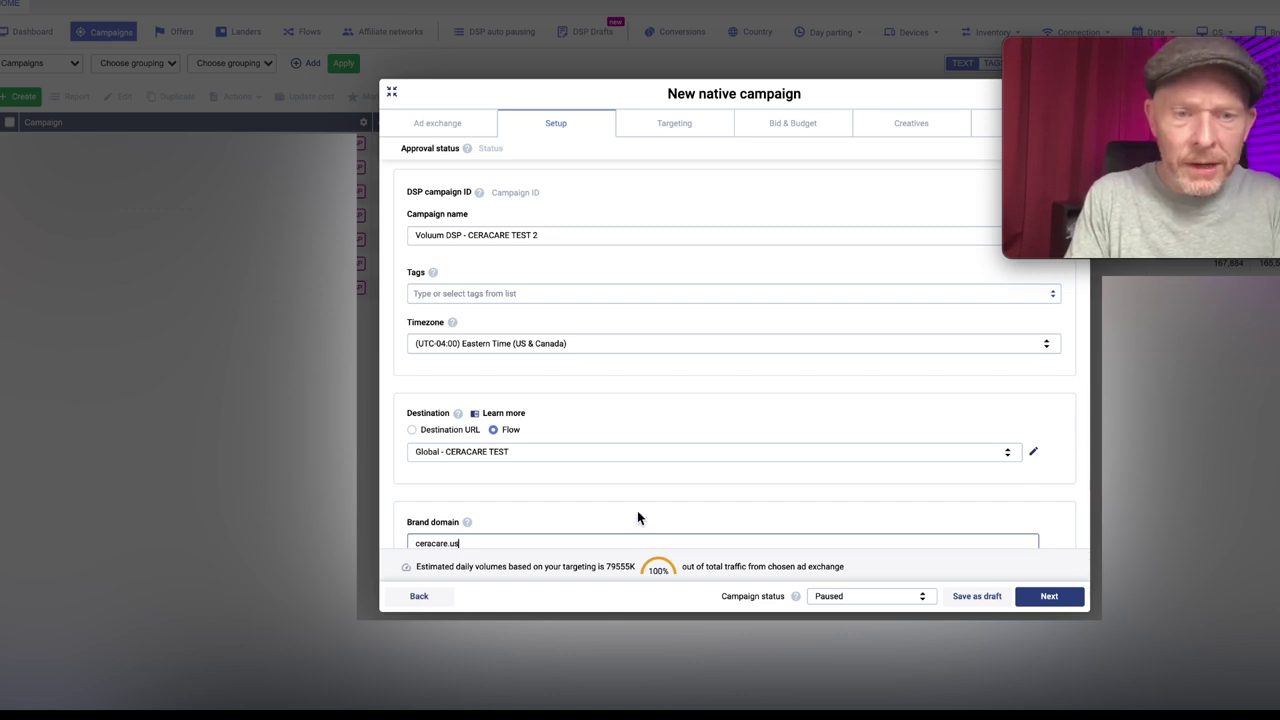
{"action": "scroll", "coordinate": [1054, 532], "scroll_direction": "down", "scroll_amount": 1}
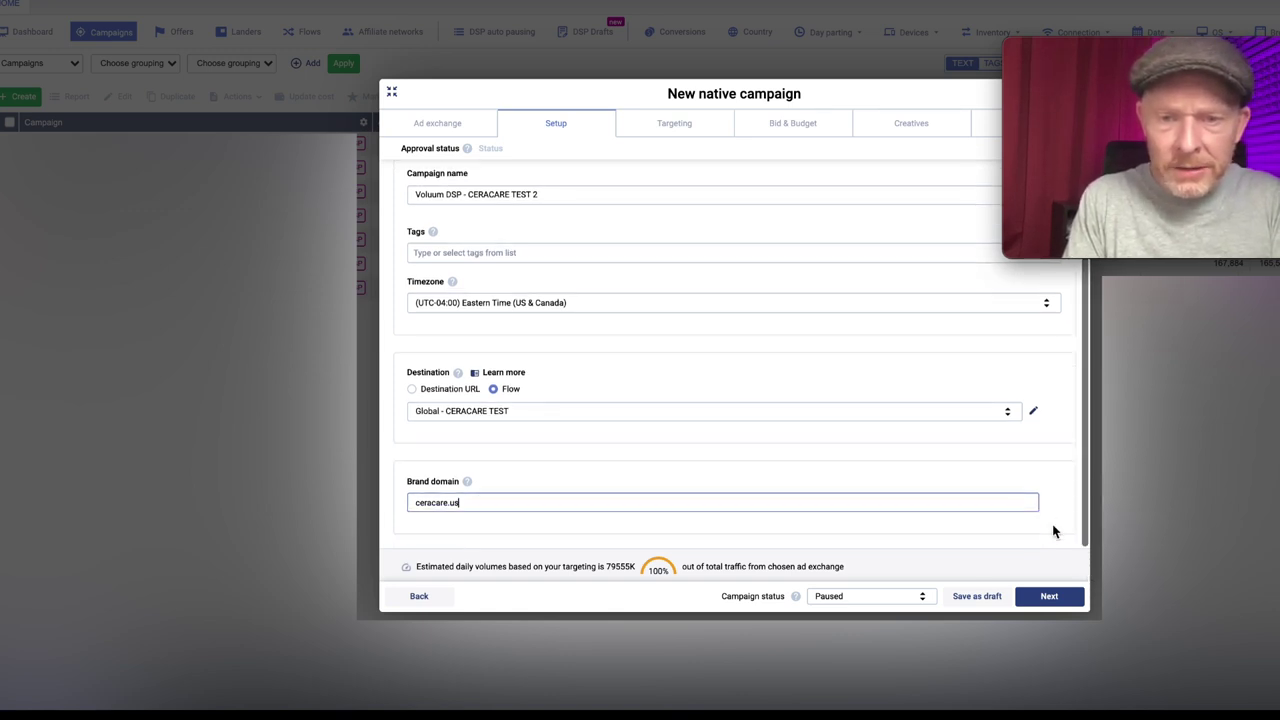
{"action": "left_click", "coordinate": [1047, 596]}
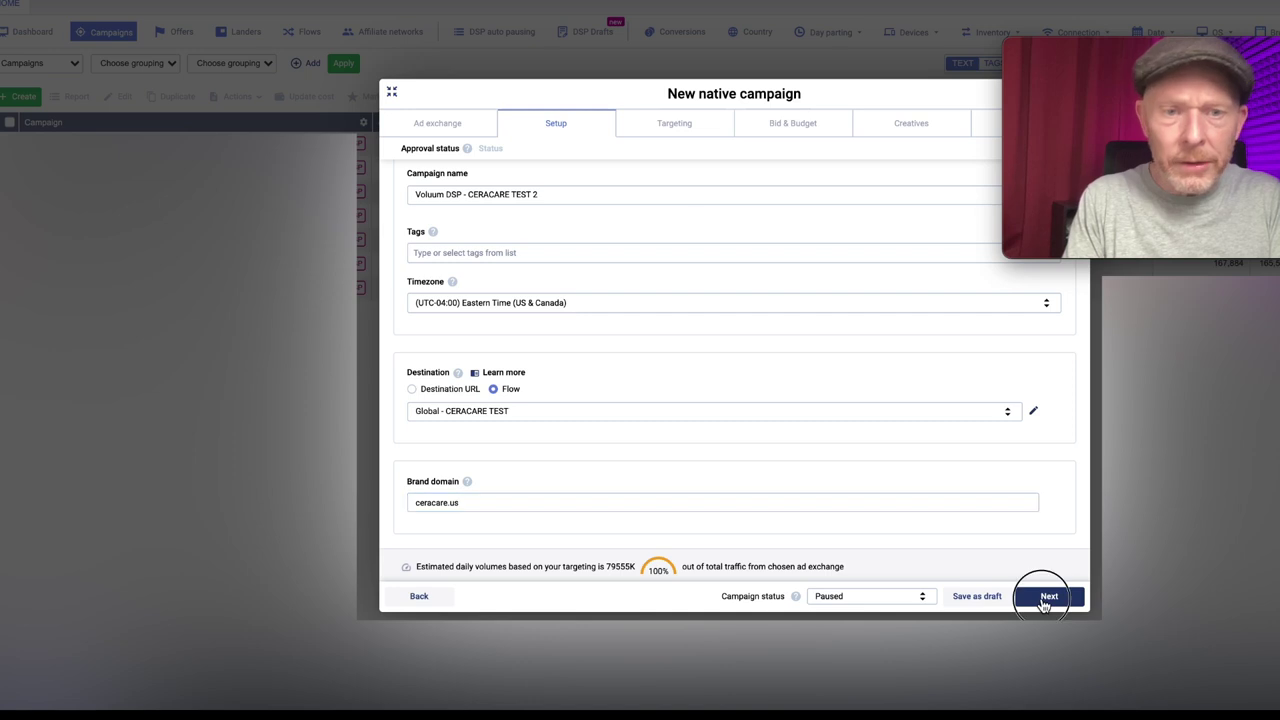
- Target the United States on Desktop devices only and proceed to the bid and budget settings
{"action": "left_click", "coordinate": [478, 224]}
{"action": "type", "text": "unit"}
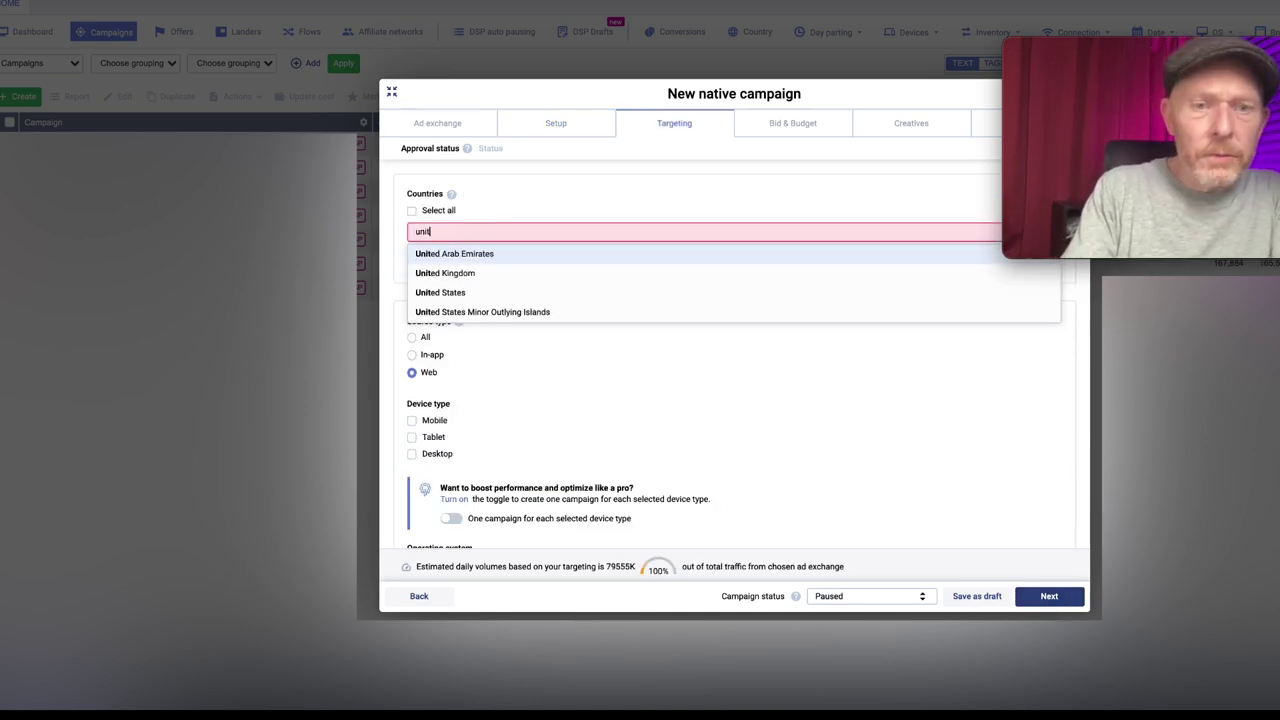
{"action": "type", "text": "ed state"}
{"action": "left_click", "coordinate": [480, 255]}
{"action": "triple_click", "coordinate": [548, 230]}
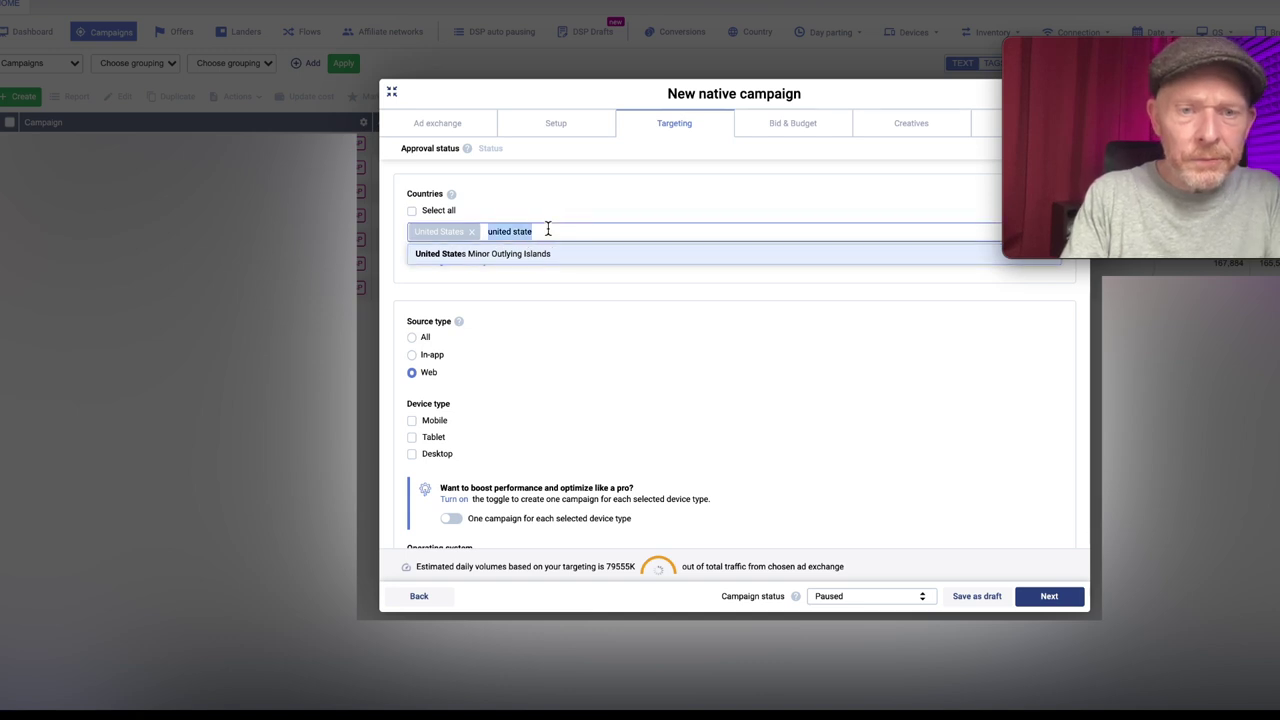
{"action": "key", "text": "BackSpace"}
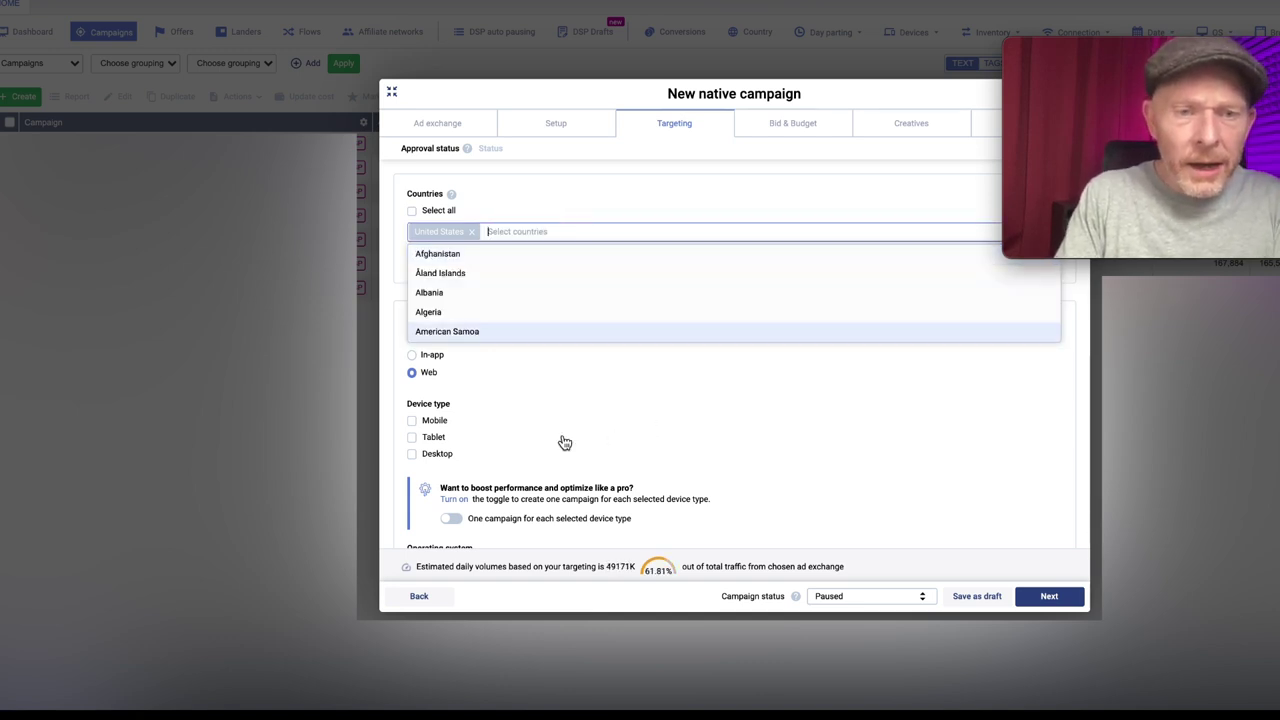
{"action": "left_click", "coordinate": [390, 399]}
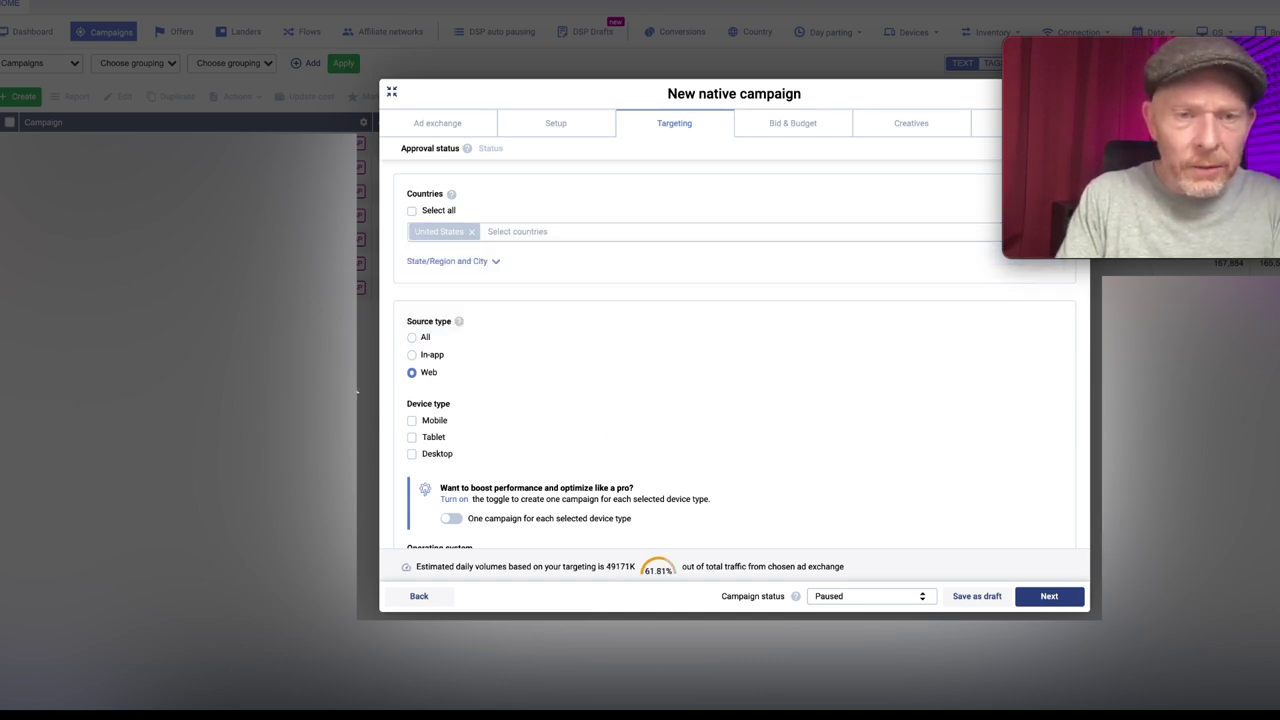
{"action": "left_click", "coordinate": [412, 455]}
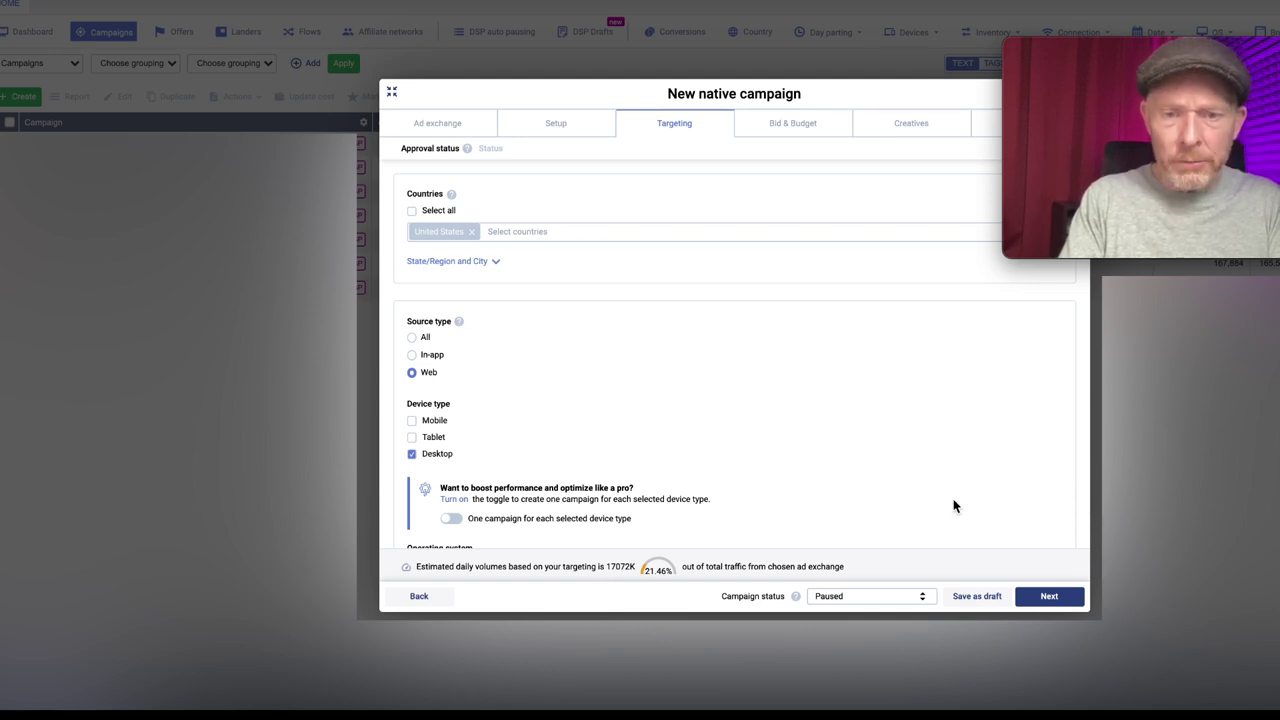
{"action": "left_click", "coordinate": [1032, 595]}
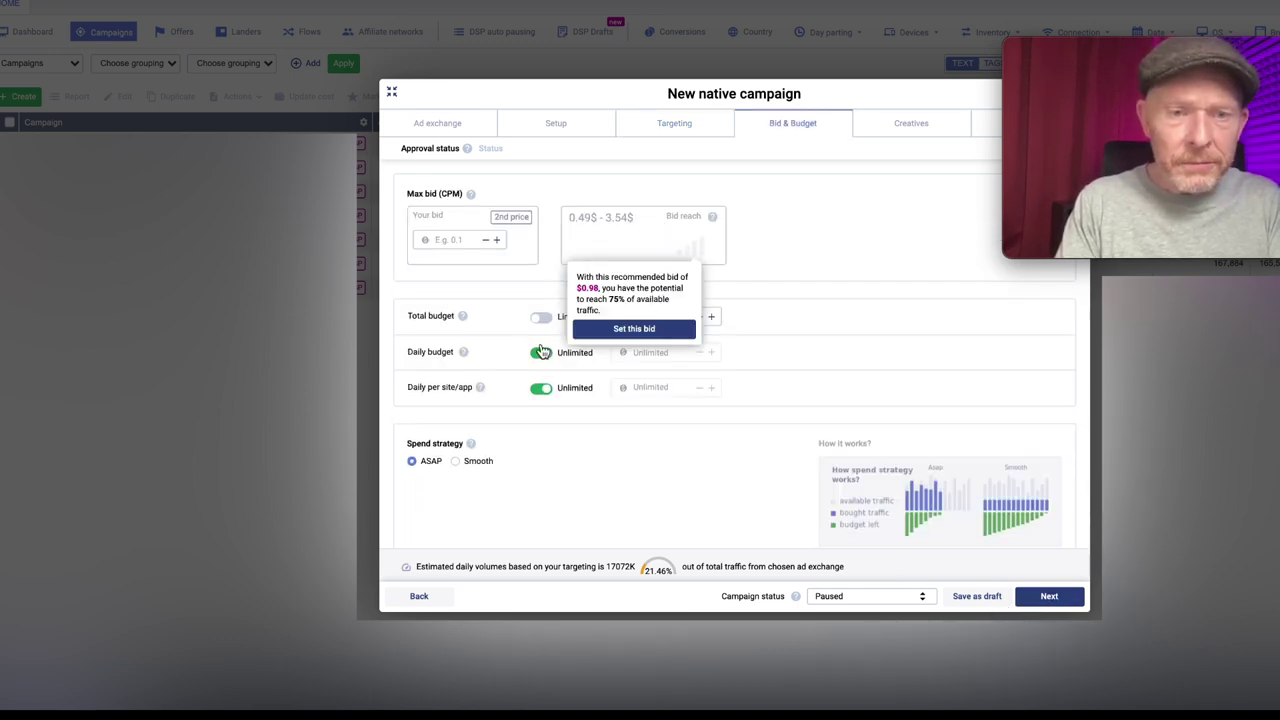
- Limit the total budget to 250 and the daily budget to 50, and proceed to the creatives
{"action": "left_click", "coordinate": [541, 318]}
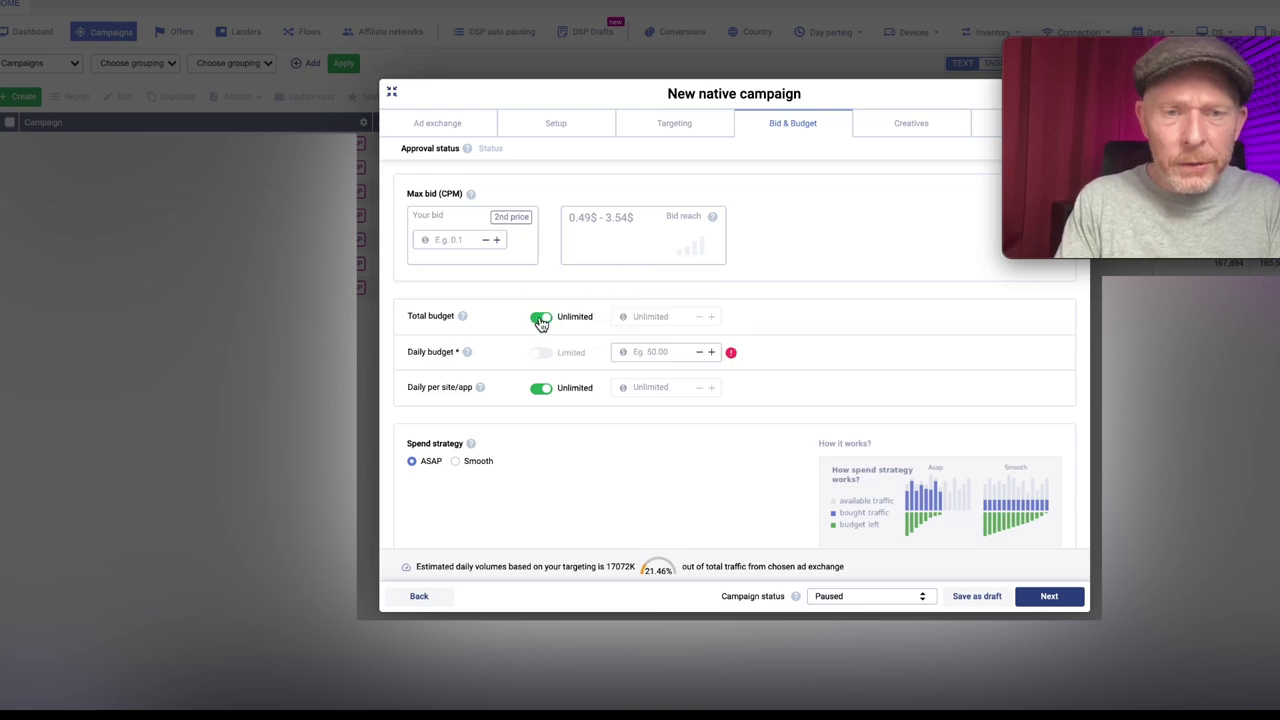
{"action": "left_click", "coordinate": [543, 319]}
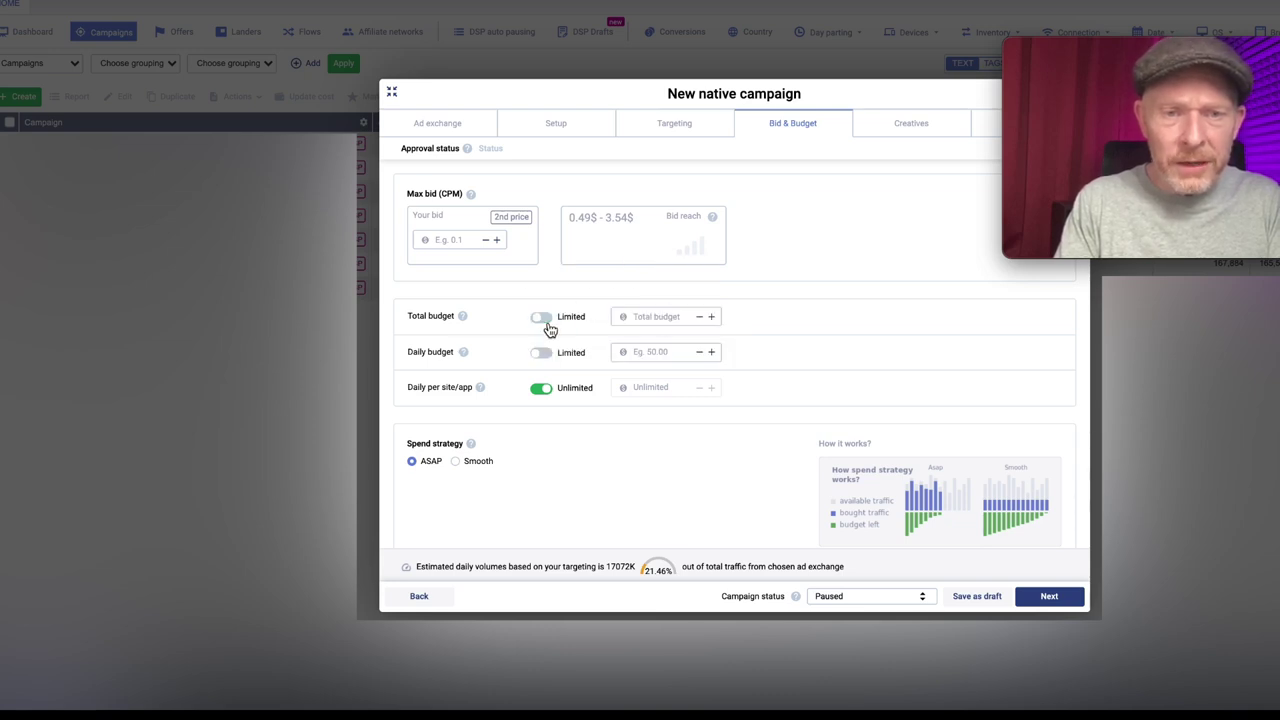
{"action": "left_click", "coordinate": [687, 316]}
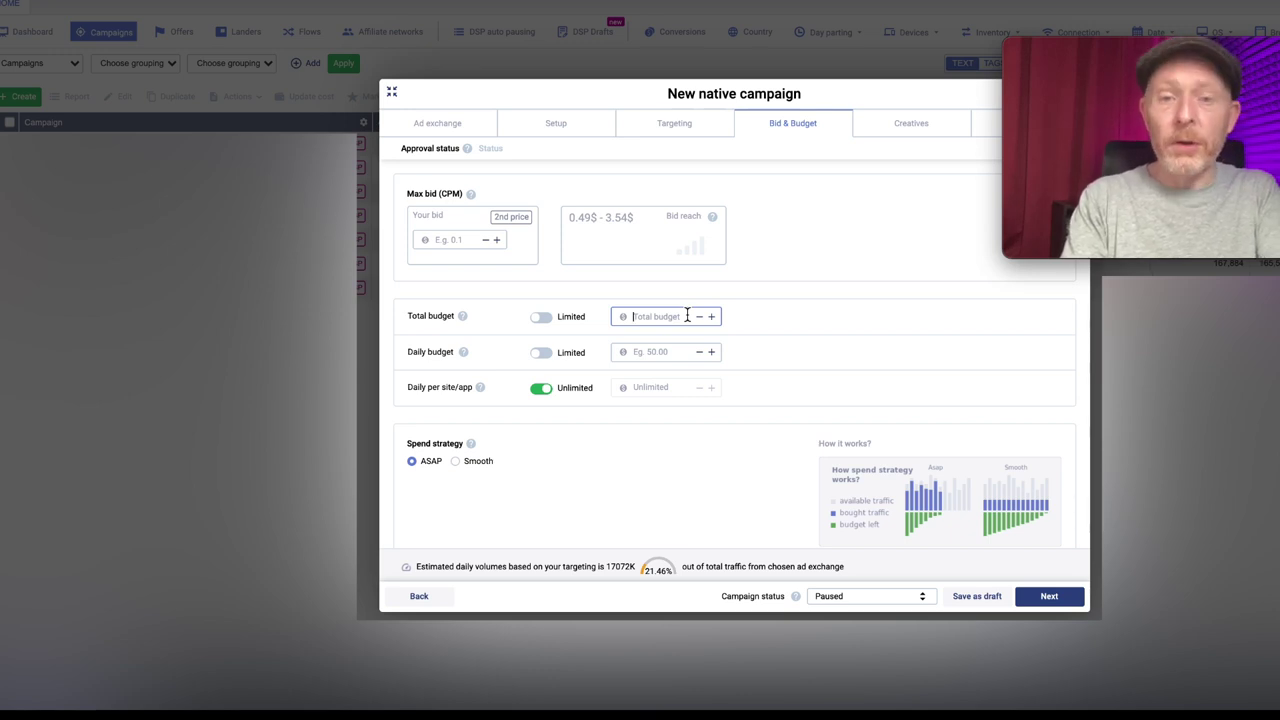
{"action": "type", "text": "100"}
{"action": "mouse_move", "coordinate": [463, 352]}
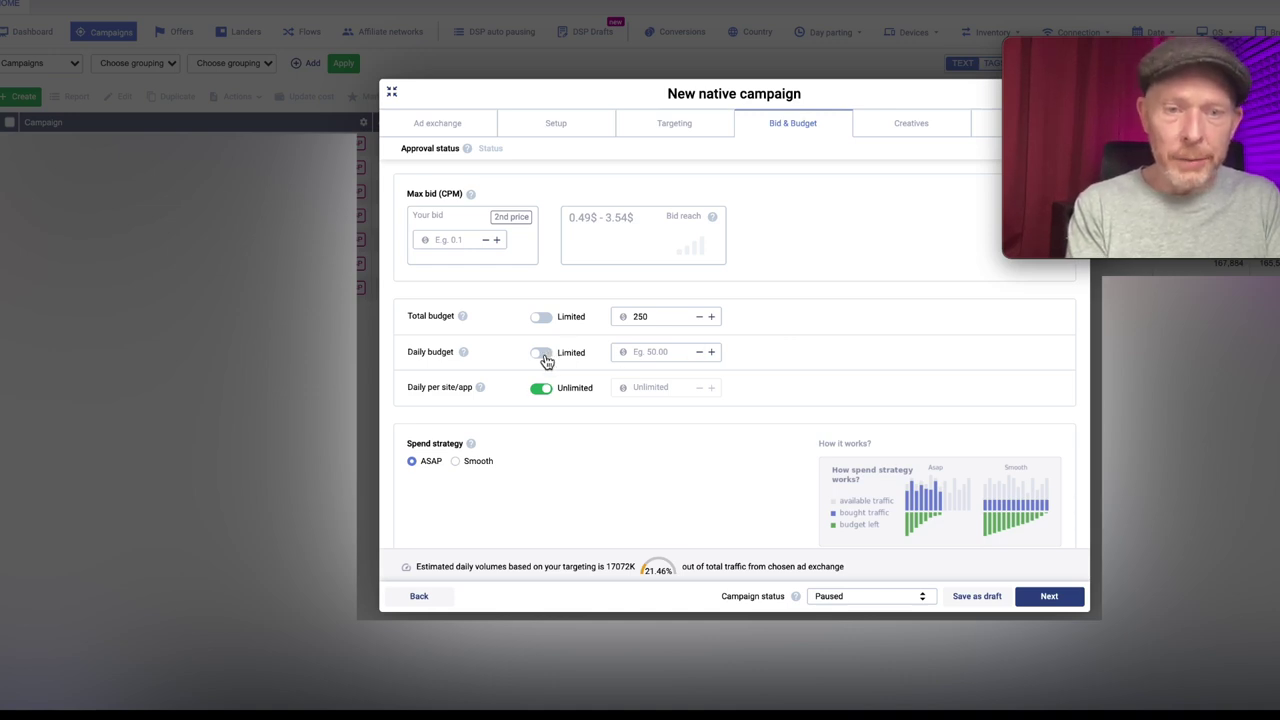
{"action": "left_click", "coordinate": [654, 354]}
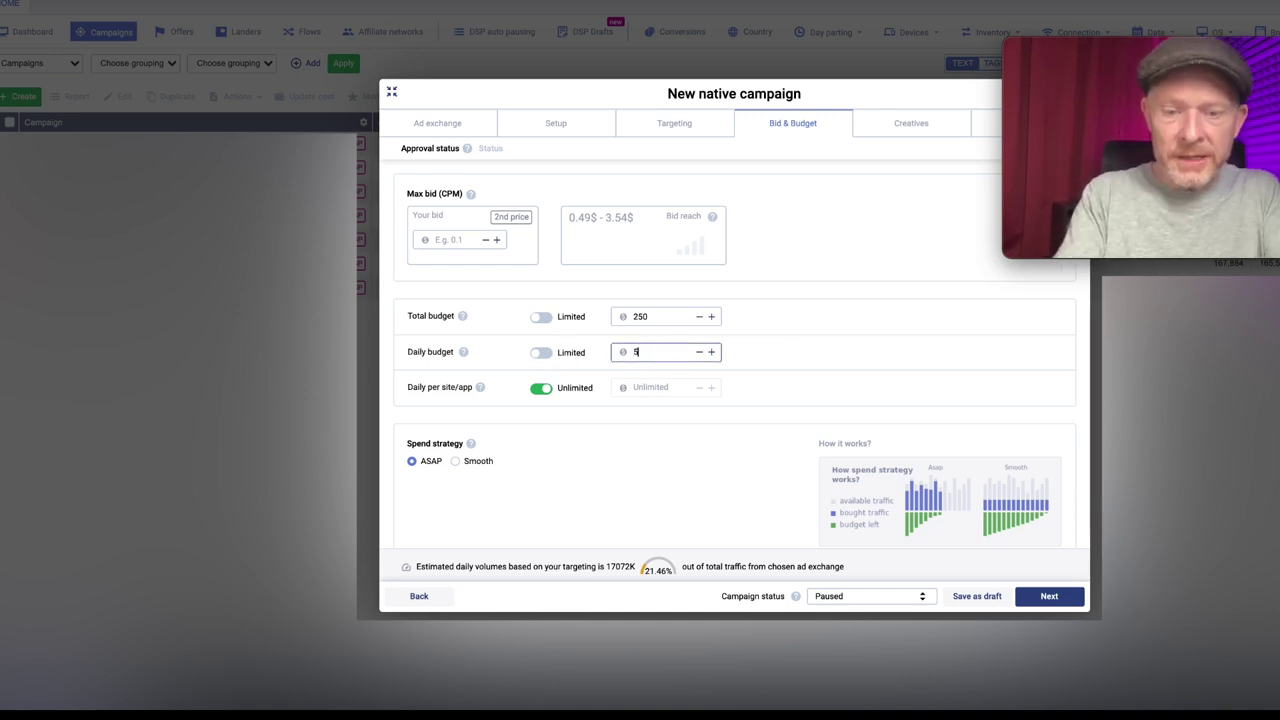
{"action": "type", "text": "50"}
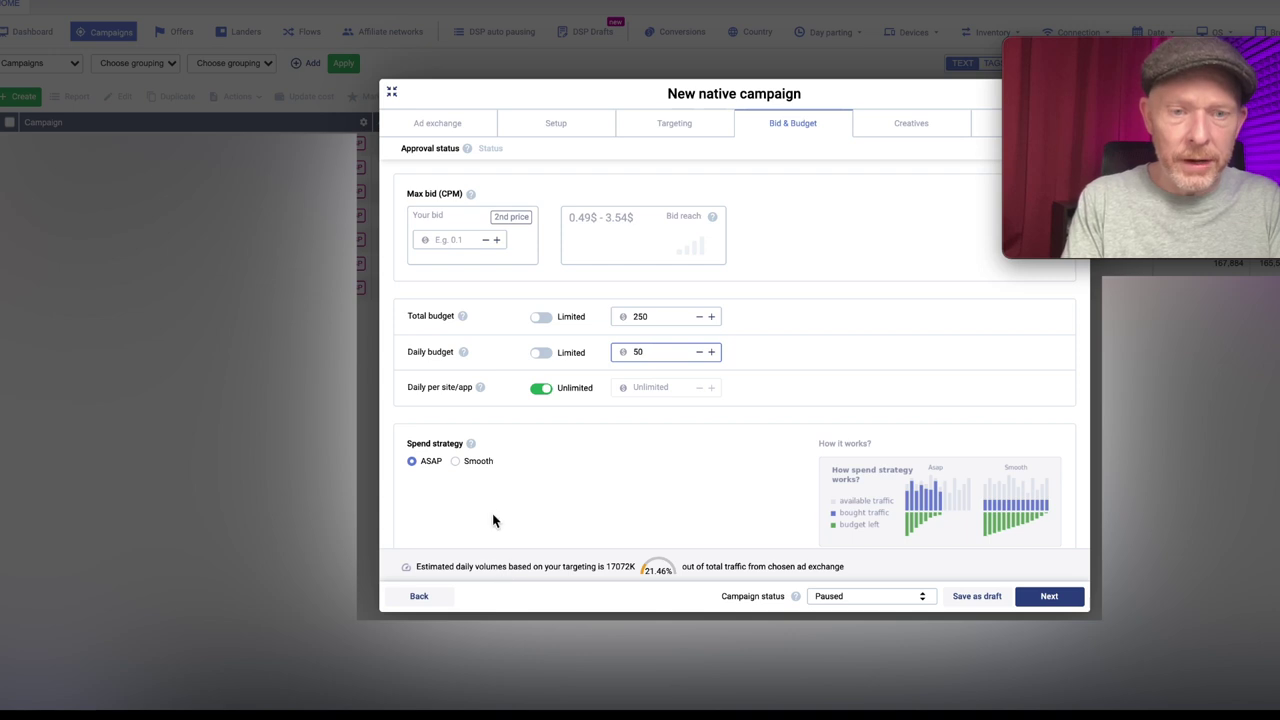
{"action": "scroll", "coordinate": [625, 491], "scroll_direction": "down", "scroll_amount": 1}
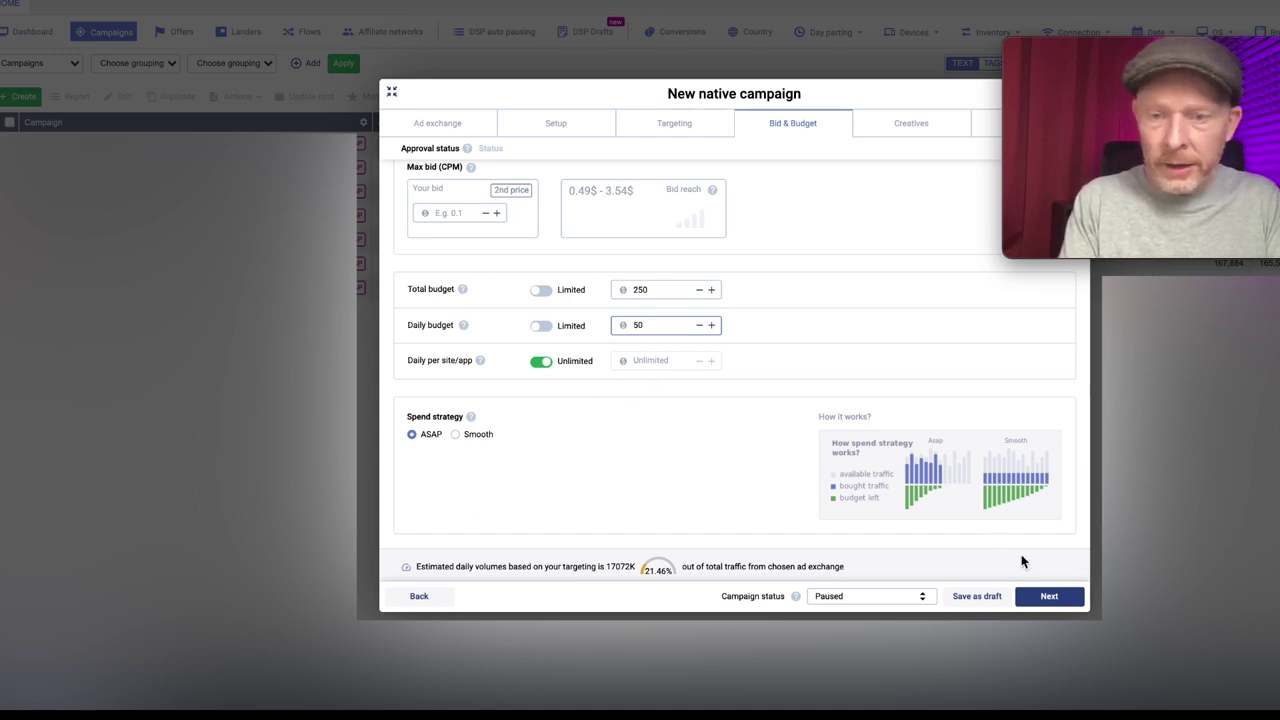
{"action": "left_click", "coordinate": [1047, 600]}
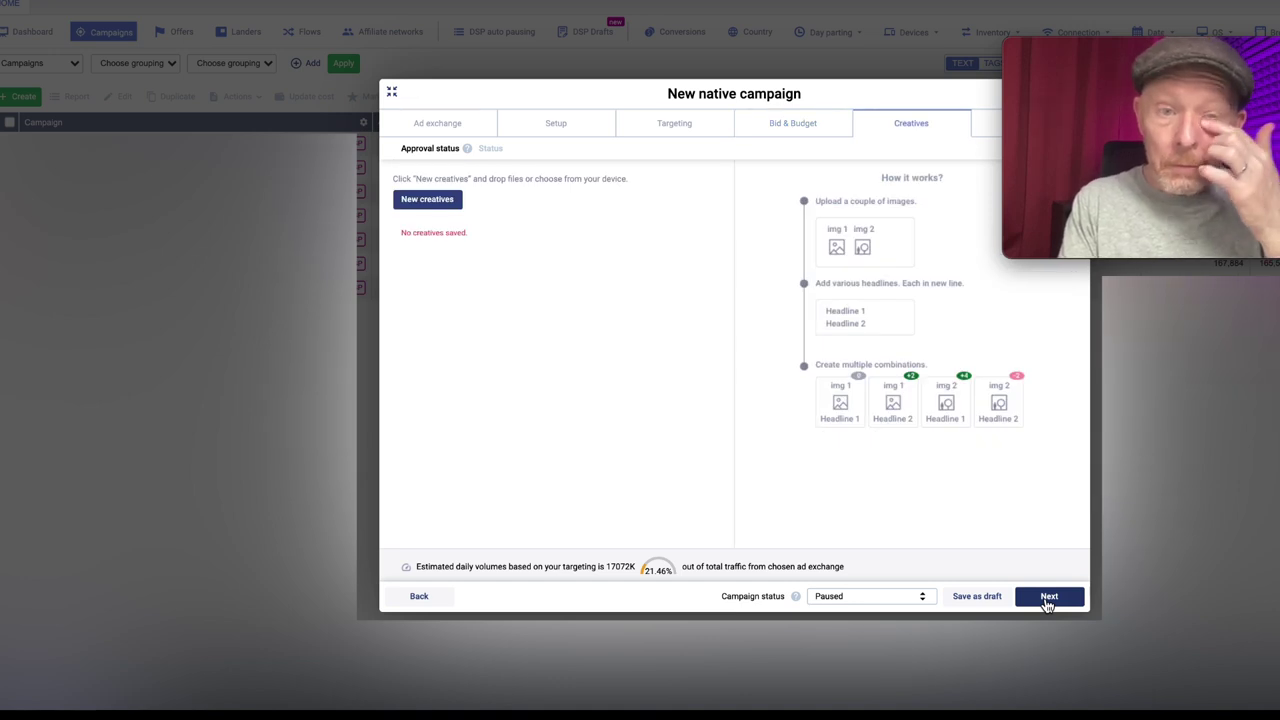
- Start new creatives and upload img1.jpeg and img2.jpeg as main images, saving each with the default 4:3 crop
{"action": "left_click", "coordinate": [420, 203]}
{"action": "left_click", "coordinate": [561, 334]}
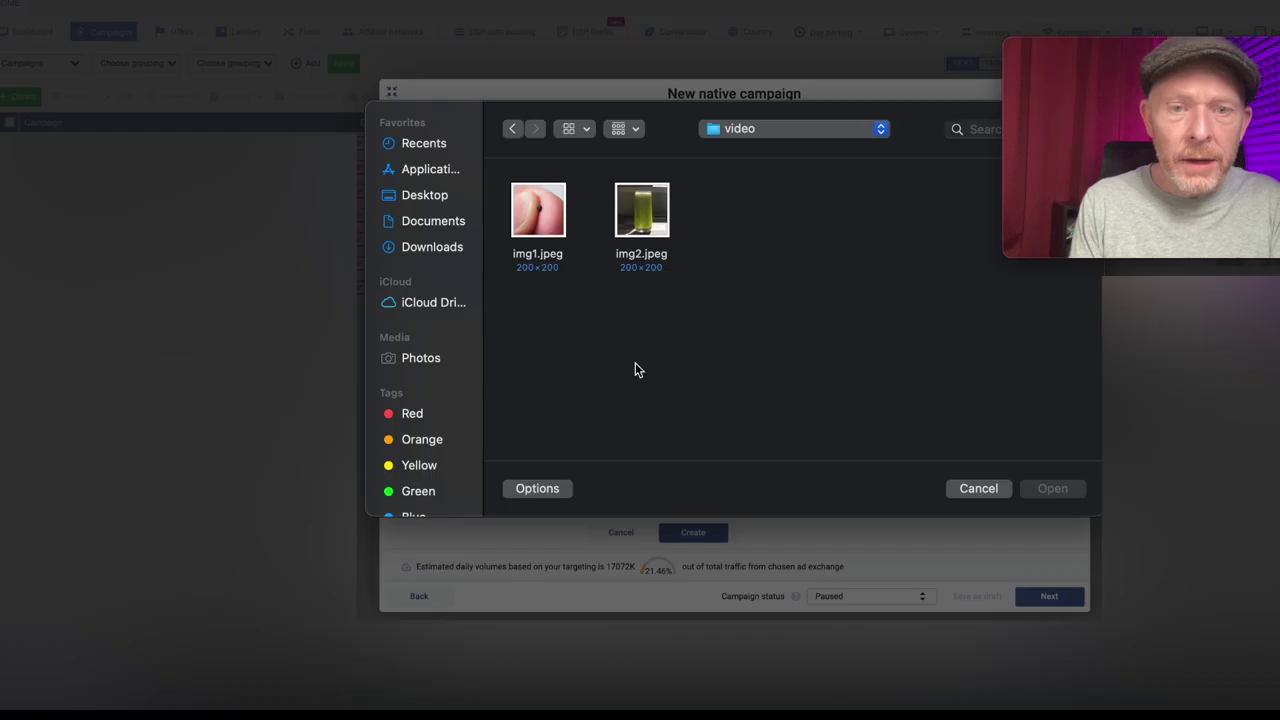
{"action": "double_click", "coordinate": [545, 195]}
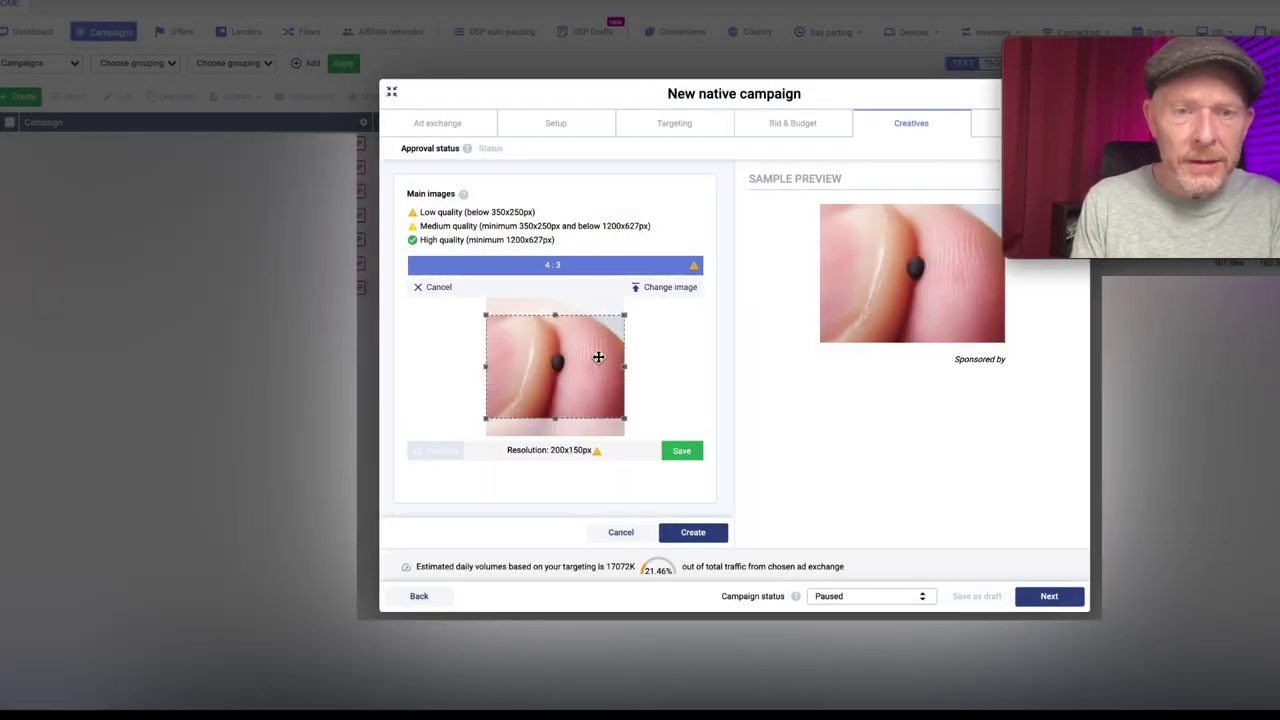
{"action": "left_click", "coordinate": [686, 455]}
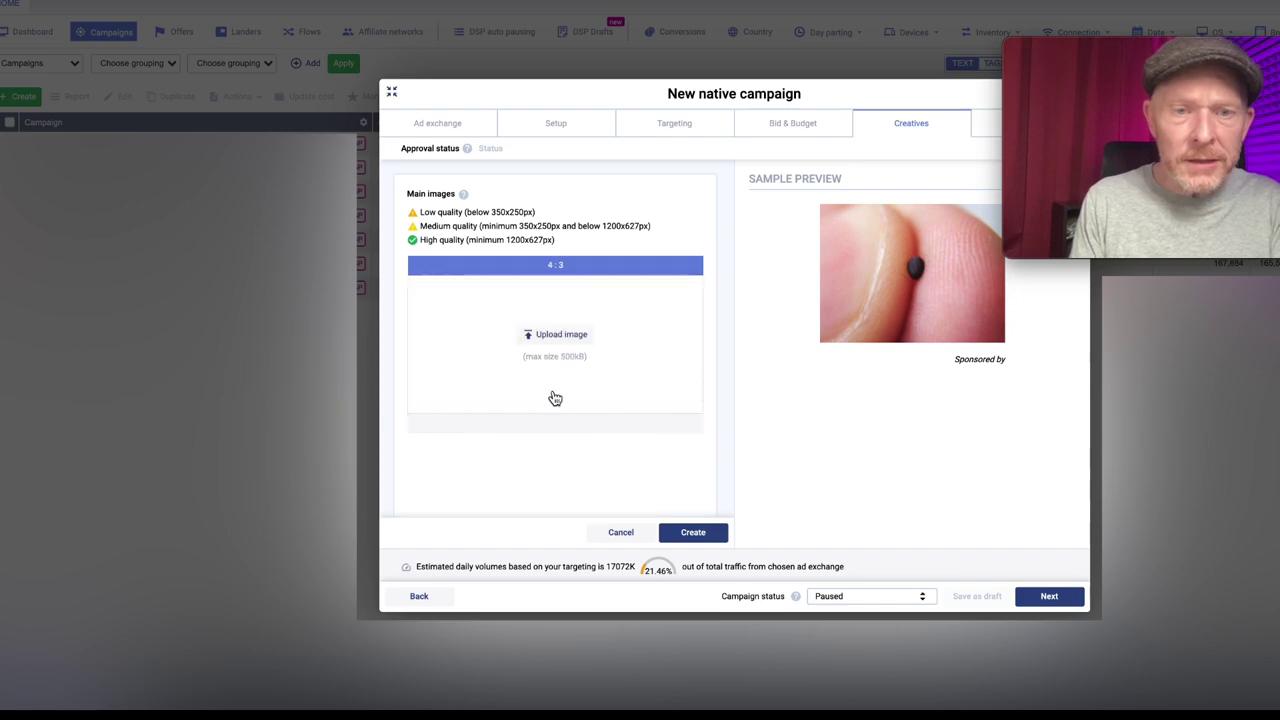
{"action": "left_click", "coordinate": [561, 334]}
{"action": "double_click", "coordinate": [643, 214]}
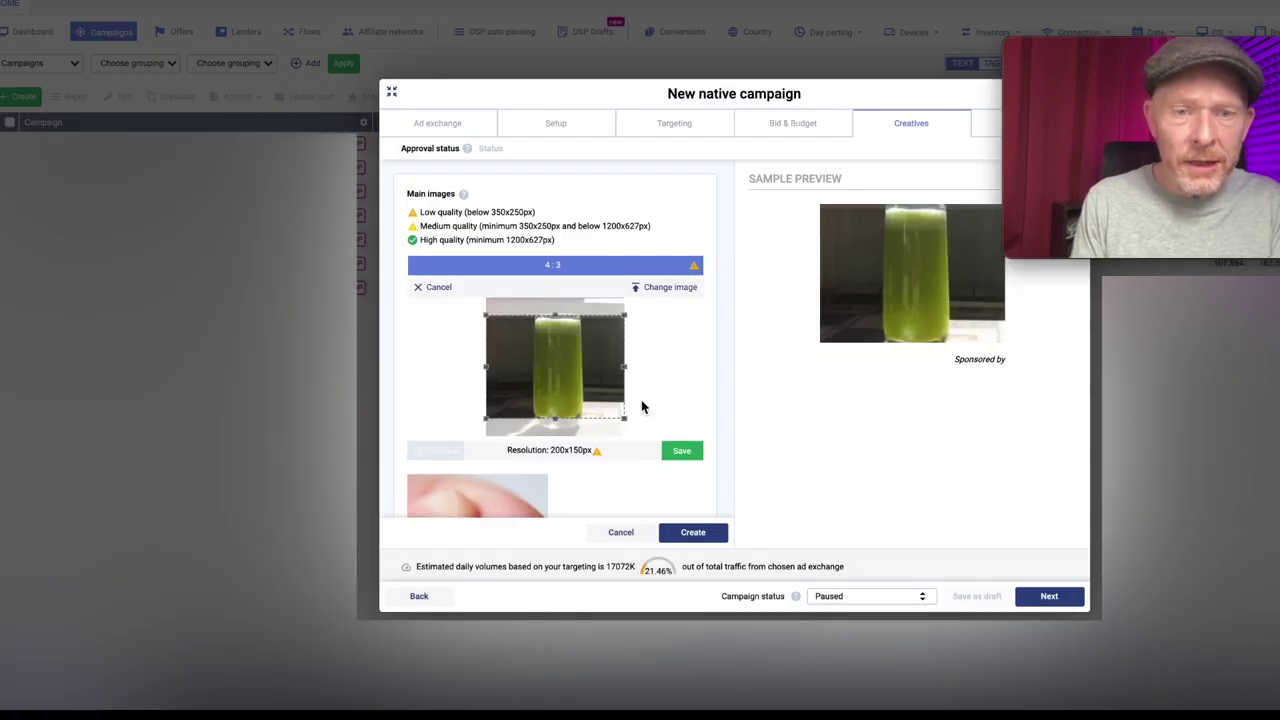
{"action": "left_click", "coordinate": [684, 451]}
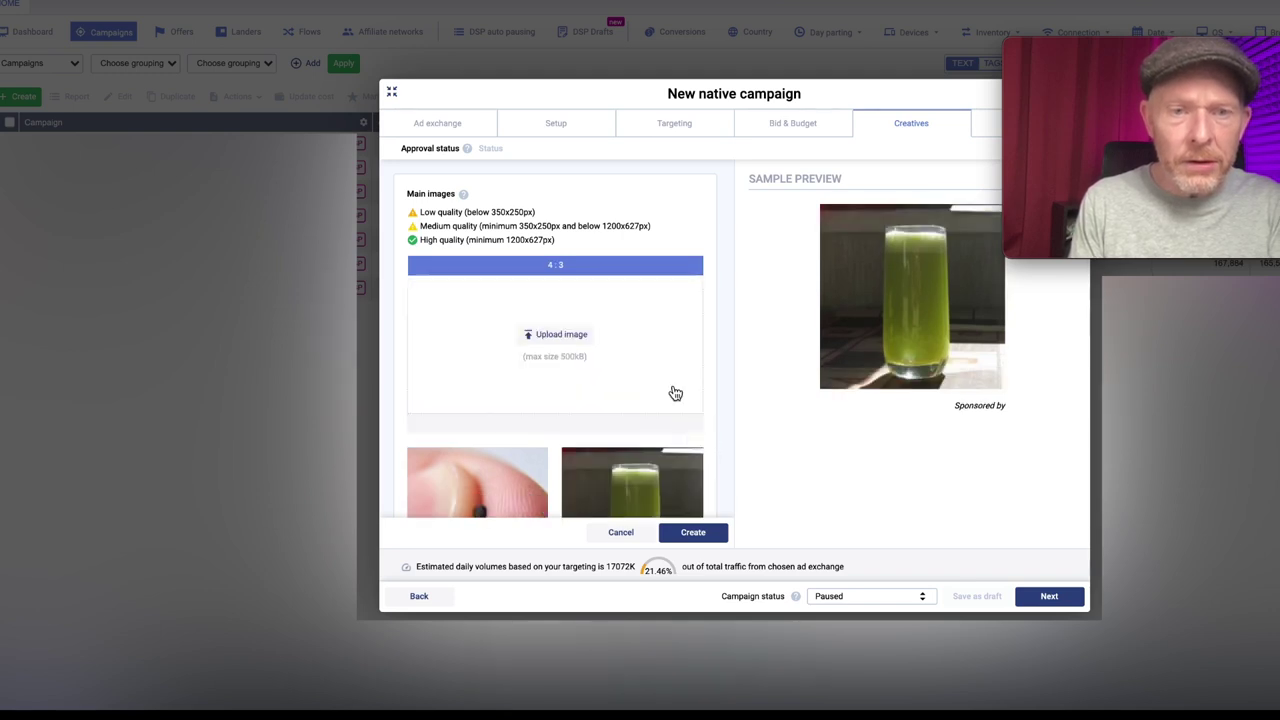
{"action": "scroll", "coordinate": [674, 392], "scroll_direction": "down", "scroll_amount": 5}
{"action": "scroll", "coordinate": [674, 392], "scroll_direction": "up", "scroll_amount": 2}
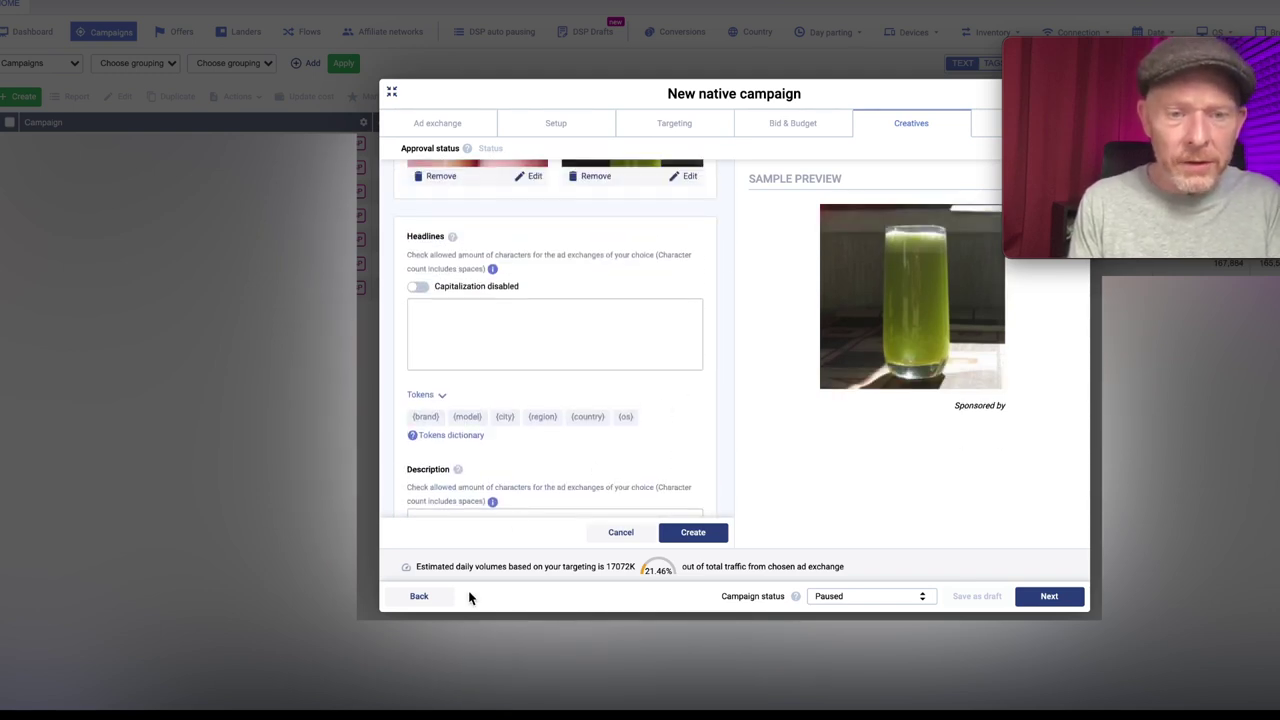
- Copy "Diabetes disappears after a month if every morning..." from the text notes and use it as both headline and description
{"action": "key", "text": "super+Tab"}
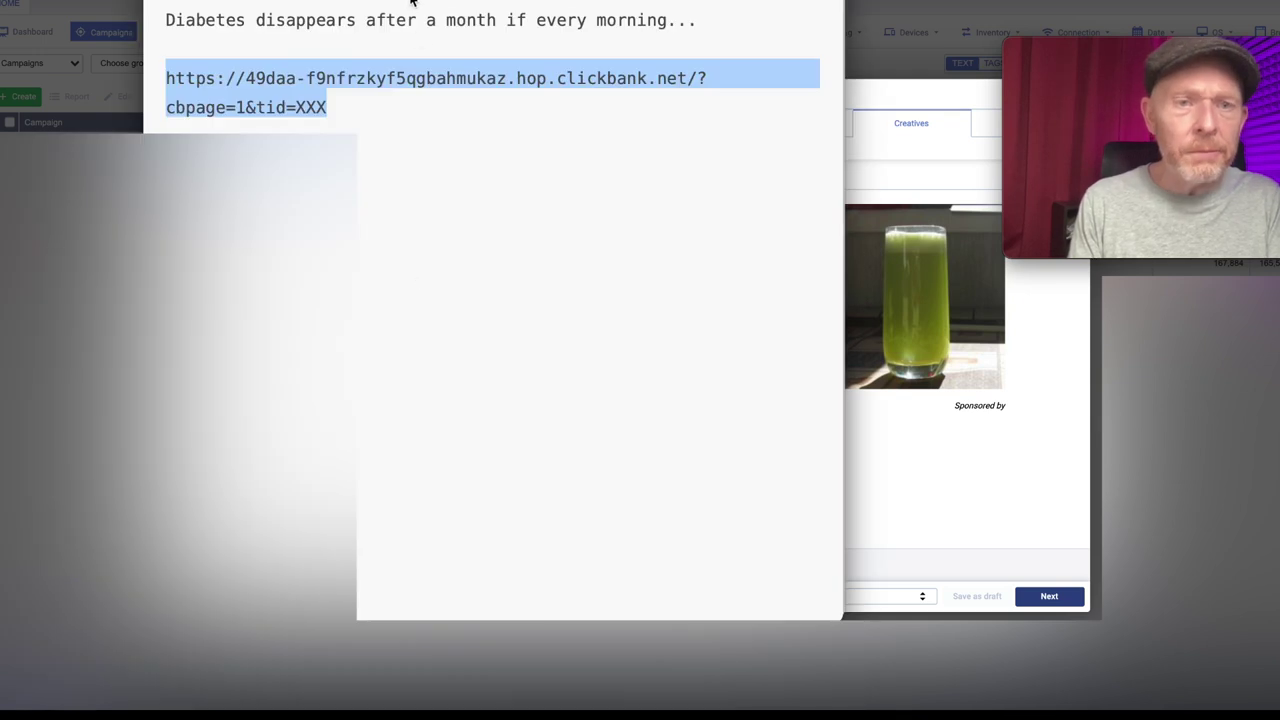
{"action": "left_click", "coordinate": [715, 28]}
{"action": "left_click_drag", "start_coordinate": [715, 28], "coordinate": [129, 14]}
{"action": "key", "text": "ctrl+c"}
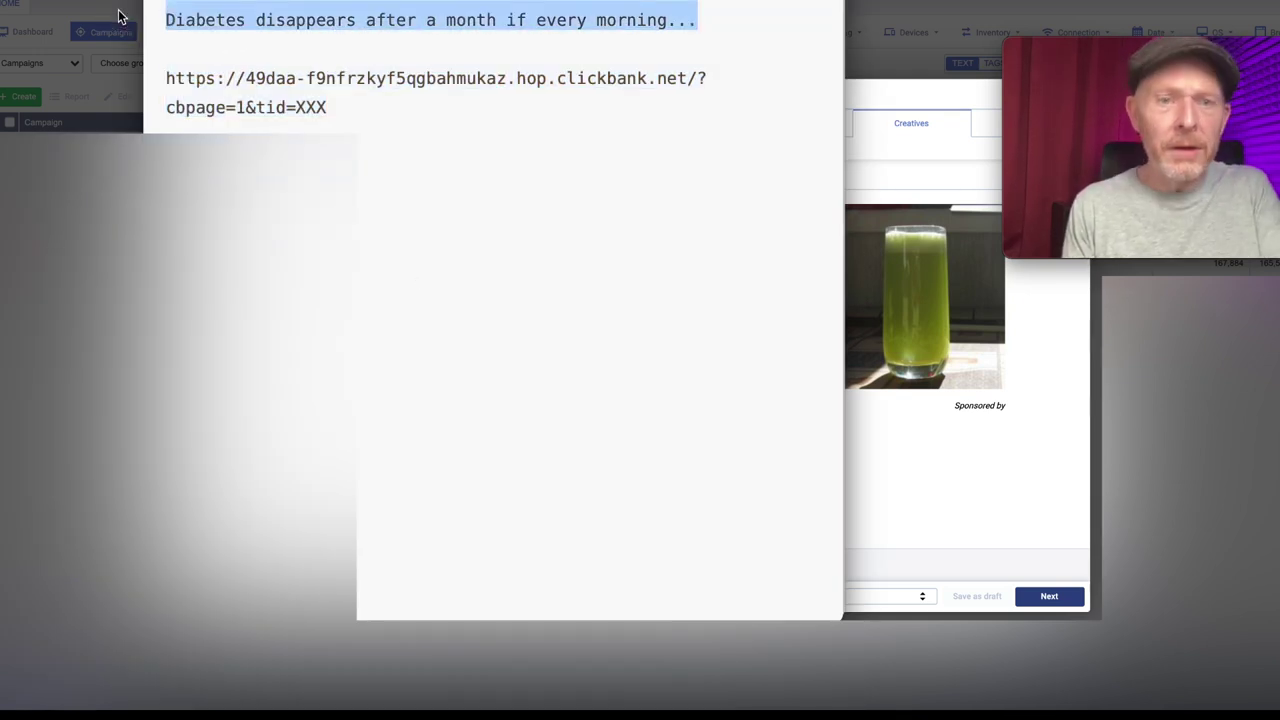
{"action": "key", "text": "super+Tab"}
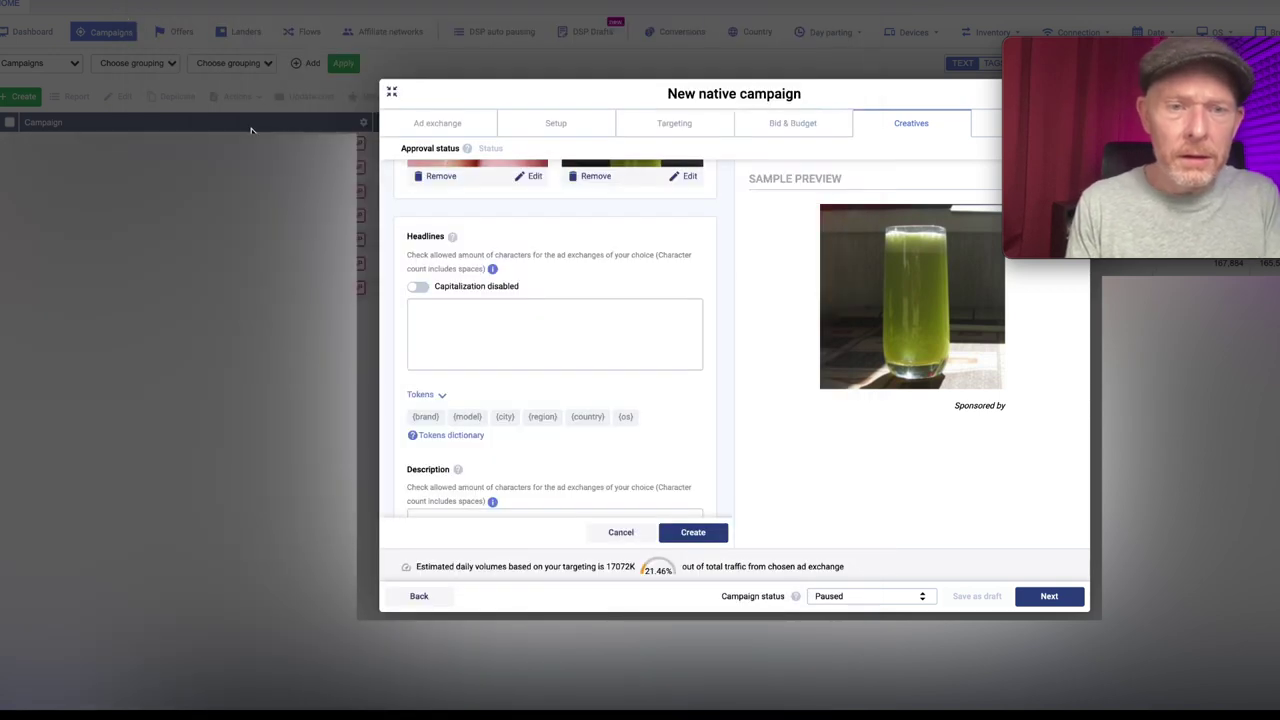
{"action": "left_click", "coordinate": [474, 318]}
{"action": "key", "text": "ctrl+v"}
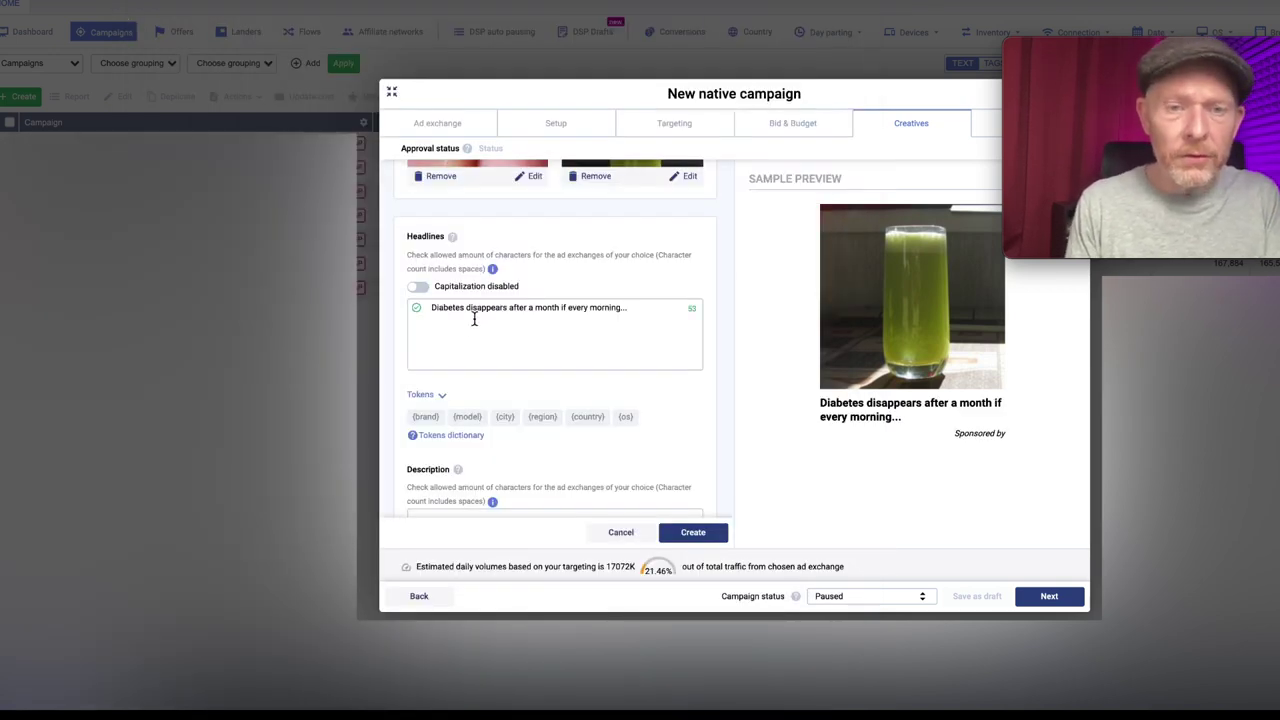
{"action": "scroll", "coordinate": [604, 486], "scroll_direction": "down", "scroll_amount": 1}
{"action": "left_click", "coordinate": [605, 485]}
{"action": "key", "text": "ctrl+v"}
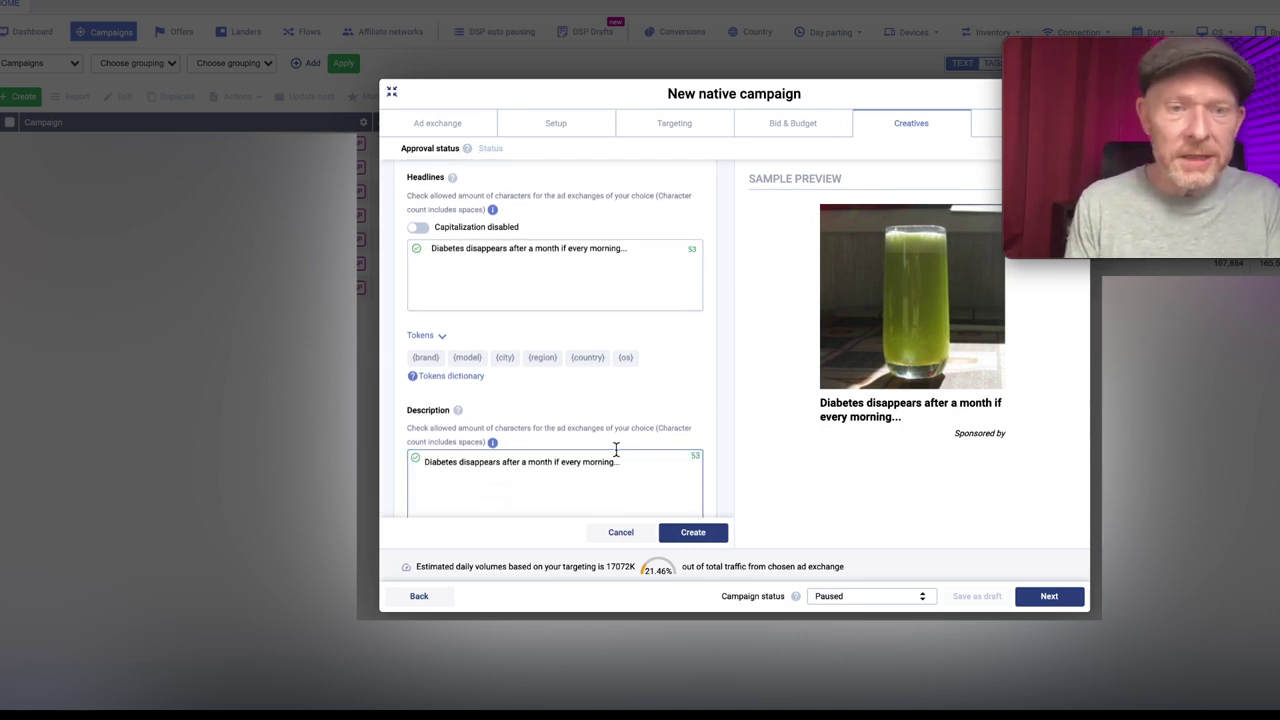
- Set the displayed brand name to CeraCare and upload the green figure logo as the creatives' icon
{"action": "scroll", "coordinate": [616, 449], "scroll_direction": "down", "scroll_amount": 3}
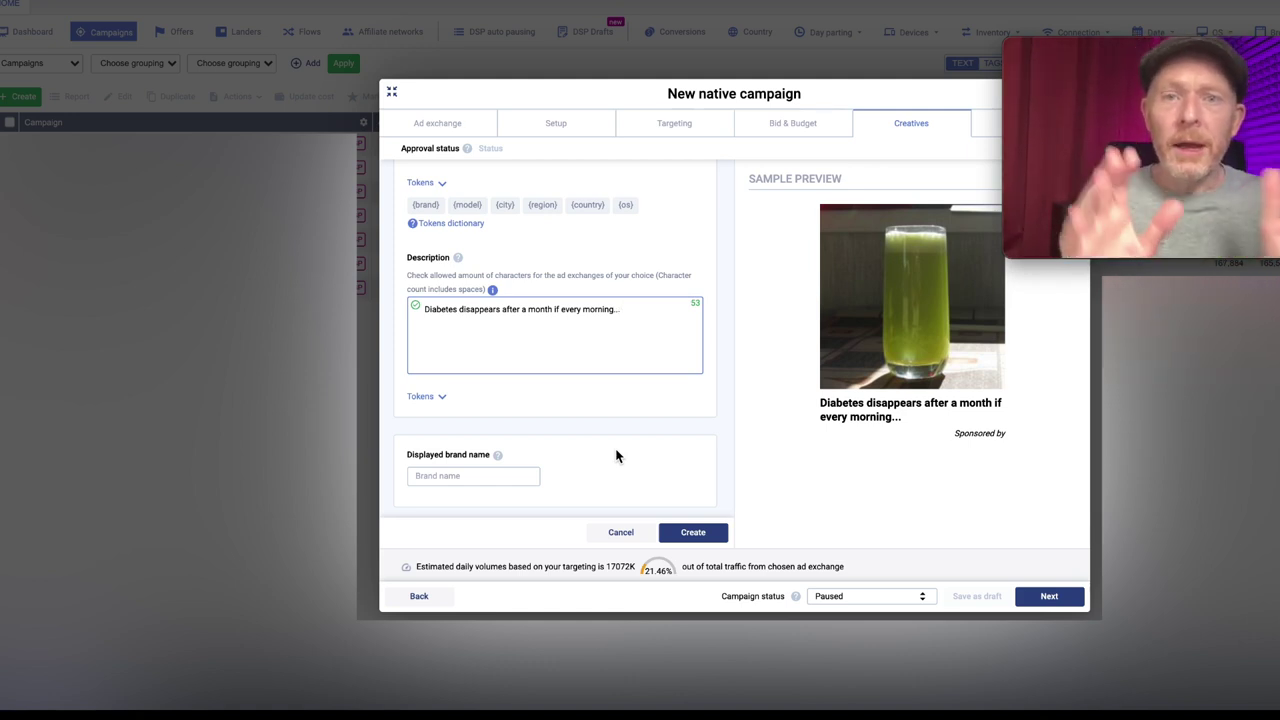
{"action": "left_click", "coordinate": [480, 481]}
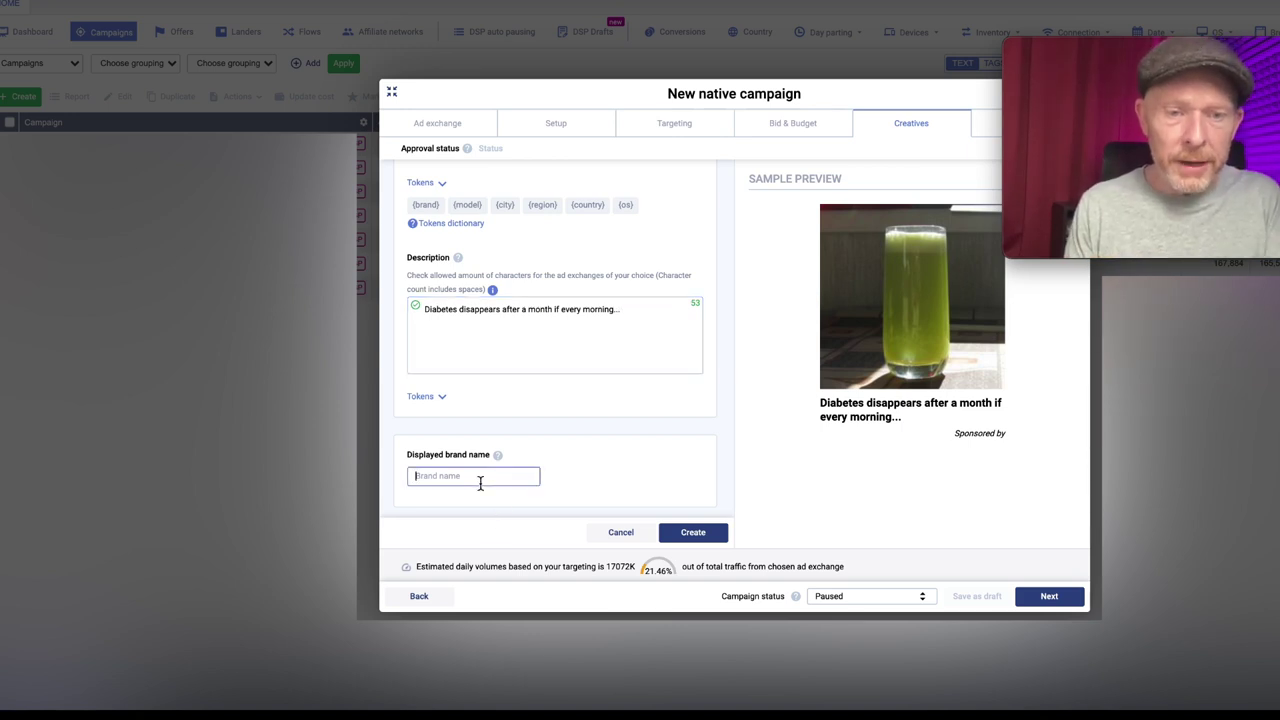
{"action": "type", "text": "CelaCare"}
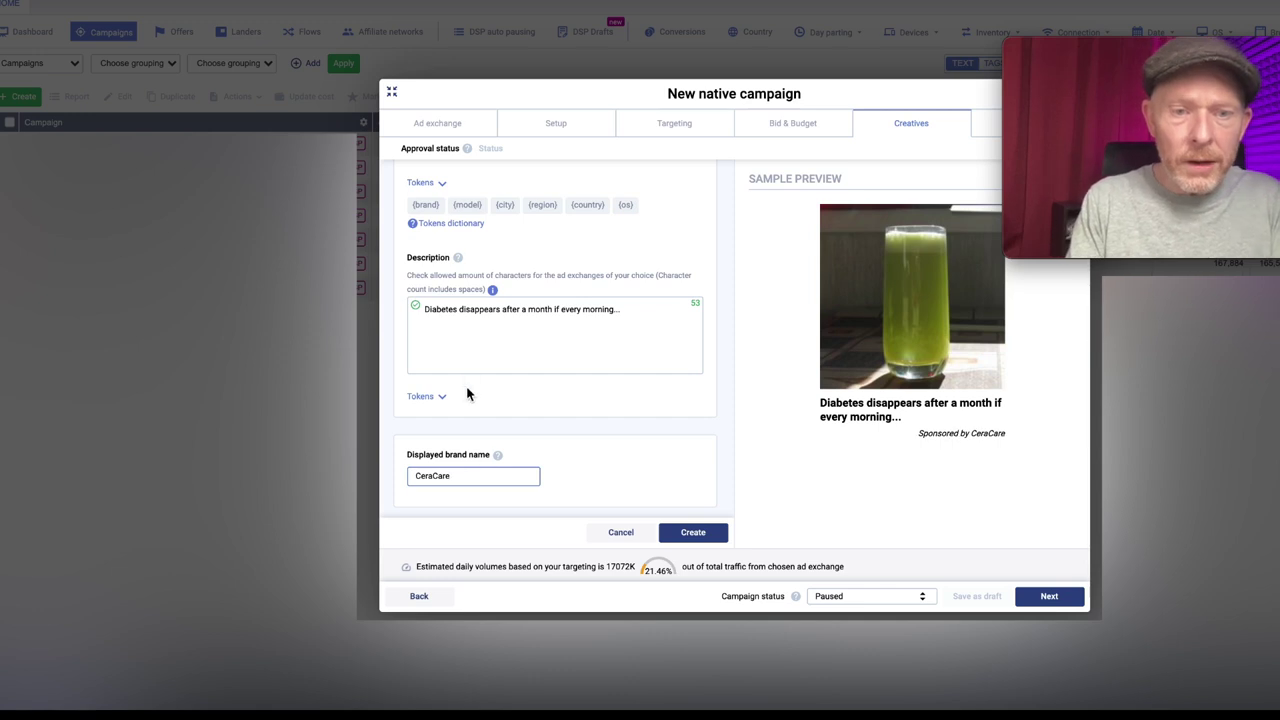
{"action": "scroll", "coordinate": [528, 467], "scroll_direction": "down", "scroll_amount": 3}
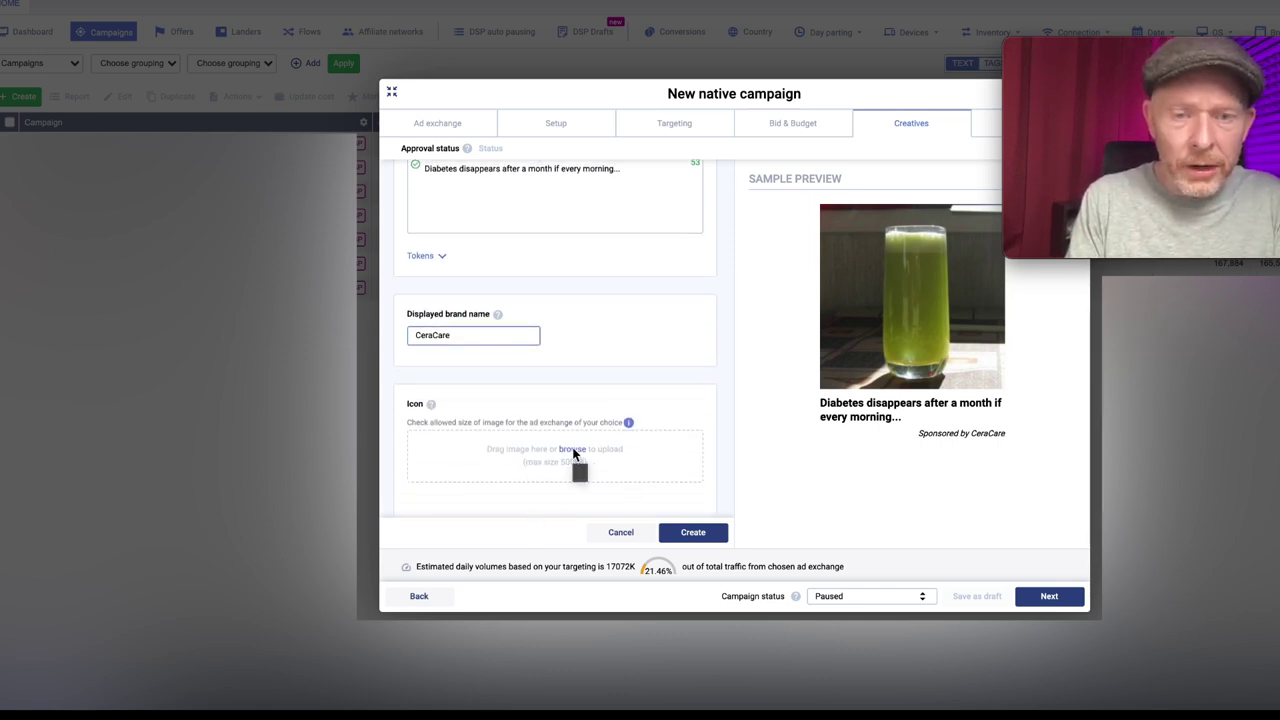
{"action": "left_click", "coordinate": [573, 450]}
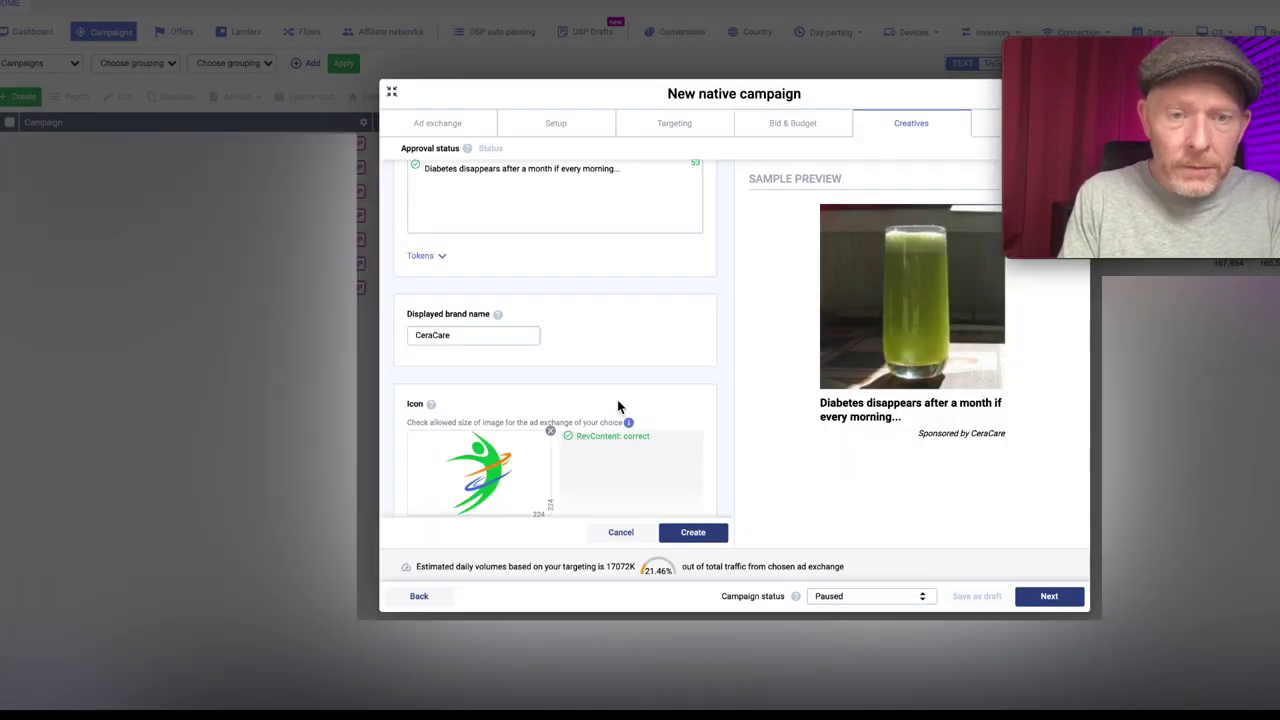
{"action": "mouse_move", "coordinate": [626, 424]}
{"action": "scroll", "coordinate": [624, 430], "scroll_direction": "down", "scroll_amount": 2}
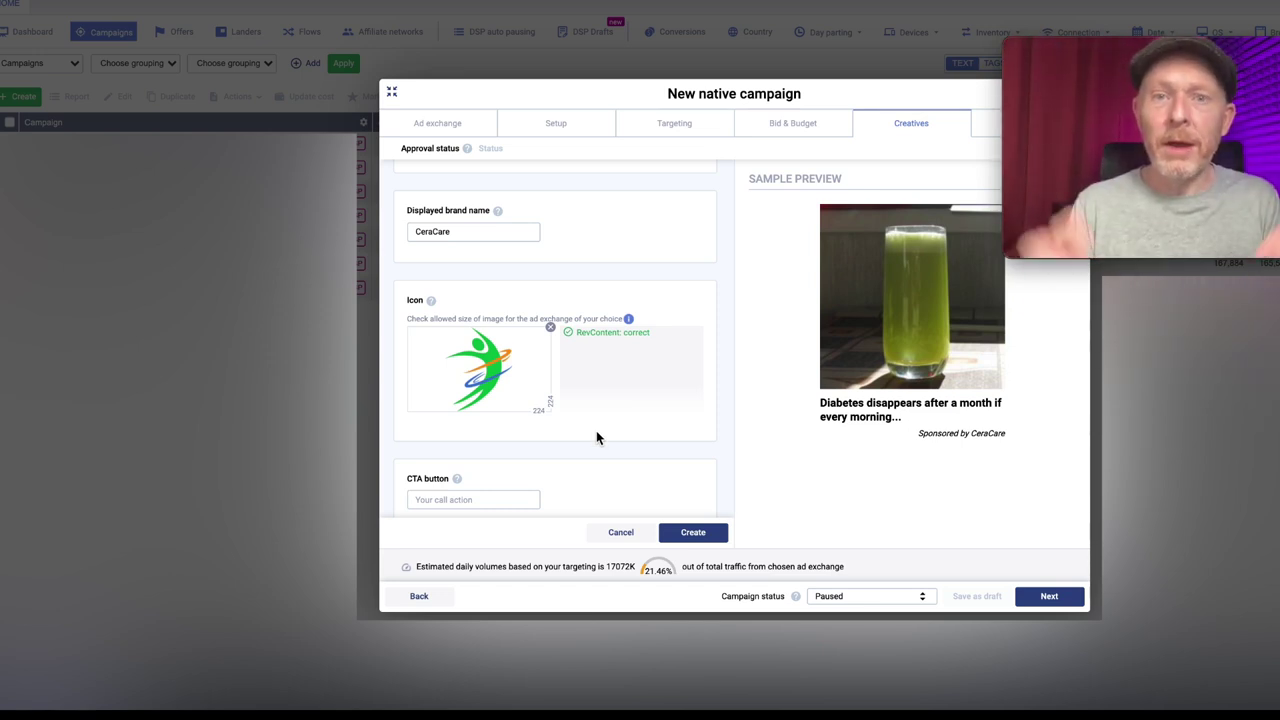
- Set the call-to-action button text to "Watch Now" and create the creatives
{"action": "left_click", "coordinate": [459, 503]}
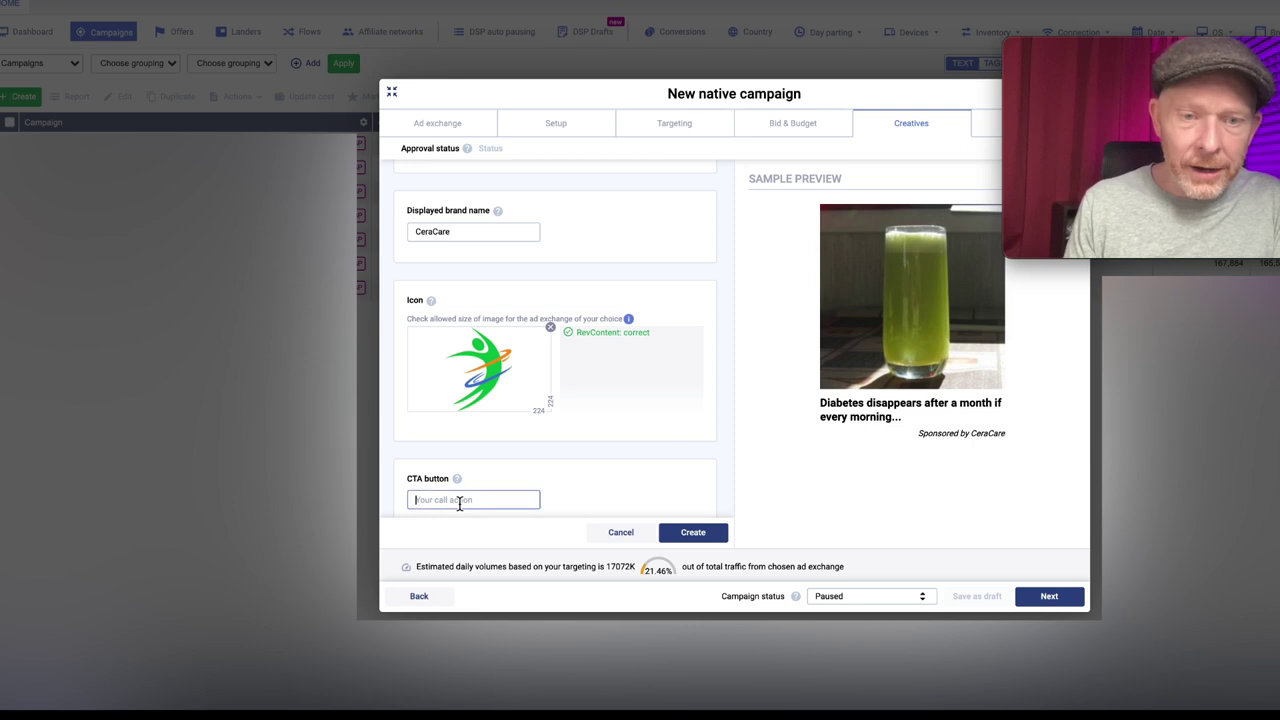
{"action": "scroll", "coordinate": [629, 486], "scroll_direction": "down", "scroll_amount": 1}
{"action": "type", "text": "Watch Now"}
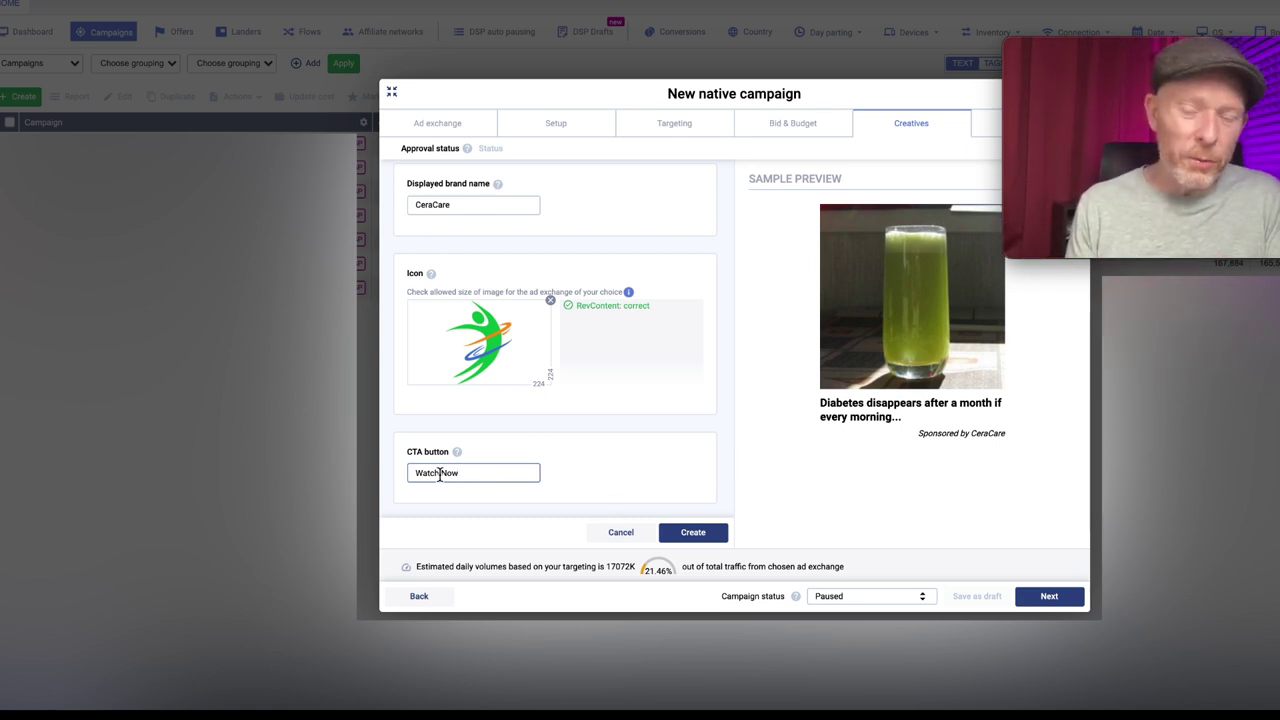
{"action": "left_click", "coordinate": [693, 532]}
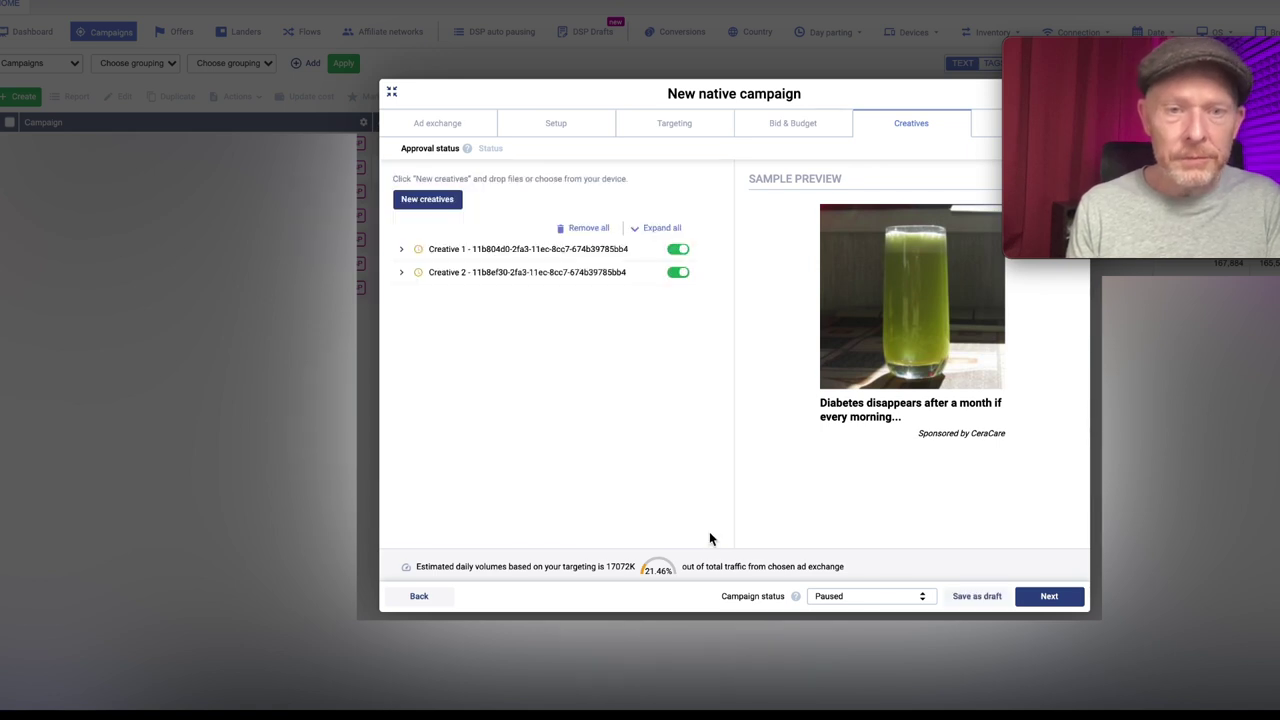
- Expand both new creatives and check their images, texts and approval status
{"action": "left_click", "coordinate": [537, 272]}
{"action": "left_click", "coordinate": [536, 251]}
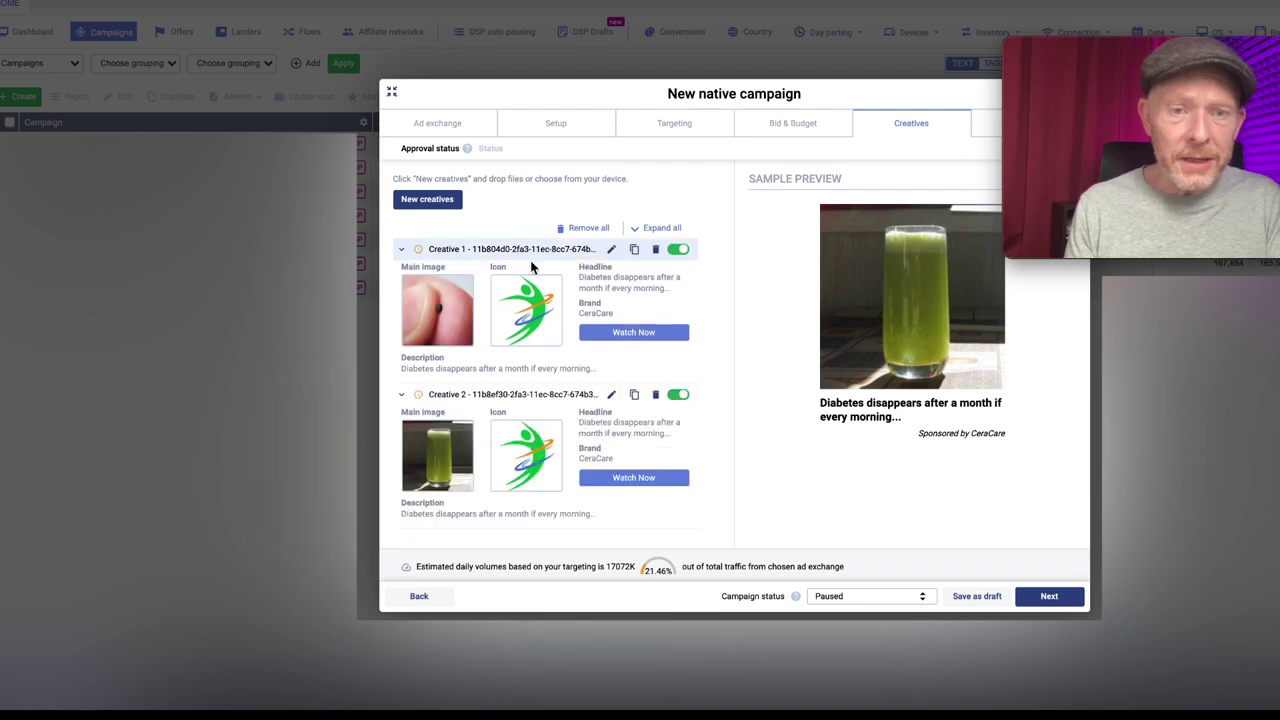
{"action": "mouse_move", "coordinate": [419, 255]}
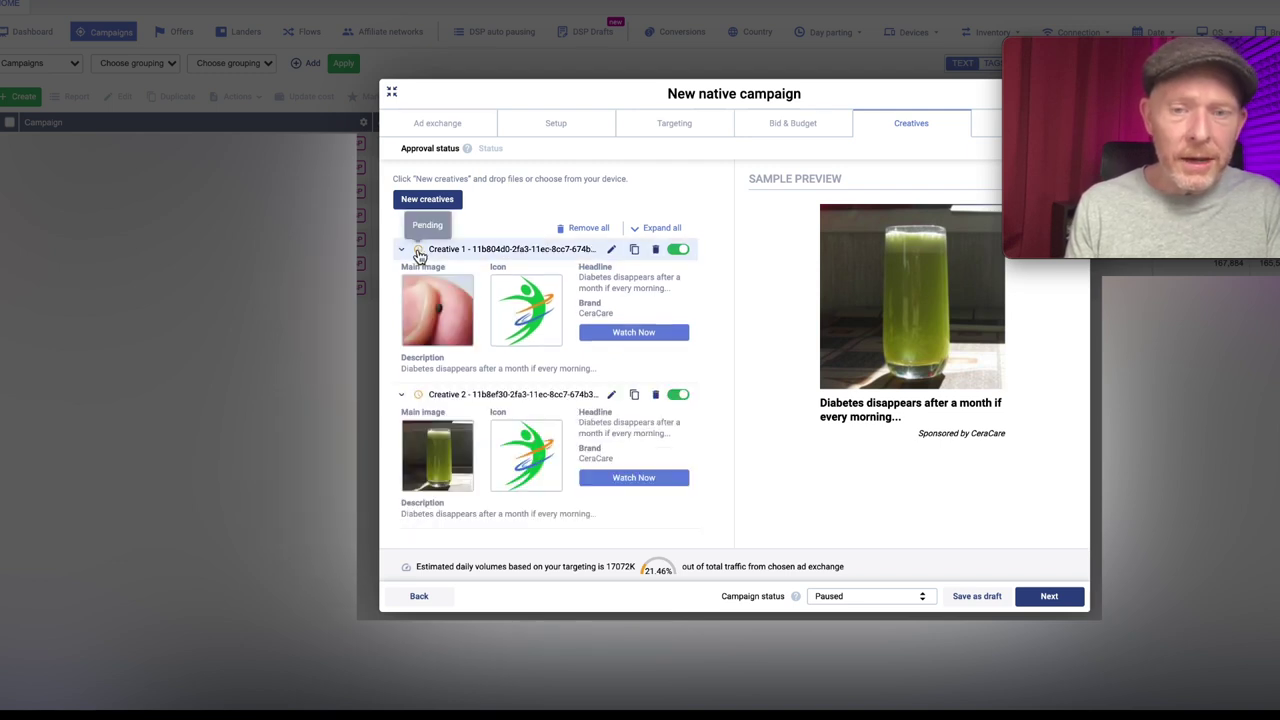
{"action": "scroll", "coordinate": [708, 460], "scroll_direction": "down", "scroll_amount": 1}
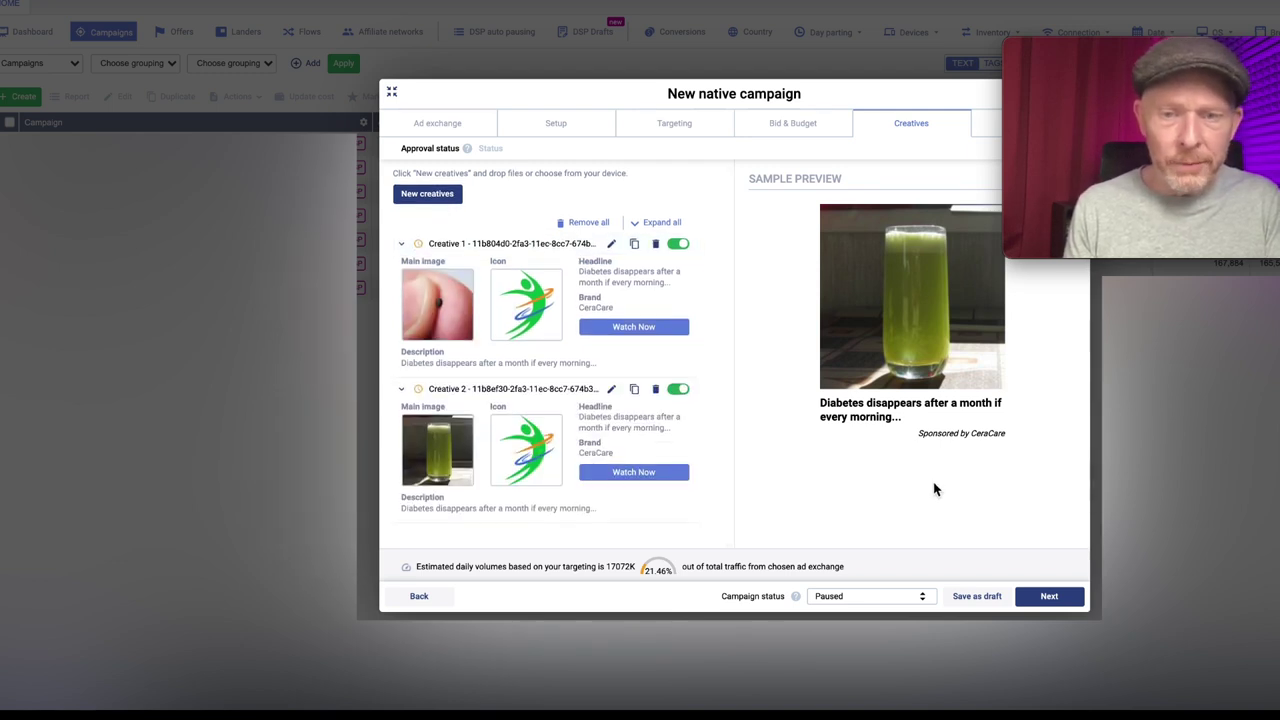
- Proceed to the optimization settings and set the optimization goal to iCTR with a value of 0.4
{"action": "left_click", "coordinate": [1055, 597]}
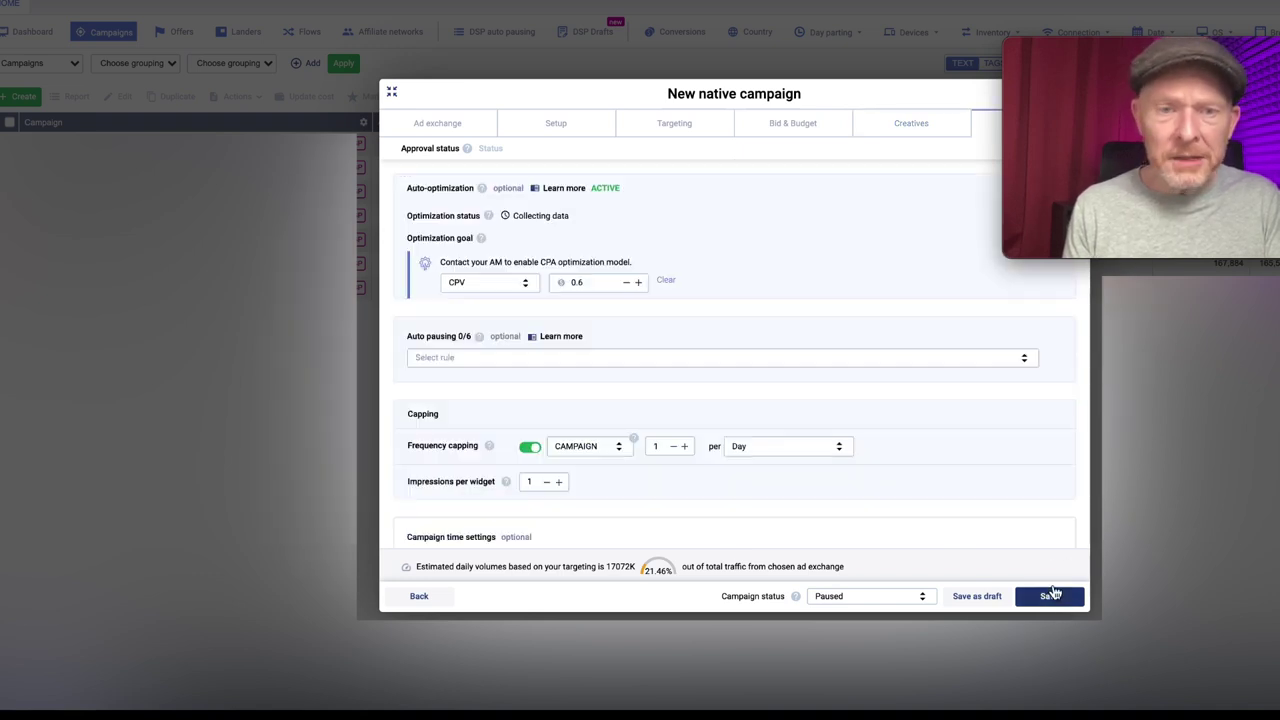
{"action": "scroll", "coordinate": [595, 447], "scroll_direction": "down", "scroll_amount": 1}
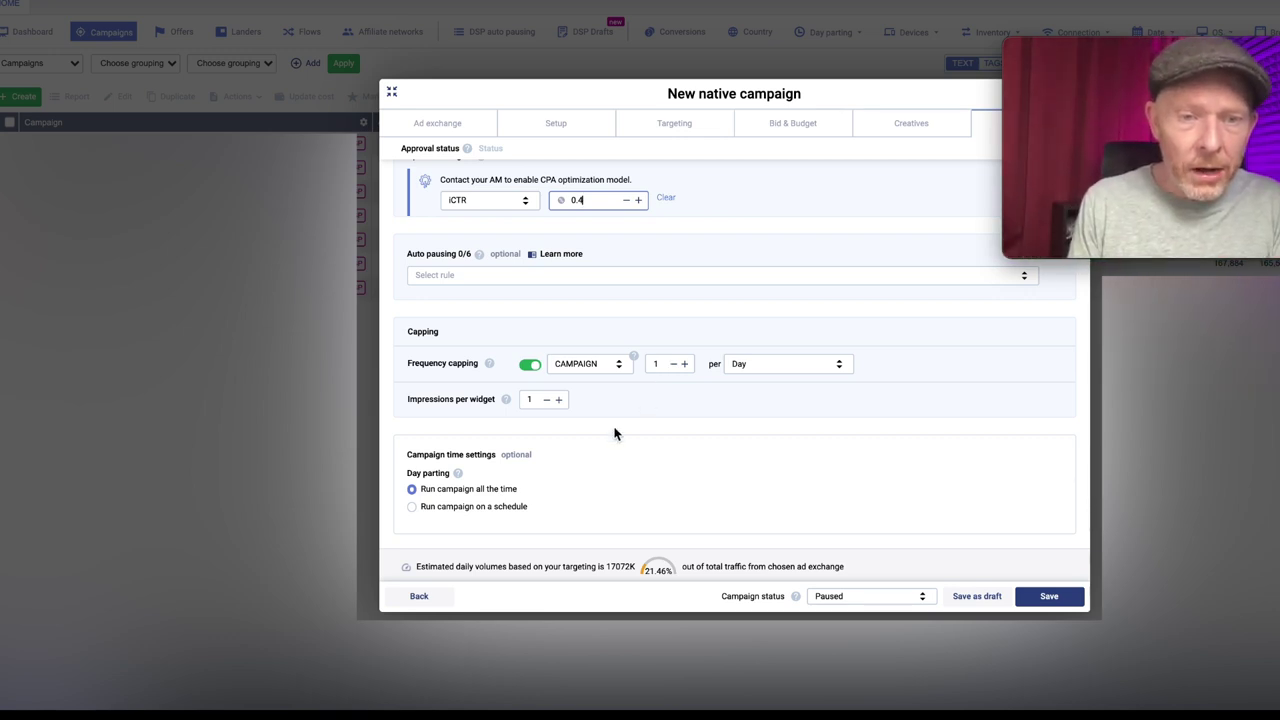
- Run the campaign on a schedule that is active every day for hours 08 to 18 only, deactivating 00–07 and 19–23
{"action": "left_click", "coordinate": [470, 506]}
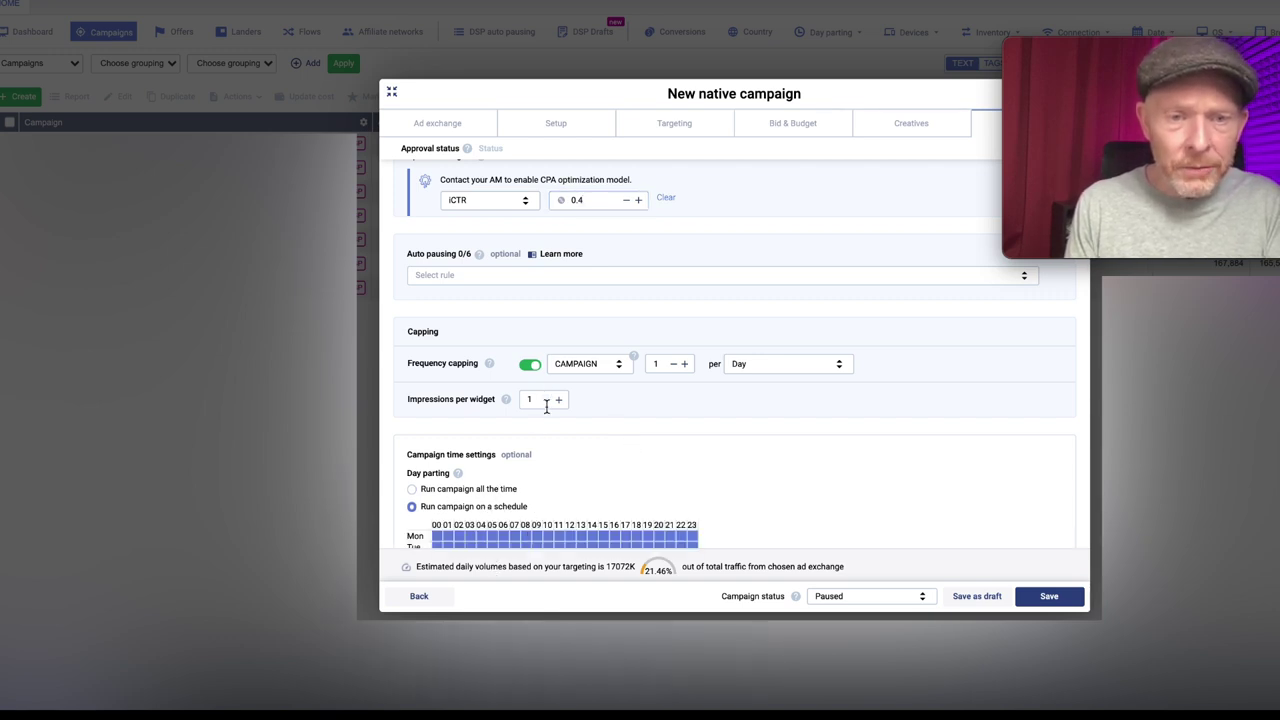
{"action": "scroll", "coordinate": [545, 405], "scroll_direction": "down", "scroll_amount": 2}
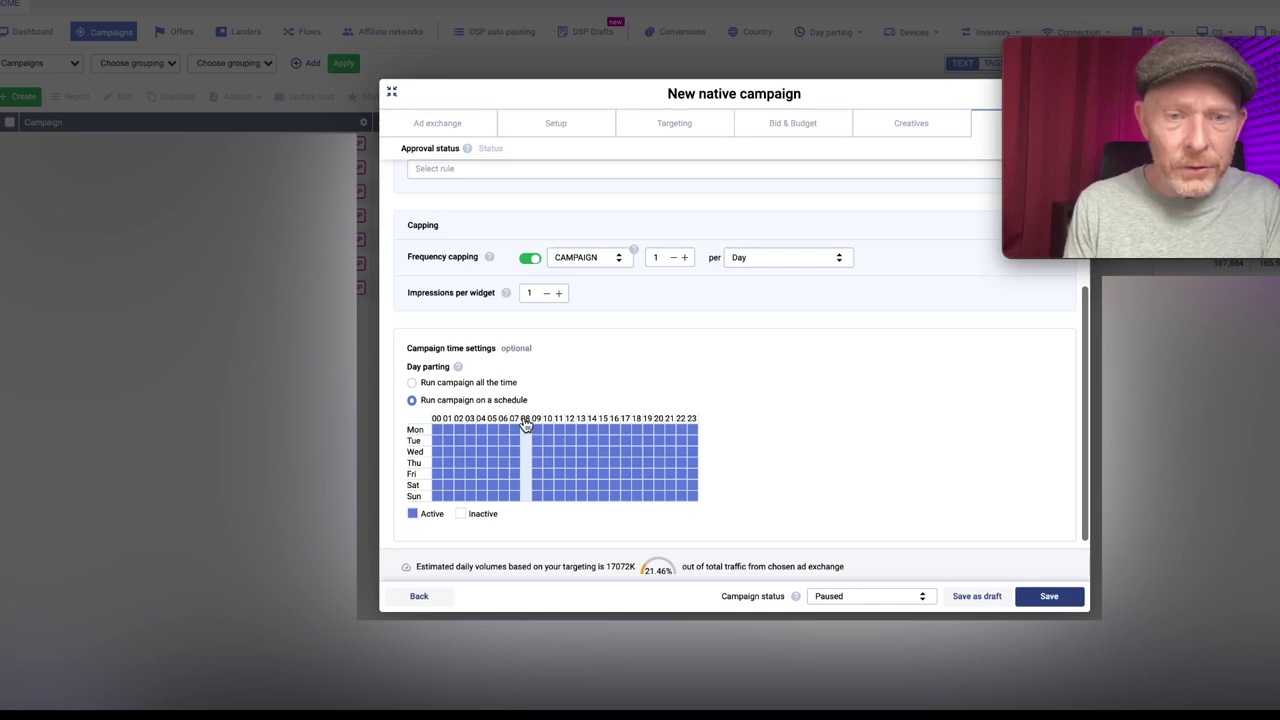
{"action": "left_click_drag", "start_coordinate": [514, 419], "coordinate": [503, 424]}
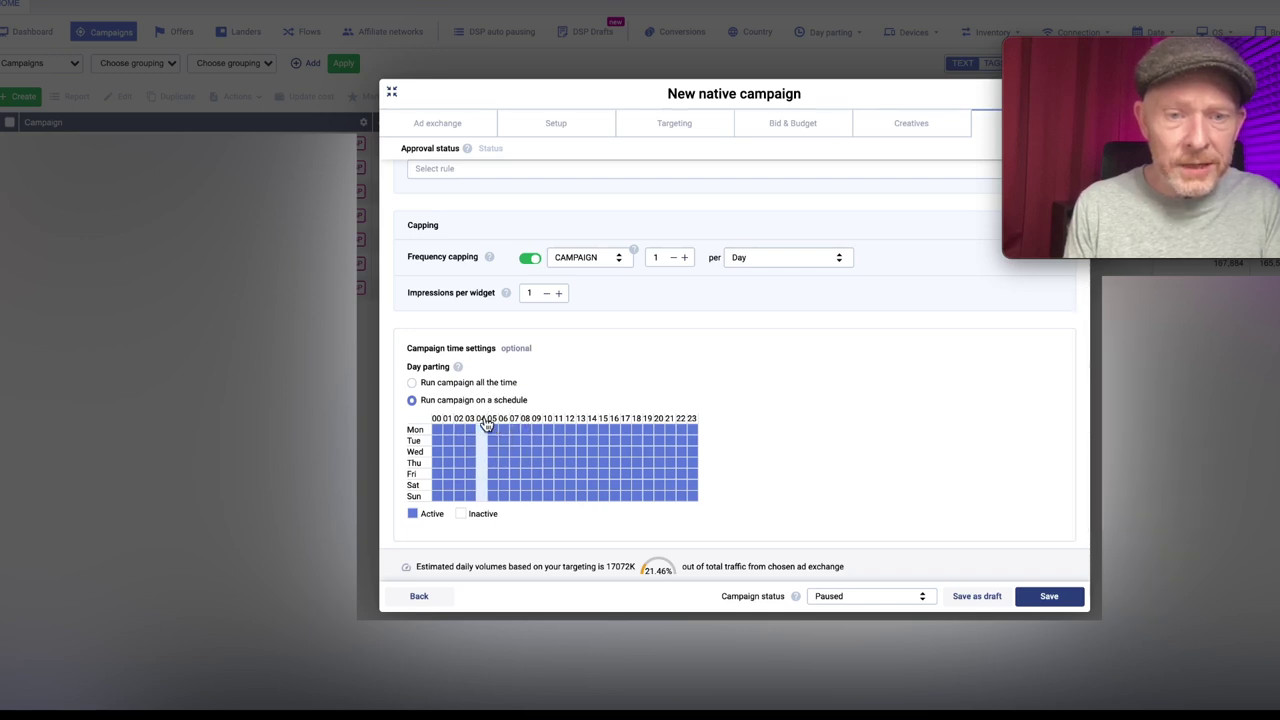
{"action": "left_click", "coordinate": [437, 420]}
{"action": "left_click", "coordinate": [447, 420]}
{"action": "left_click", "coordinate": [458, 420]}
{"action": "left_click", "coordinate": [469, 420]}
{"action": "left_click", "coordinate": [491, 420]}
{"action": "left_click", "coordinate": [502, 420]}
{"action": "left_click", "coordinate": [510, 421]}
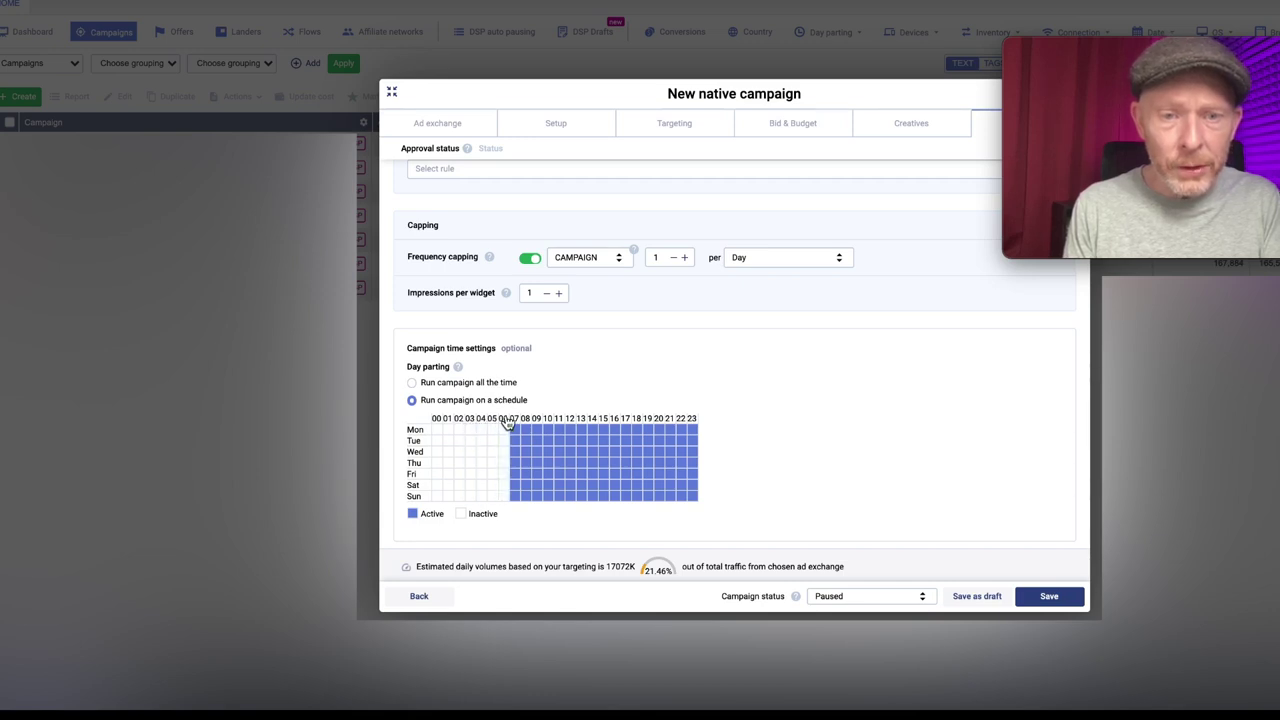
{"action": "left_click", "coordinate": [692, 420]}
{"action": "left_click", "coordinate": [681, 420]}
{"action": "left_click", "coordinate": [670, 420]}
{"action": "left_click", "coordinate": [659, 420]}
{"action": "left_click", "coordinate": [648, 420]}
{"action": "scroll", "coordinate": [807, 437], "scroll_direction": "down", "scroll_amount": 1}
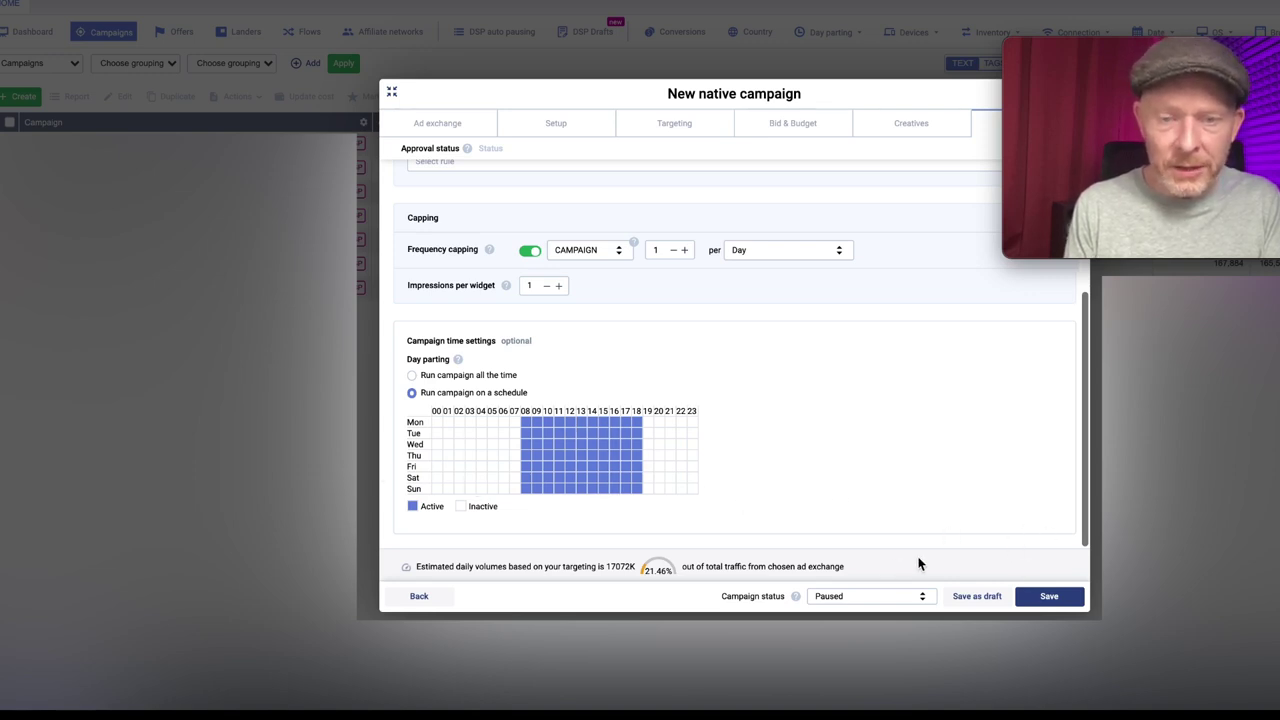
- Try to save the campaign, fill in the missing max CPM bid with the recommended 0.98, and save again
{"action": "left_click", "coordinate": [1069, 604]}
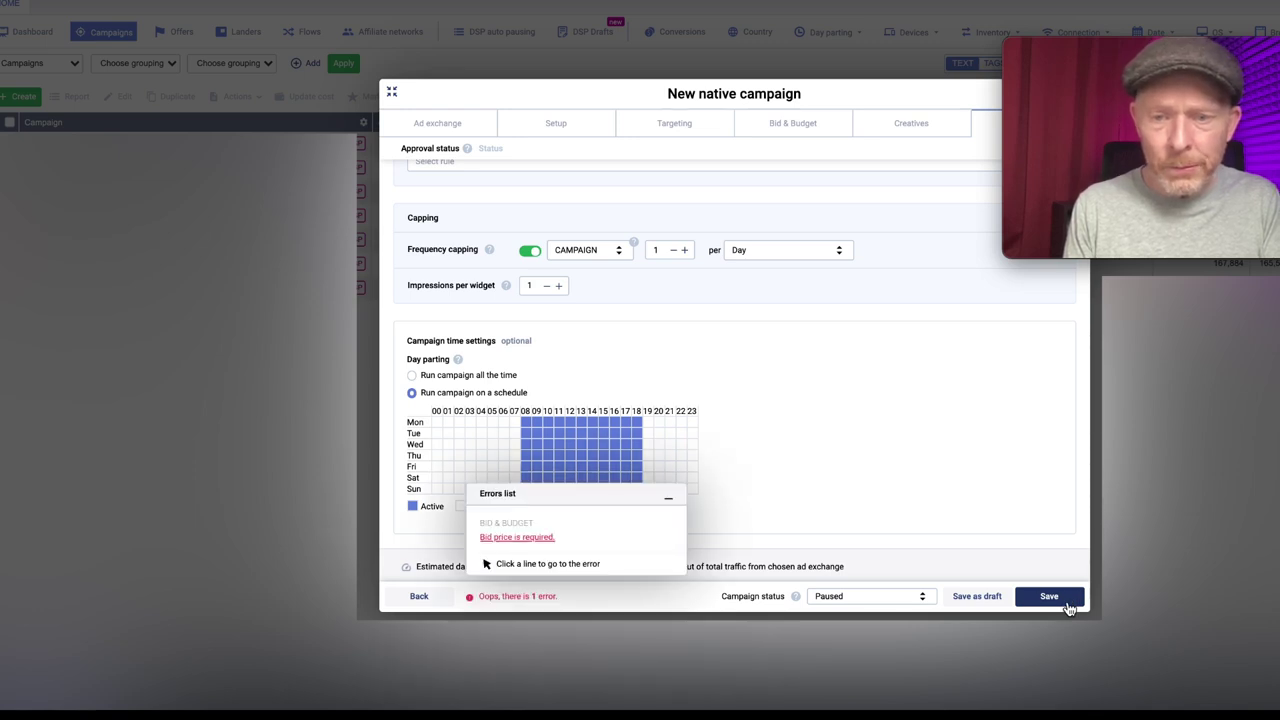
{"action": "left_click", "coordinate": [511, 541]}
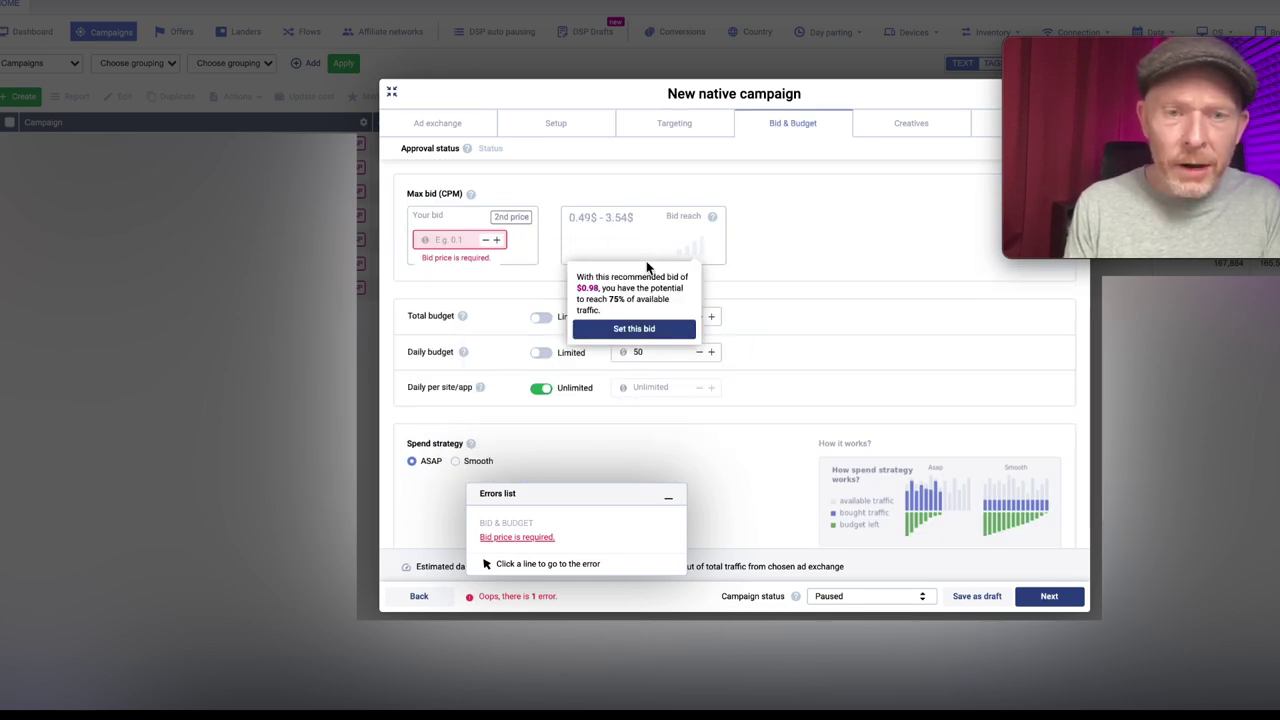
{"action": "mouse_move", "coordinate": [694, 252]}
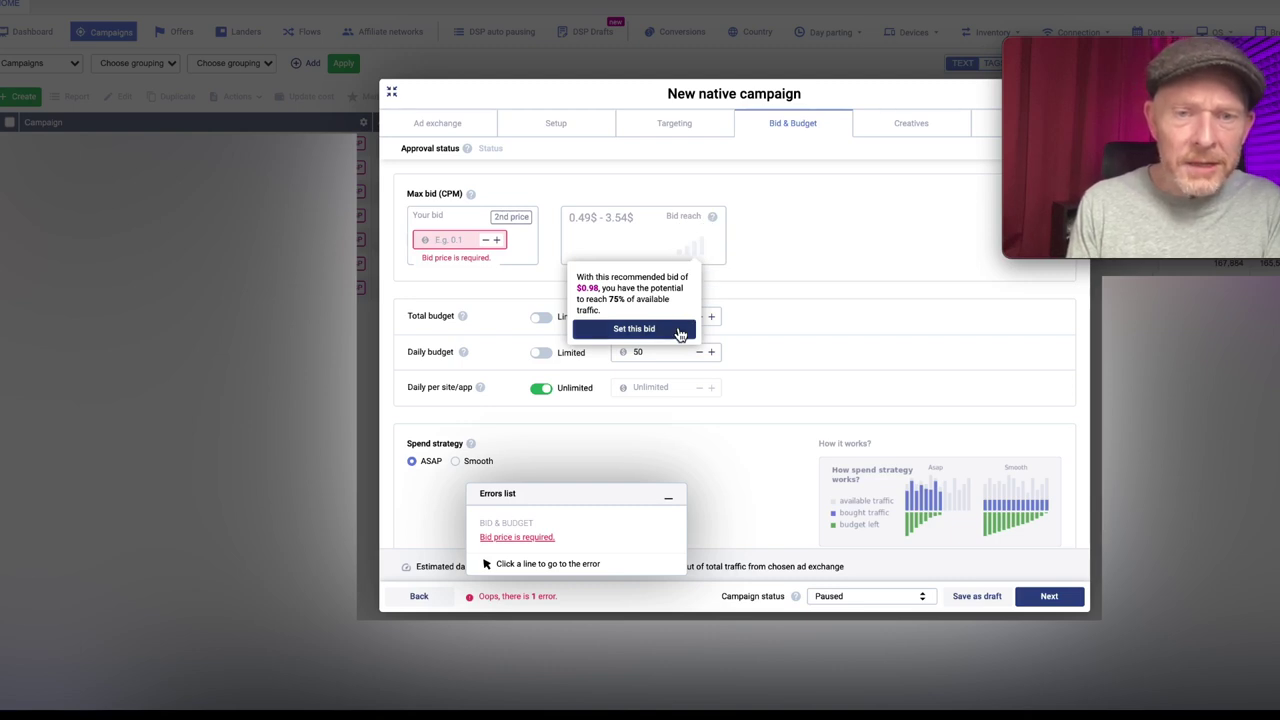
{"action": "left_click", "coordinate": [679, 331]}
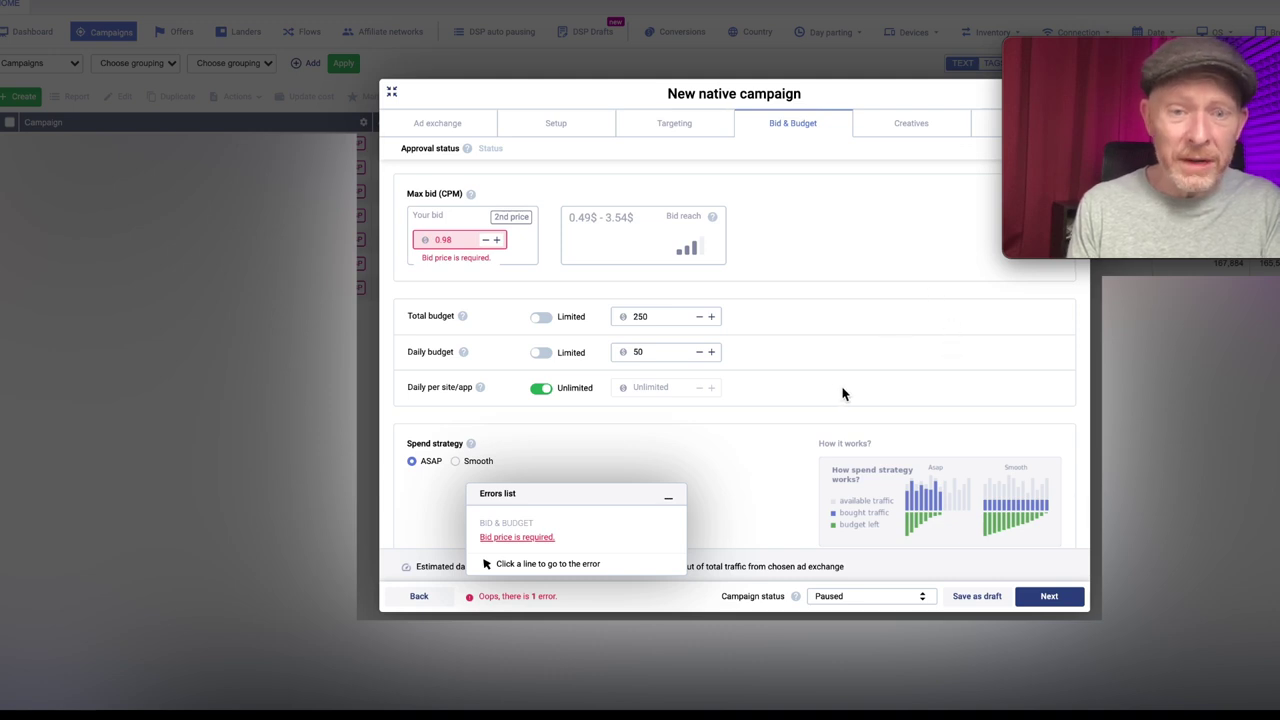
{"action": "scroll", "coordinate": [855, 429], "scroll_direction": "down", "scroll_amount": 1}
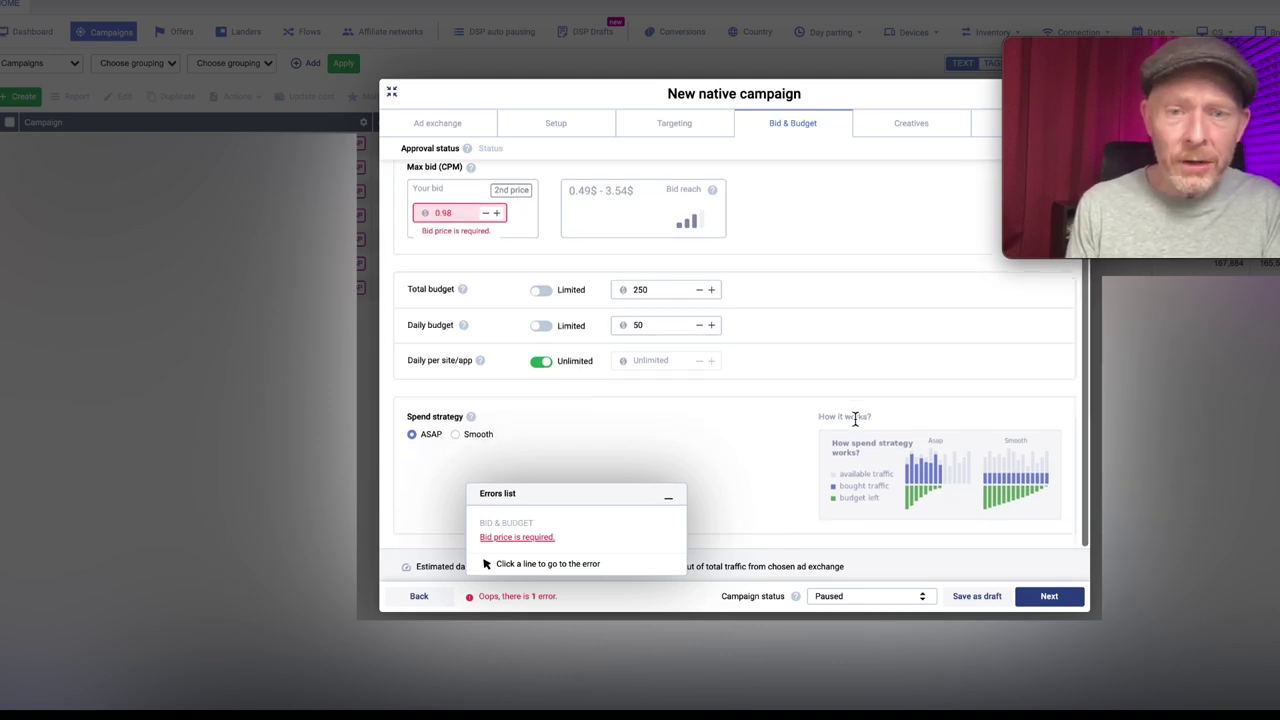
{"action": "left_click", "coordinate": [1049, 597]}
{"action": "left_click", "coordinate": [1049, 597]}
{"action": "left_click", "coordinate": [1049, 597]}
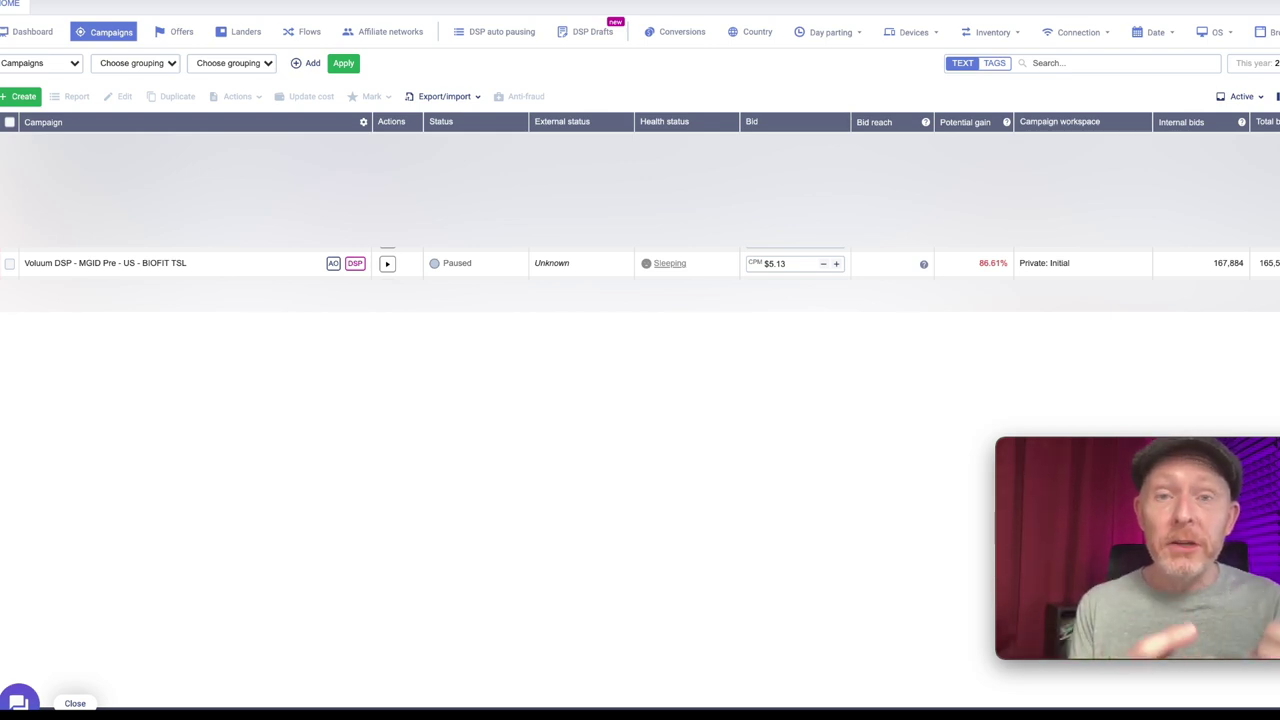
- Open the Sites report of the campaign "Voluum DSP - MGID Pre - US - BIOFIT TSL", sort it by CPV and examine each site's cost and iCTR
{"action": "left_click", "coordinate": [8, 265]}
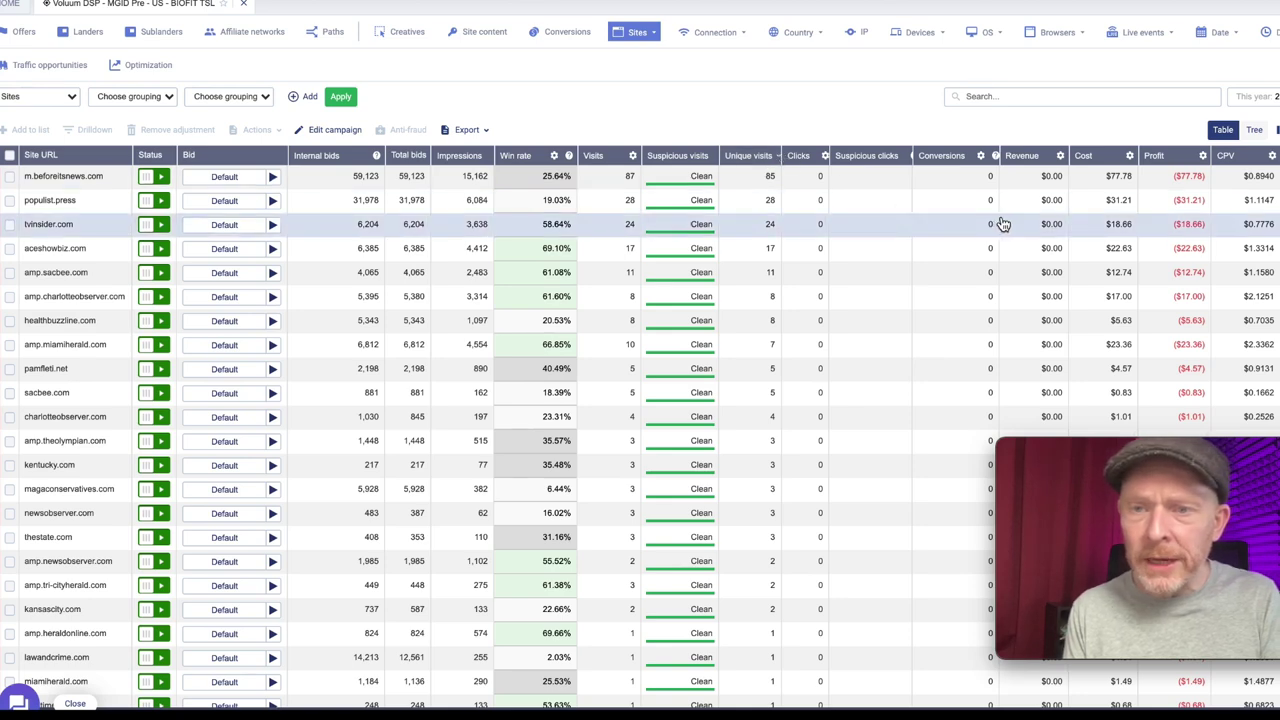
{"action": "scroll", "coordinate": [1003, 224], "scroll_direction": "right", "scroll_amount": 3}
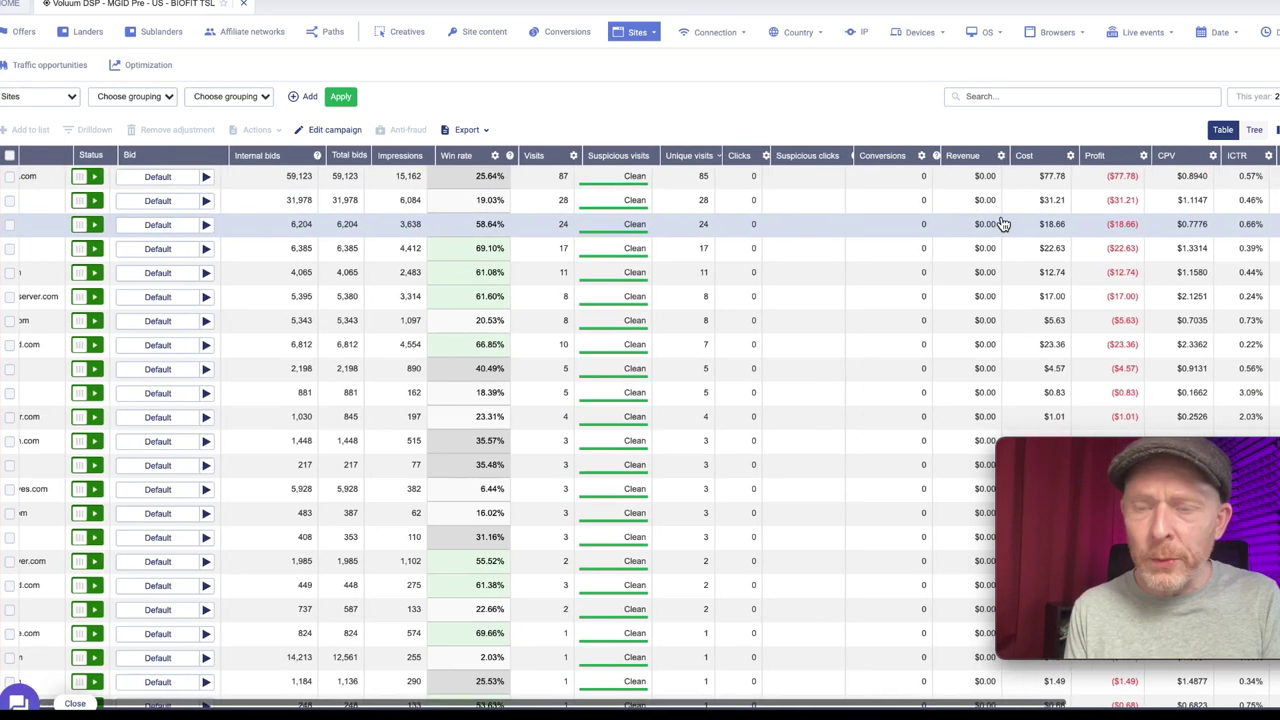
{"action": "scroll", "coordinate": [1003, 224], "scroll_direction": "right", "scroll_amount": 2}
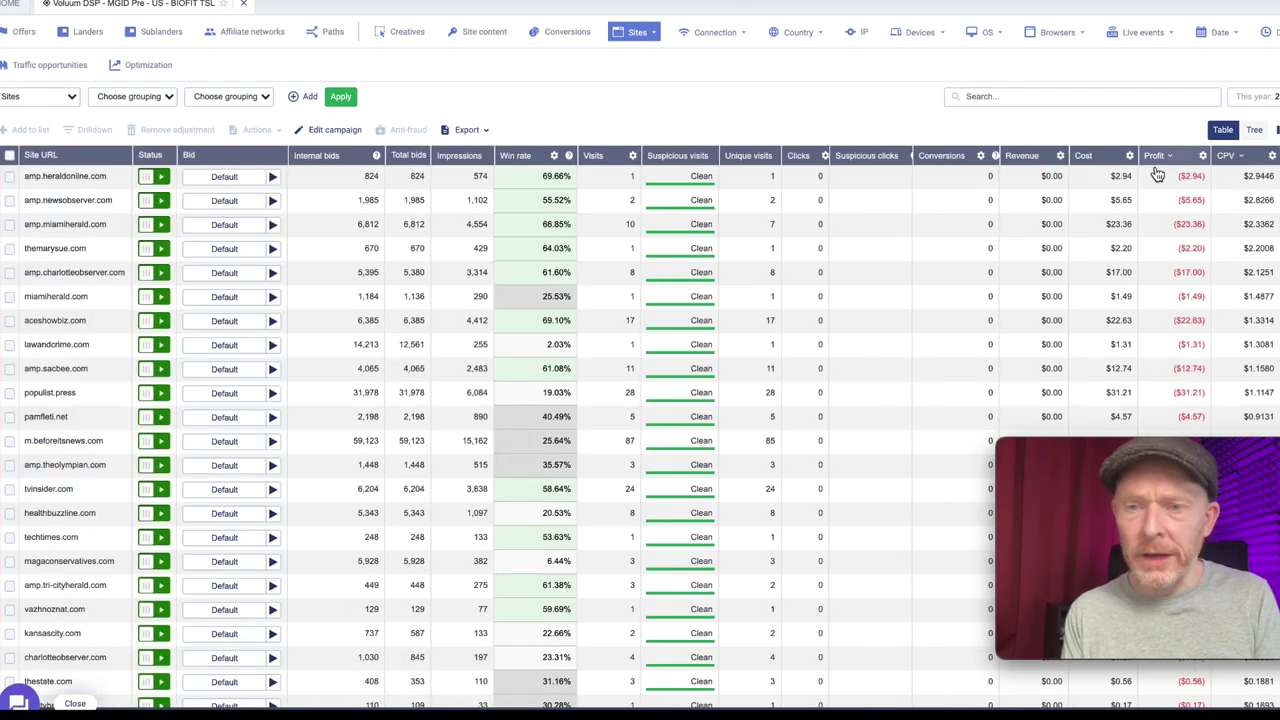
{"action": "left_click", "coordinate": [1225, 155]}
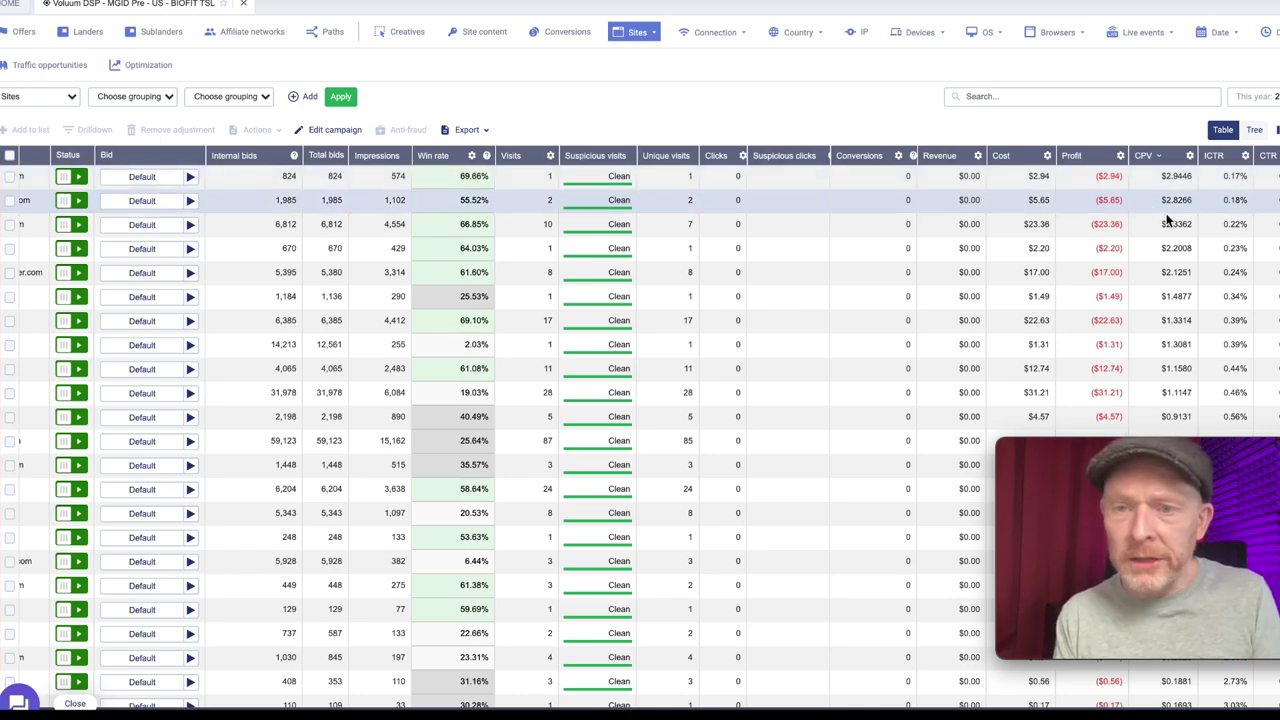
{"action": "scroll", "coordinate": [1157, 295], "scroll_direction": "down", "scroll_amount": 1}
{"action": "scroll", "coordinate": [1157, 295], "scroll_direction": "down", "scroll_amount": 3}
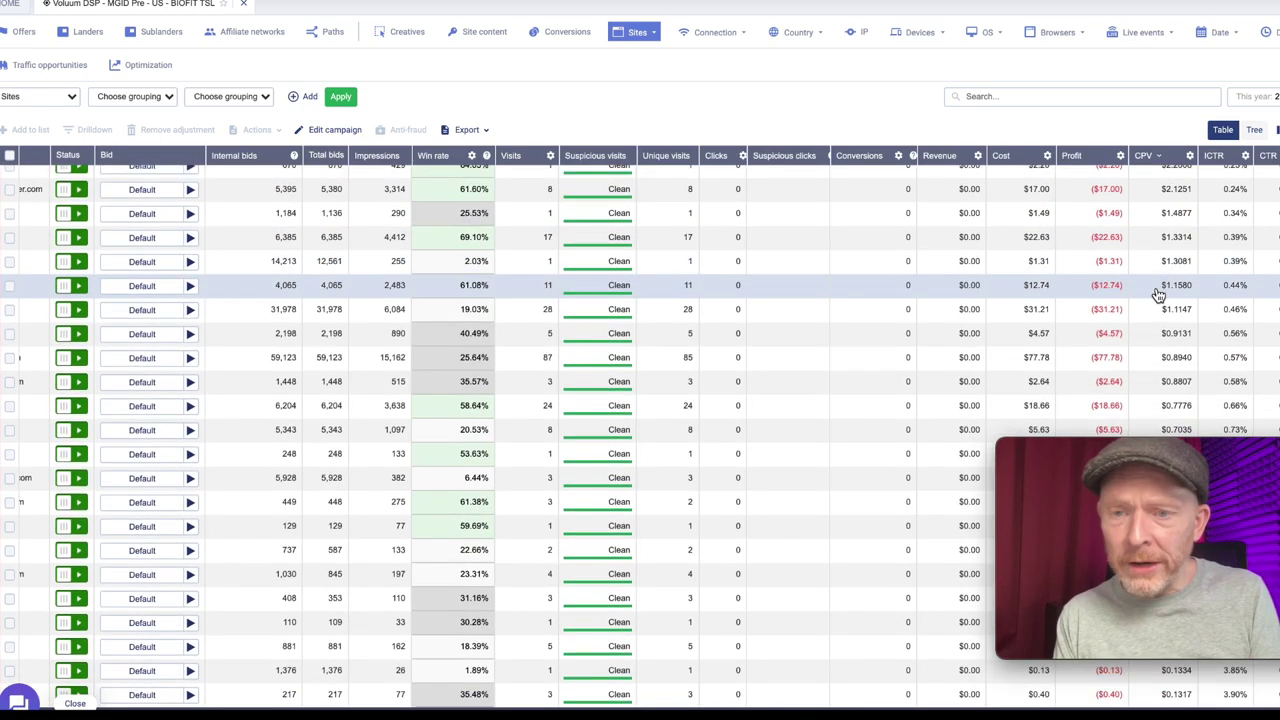